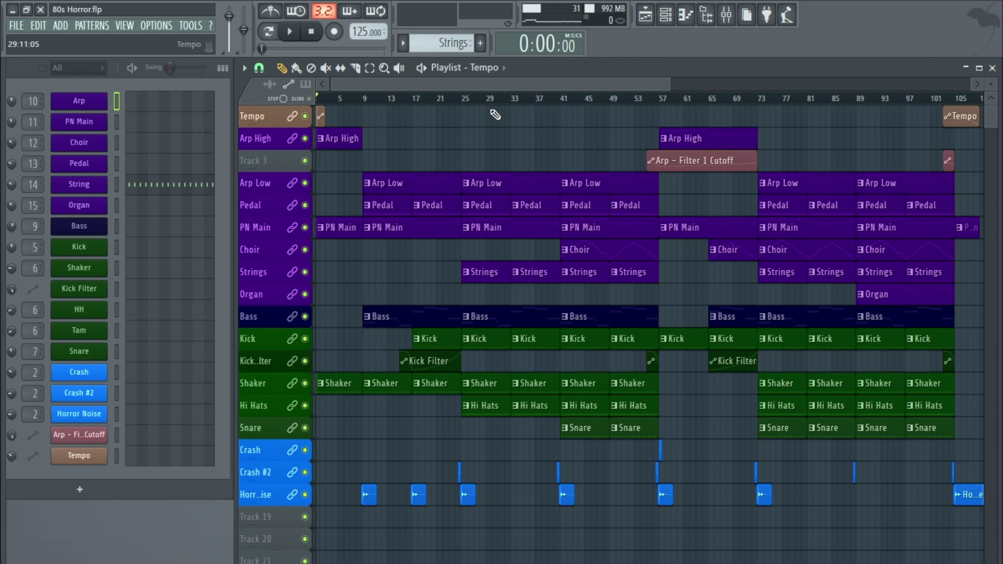
# Fit the whole arrangement in the playlist and play the song from the start
pyautogui.scroll(-1, 494, 115)
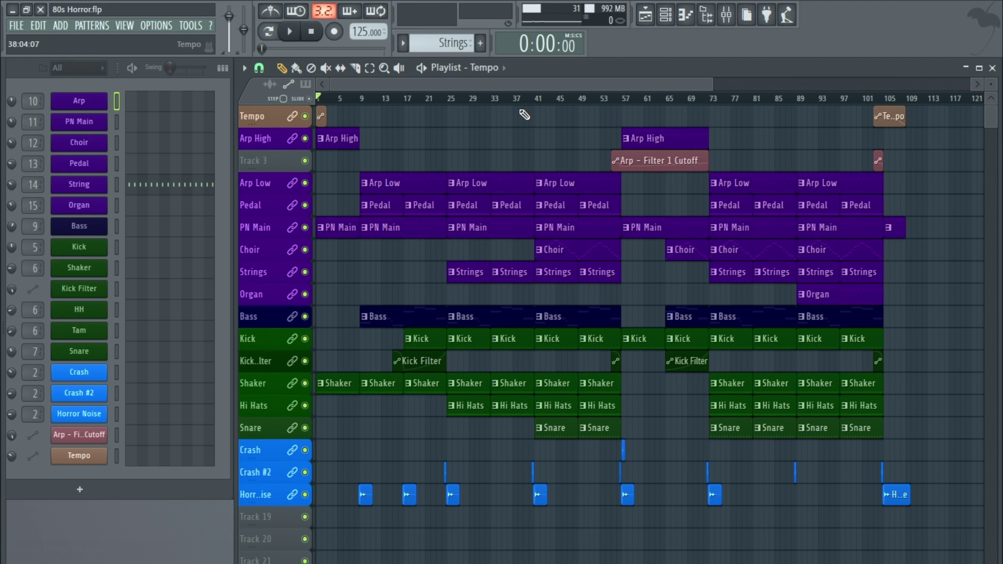
pyautogui.click(291, 32)
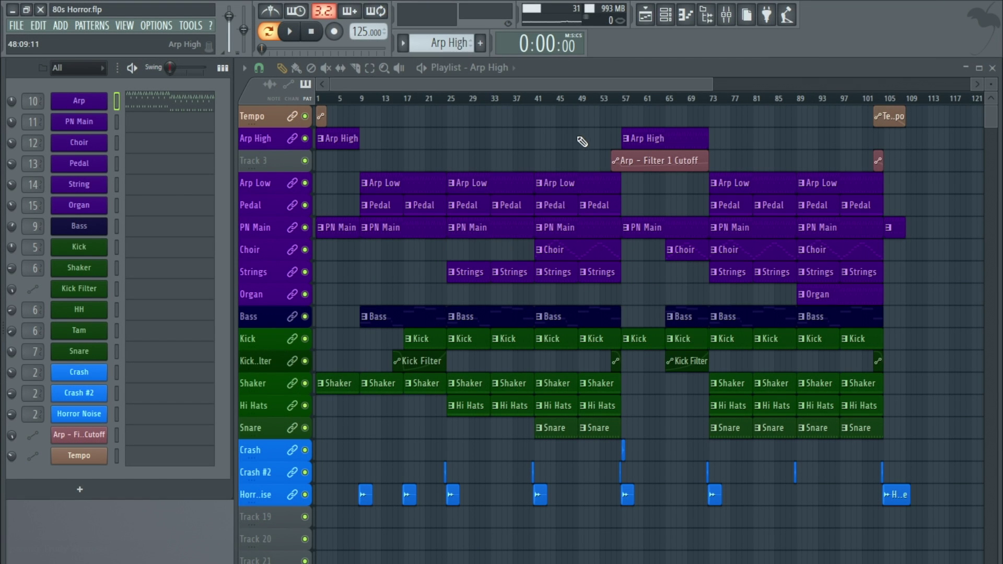
# Solo the Arp High track in the playlist and re-enable the Tempo track and Track 3 with the filter cutoff automation
pyautogui.rightClick(306, 139)
pyautogui.scroll(5, 289, 144)
pyautogui.scroll(3, 289, 144)
pyautogui.scroll(-4, 293, 147)
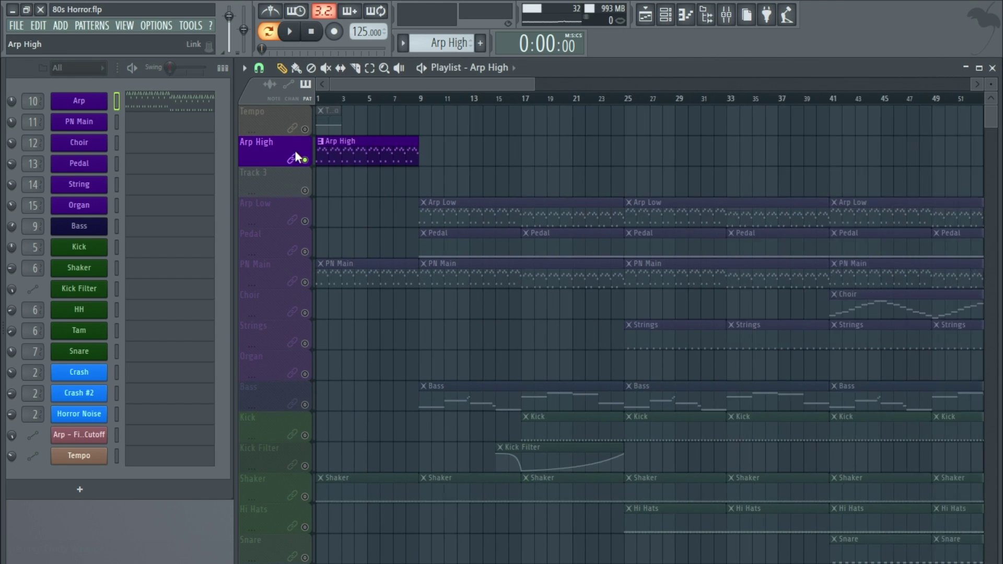
pyautogui.click(304, 128)
pyautogui.scroll(-3, 602, 156)
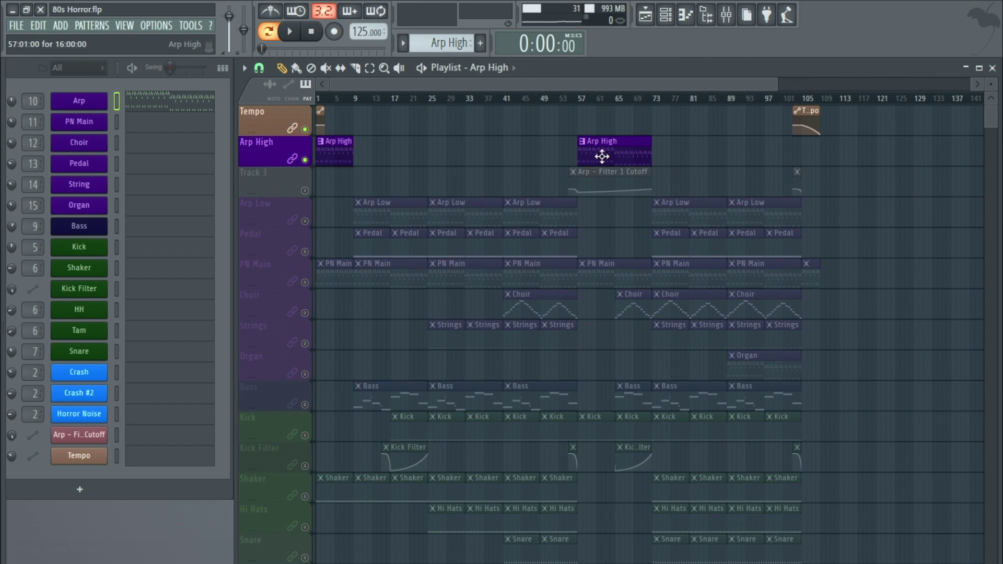
pyautogui.click(304, 190)
# Open the Arp High pattern in the piano roll and play its opening bars
pyautogui.doubleClick(601, 142)
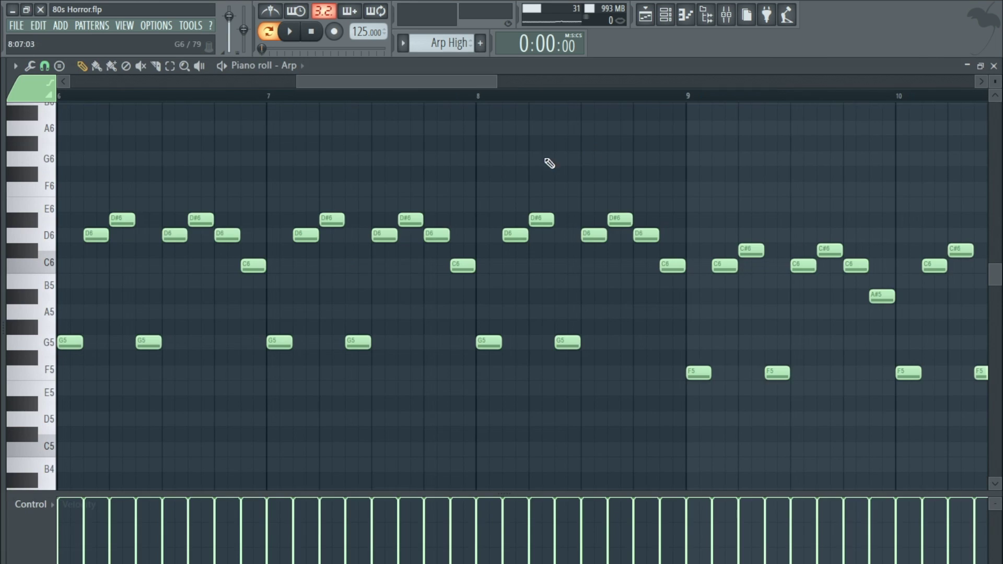
pyautogui.scroll(-4, 545, 161)
pyautogui.moveTo(976, 83); pyautogui.dragTo(485, 83)
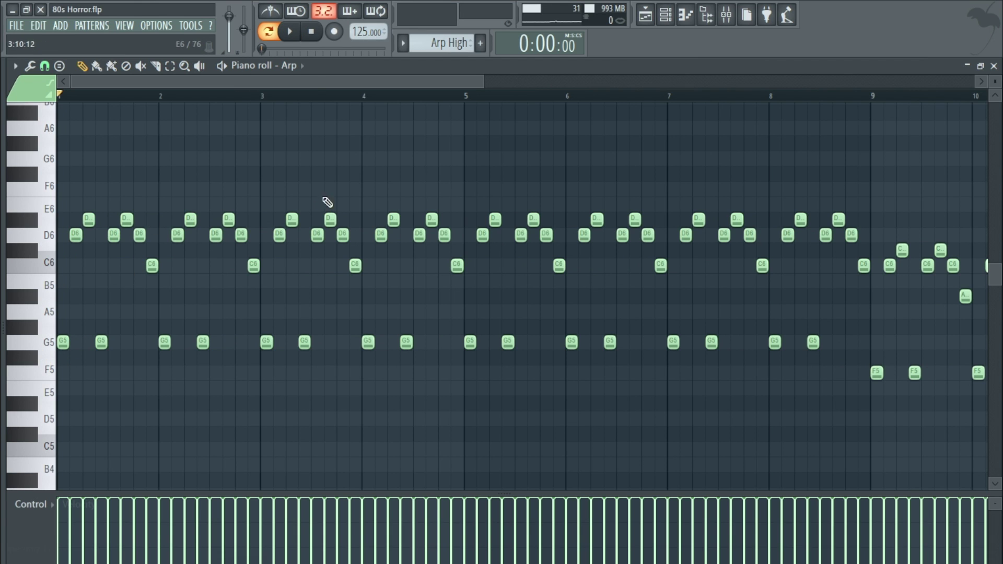
pyautogui.click(289, 33)
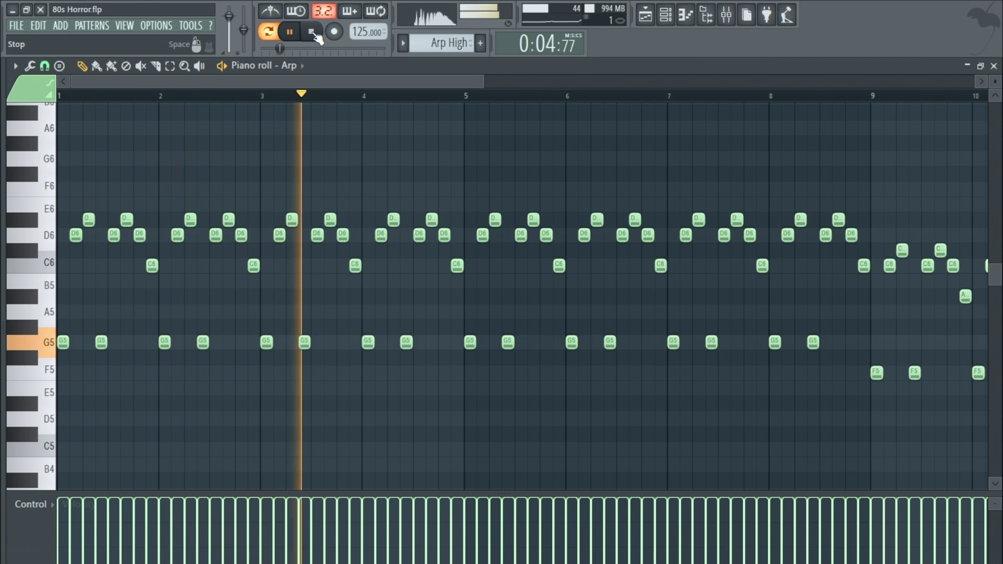
pyautogui.moveTo(483, 84); pyautogui.dragTo(631, 83)
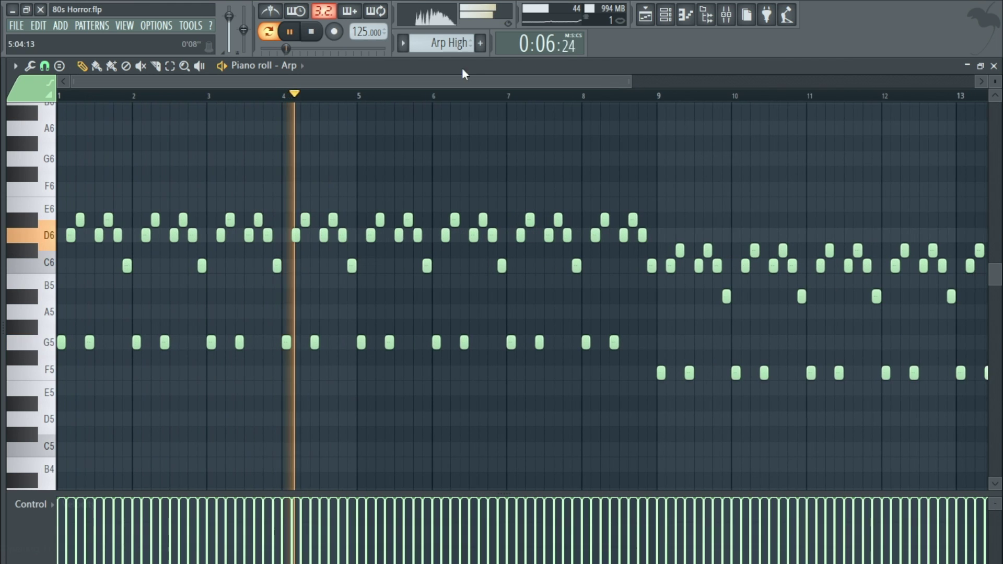
pyautogui.click(314, 34)
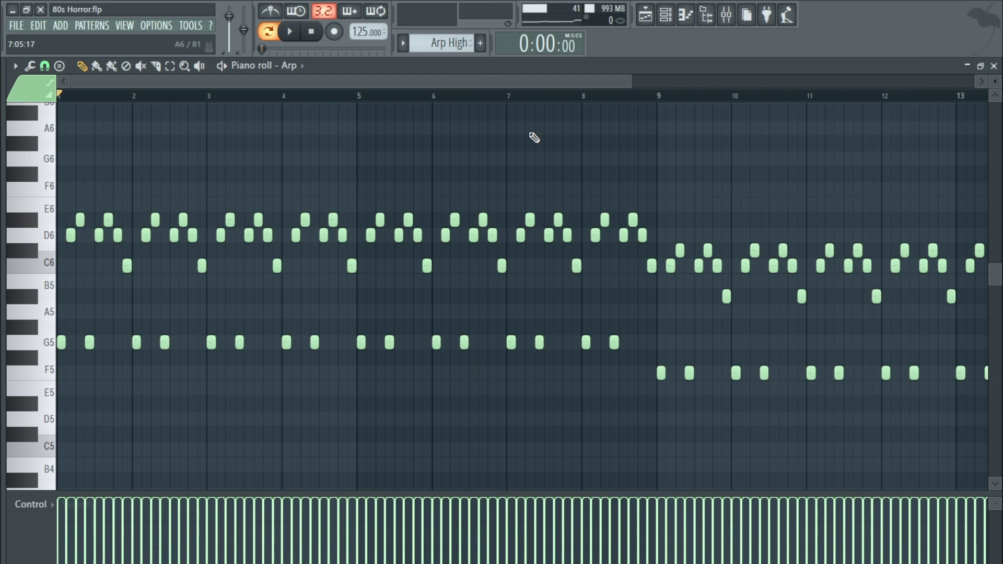
# Examine the Arp High notes across all 16 bars, comparing the first eight bars with the lower phrase starting at bar 9
pyautogui.moveTo(562, 85); pyautogui.dragTo(780, 89)
pyautogui.moveTo(384, 83); pyautogui.dragTo(166, 82)
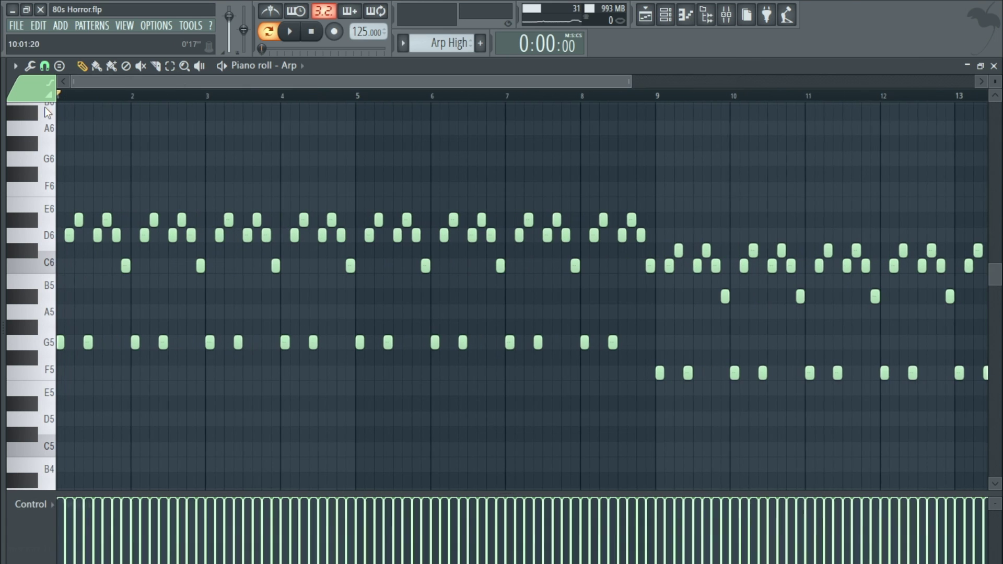
pyautogui.moveTo(327, 79); pyautogui.dragTo(544, 79)
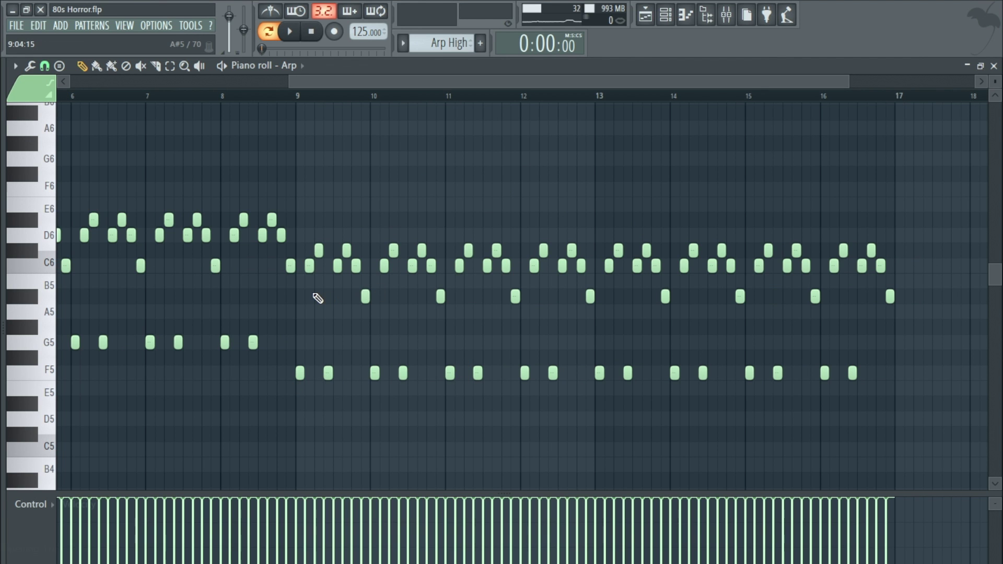
pyautogui.scroll(4, 336, 347)
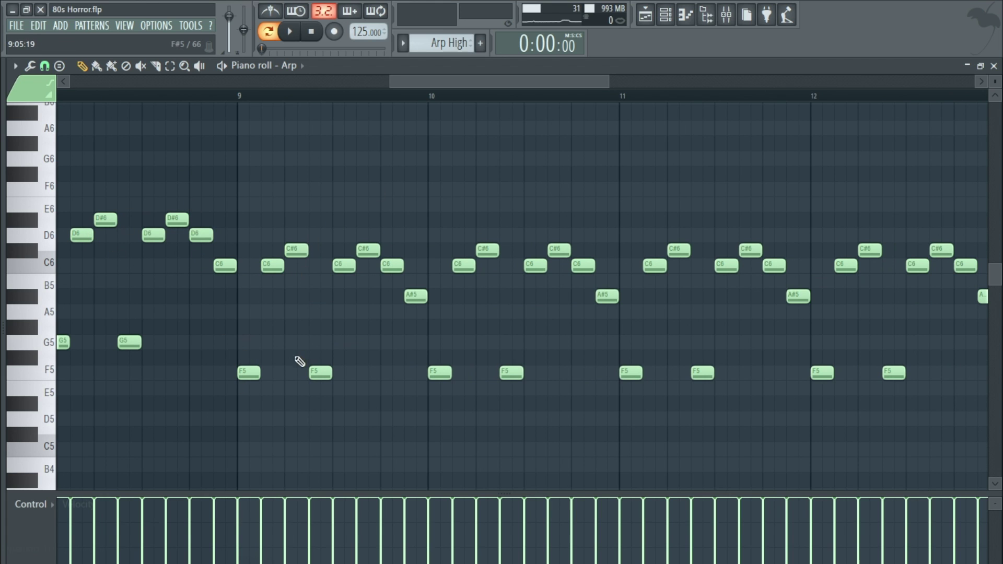
pyautogui.moveTo(538, 88); pyautogui.dragTo(199, 76)
pyautogui.moveTo(289, 86); pyautogui.dragTo(842, 84)
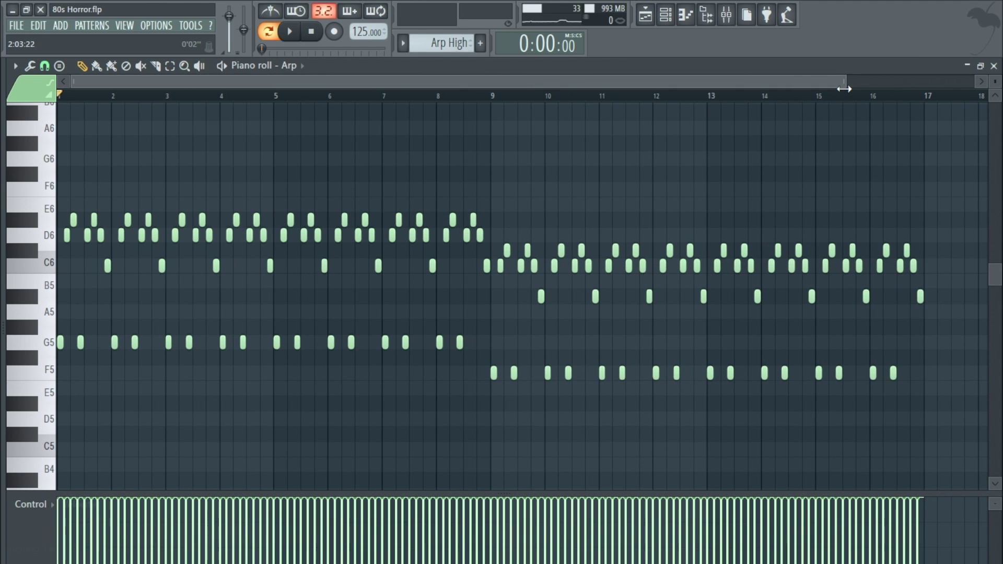
pyautogui.scroll(3, 749, 167)
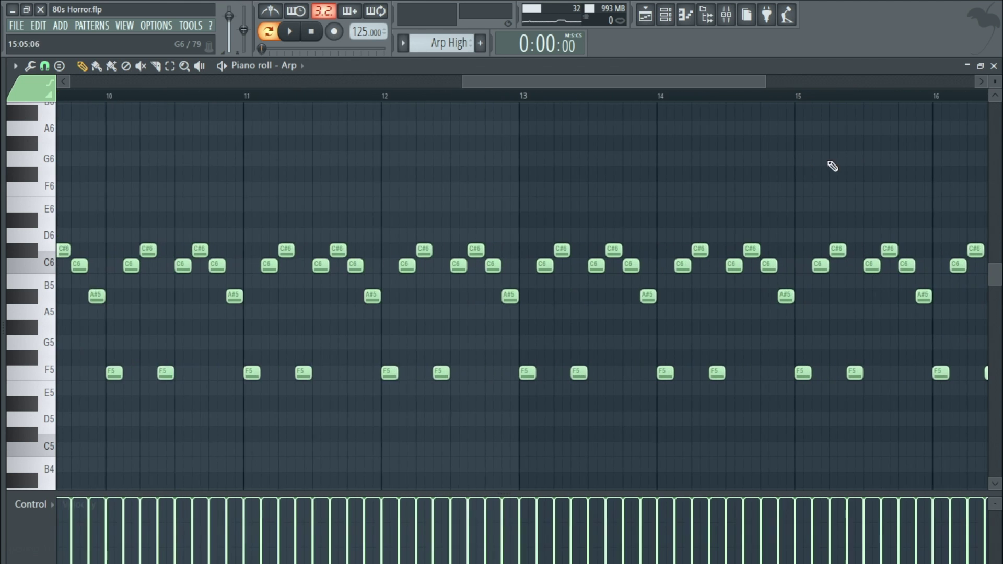
pyautogui.scroll(1, 607, 178)
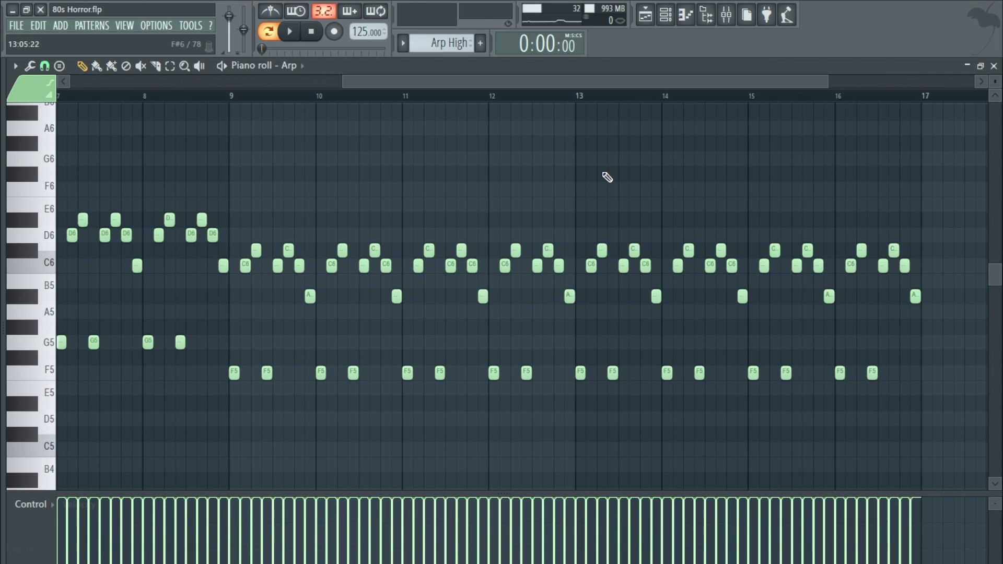
# Play the Arp High pattern from bar 7 through the note change at bar 9, and close the piano roll
pyautogui.click(288, 41)
pyautogui.click(312, 34)
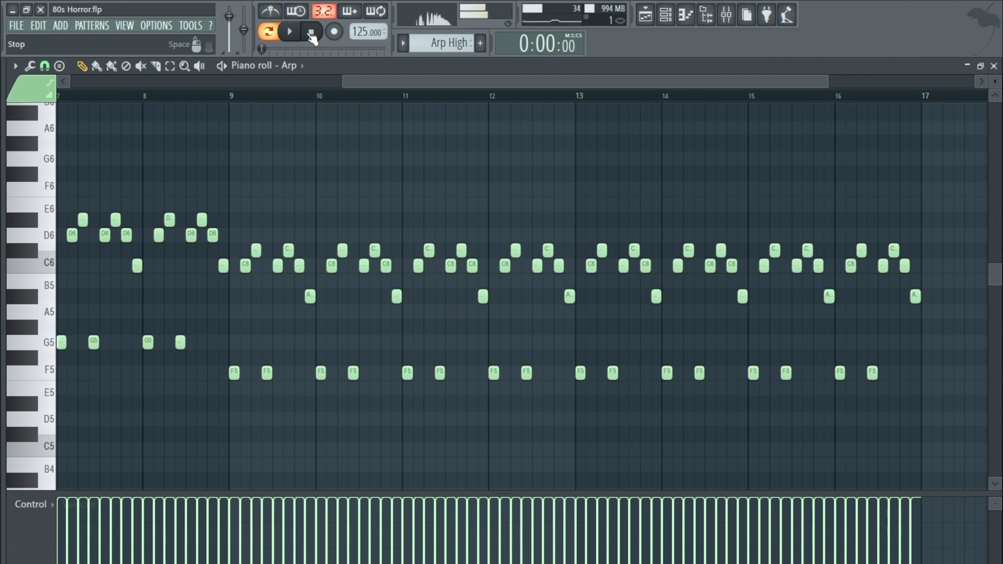
pyautogui.hscroll(-2, 419, 83)
pyautogui.click(156, 99)
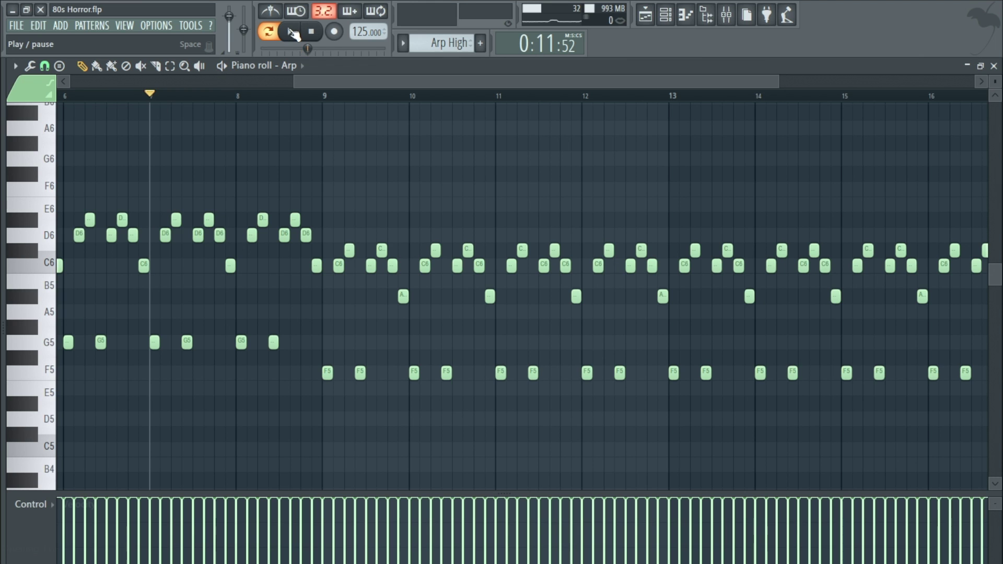
pyautogui.click(294, 35)
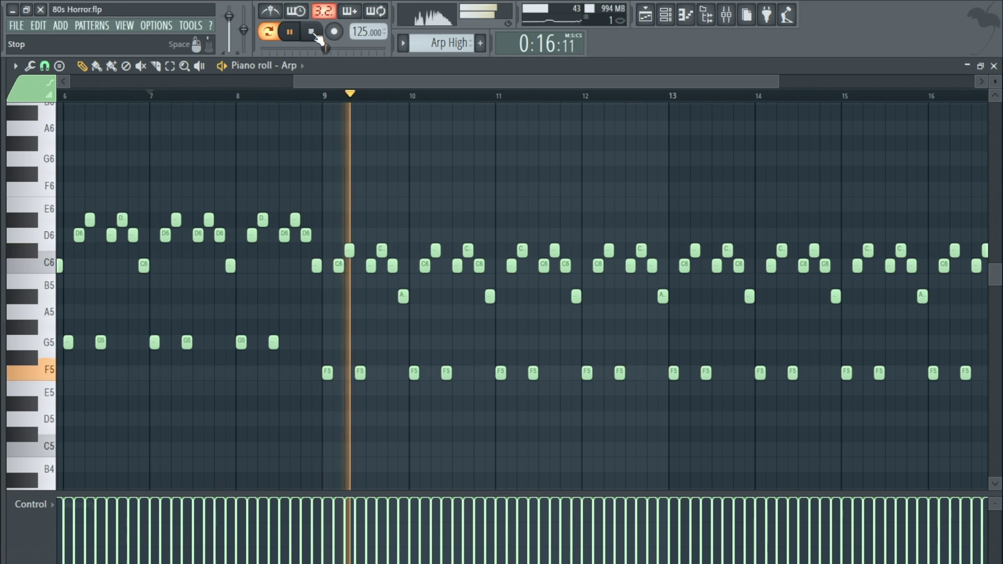
pyautogui.click(312, 32)
pyautogui.click(994, 66)
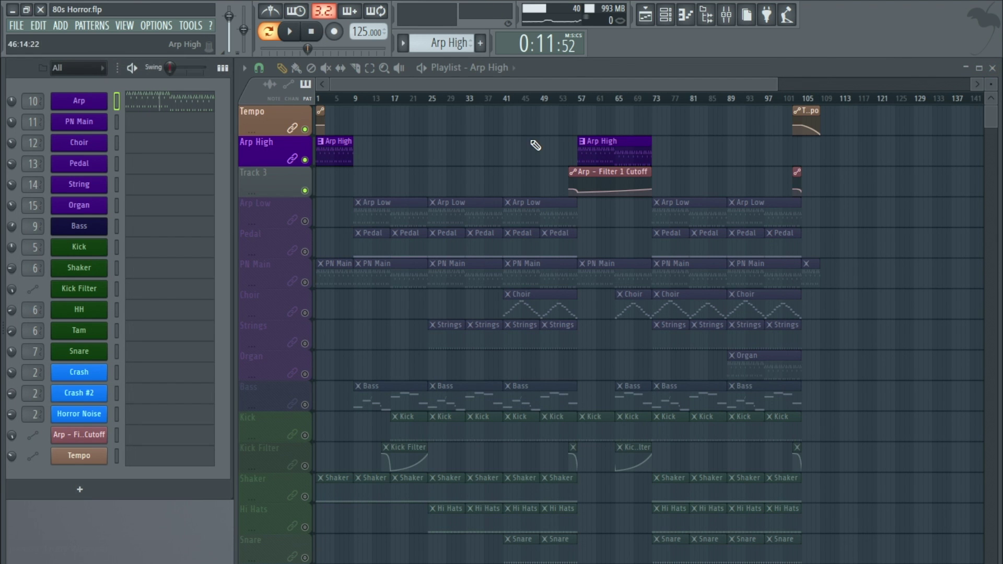
# Unmute the Arp Low track and play the song from the start through the Arp High to Arp Low handover at bar 9
pyautogui.click(306, 222)
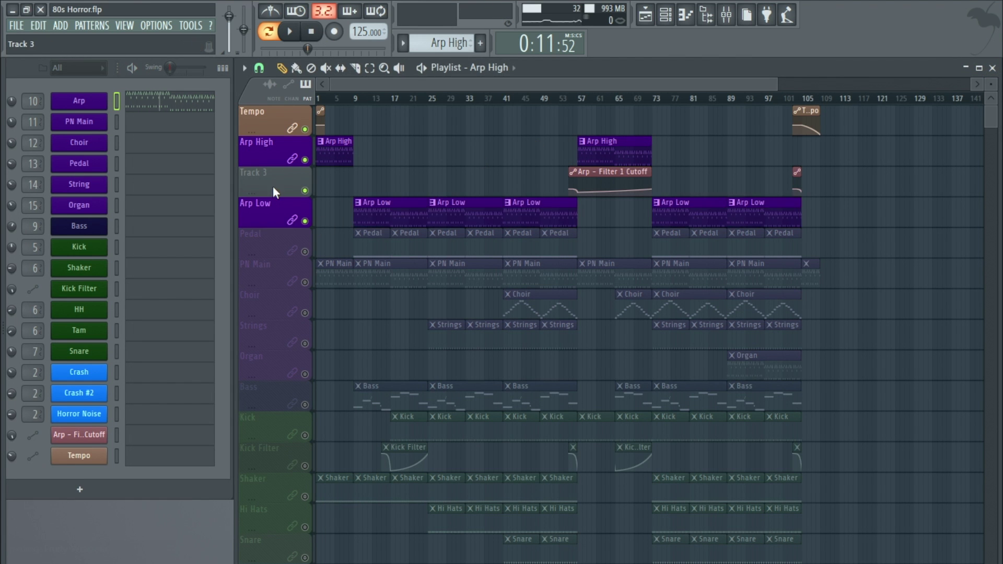
pyautogui.scroll(3, 308, 204)
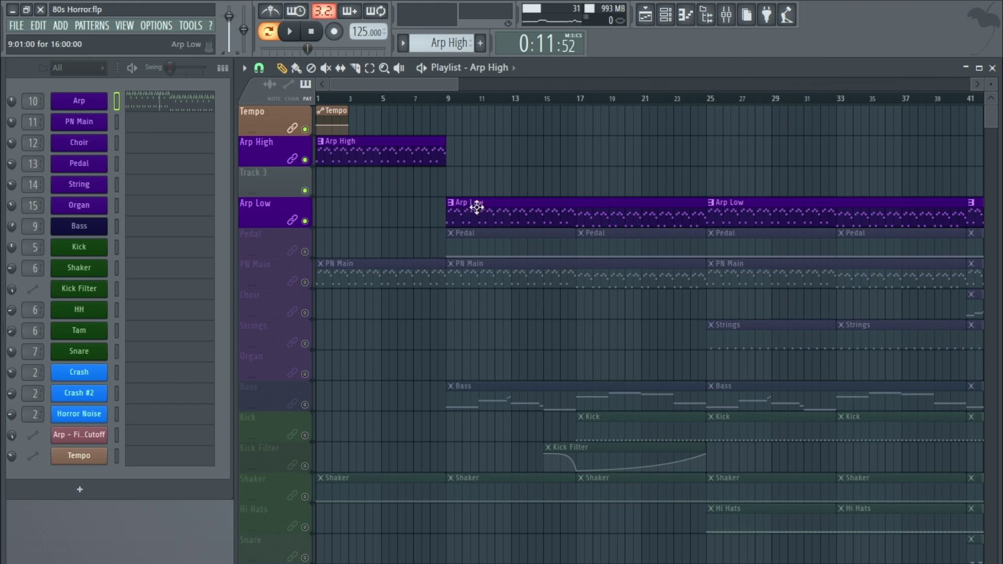
pyautogui.click(279, 34)
pyautogui.press('space')
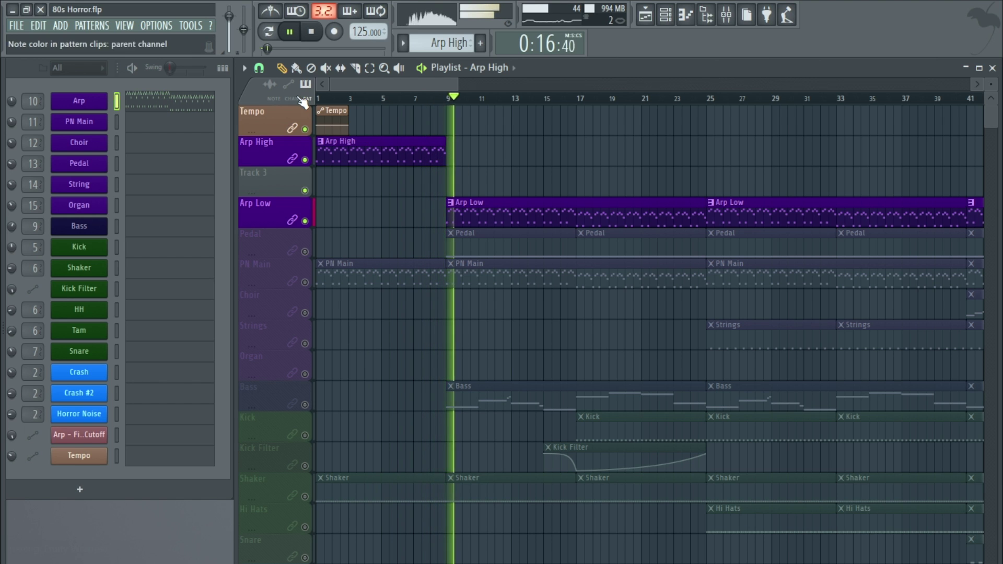
pyautogui.click(311, 32)
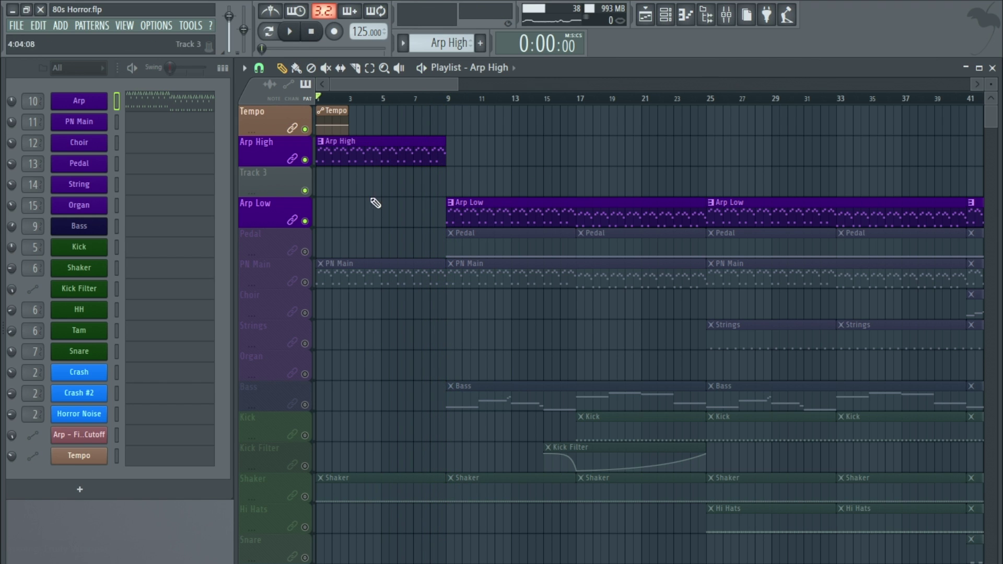
# Inspect the Arp channel's mixer insert, its ANA synth settings and the list of preset banks, closing both windows
pyautogui.doubleClick(30, 102)
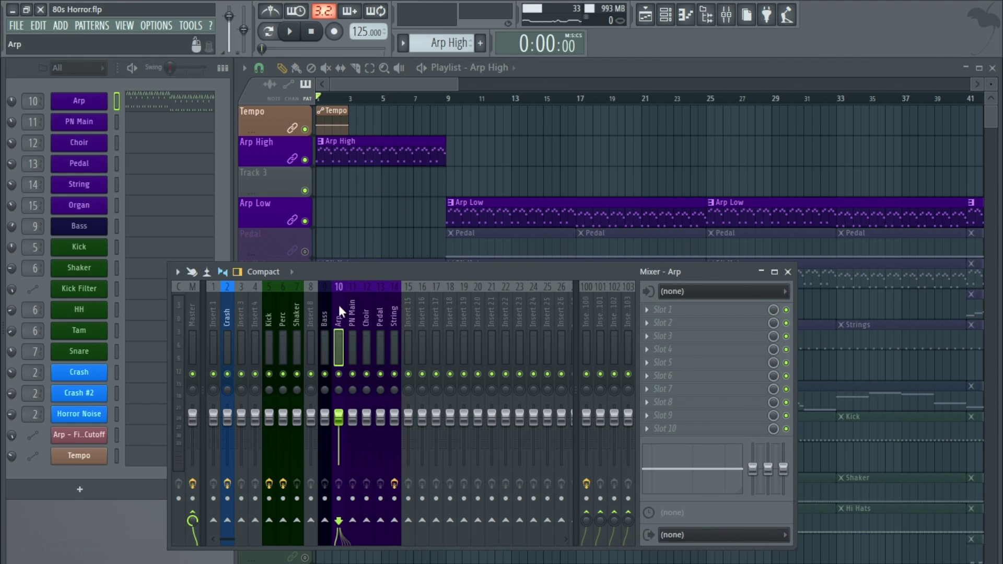
pyautogui.click(788, 273)
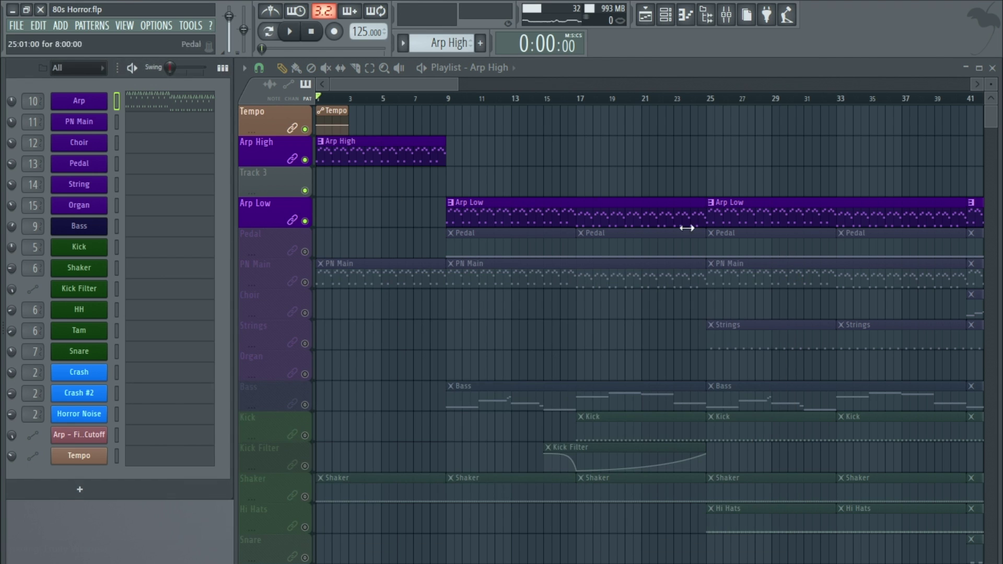
pyautogui.click(88, 103)
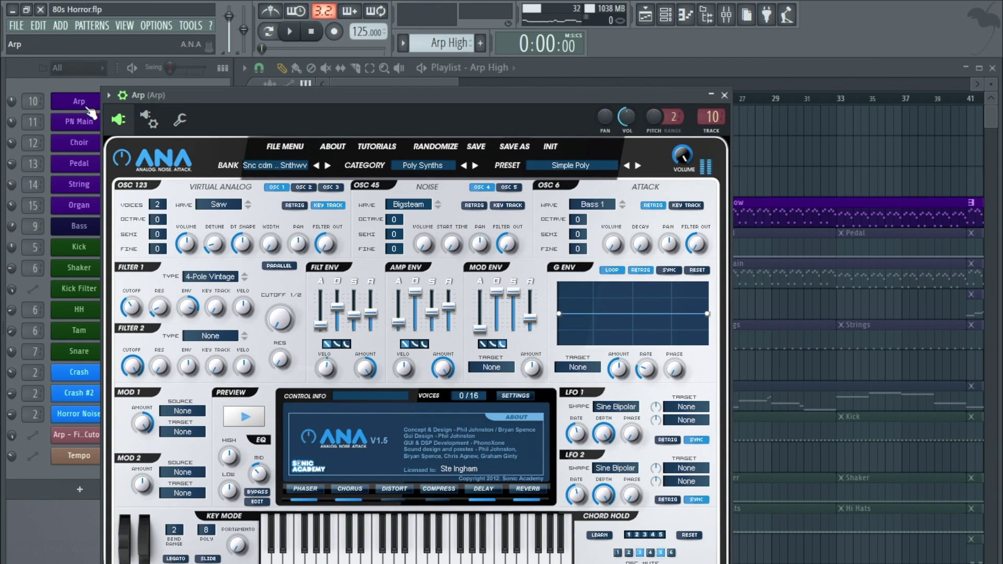
pyautogui.moveTo(384, 96); pyautogui.dragTo(475, 65)
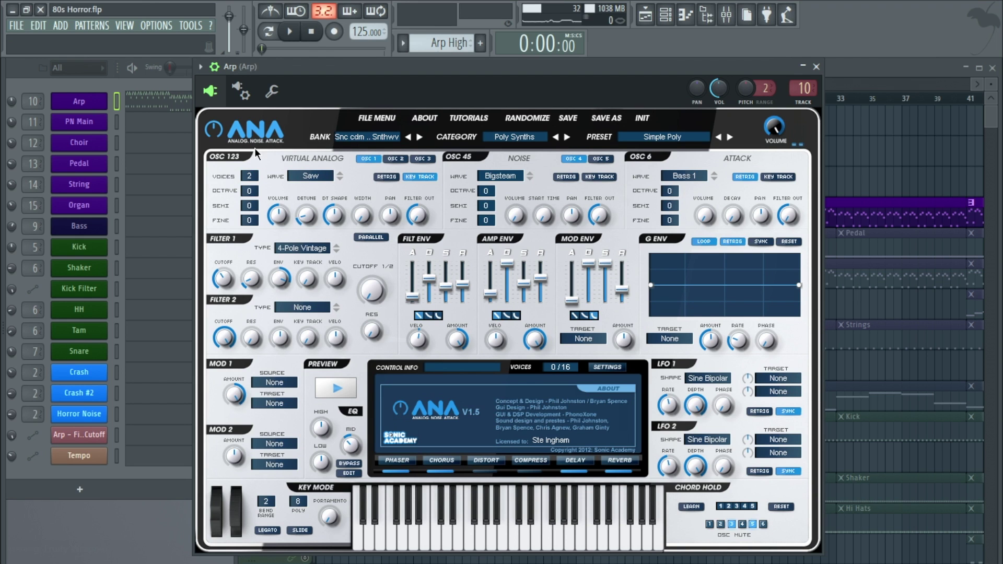
pyautogui.click(360, 138)
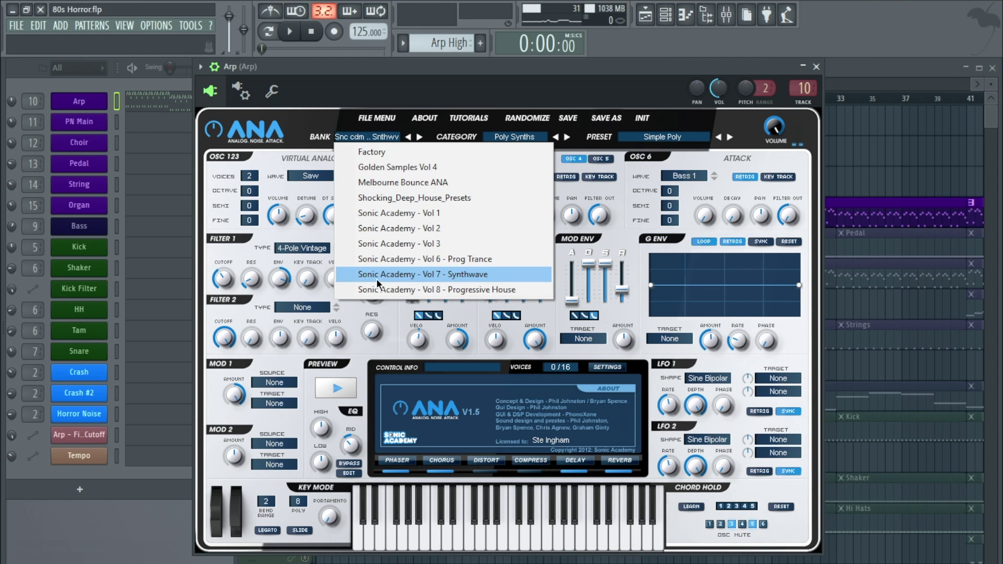
pyautogui.click(564, 69)
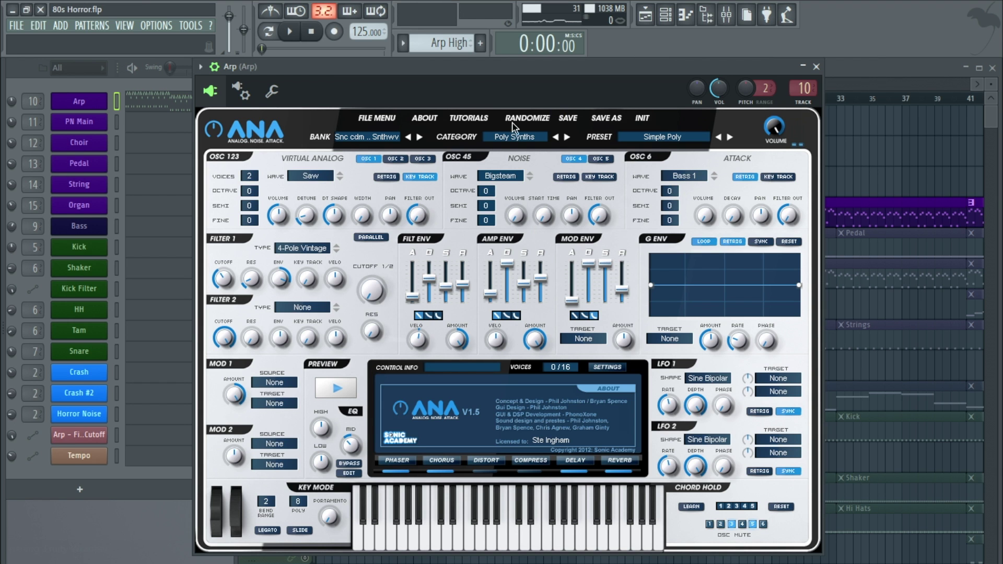
pyautogui.click(818, 68)
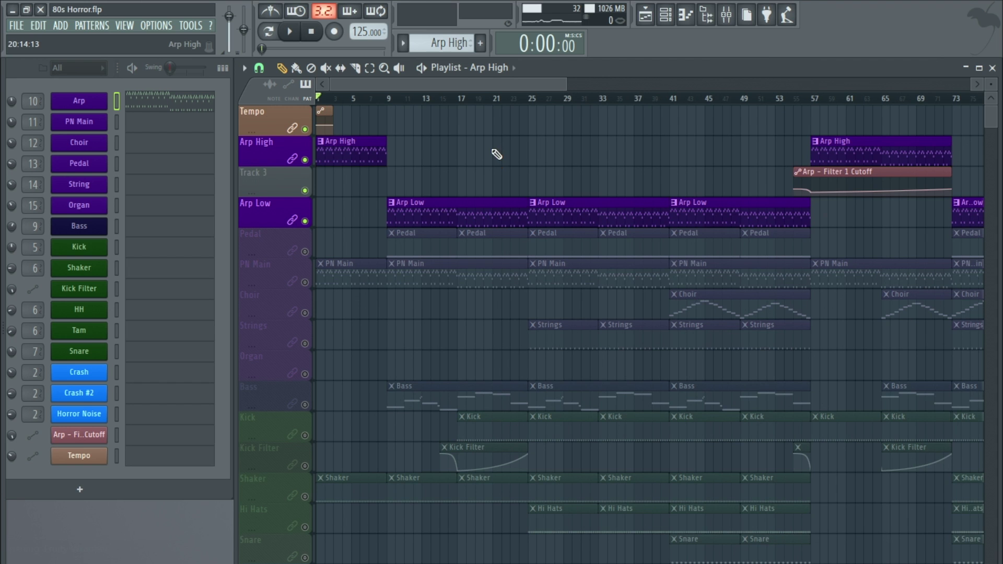
# Solo the PN Main track in the playlist and play its pattern
pyautogui.keyDown('ctrl'); pyautogui.scroll(-3, 497, 155); pyautogui.keyUp('ctrl')
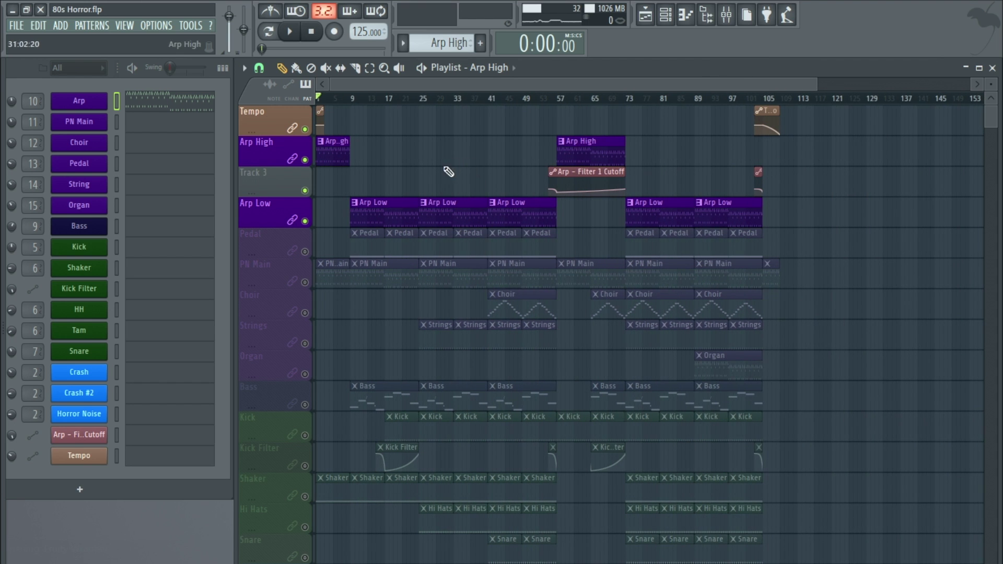
pyautogui.keyDown('ctrl'); pyautogui.scroll(4, 286, 246); pyautogui.keyUp('ctrl')
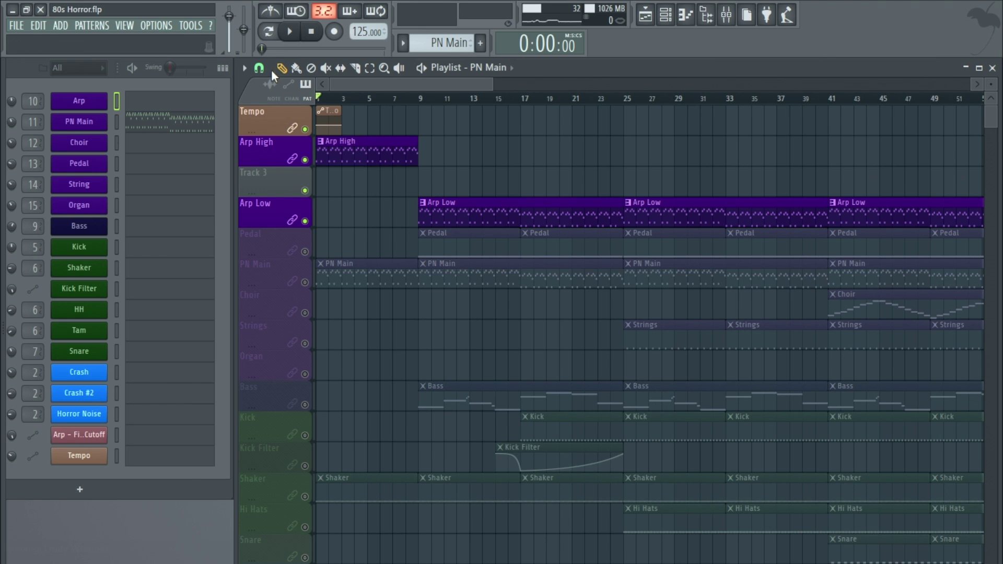
pyautogui.keyDown('ctrl'); pyautogui.click(305, 282); pyautogui.keyUp('ctrl')
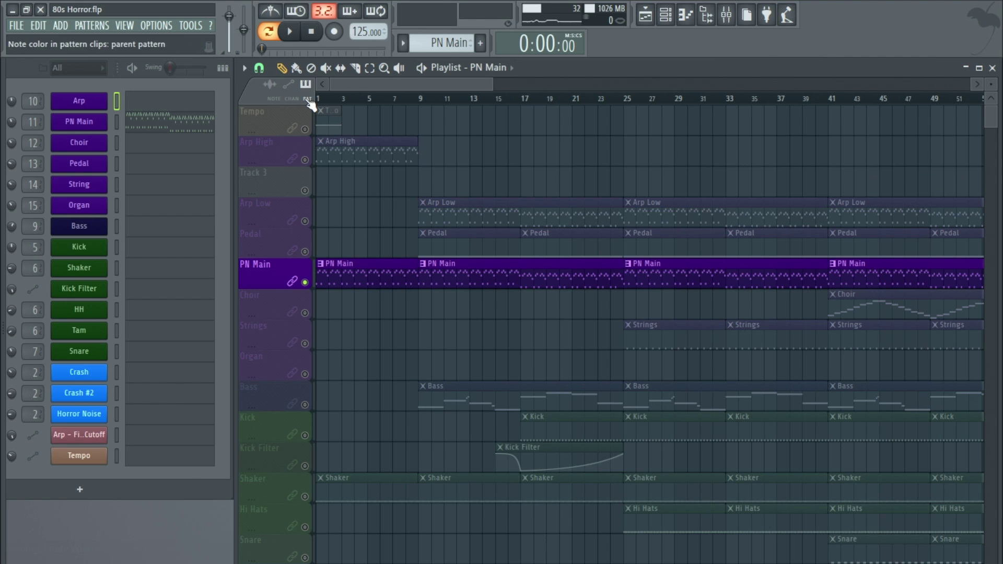
pyautogui.click(313, 33)
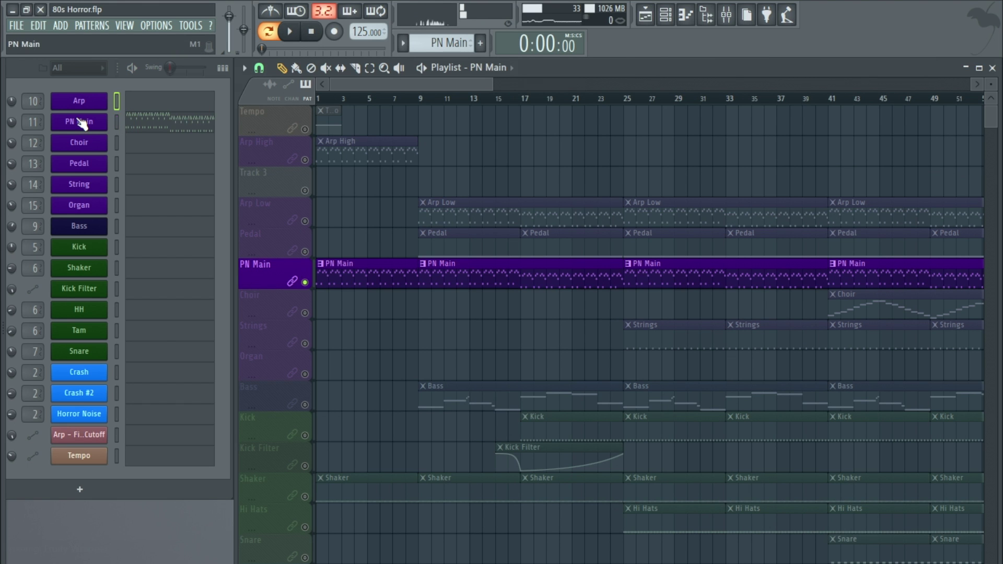
# Open the PN Main channel's Korg M1 instrument to examine its Res.Piano patch
pyautogui.click(80, 122)
pyautogui.click(135, 146)
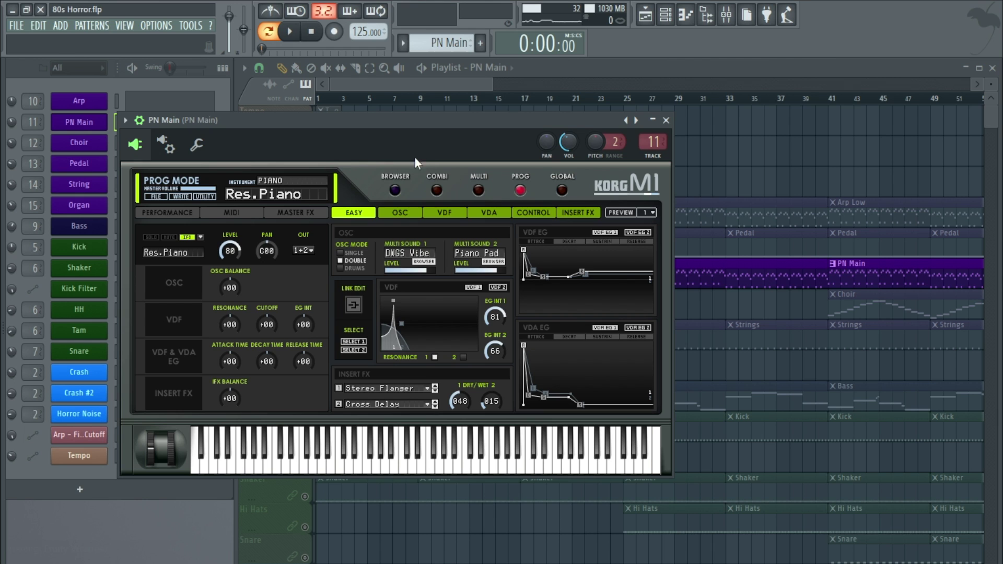
# Review the Korg M1 browser's Piano presets and the PN Main mixer insert, closing both windows
pyautogui.click(395, 191)
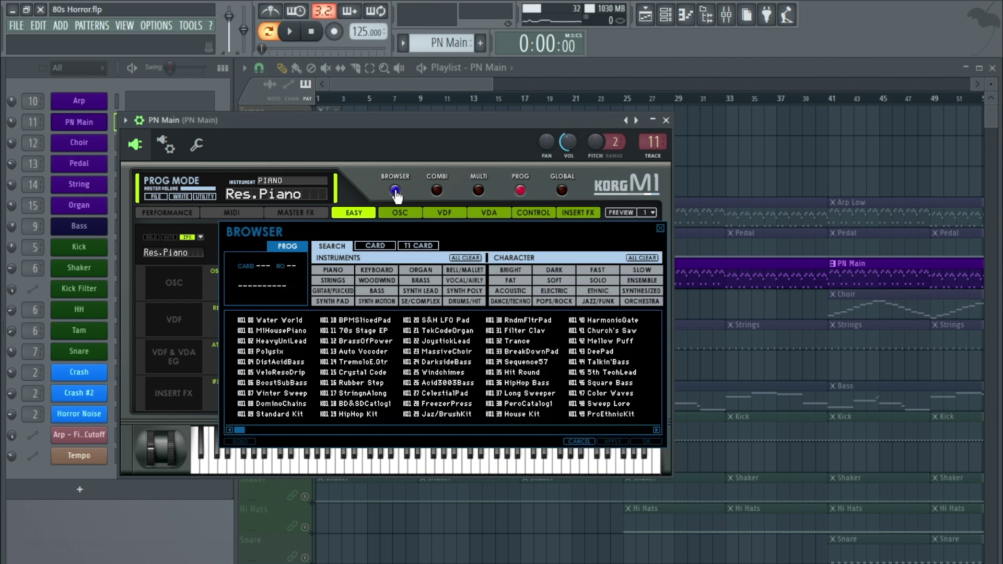
pyautogui.click(325, 270)
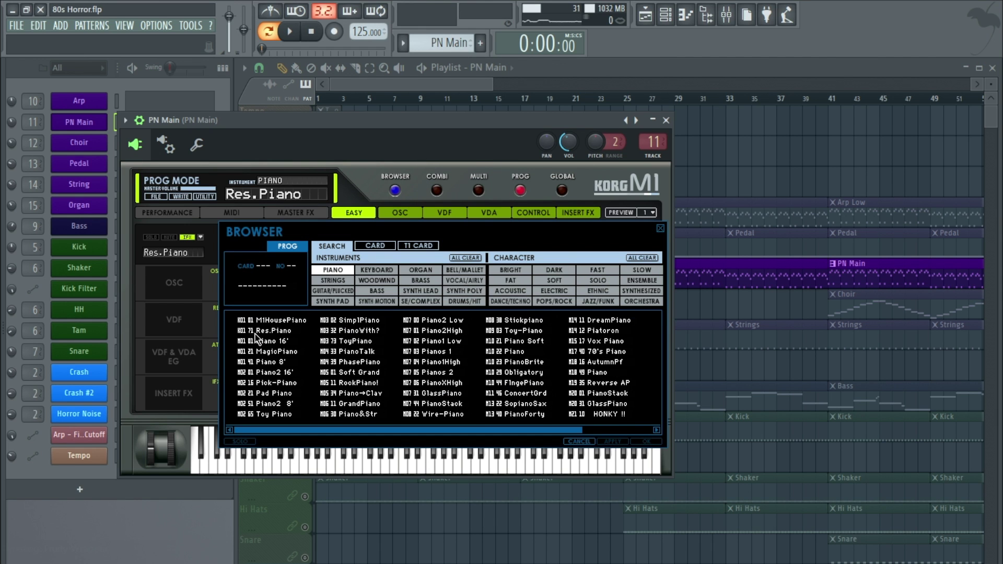
pyautogui.doubleClick(655, 137)
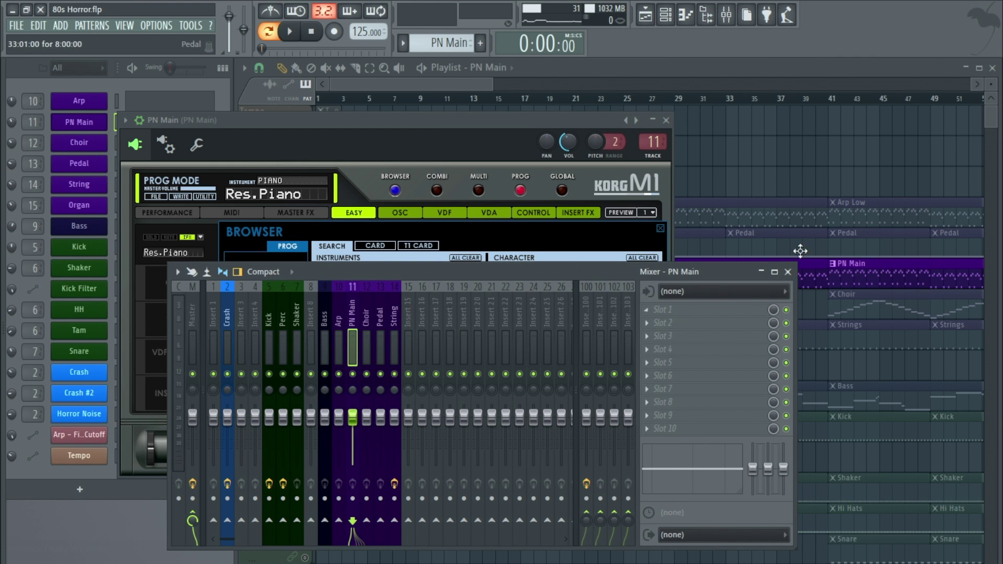
pyautogui.click(788, 272)
pyautogui.click(667, 121)
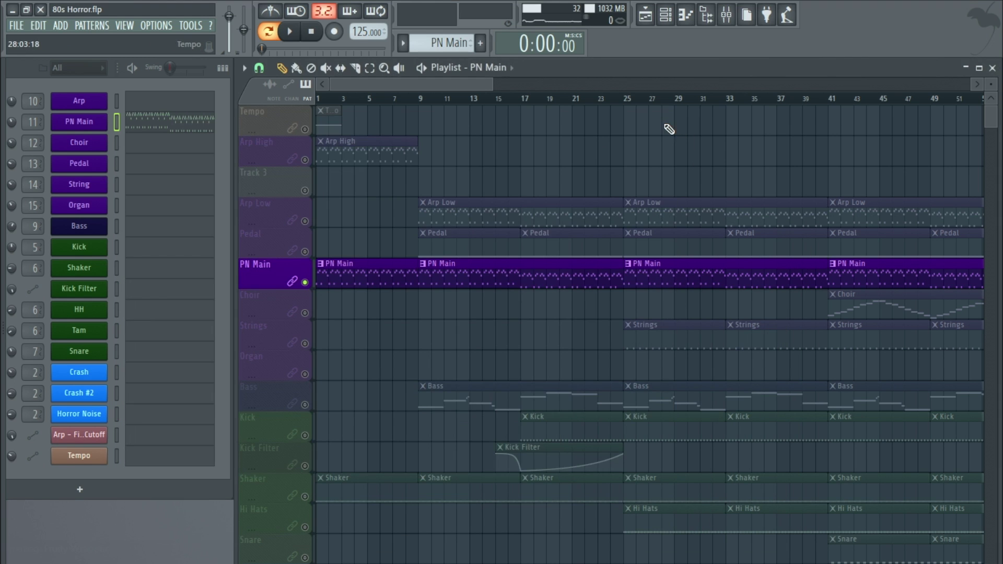
# Unmute the Arp Low track alongside PN Main and play both together from about bar 14
pyautogui.scroll(-4, 428, 241)
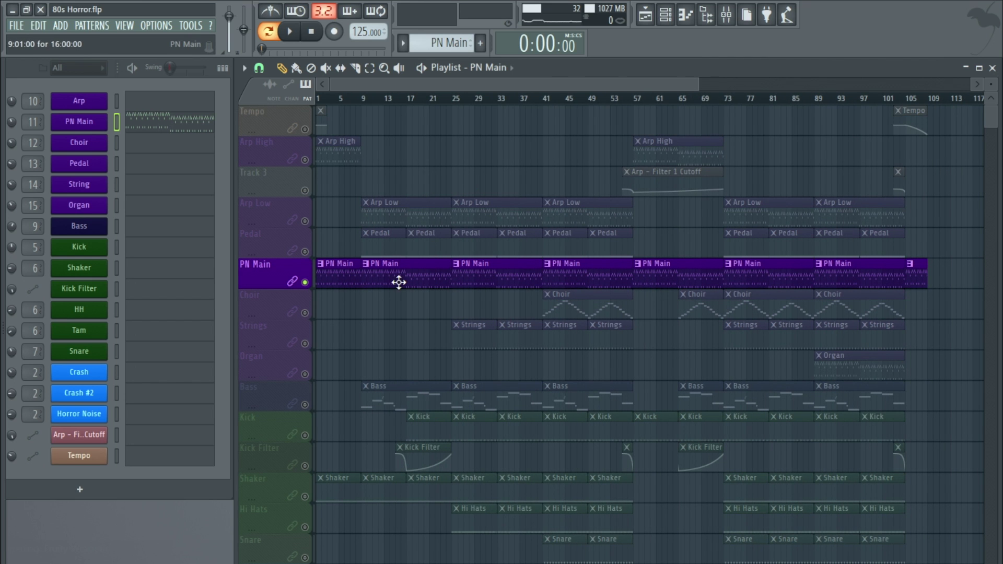
pyautogui.scroll(4, 286, 243)
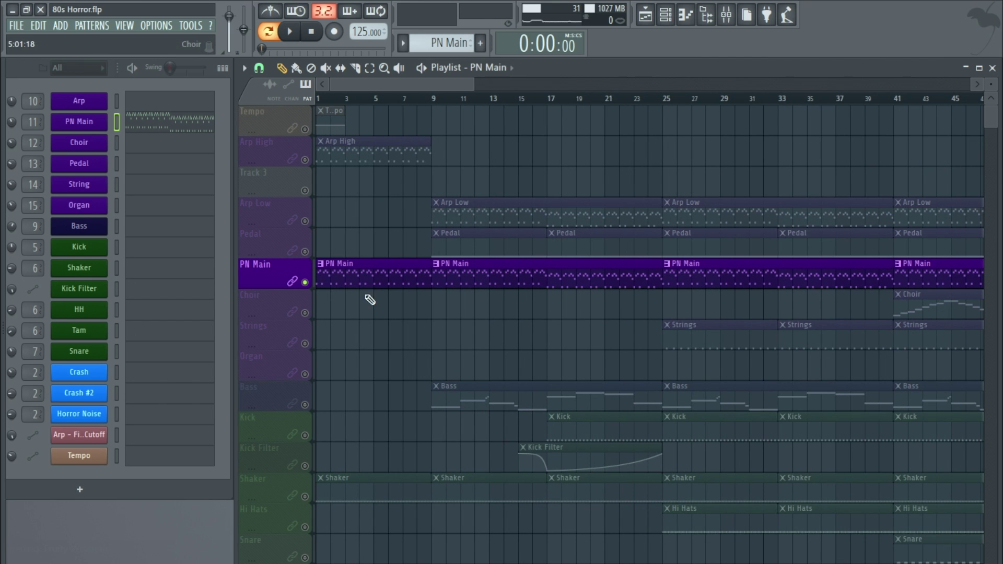
pyautogui.scroll(-3, 365, 278)
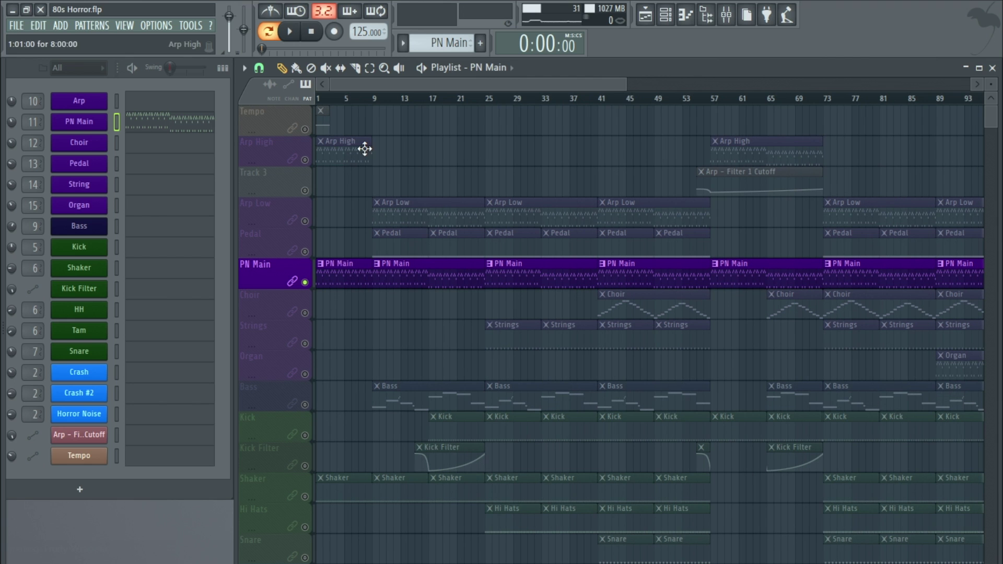
pyautogui.click(415, 100)
pyautogui.scroll(-1, 483, 149)
pyautogui.scroll(-1, 485, 148)
pyautogui.press('space')
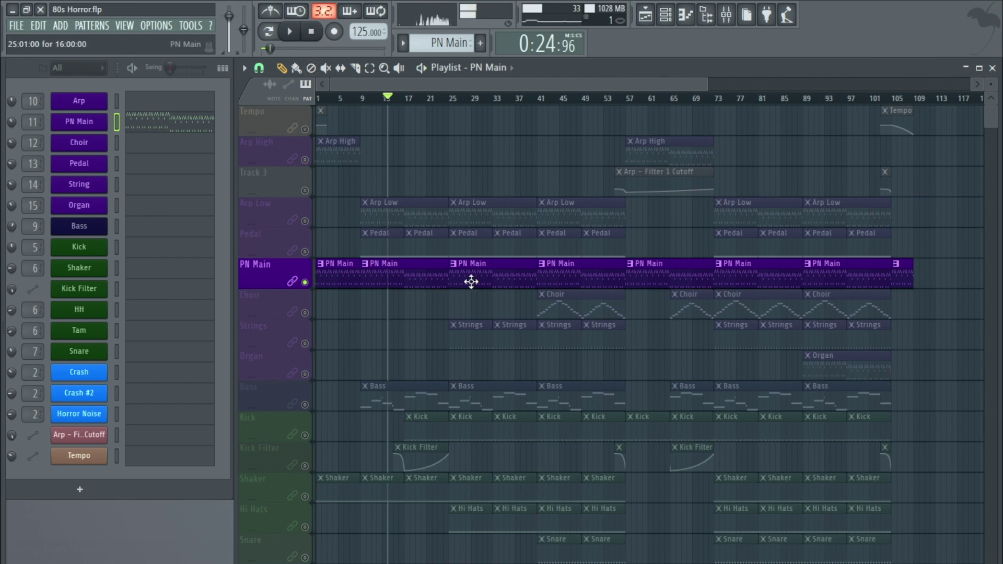
pyautogui.scroll(4, 303, 221)
pyautogui.click(305, 221)
pyautogui.press('space')
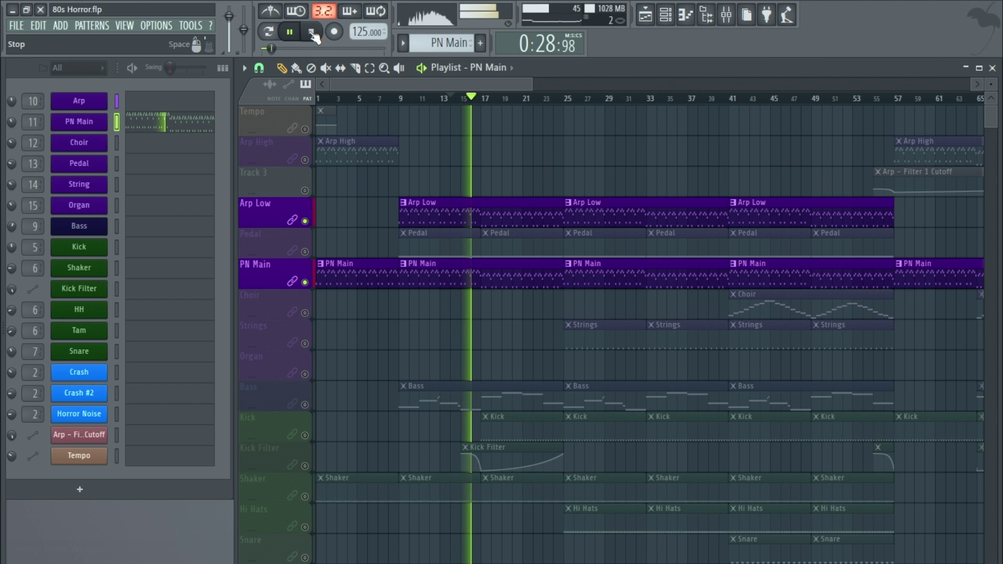
pyautogui.click(313, 32)
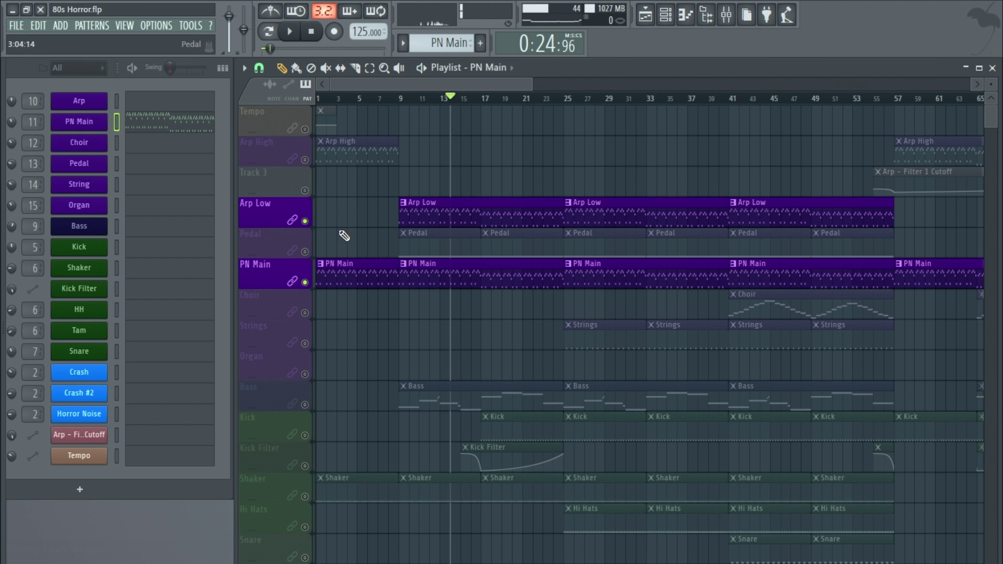
# Solo the Pedal track and review its notes in the piano roll and its ANA Blunderworld Choir preset
pyautogui.click(415, 238)
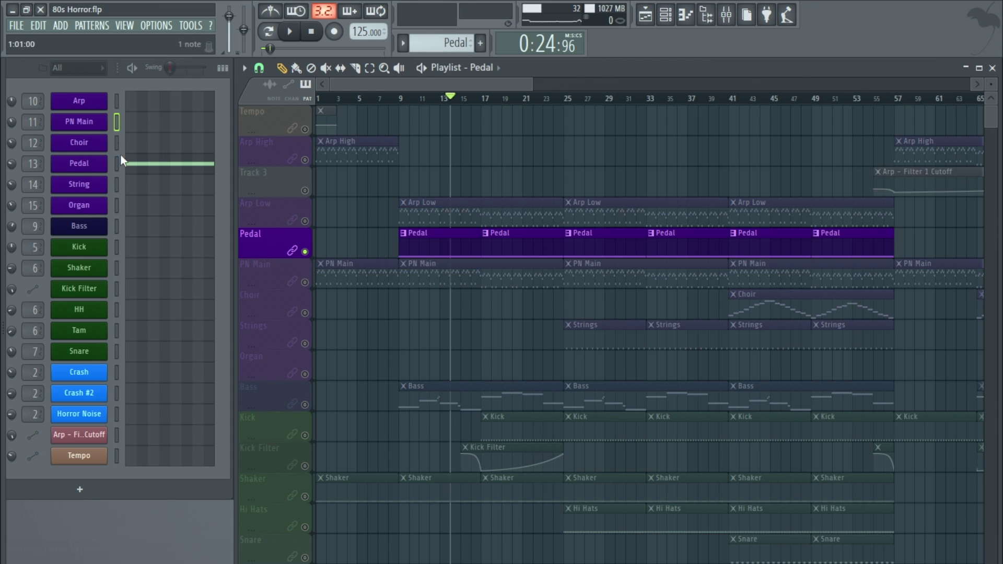
pyautogui.click(87, 166)
pyautogui.rightClick(87, 166)
pyautogui.click(137, 163)
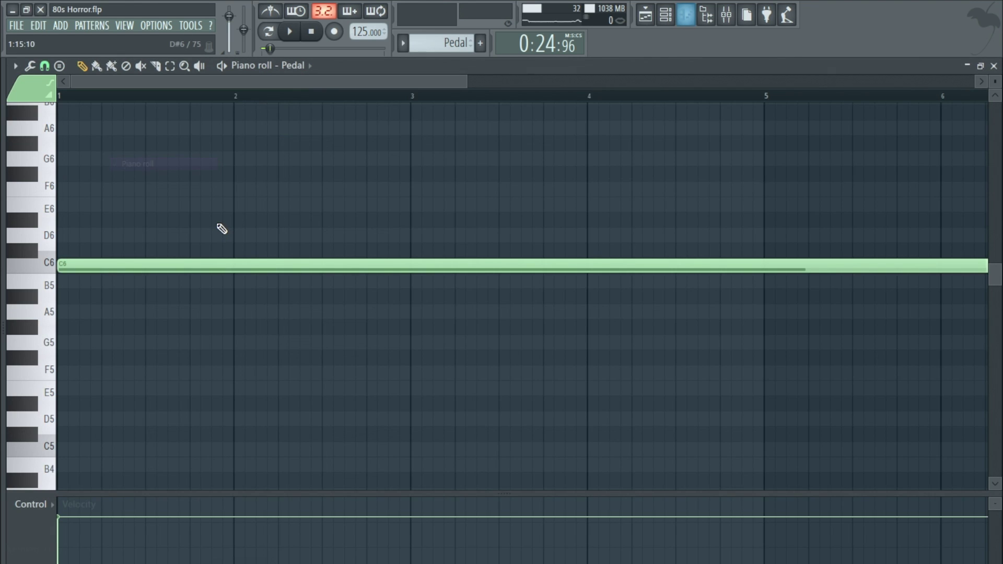
pyautogui.click(994, 66)
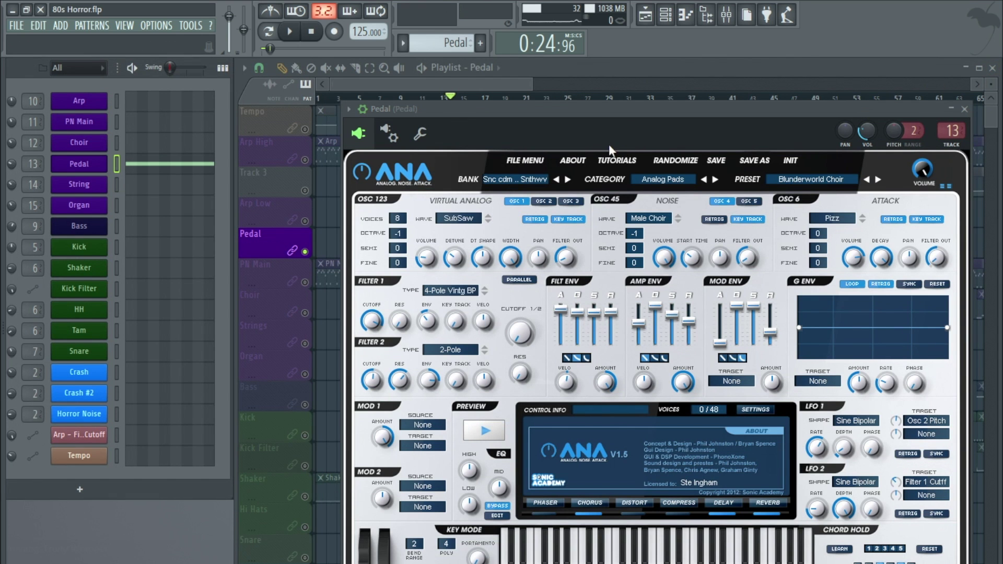
pyautogui.moveTo(621, 108); pyautogui.dragTo(513, 116)
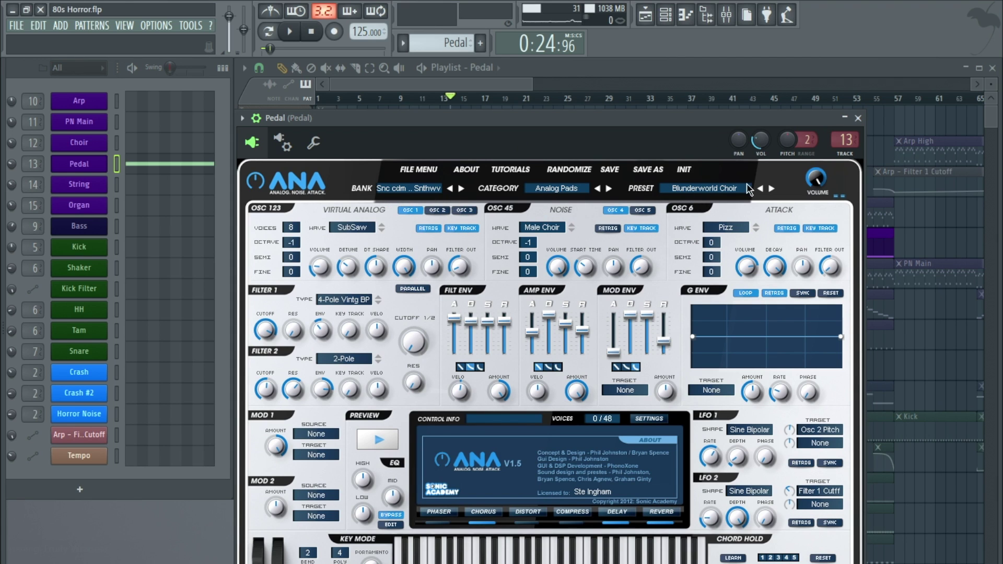
pyautogui.click(859, 119)
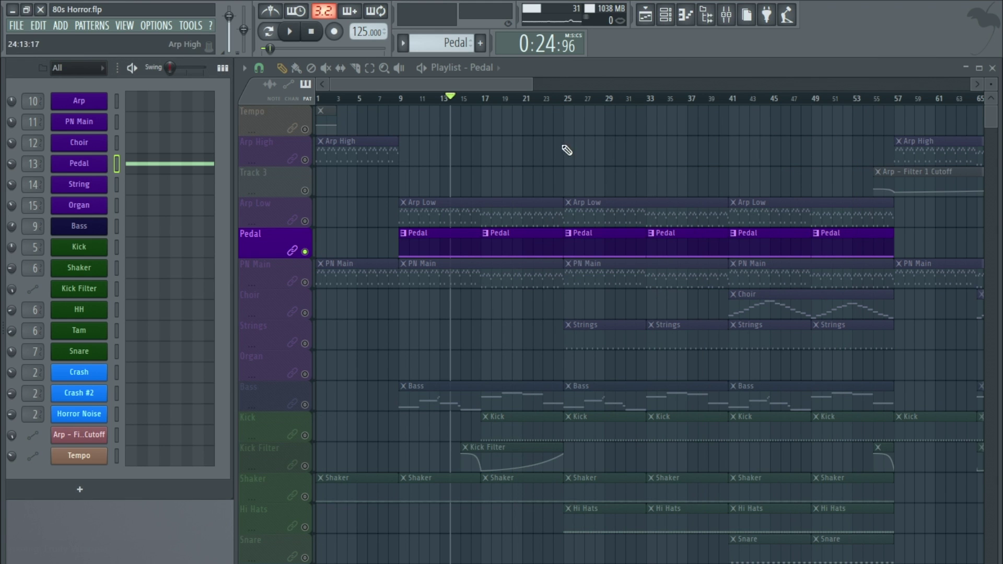
# Play the soloed Pedal track from bar 9, stop it and return the playhead to the song start
pyautogui.click(402, 100)
pyautogui.press('space')
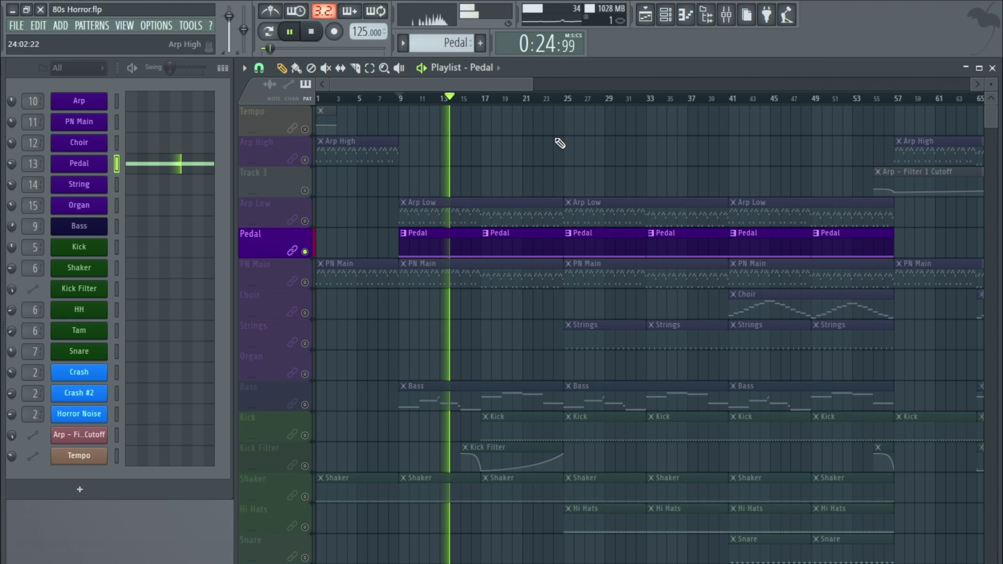
pyautogui.click(312, 32)
pyautogui.click(313, 33)
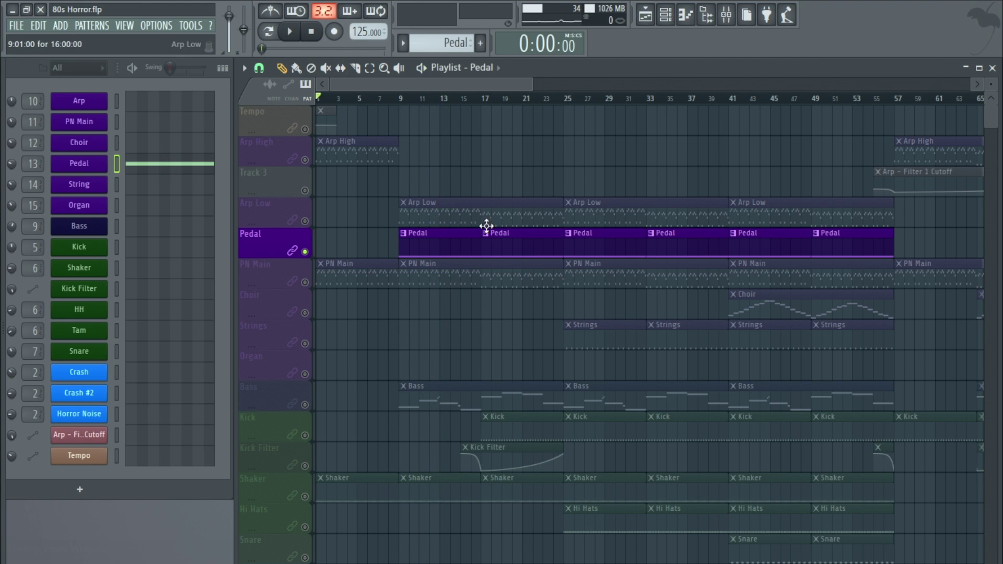
# Leave only the Arp Low and Bass tracks audible and select bars 9 to 24 as the playback range
pyautogui.scroll(-3, 486, 193)
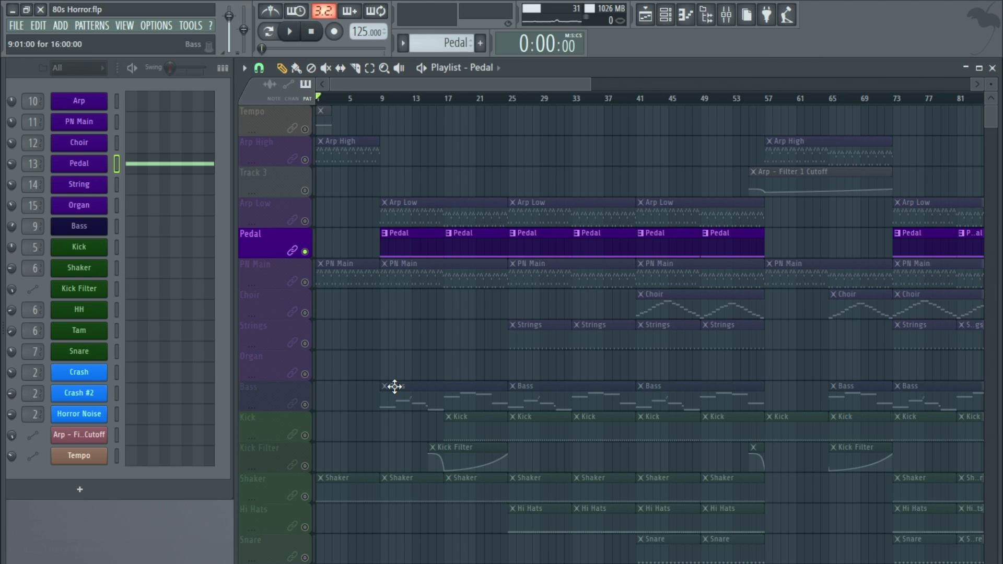
pyautogui.click(306, 405)
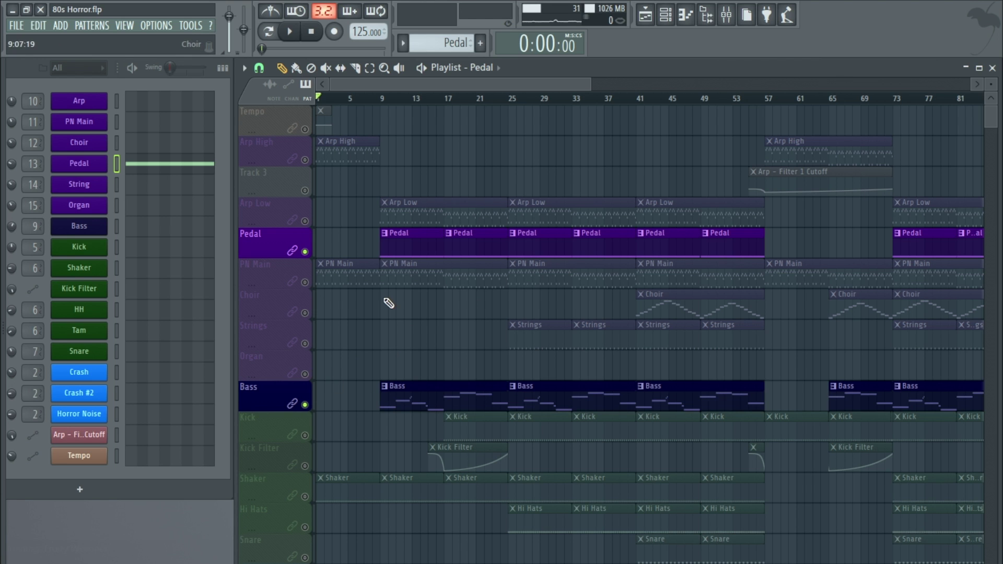
pyautogui.scroll(2, 389, 303)
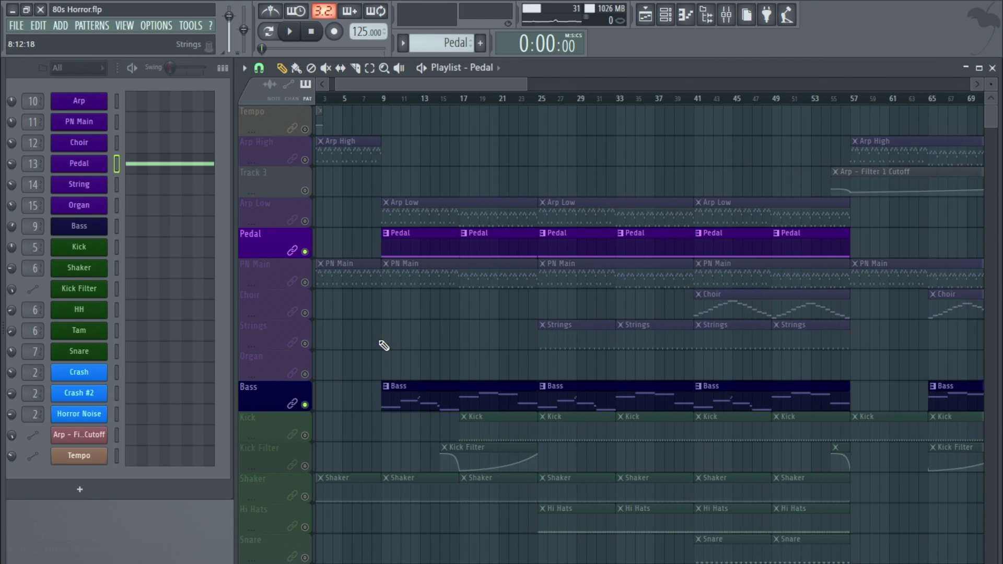
pyautogui.click(305, 221)
pyautogui.click(305, 251)
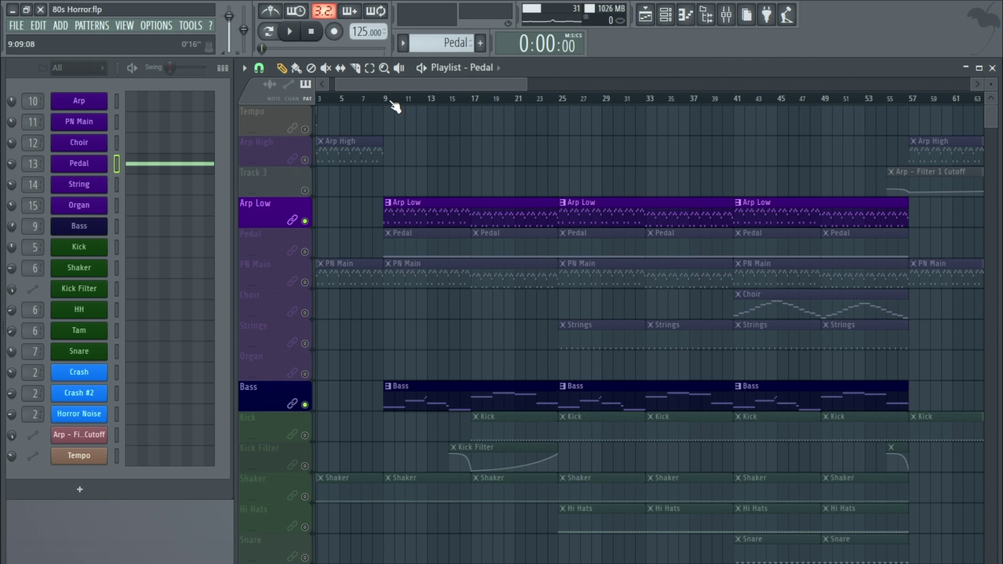
pyautogui.moveTo(391, 100); pyautogui.dragTo(485, 99)
# Select the Bass pattern and inspect the channel's ANA Nothing Bass preset and mixer insert, closing both windows
pyautogui.click(441, 393)
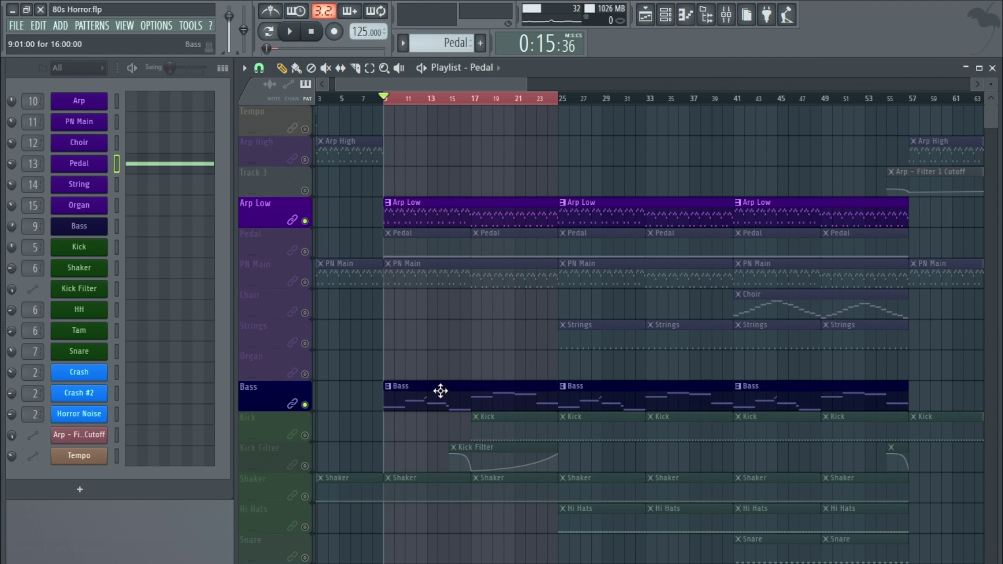
pyautogui.click(91, 230)
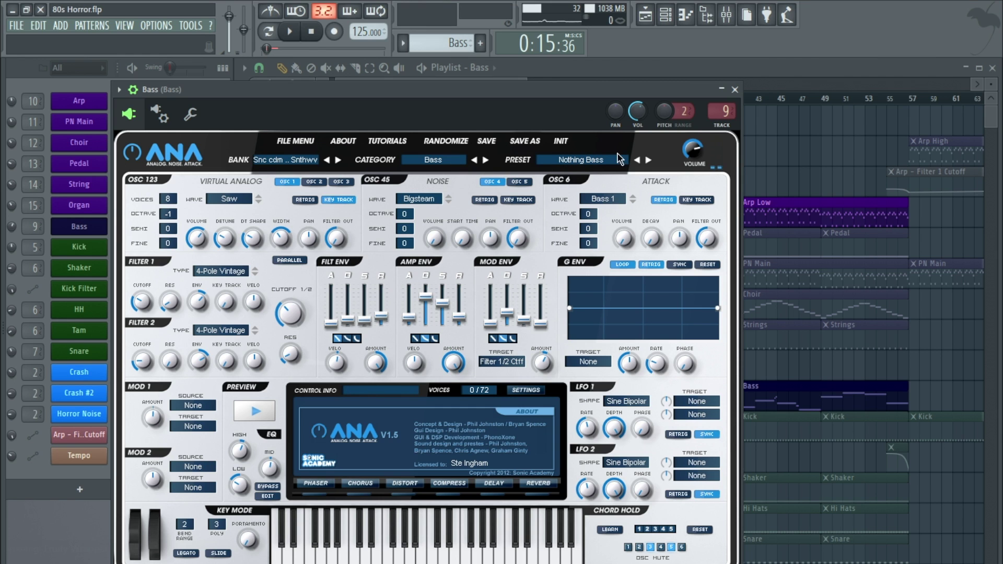
pyautogui.doubleClick(714, 110)
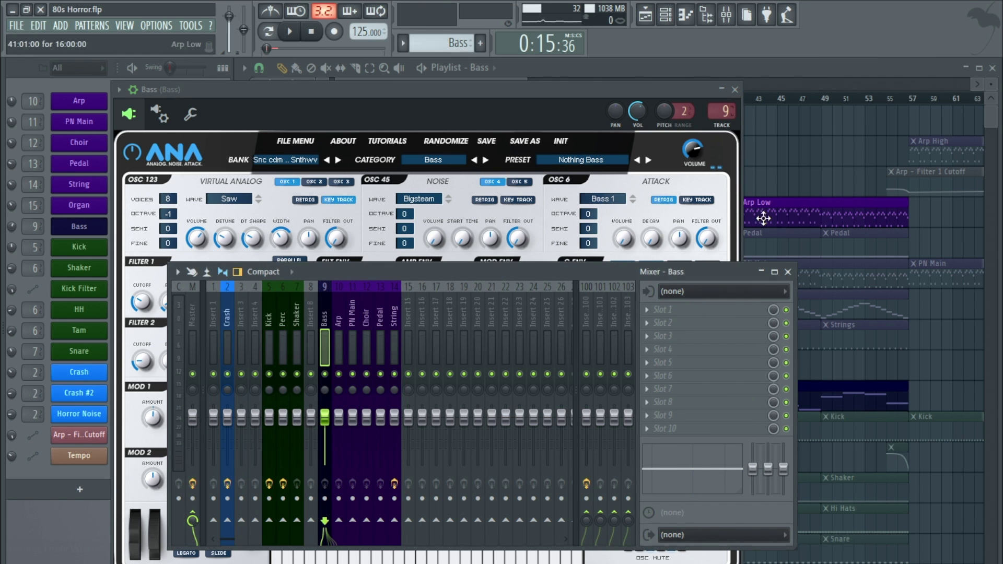
pyautogui.click(788, 272)
pyautogui.click(735, 89)
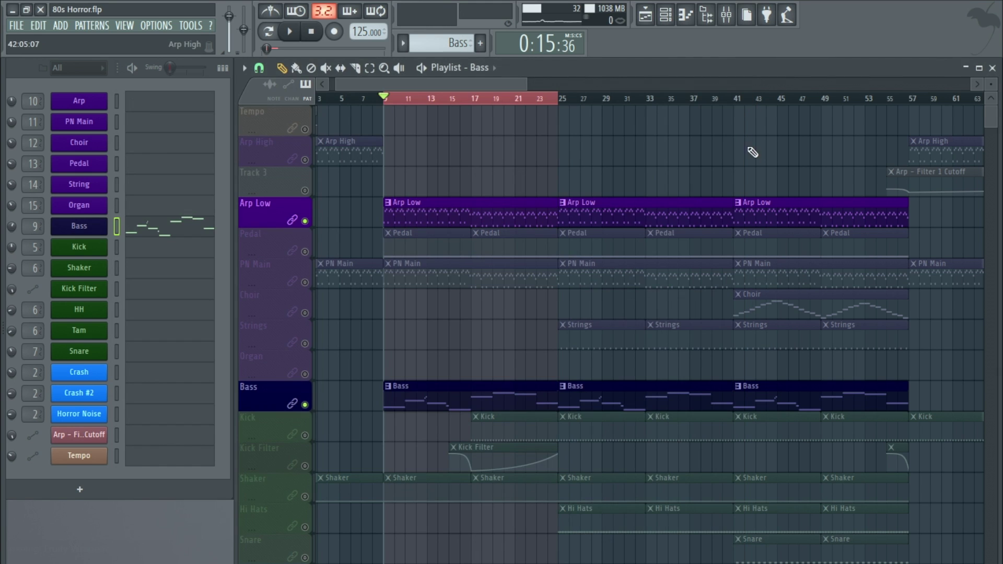
# Play the Bass pattern alone in its piano roll, and in the song together with Arp Low over the selected bars
pyautogui.doubleClick(432, 403)
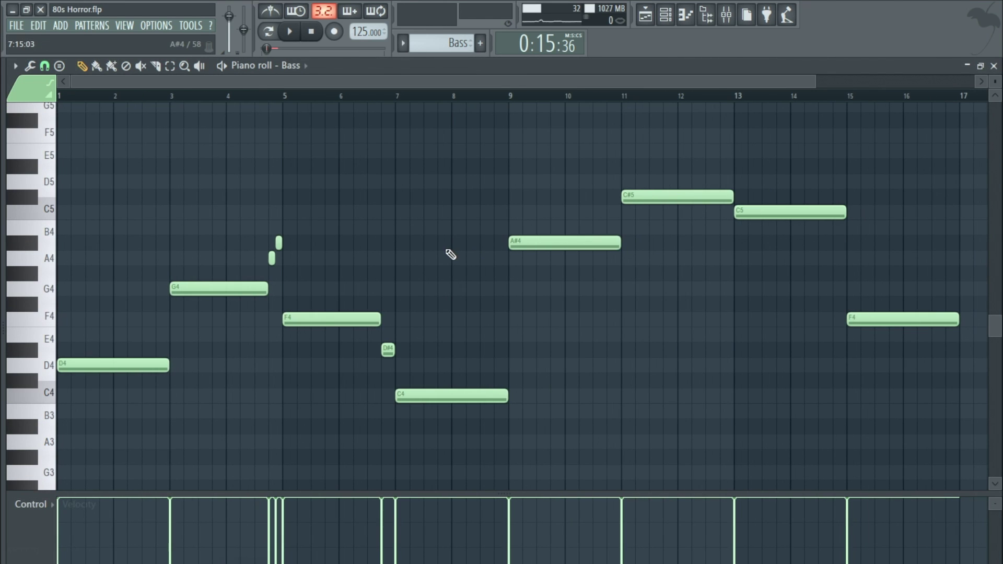
pyautogui.click(291, 33)
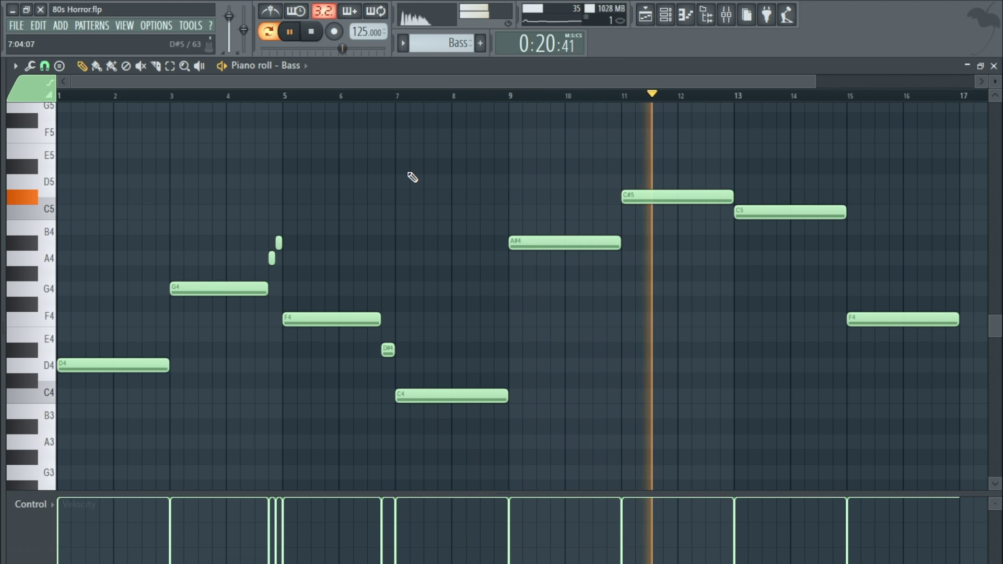
pyautogui.scroll(-1, 412, 178)
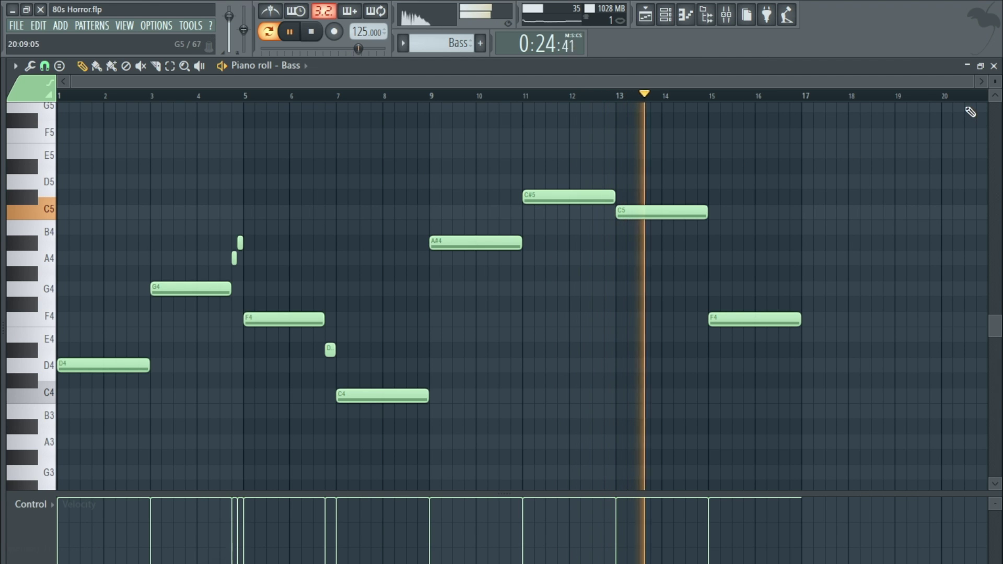
pyautogui.click(995, 66)
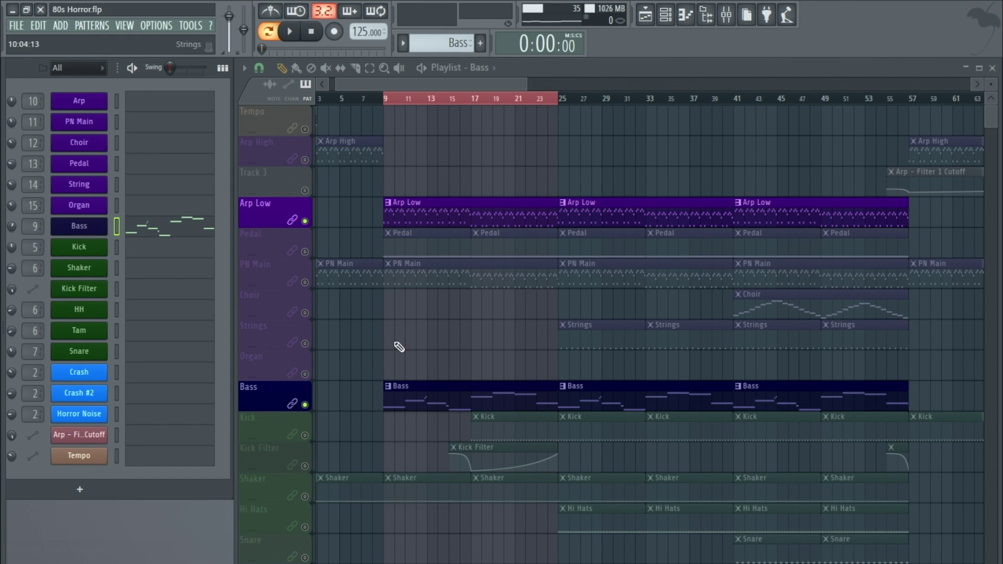
pyautogui.click(289, 32)
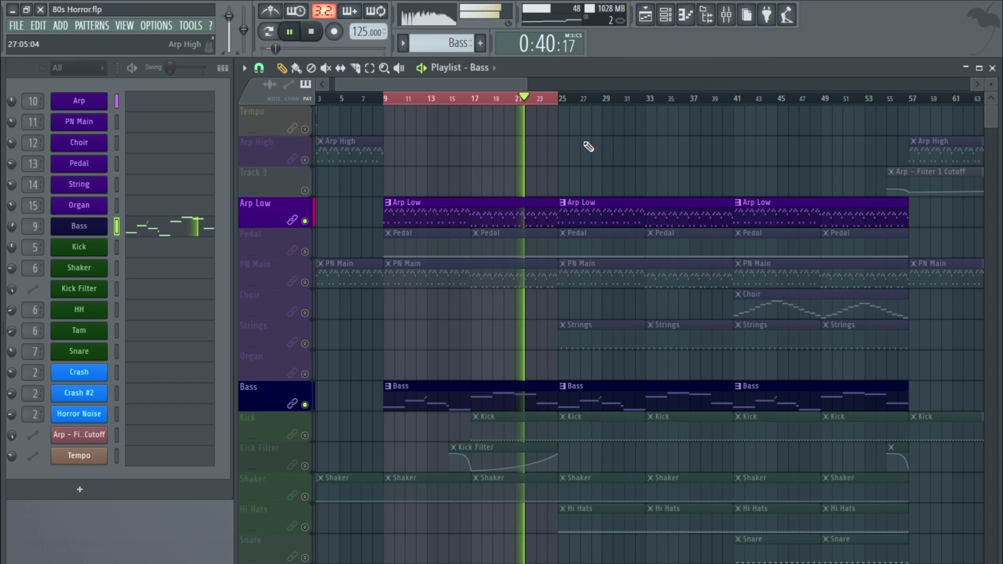
pyautogui.click(312, 32)
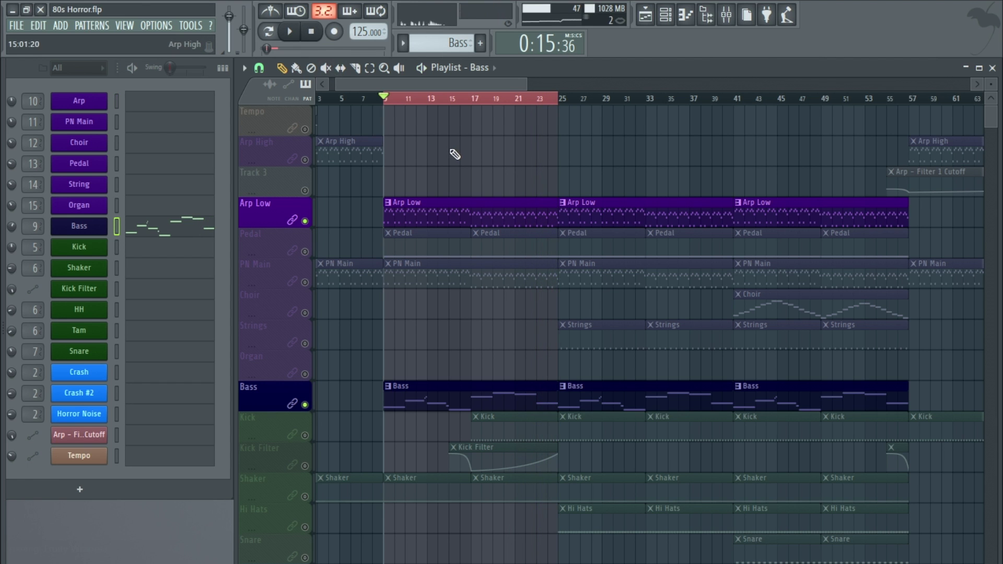
# Solo the Strings track, place the playhead at its first clip near bar 25 and select the Strings pattern
pyautogui.scroll(-4, 460, 166)
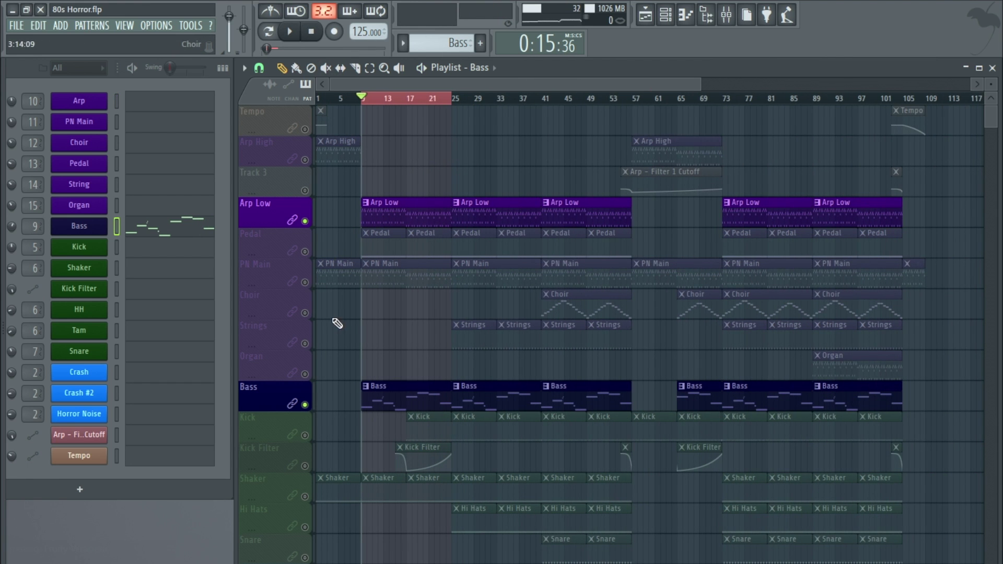
pyautogui.click(309, 346)
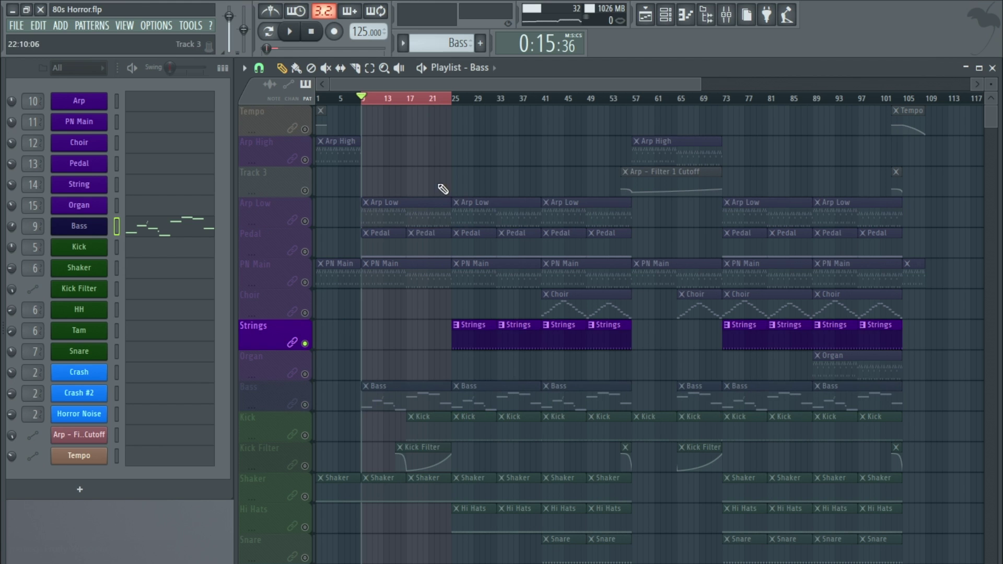
pyautogui.click(462, 104)
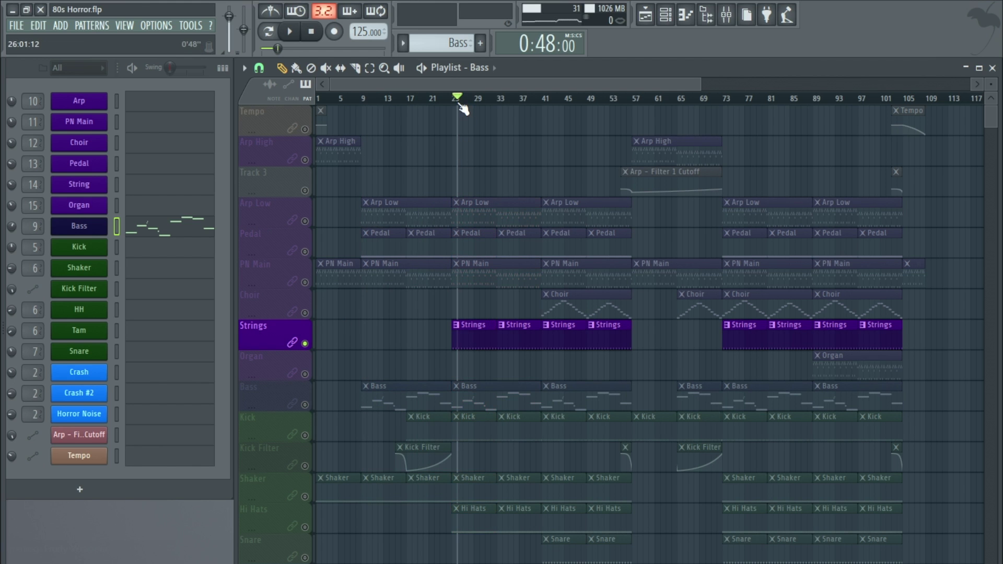
pyautogui.click(473, 327)
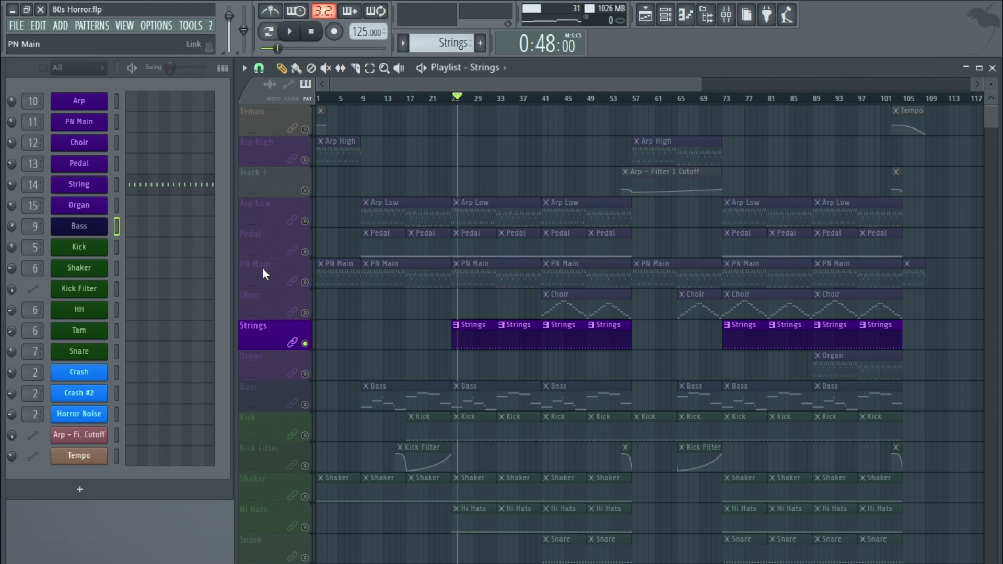
# Inspect the String channel's 10 Big Strings preset and the Fruity Reeverb 2 on its mixer insert, closing all three windows
pyautogui.click(82, 191)
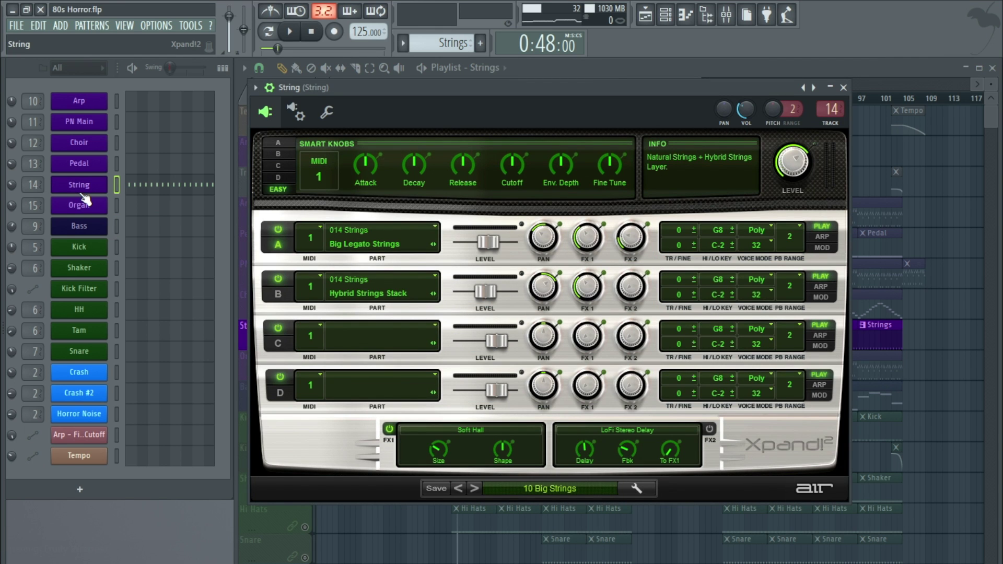
pyautogui.doubleClick(33, 182)
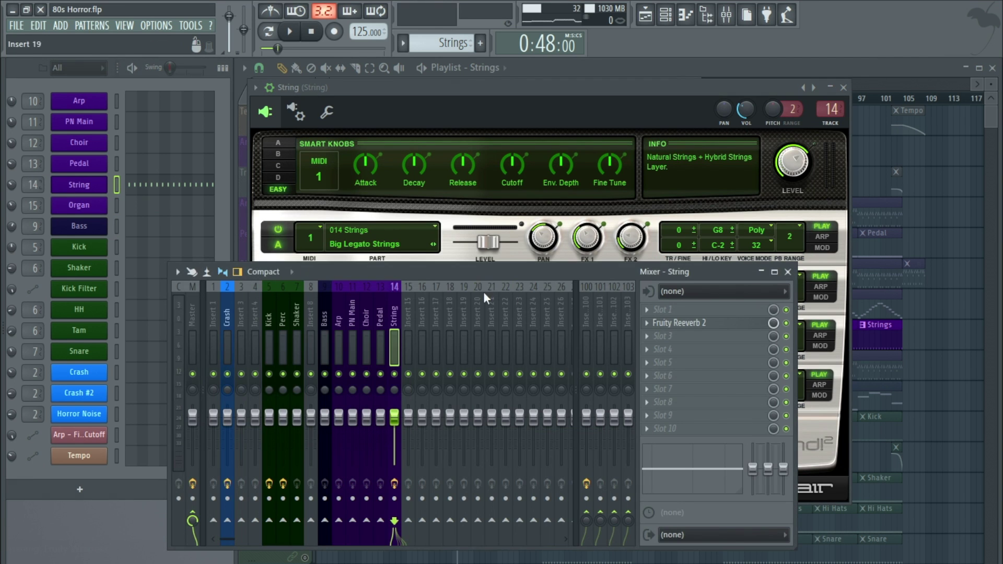
pyautogui.click(697, 325)
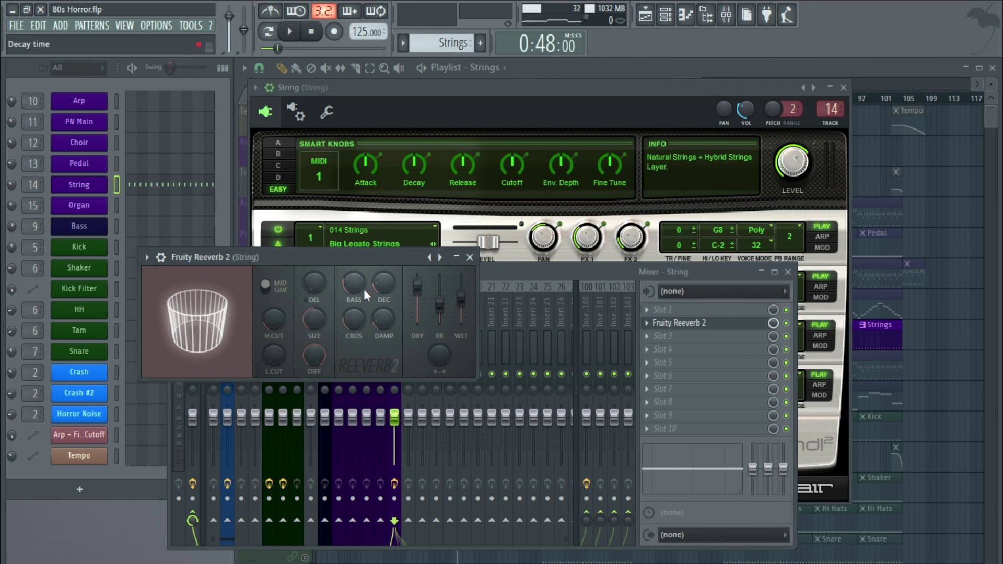
pyautogui.click(470, 257)
pyautogui.click(788, 271)
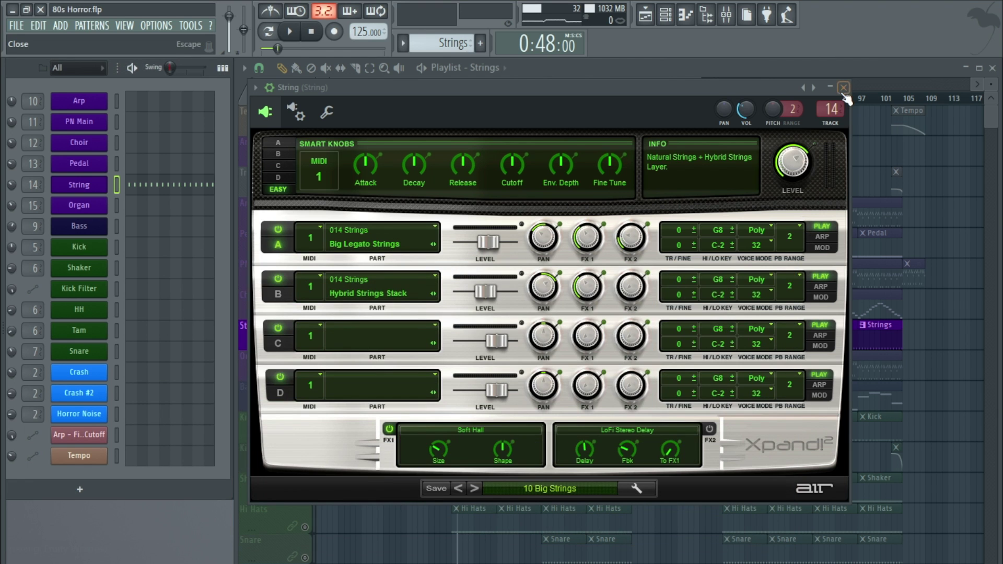
pyautogui.click(844, 87)
# Review the Strings pattern's notes in the piano roll and play the soloed Strings track from about bar 25
pyautogui.scroll(3, 468, 191)
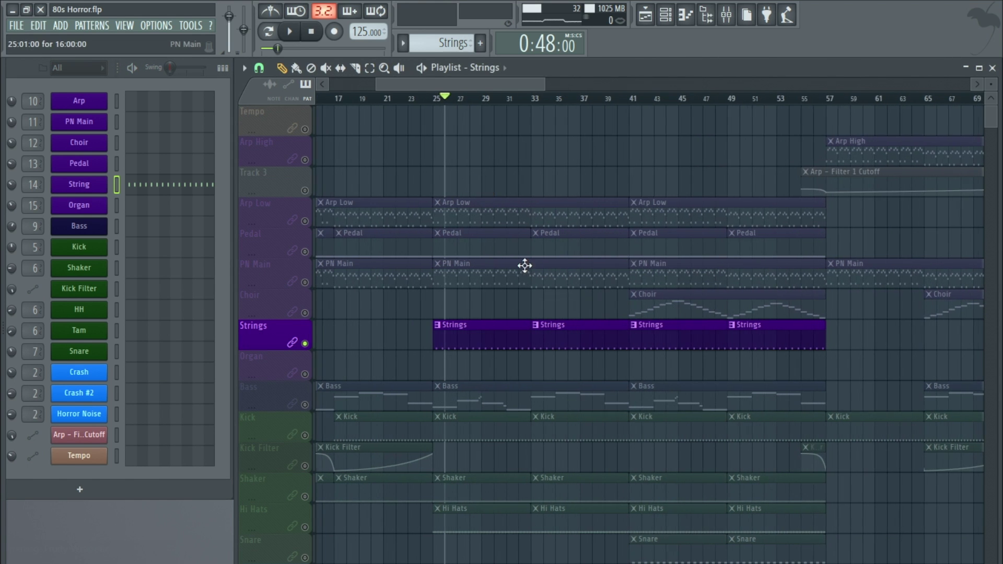
pyautogui.doubleClick(470, 344)
pyautogui.keyDown('ctrl'); pyautogui.rightClick(467, 254); pyautogui.keyUp('ctrl')
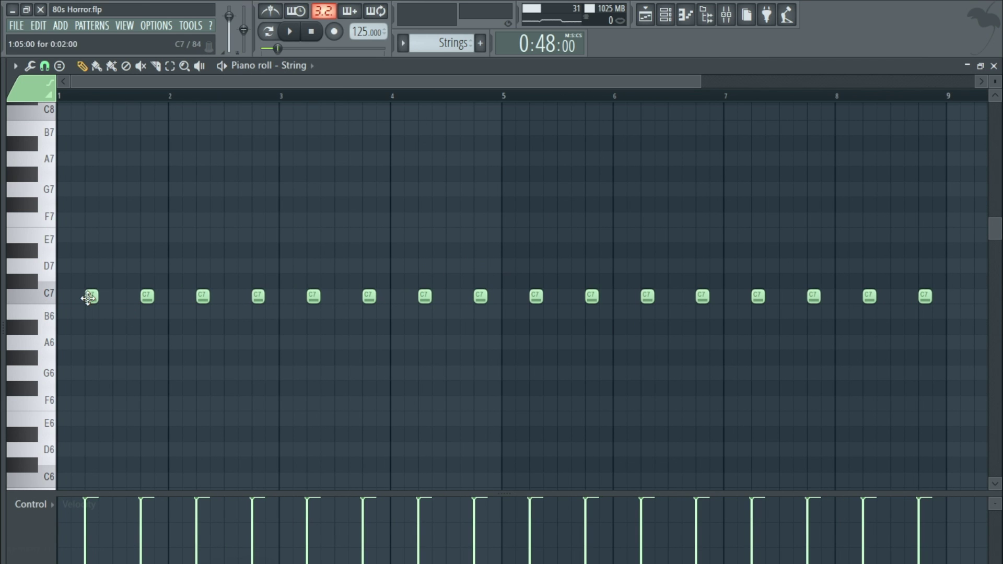
pyautogui.click(994, 67)
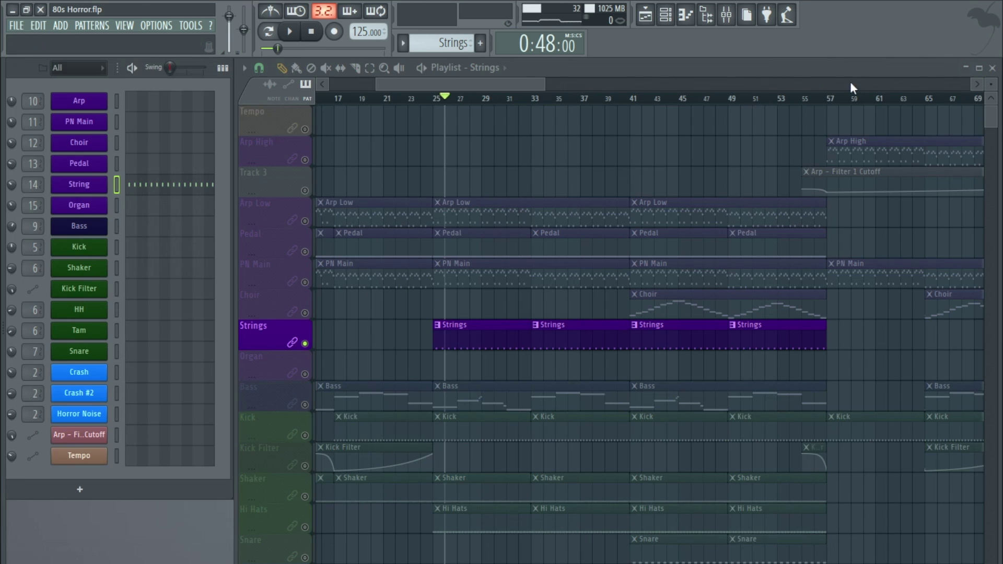
pyautogui.click(445, 102)
pyautogui.press('space')
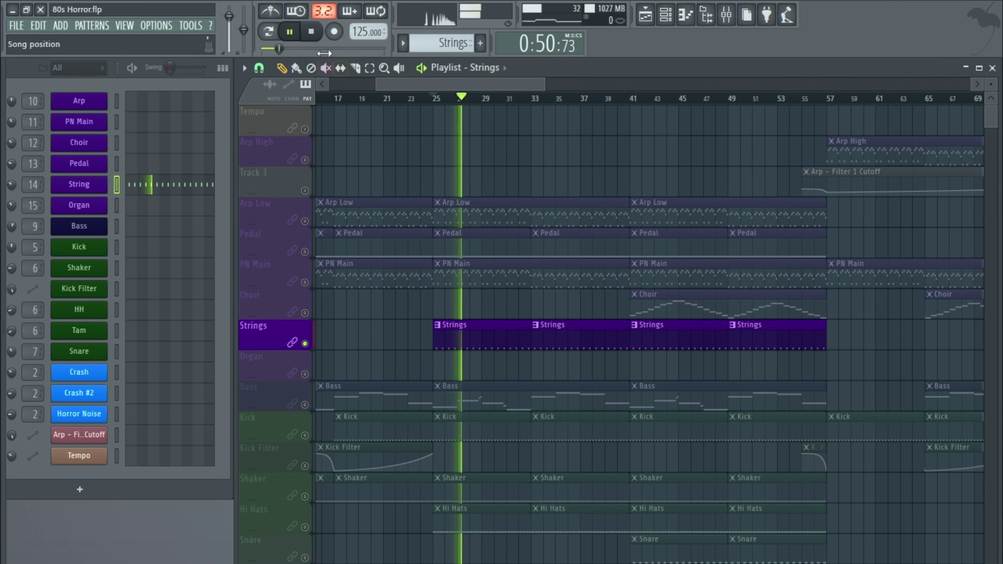
pyautogui.click(312, 32)
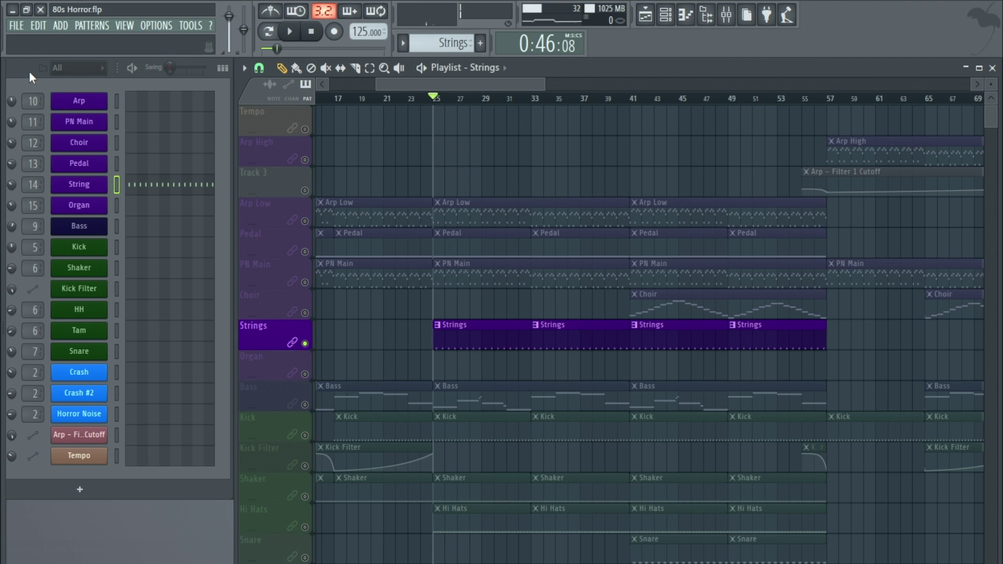
# Unmute the Arp Low, Pedal, PN Main and Bass tracks and play them together with Strings from bar 25
pyautogui.moveTo(29, 72); pyautogui.dragTo(39, 70)
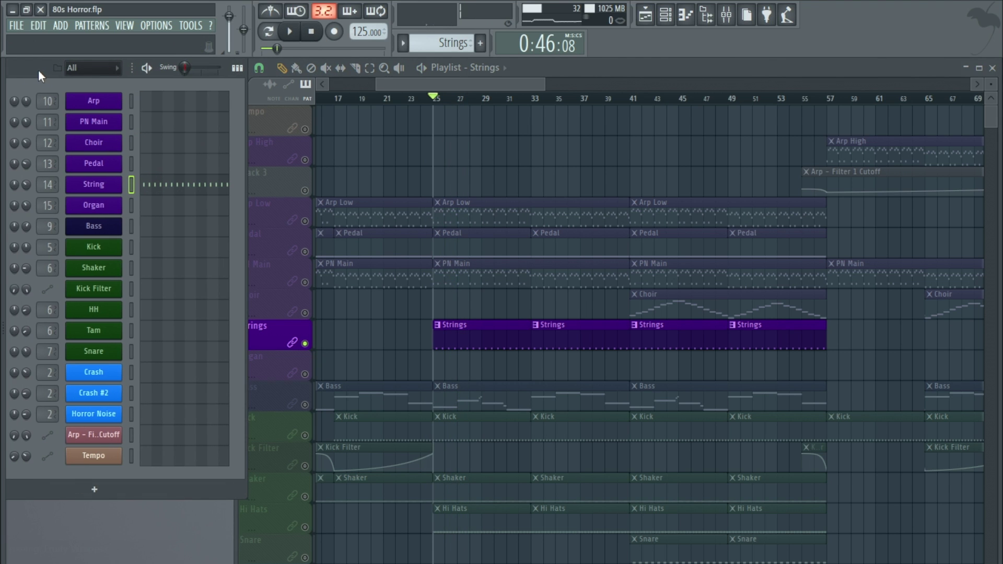
pyautogui.click(305, 221)
pyautogui.click(305, 252)
pyautogui.click(305, 282)
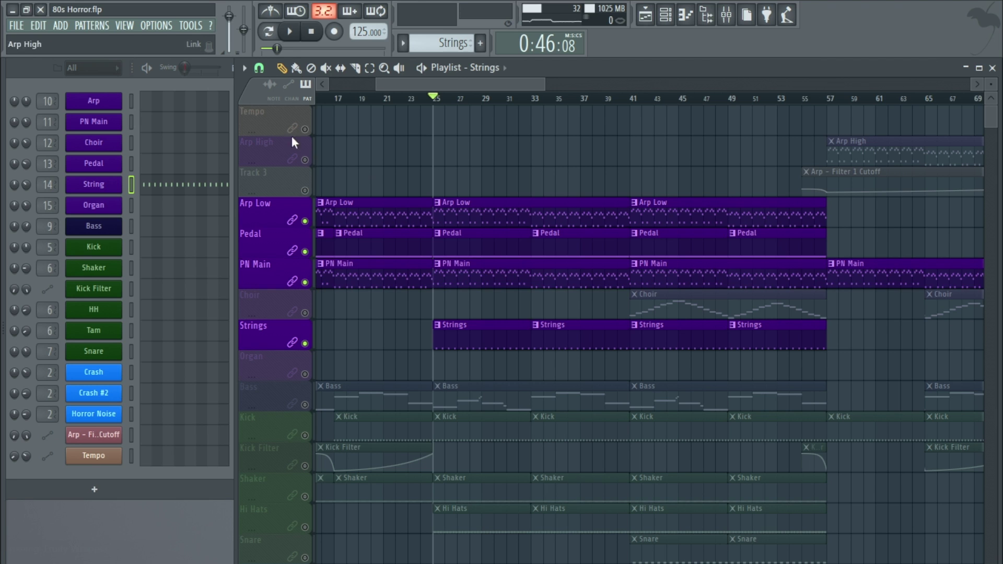
pyautogui.click(293, 31)
pyautogui.click(305, 405)
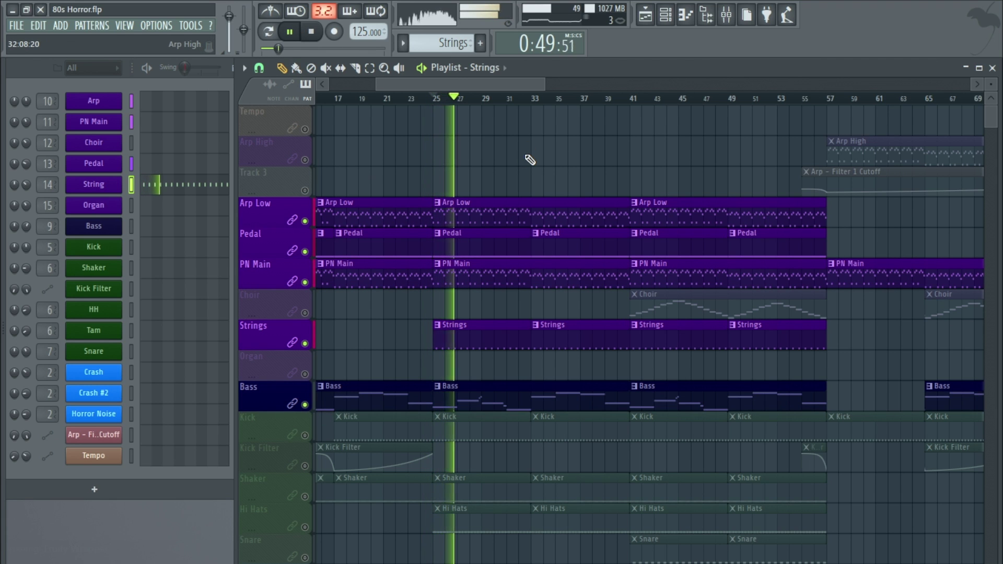
pyautogui.click(317, 34)
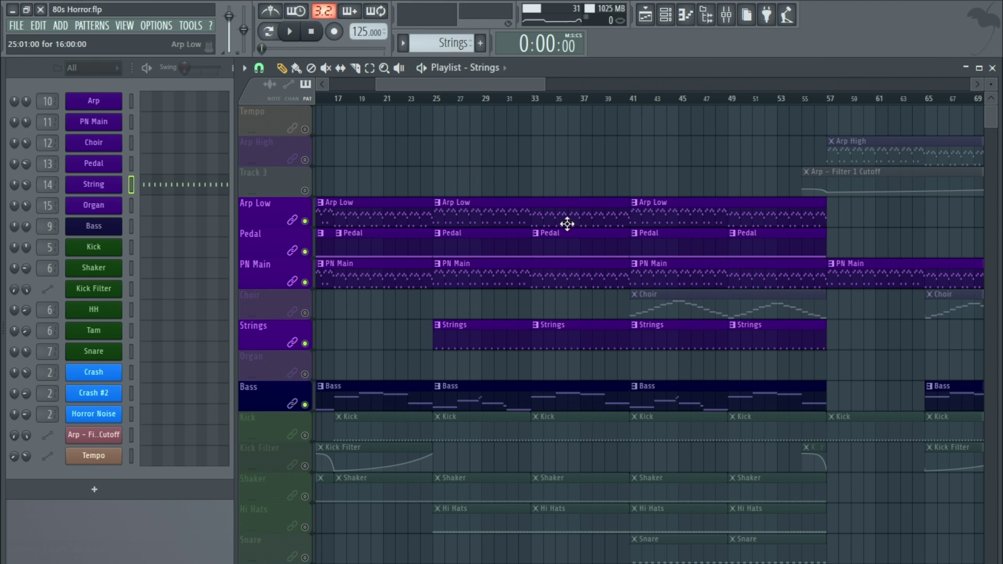
# Select the Choir pattern and unmute the Choir track in the playlist
pyautogui.scroll(-3, 430, 320)
pyautogui.click(599, 309)
pyautogui.click(305, 313)
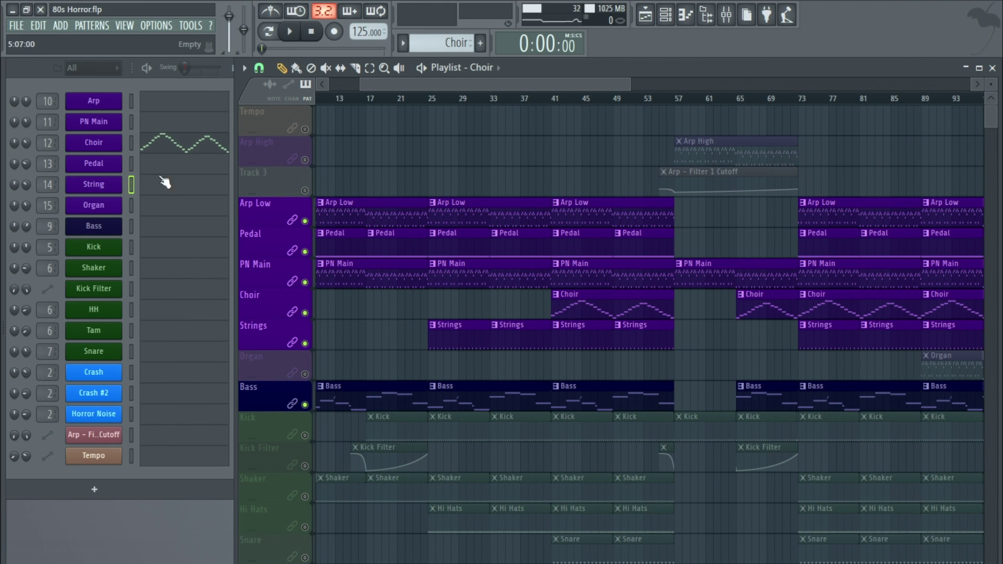
# Inspect the Choir channel's Female Ooh Choir preset, the synth's preset categories and mixer insert 12, closing the windows
pyautogui.click(105, 144)
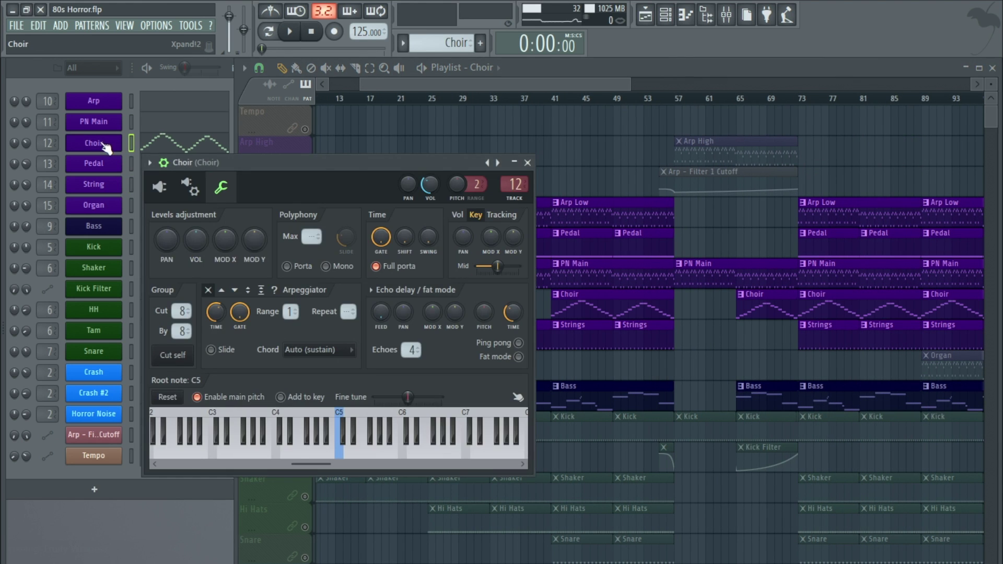
pyautogui.click(167, 187)
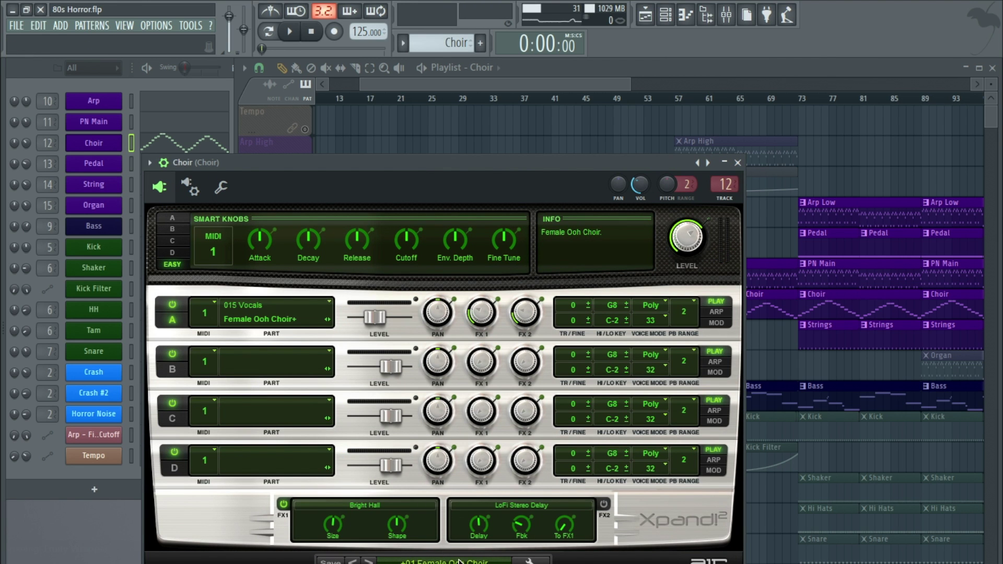
pyautogui.click(459, 562)
pyautogui.moveTo(453, 506)
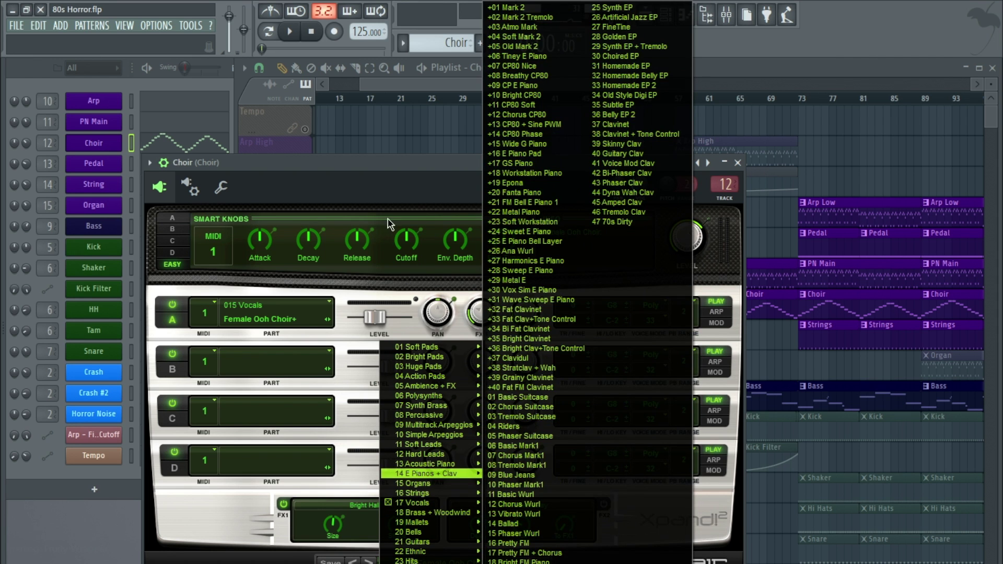
pyautogui.click(401, 174)
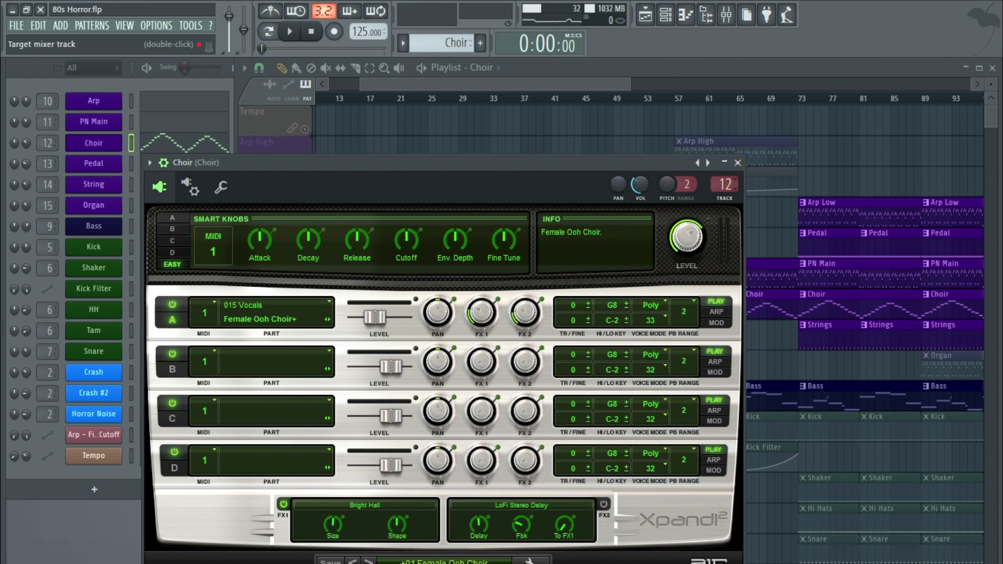
pyautogui.doubleClick(717, 183)
pyautogui.click(788, 272)
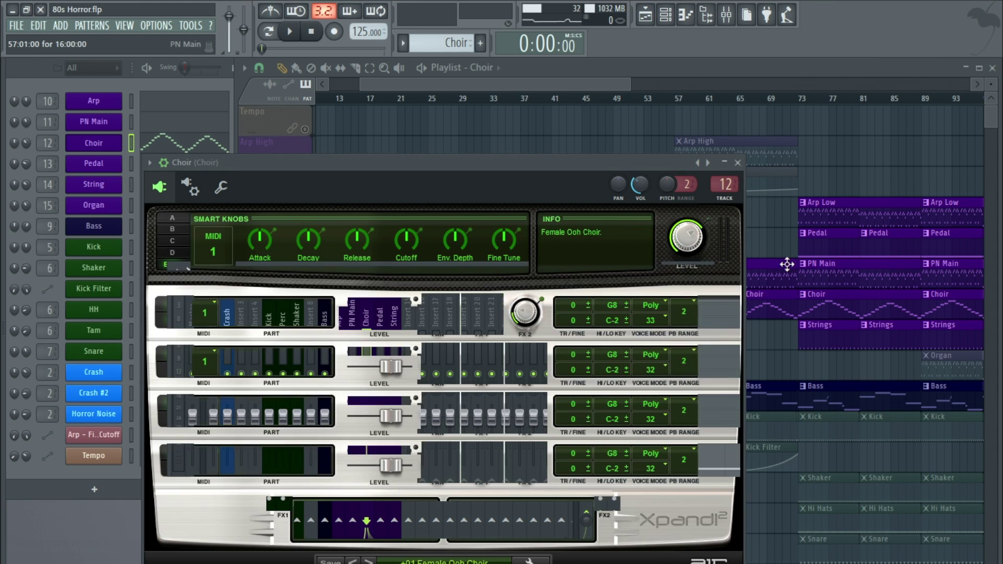
pyautogui.click(738, 163)
# Play the Choir pattern alone while following its notes in the piano roll, and close the piano roll
pyautogui.click(289, 32)
pyautogui.rightClick(120, 137)
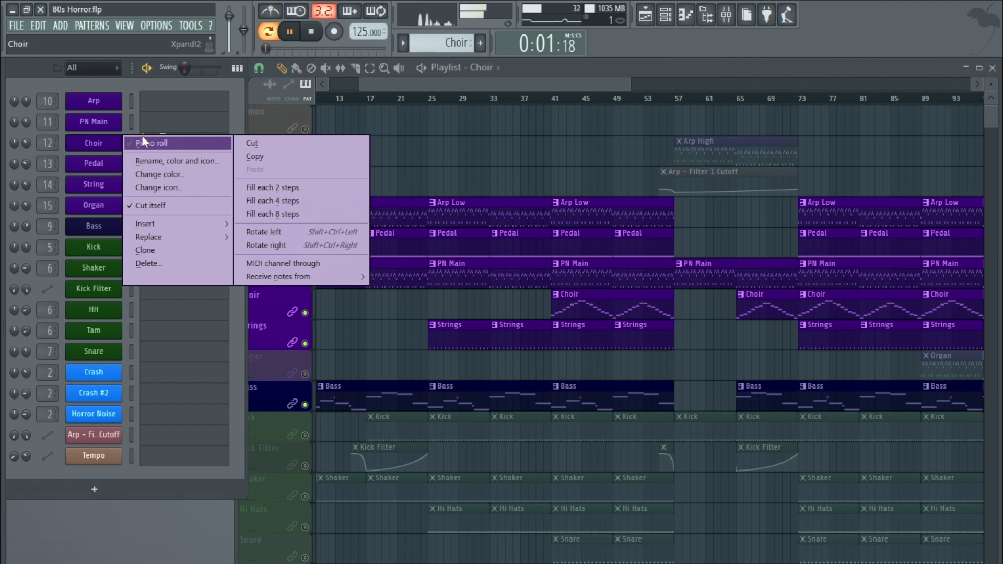
pyautogui.click(173, 148)
pyautogui.scroll(-4, 226, 204)
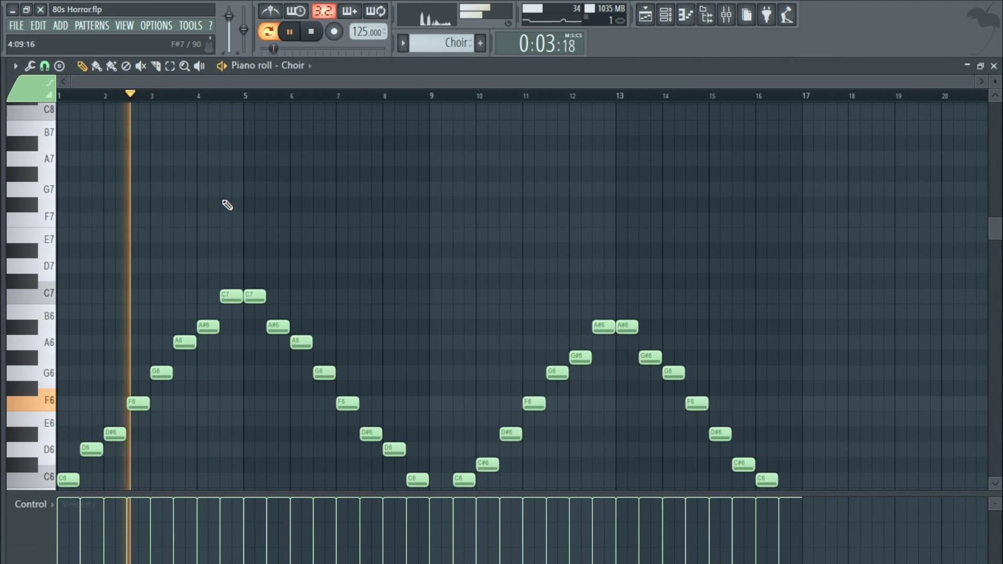
pyautogui.scroll(-2, 389, 198)
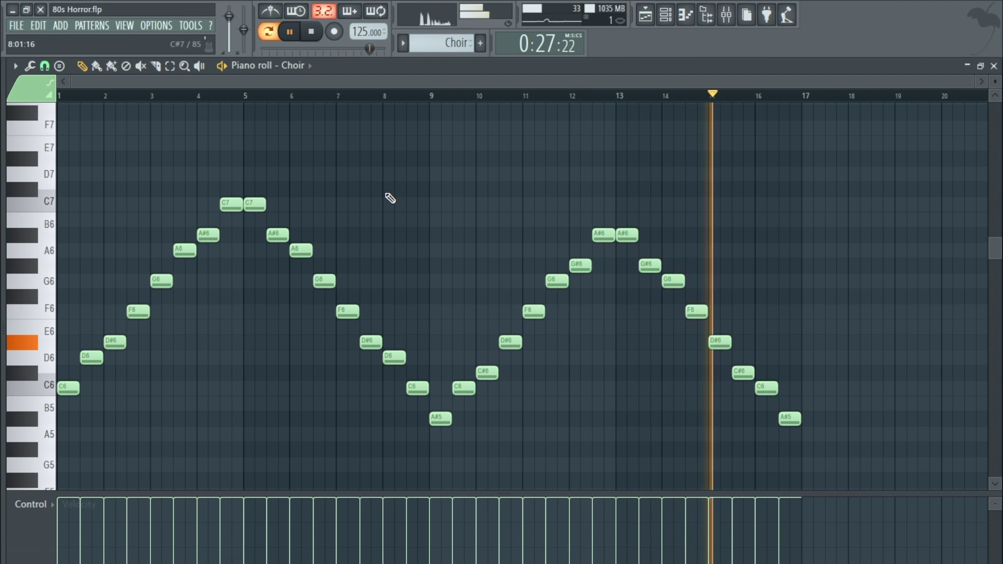
pyautogui.click(993, 66)
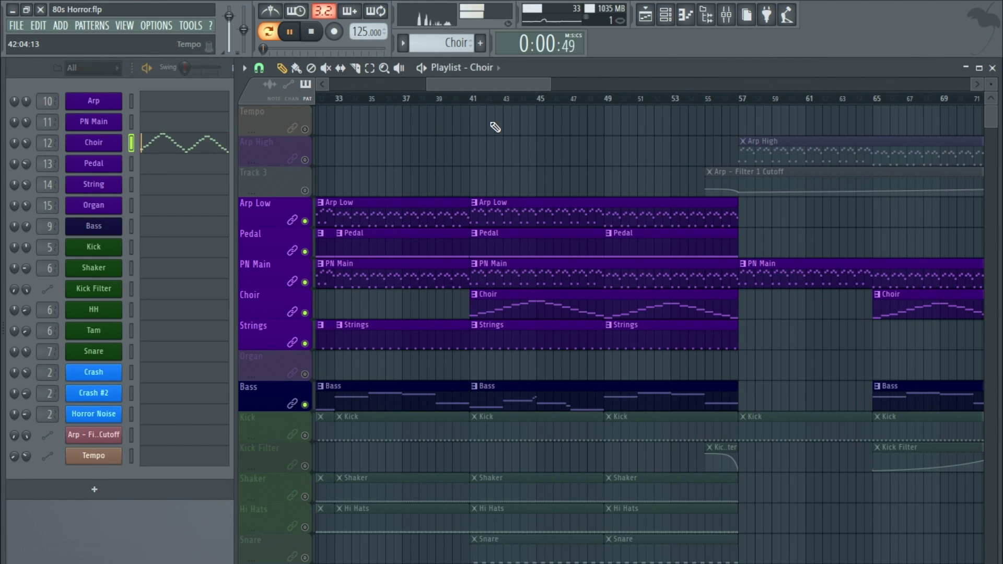
# Play the song from just before the Choir's first clip at bar 41 to hear it with the other unmuted tracks
pyautogui.click(461, 99)
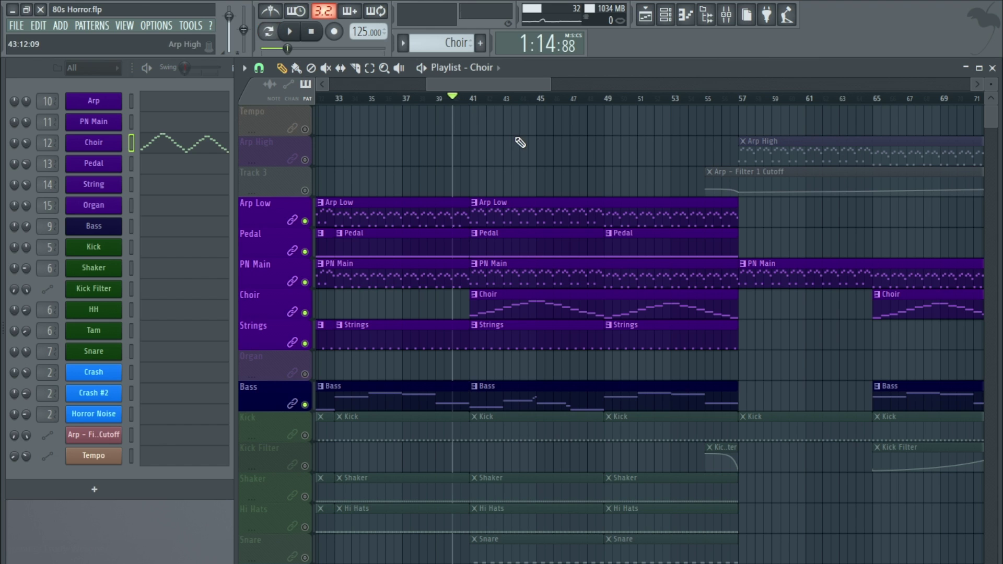
pyautogui.press('space')
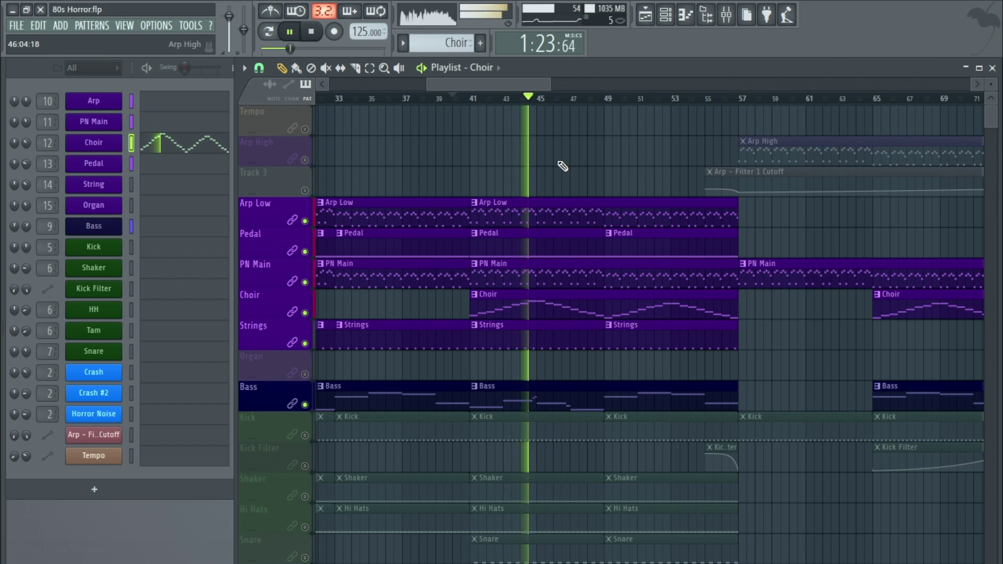
pyautogui.scroll(-2, 563, 166)
pyautogui.scroll(-2, 562, 166)
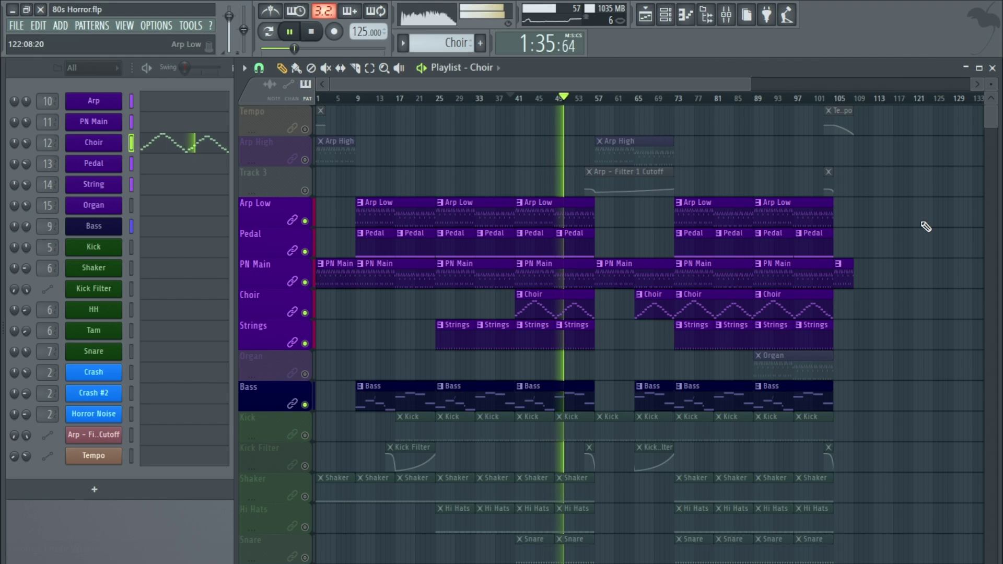
pyautogui.press('space')
# Select the Organ pattern at bar 89 and unmute the Organ track
pyautogui.scroll(1, 918, 323)
pyautogui.scroll(3, 715, 312)
pyautogui.click(531, 364)
pyautogui.click(304, 375)
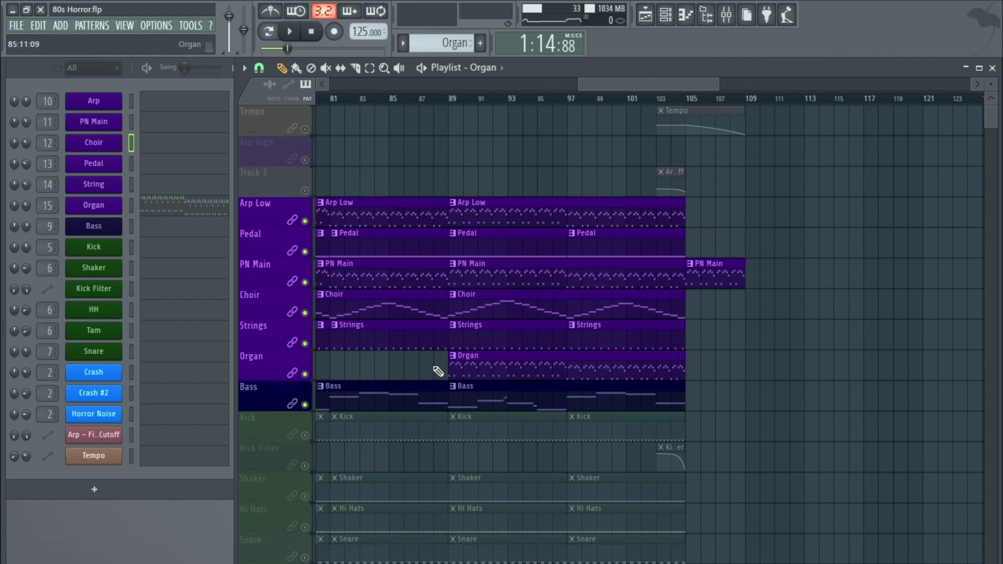
# Check where the Organ clip sits in the arrangement, and open the Organ channel's synth and mixer insert 15
pyautogui.scroll(-3, 659, 341)
pyautogui.scroll(-1, 594, 314)
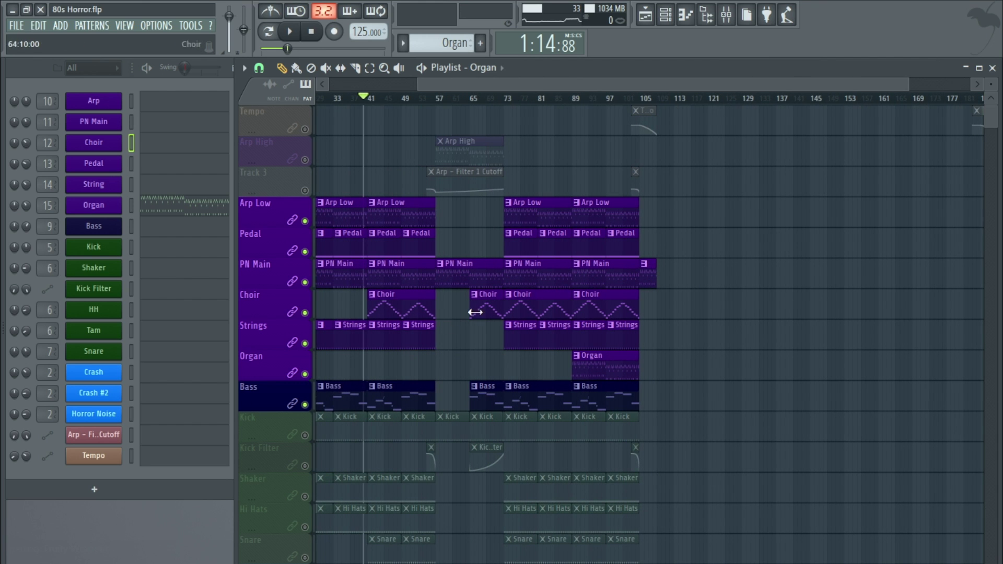
pyautogui.scroll(3, 580, 360)
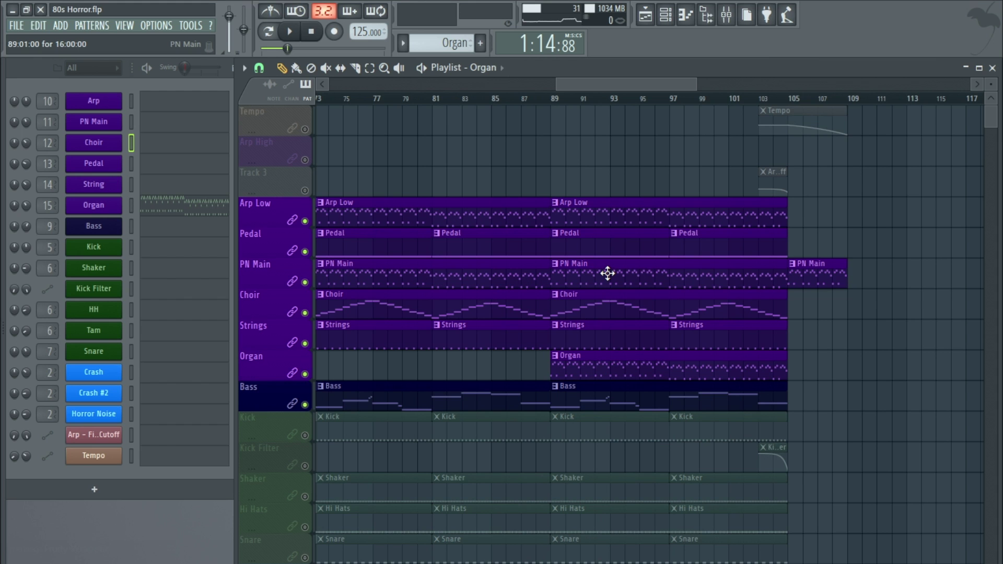
pyautogui.scroll(-4, 608, 274)
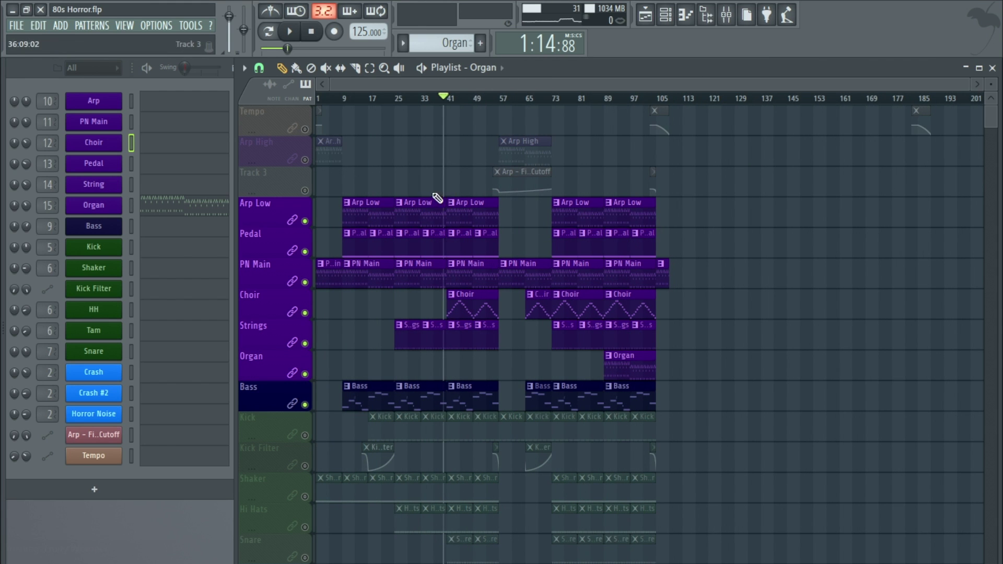
pyautogui.scroll(3, 627, 351)
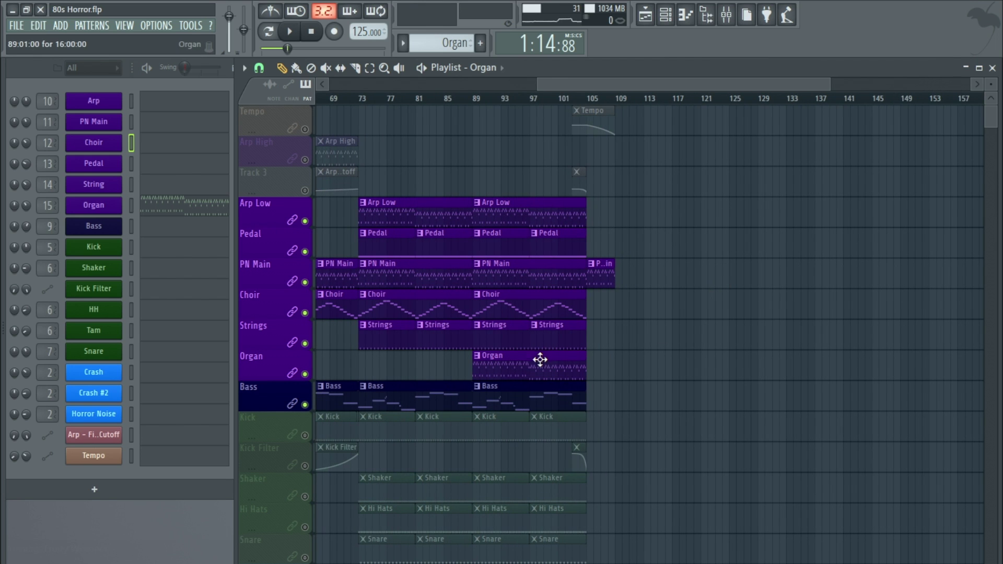
pyautogui.click(103, 210)
pyautogui.doubleClick(43, 205)
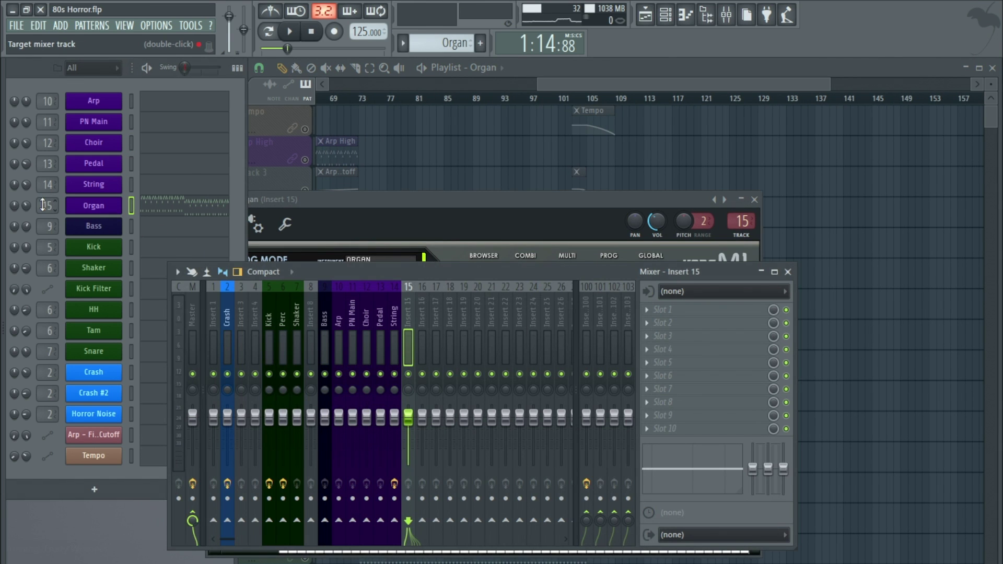
# Rename mixer insert 15 as Organ and give it the dark purple basic colour
pyautogui.rightClick(414, 304)
pyautogui.click(438, 299)
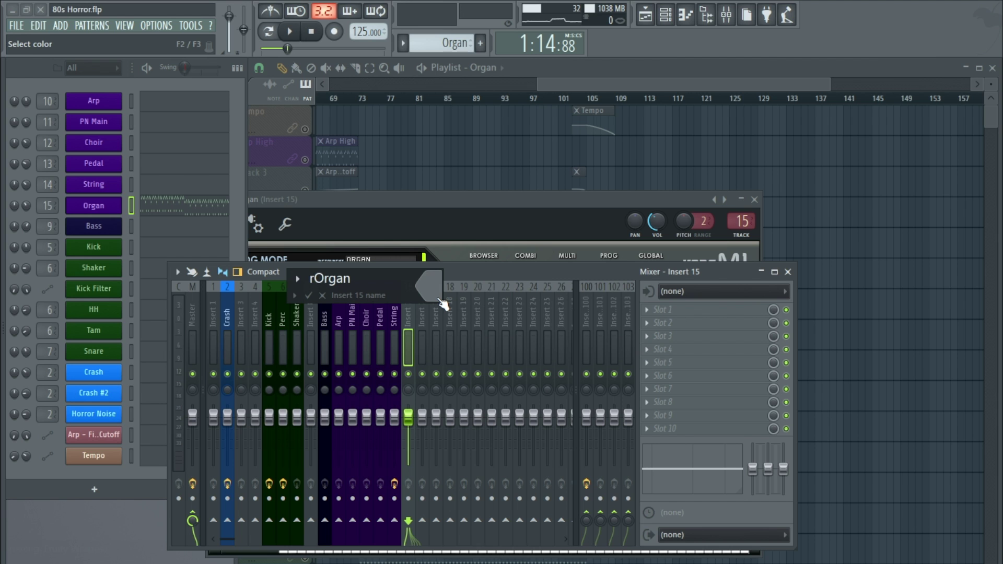
pyautogui.click(440, 300)
pyautogui.click(452, 283)
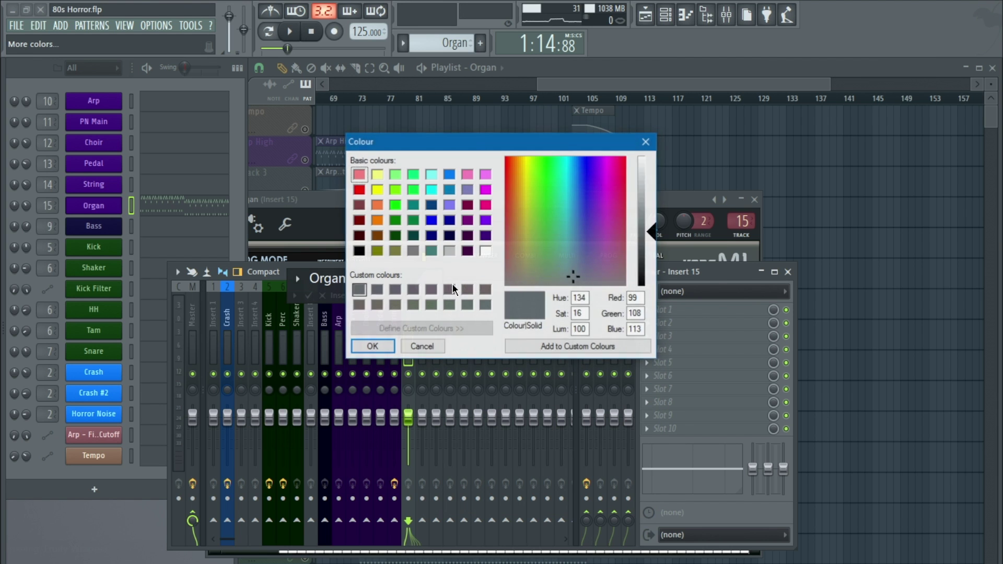
pyautogui.click(486, 238)
pyautogui.click(386, 343)
pyautogui.press('Return')
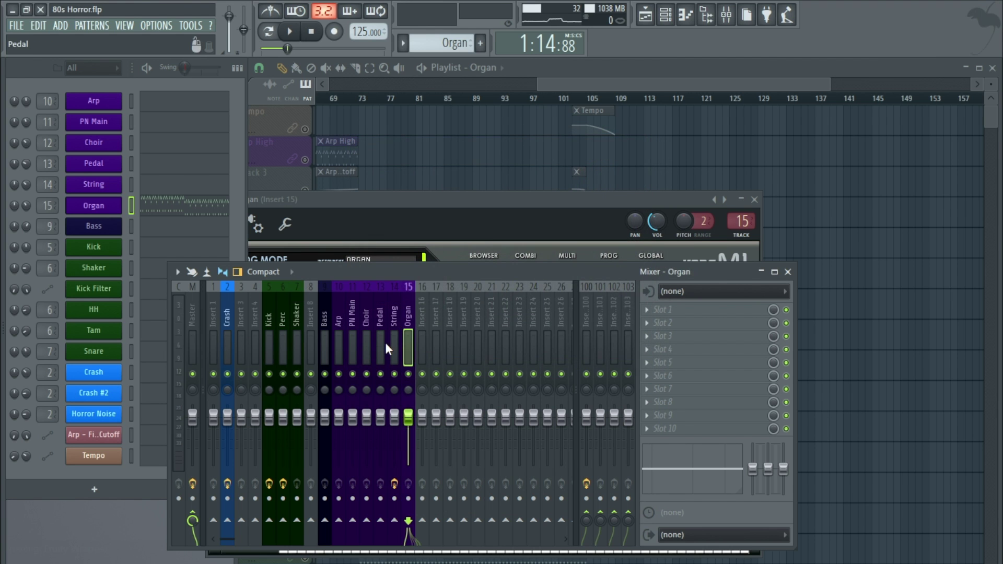
# Close the mixer and the Organ's synth, and play the Organ pattern on its own
pyautogui.click(788, 272)
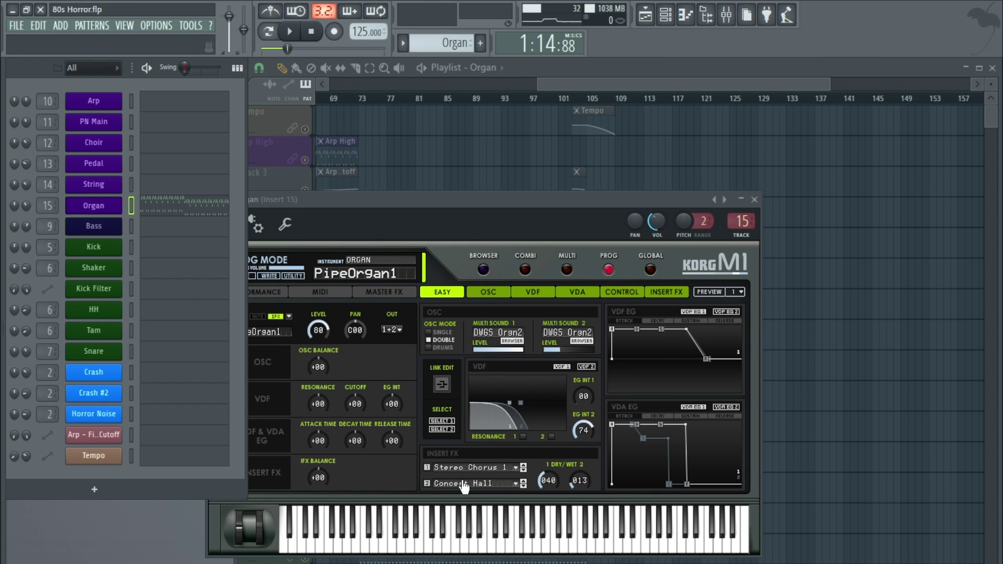
pyautogui.click(755, 200)
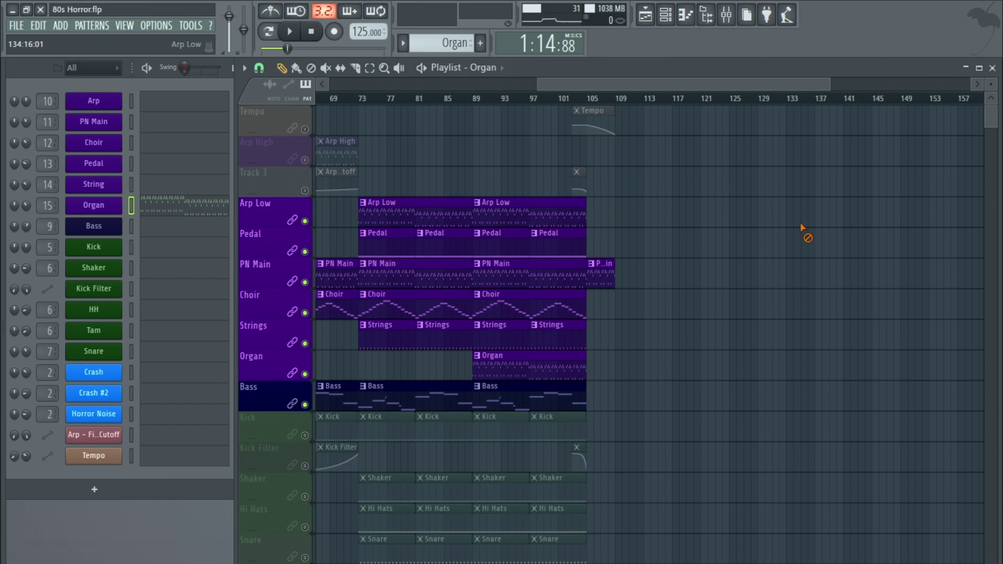
pyautogui.click(290, 31)
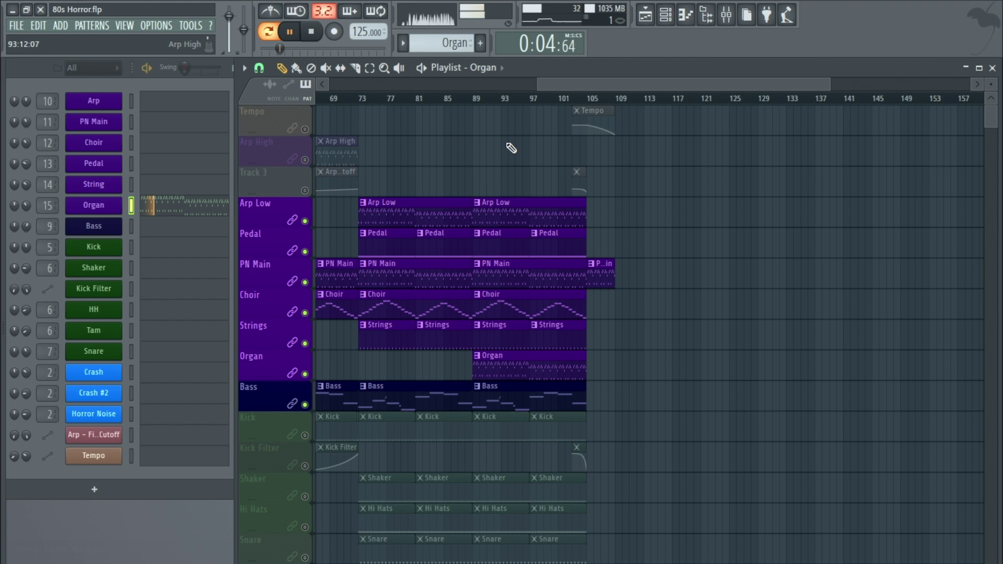
pyautogui.press('space')
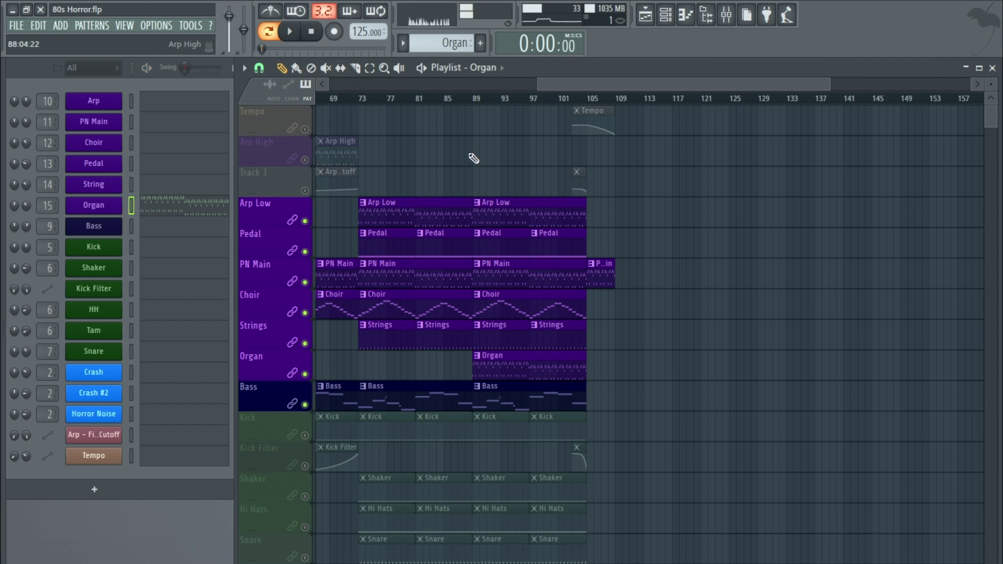
# Play the song from just before the Organ clip at bar 89 to hear it with the other unmuted tracks
pyautogui.click(466, 100)
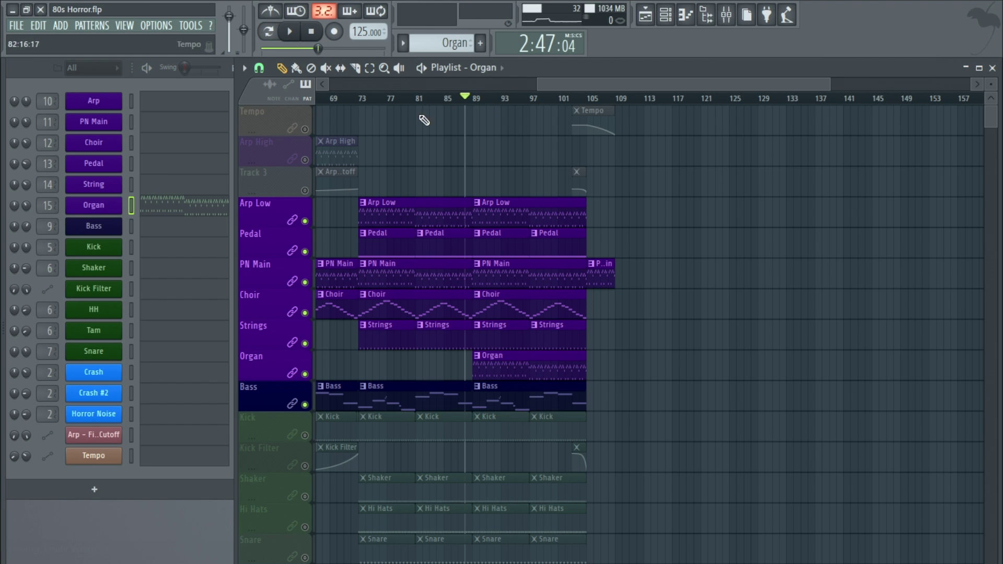
pyautogui.click(289, 34)
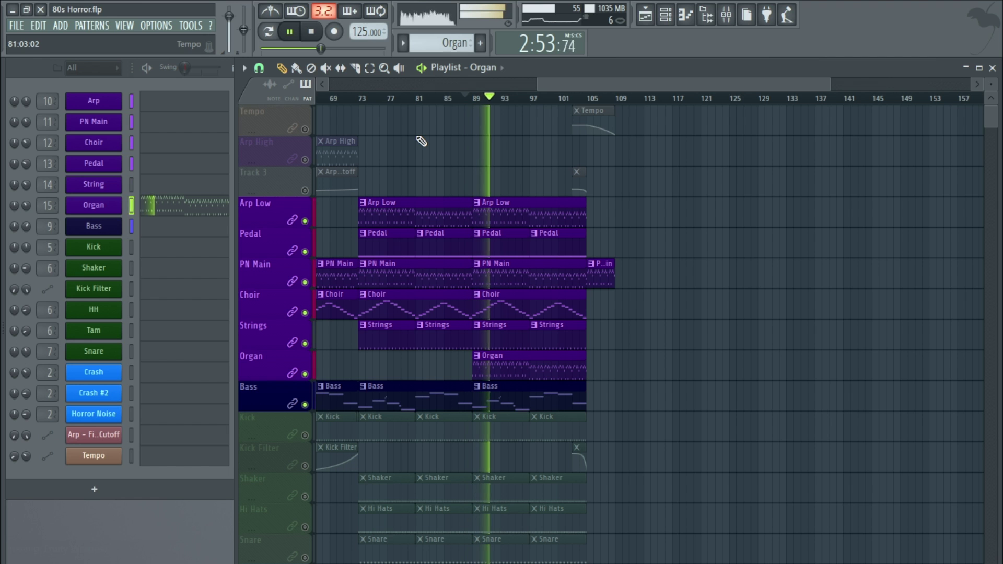
pyautogui.moveTo(600, 83); pyautogui.dragTo(344, 96)
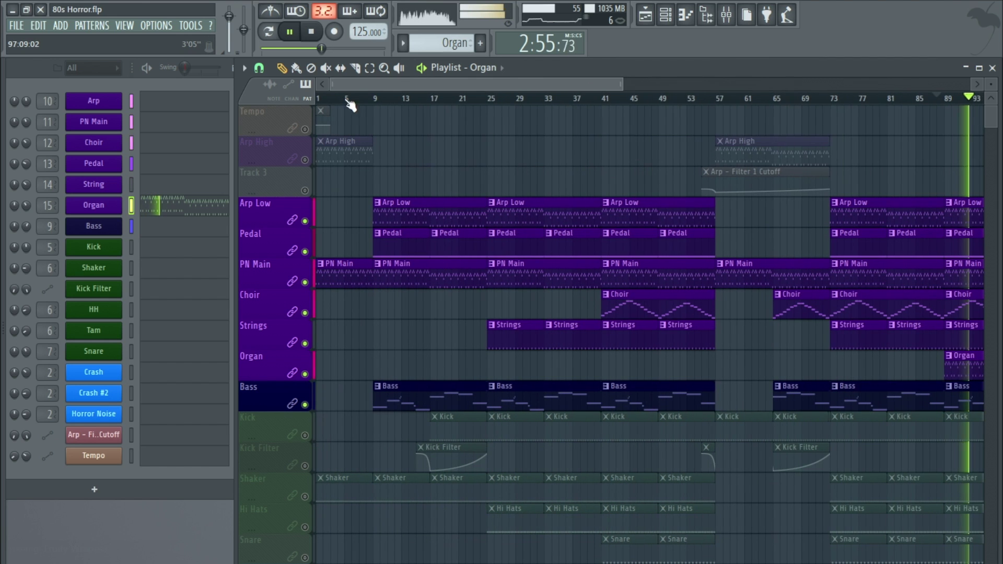
pyautogui.press('space')
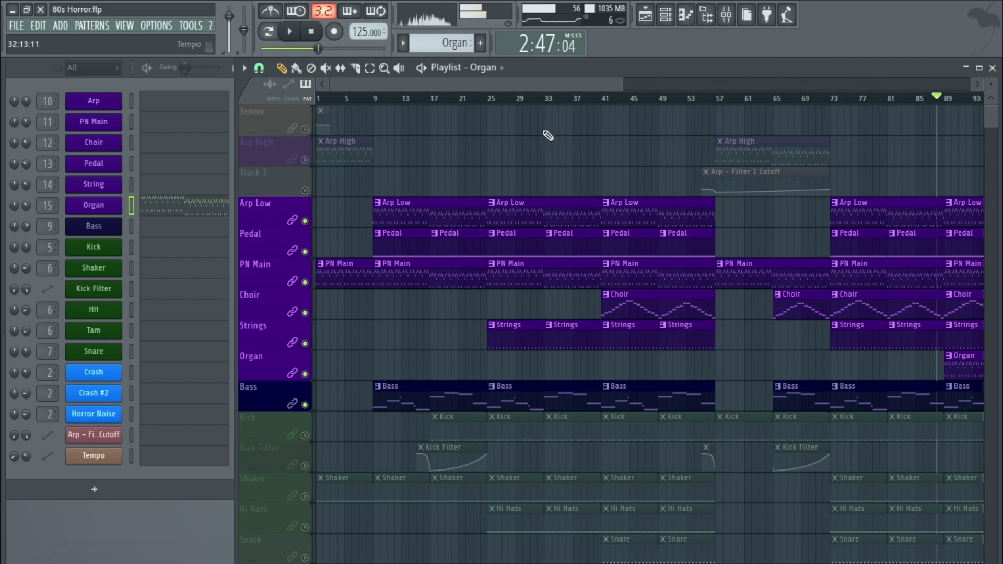
# Select the Kick pattern, solo the Kick track, and play the pattern on its own
pyautogui.scroll(-2, 548, 293)
pyautogui.scroll(-2, 545, 301)
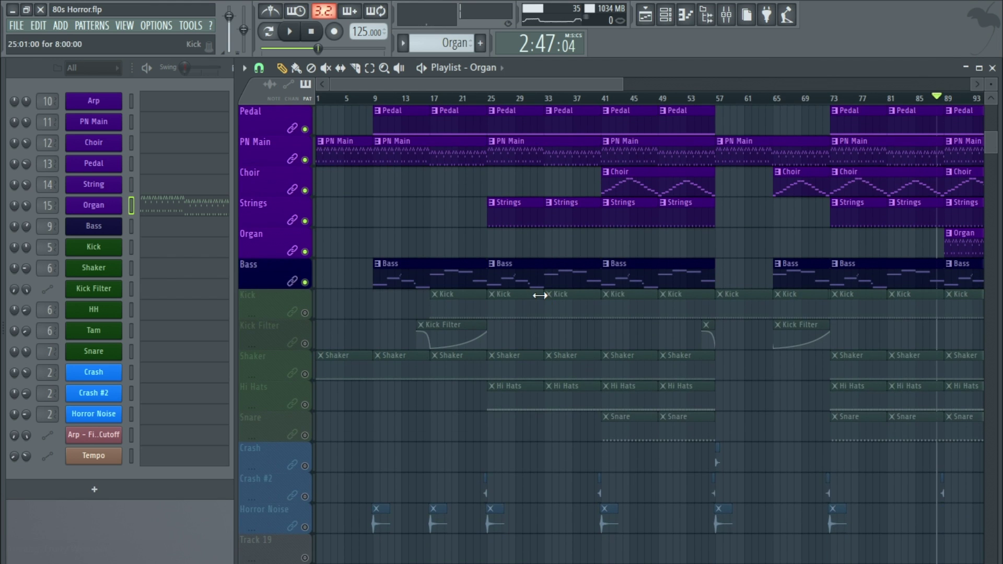
pyautogui.scroll(4, 540, 295)
pyautogui.scroll(-3, 537, 291)
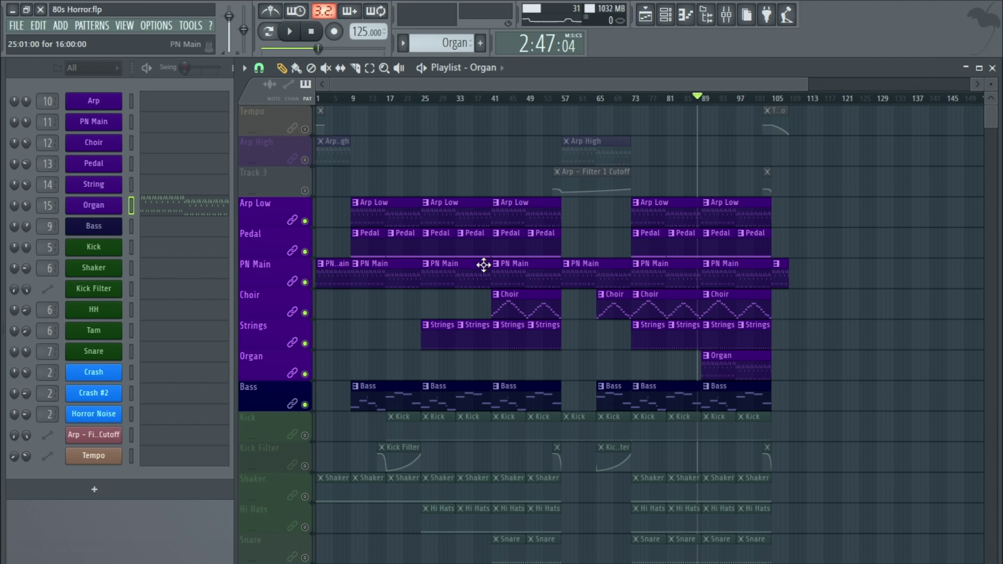
pyautogui.click(470, 425)
pyautogui.keyDown('ctrl'); pyautogui.click(305, 436); pyautogui.keyUp('ctrl')
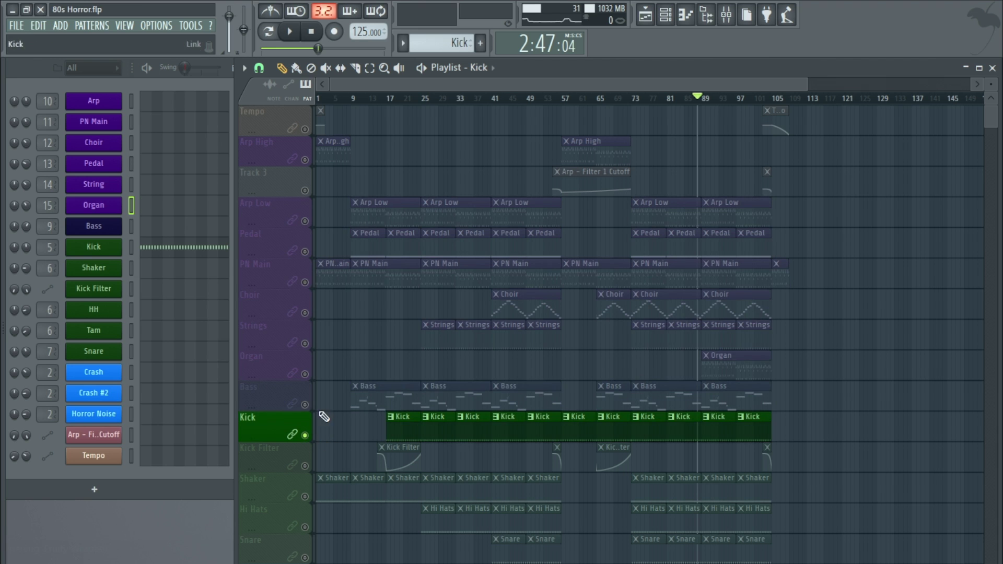
pyautogui.click(268, 32)
pyautogui.click(290, 32)
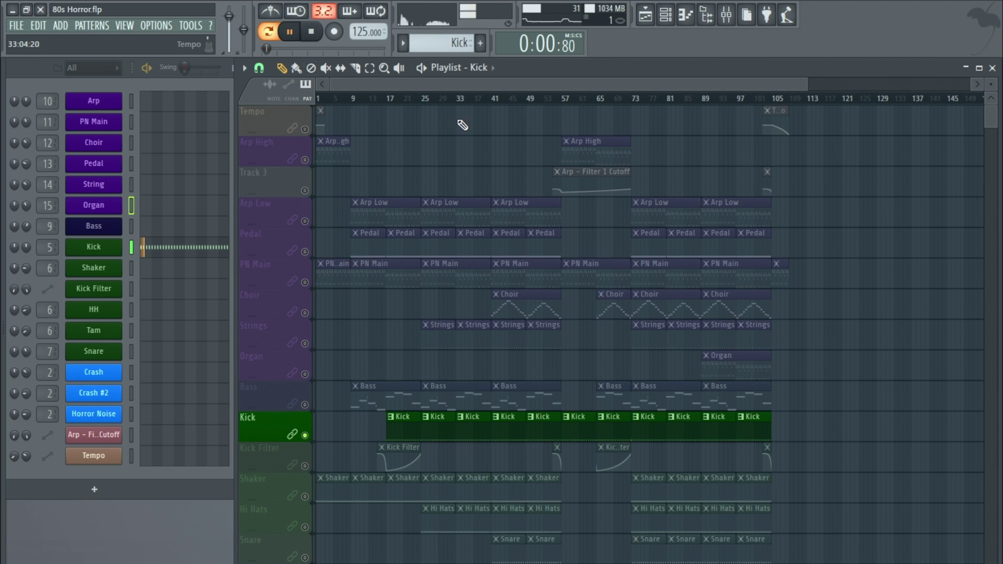
# Open the Kick's mixer insert 5, stop playback, and inspect the curve in its Fruity parametric EQ 2
pyautogui.doubleClick(47, 248)
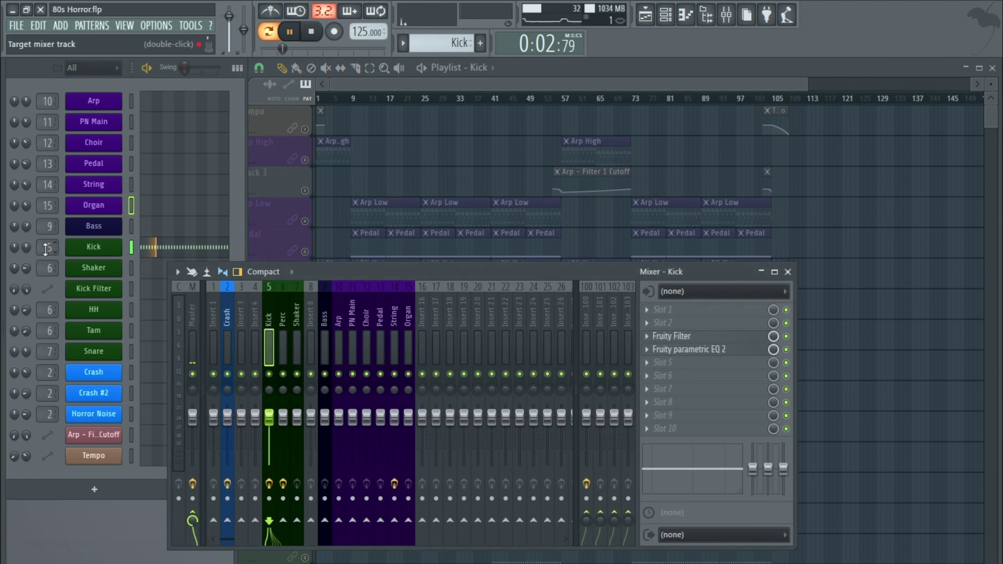
pyautogui.press('space')
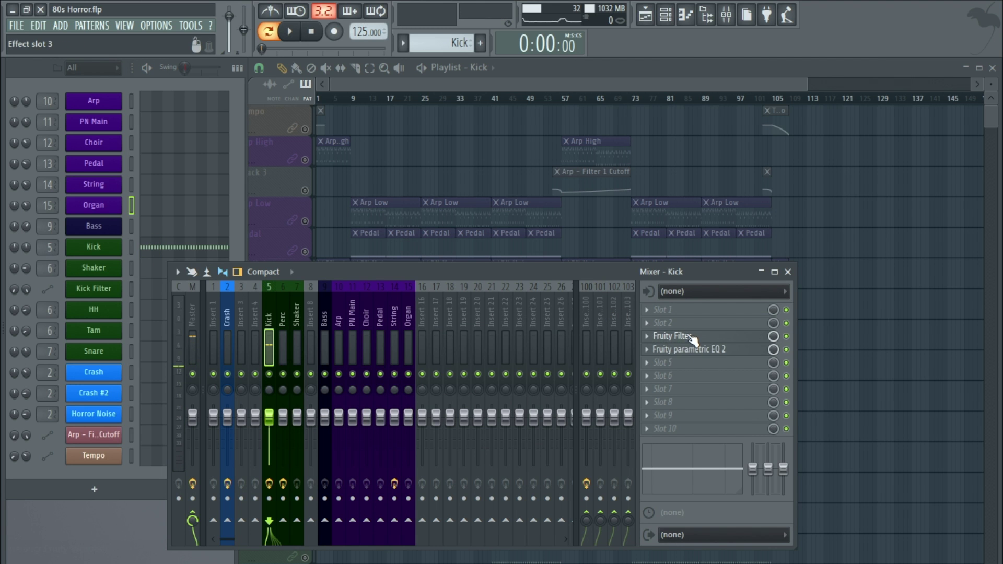
pyautogui.click(726, 351)
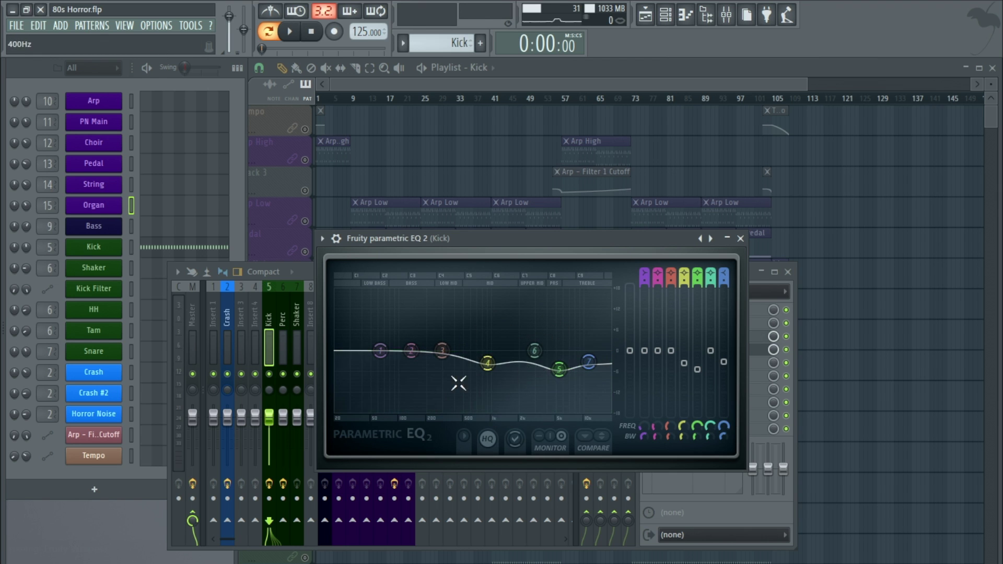
pyautogui.click(740, 238)
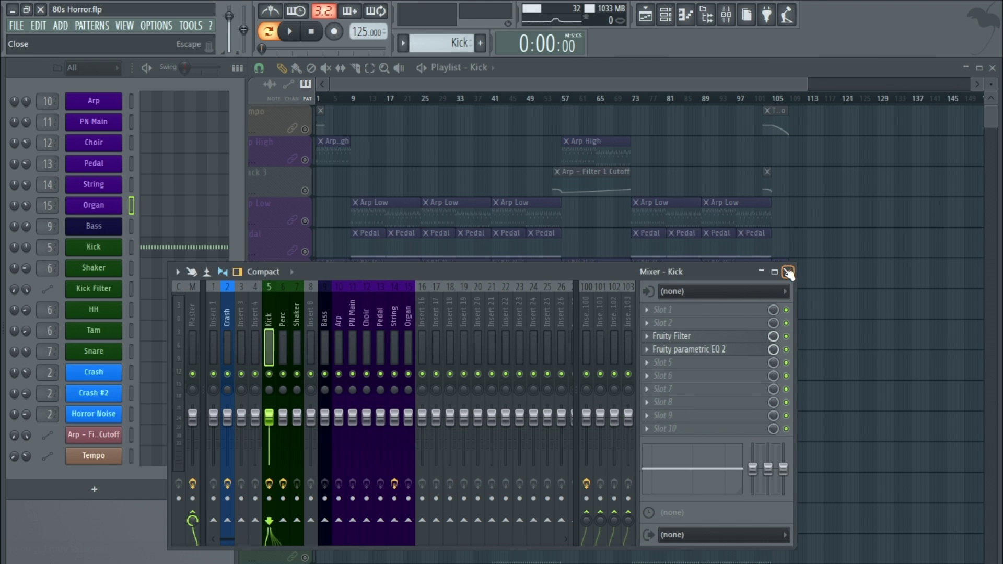
# Play the Kick pattern while toggling Fruity parametric EQ 2 on its insert, and close the mixer
pyautogui.click(289, 32)
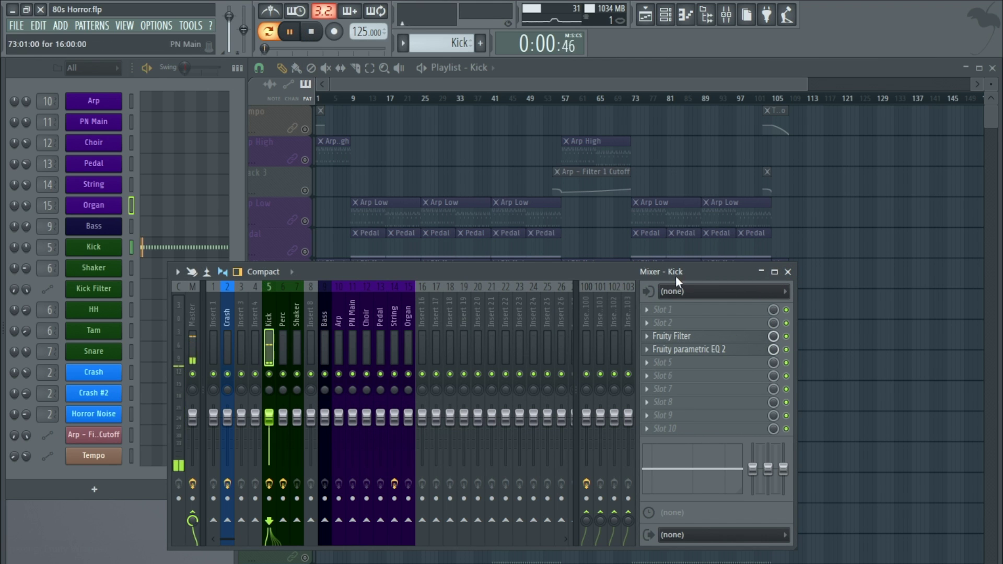
pyautogui.click(787, 350)
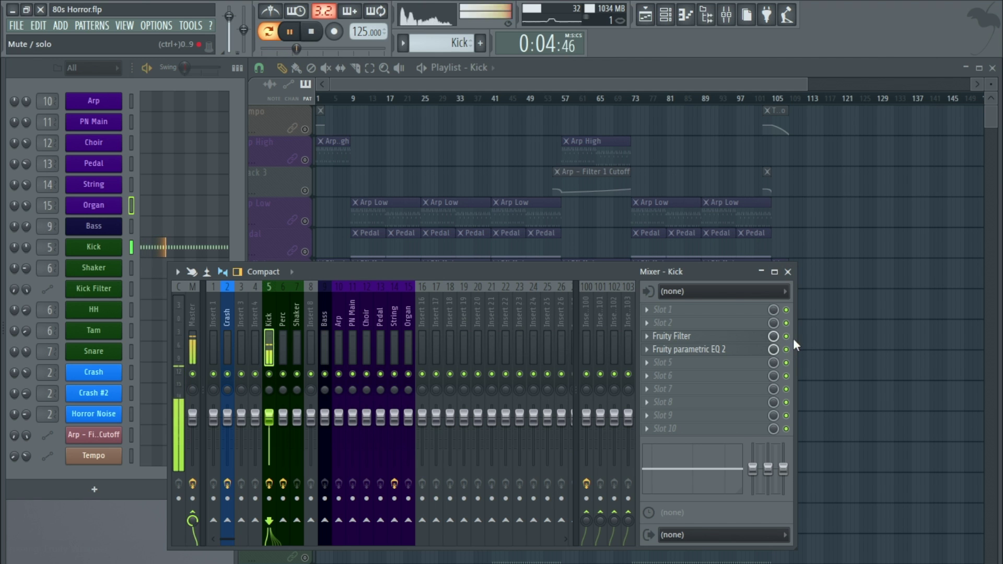
pyautogui.click(788, 271)
pyautogui.press('space')
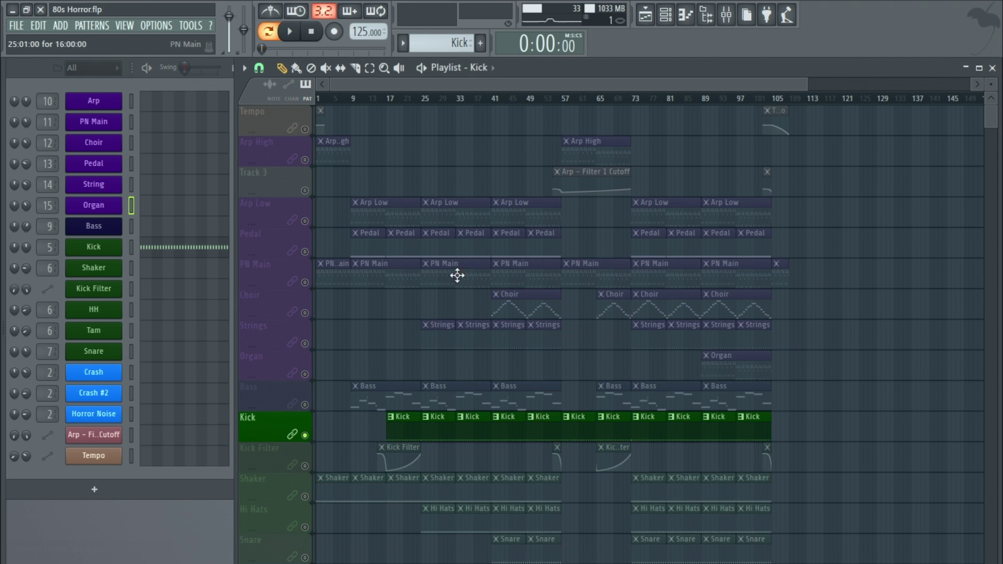
# Enable the Kick Filter automation track, and open the Kick channel's sampler with its mixer insert 5
pyautogui.scroll(4, 402, 320)
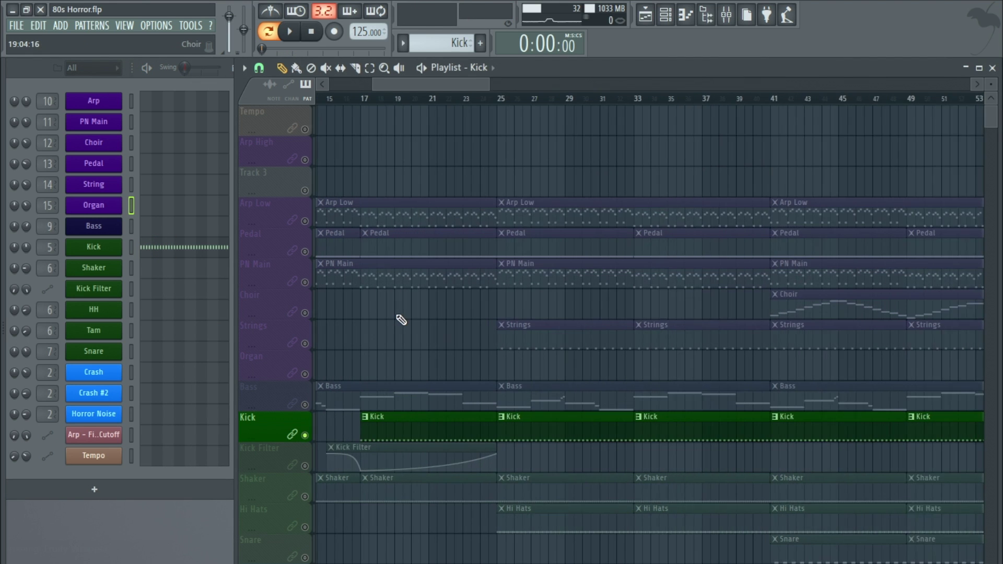
pyautogui.click(330, 463)
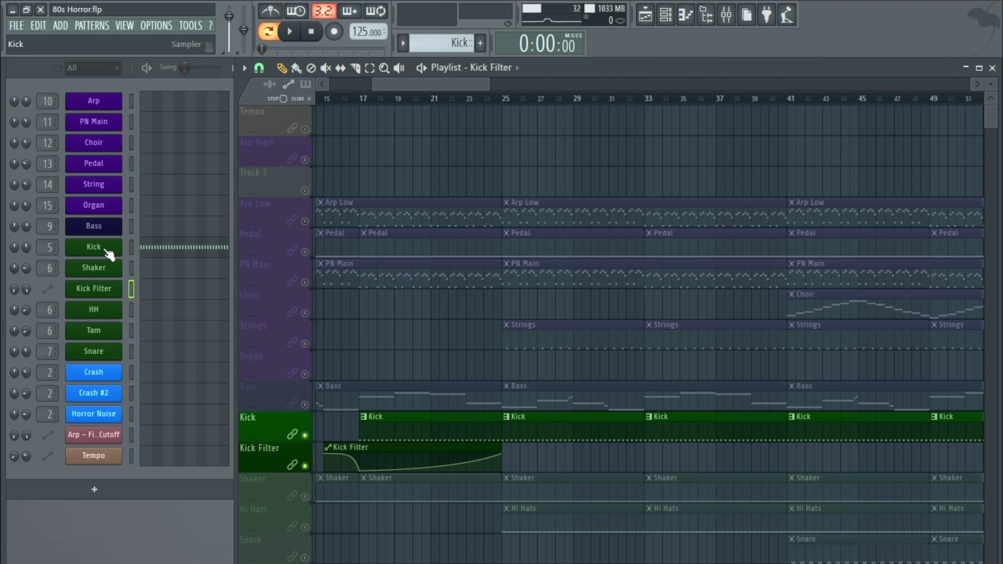
pyautogui.click(104, 255)
pyautogui.doubleClick(664, 149)
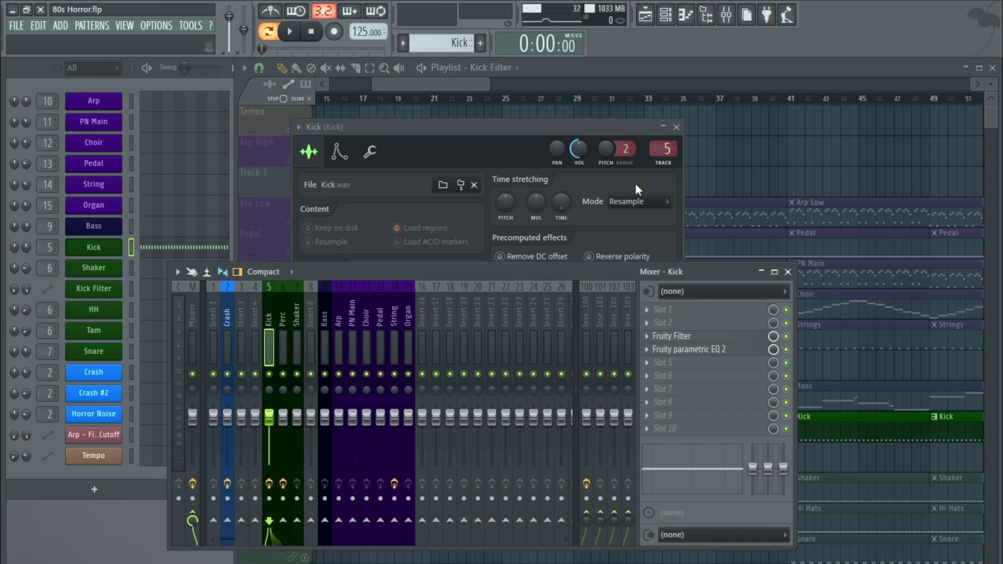
# Load a Fruity Filter into slot 1 of the Kick insert, show its cutoff frequency's automation options, and close the windows
pyautogui.click(648, 310)
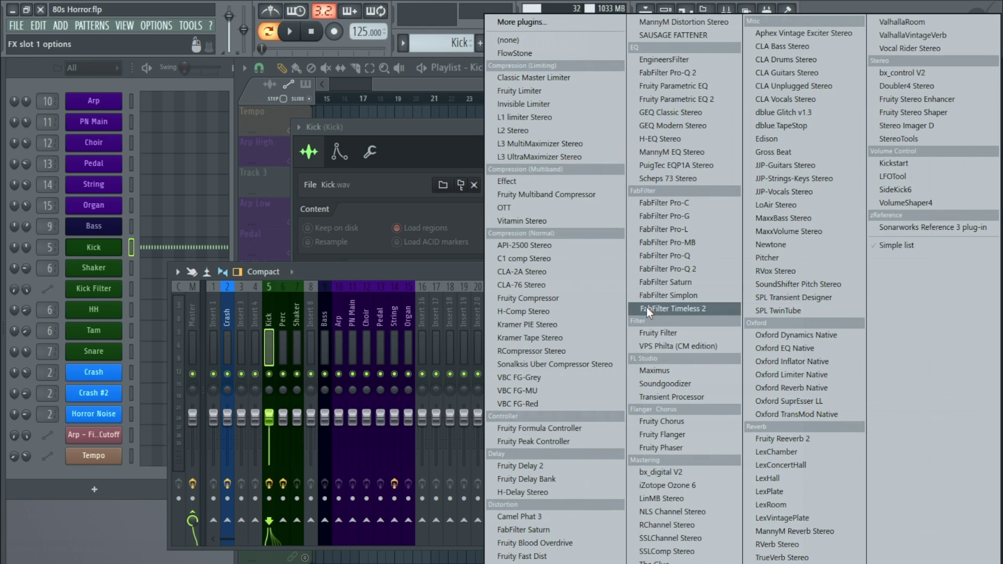
pyautogui.click(659, 333)
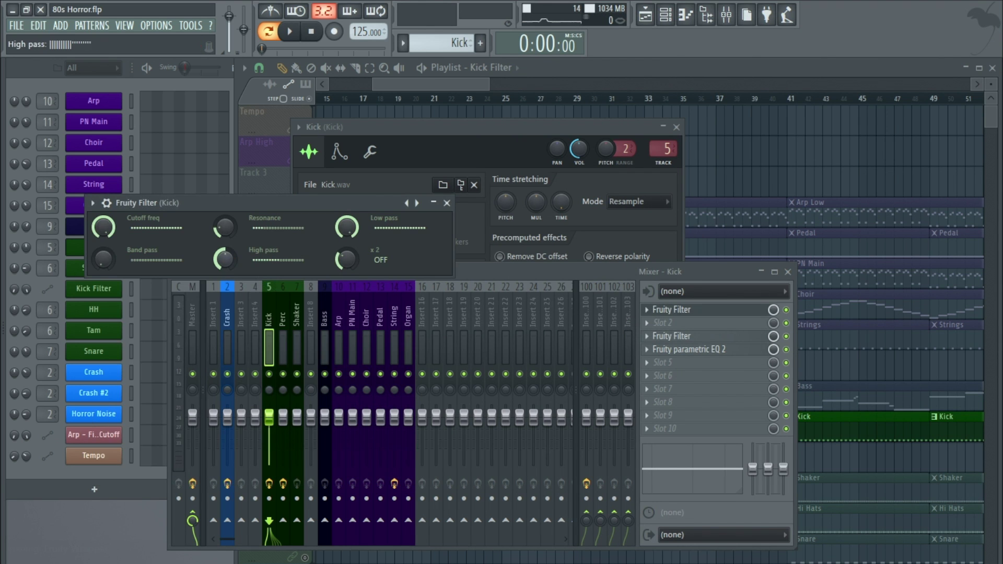
pyautogui.rightClick(105, 227)
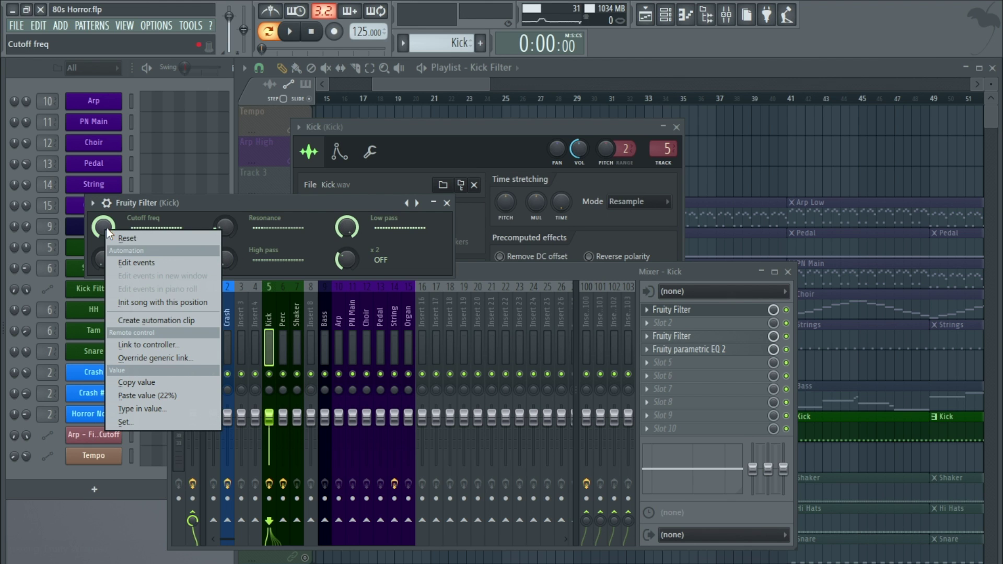
pyautogui.click(448, 203)
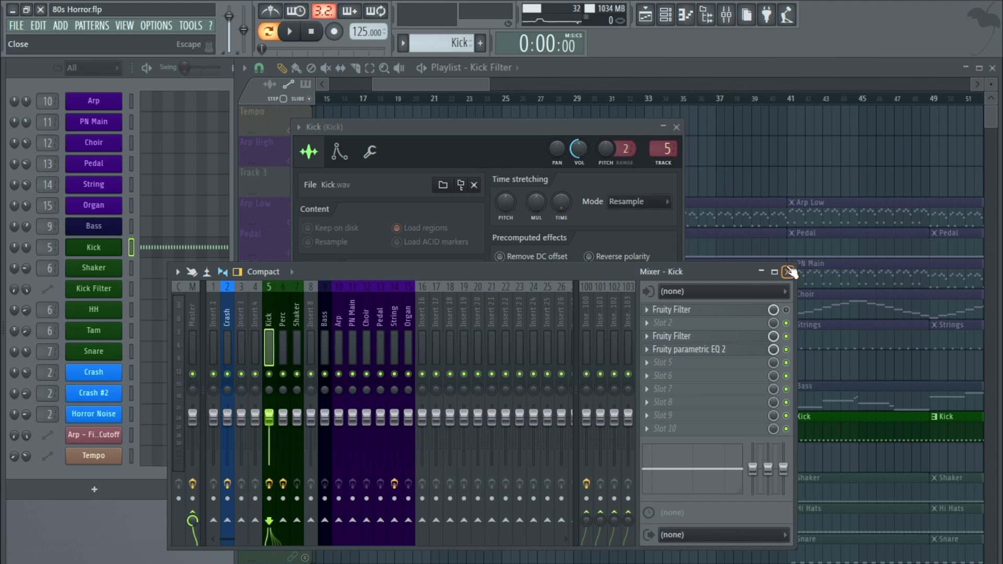
pyautogui.click(788, 272)
pyautogui.click(676, 127)
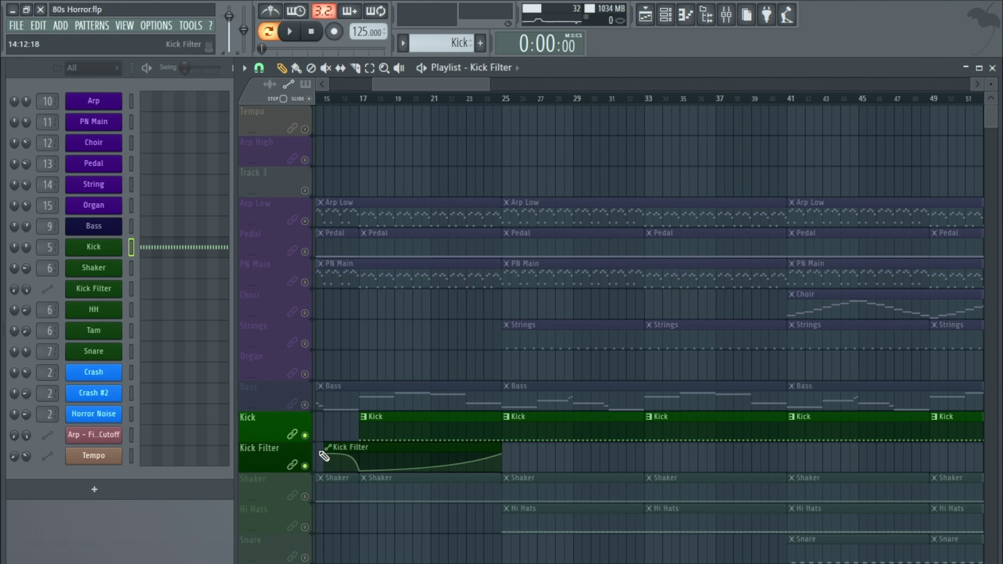
# Play the selected range from bar 17 to bar 25 to hear the kick's filter automation, skipping ahead to bar 22, and clear the selection
pyautogui.scroll(2, 324, 456)
pyautogui.scroll(2, 365, 464)
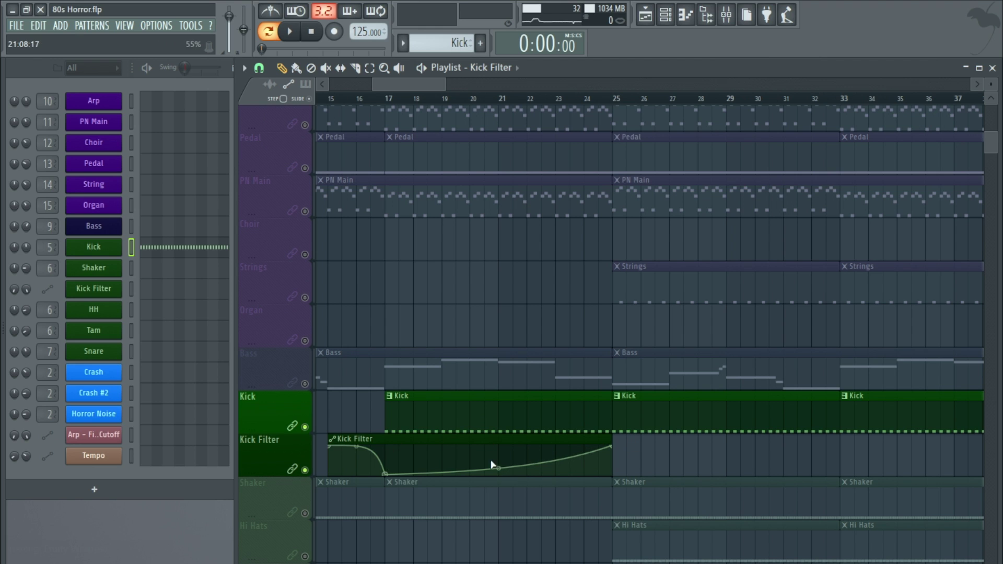
pyautogui.moveTo(391, 103); pyautogui.dragTo(586, 103)
pyautogui.press('space')
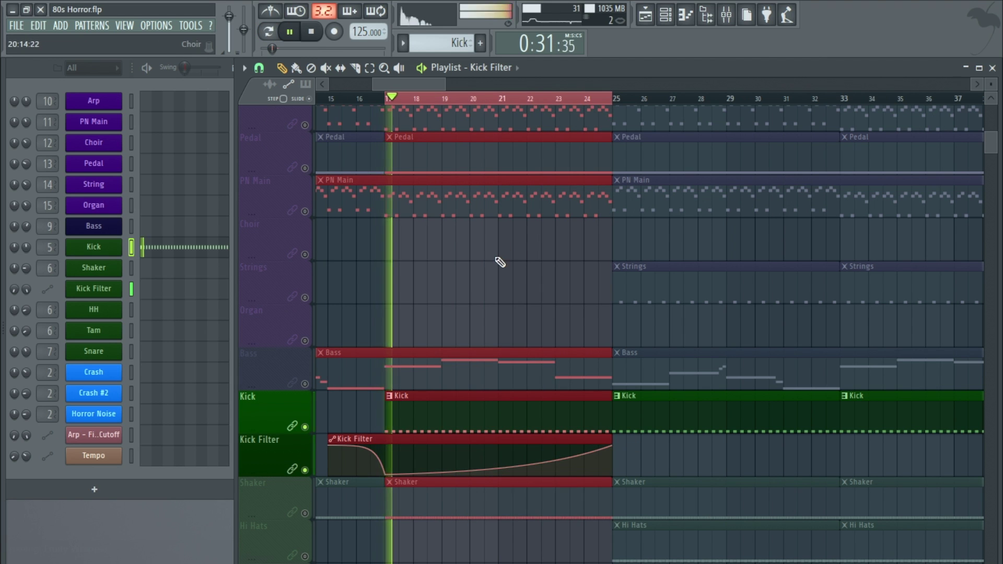
pyautogui.scroll(-2, 500, 263)
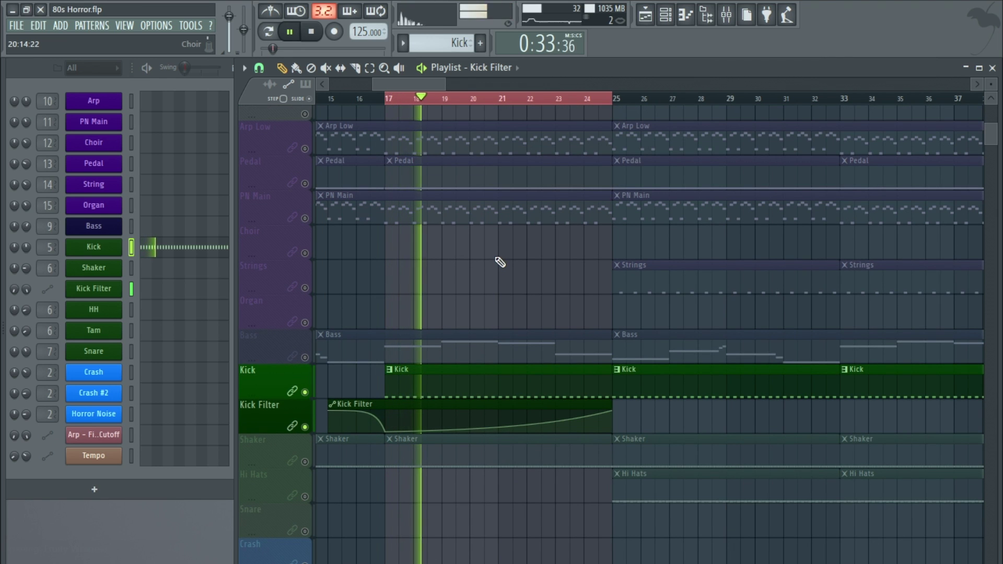
pyautogui.click(535, 102)
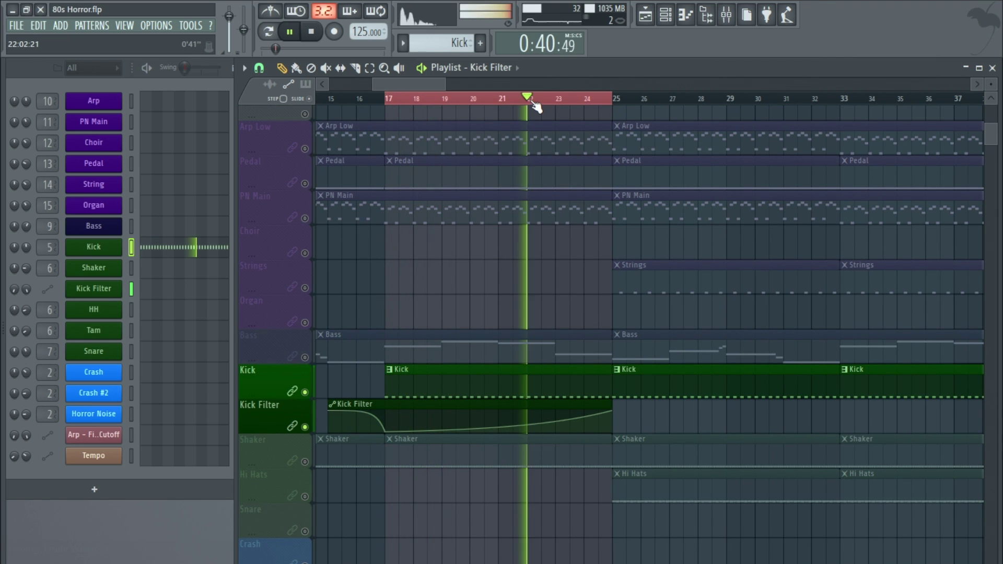
pyautogui.moveTo(356, 101); pyautogui.dragTo(368, 105)
pyautogui.press('space')
pyautogui.doubleClick(369, 101)
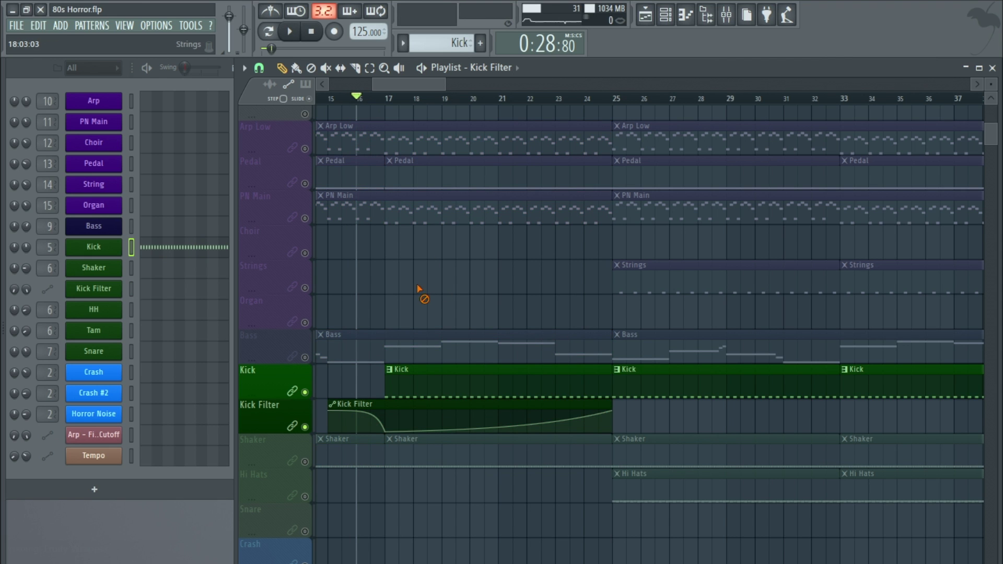
# Solo the Shaker track and play the song from bar 1
pyautogui.scroll(-3, 417, 285)
pyautogui.scroll(-3, 417, 285)
pyautogui.rightClick(305, 332)
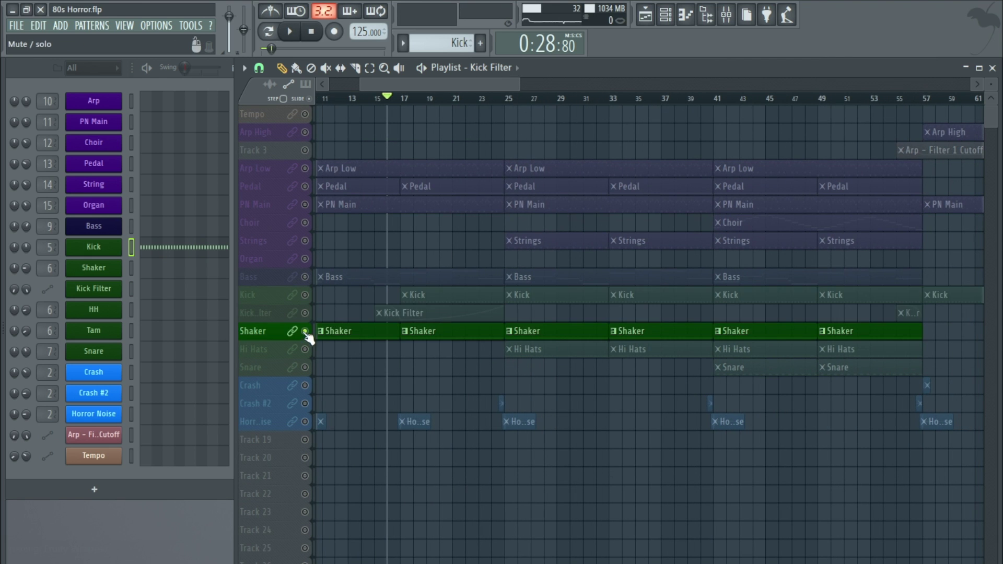
pyautogui.scroll(-3, 482, 179)
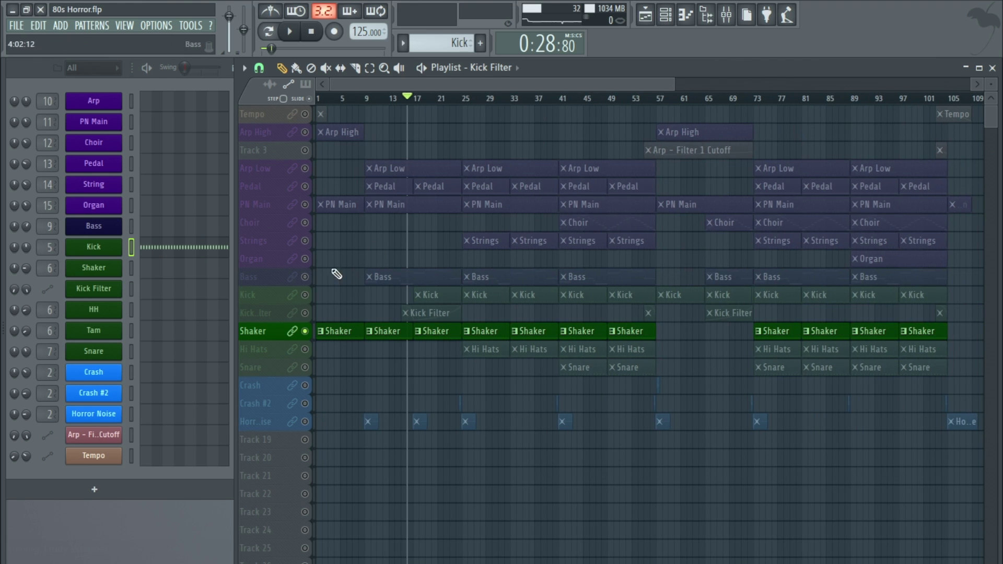
pyautogui.scroll(4, 265, 267)
pyautogui.click(320, 99)
pyautogui.click(289, 33)
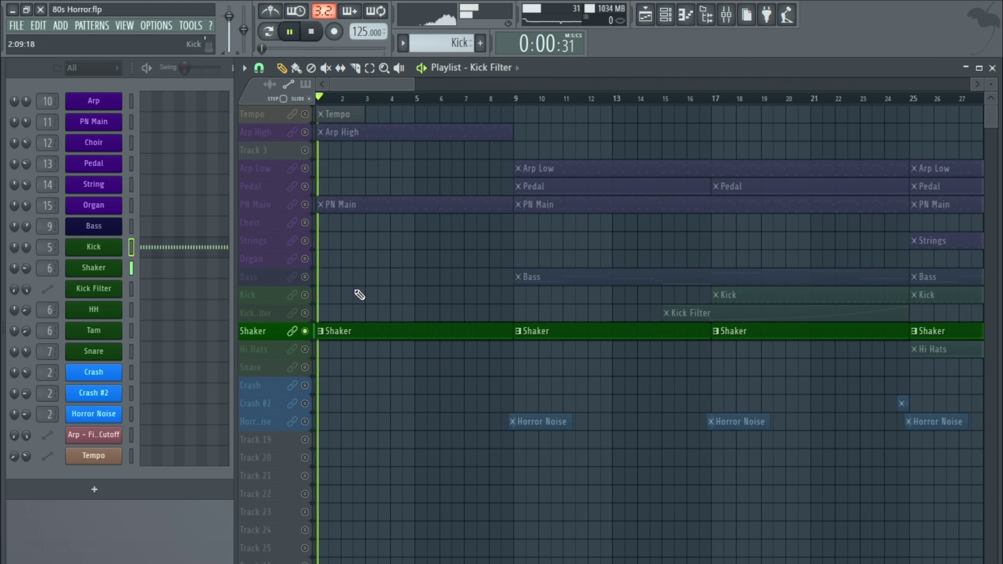
# Select the Shaker pattern, open the Shaker channel's mixer insert 6, and stop playback
pyautogui.click(358, 329)
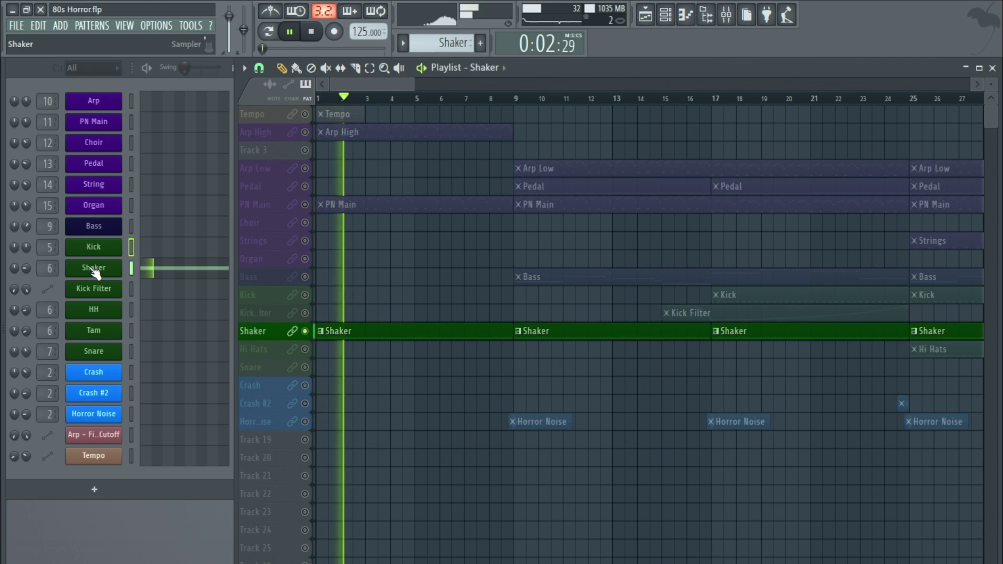
pyautogui.click(48, 268)
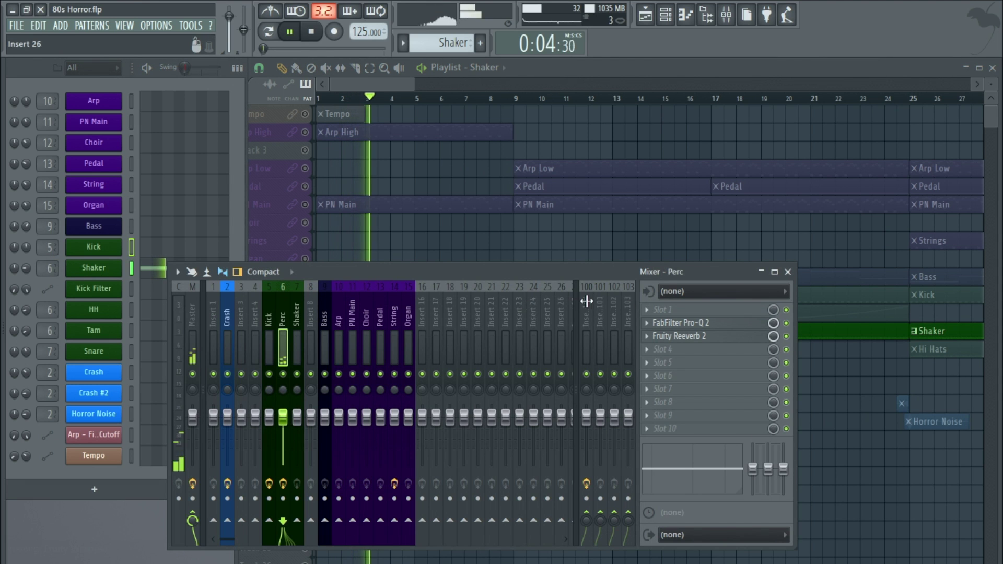
pyautogui.press('space')
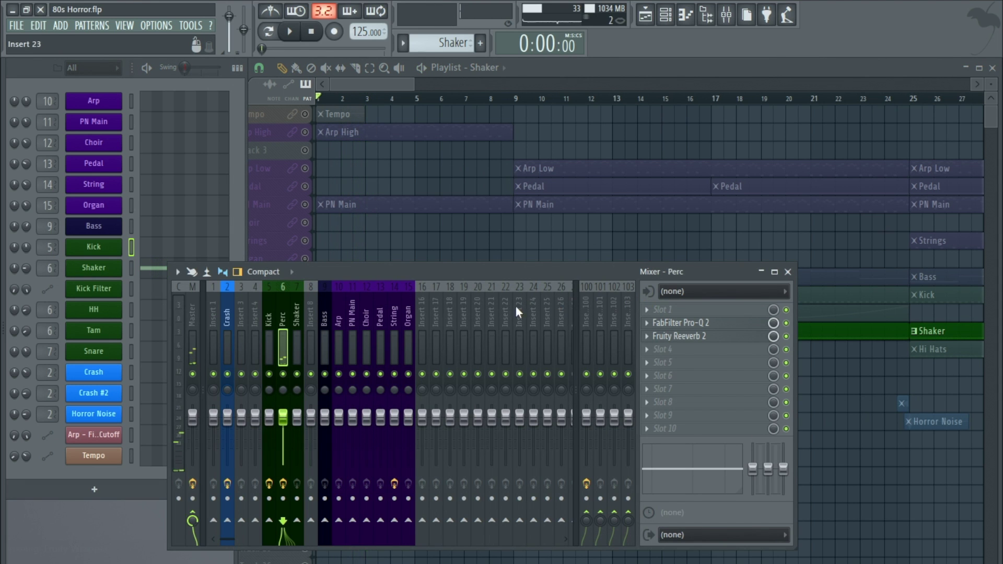
# Review the Perc insert's FabFilter Pro-Q 2 while playing the Shaker pattern, check its Fruity Reeverb 2, and close the effect and mixer windows
pyautogui.click(714, 327)
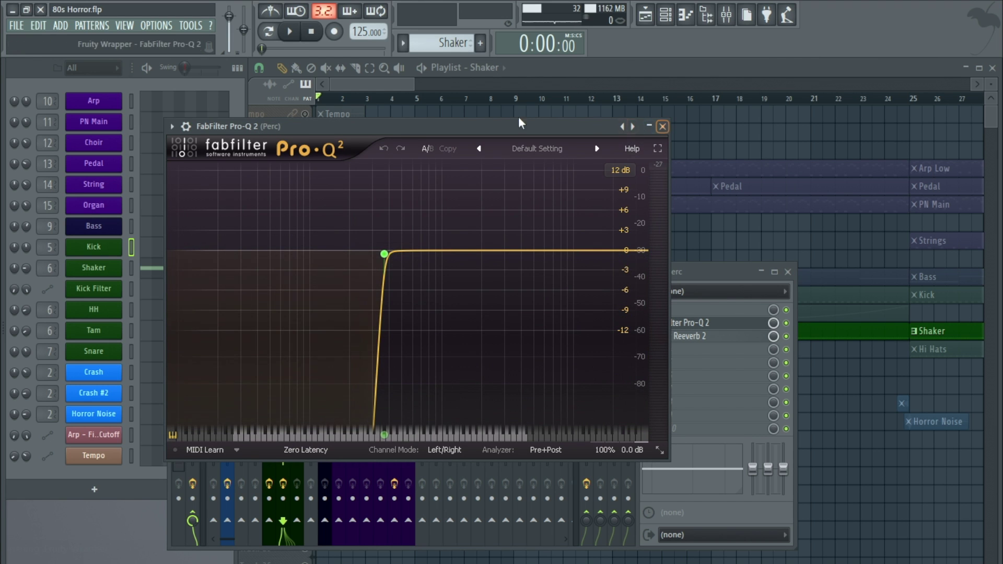
pyautogui.click(289, 31)
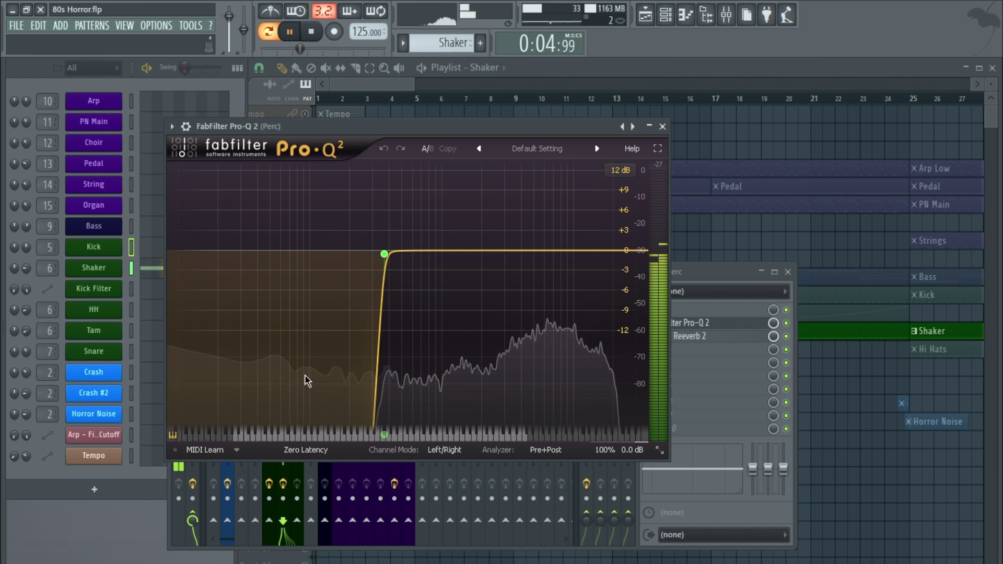
pyautogui.click(662, 126)
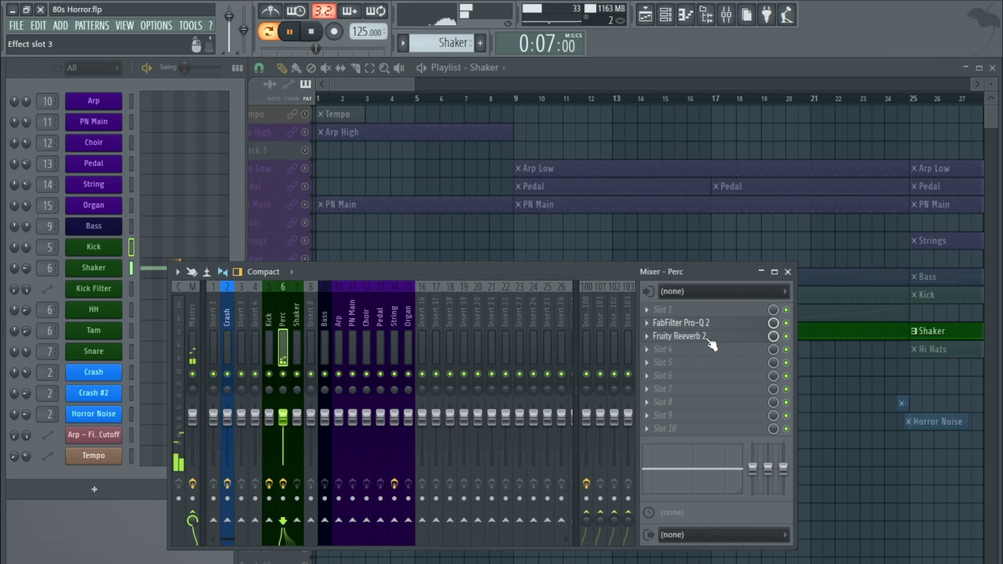
pyautogui.click(709, 339)
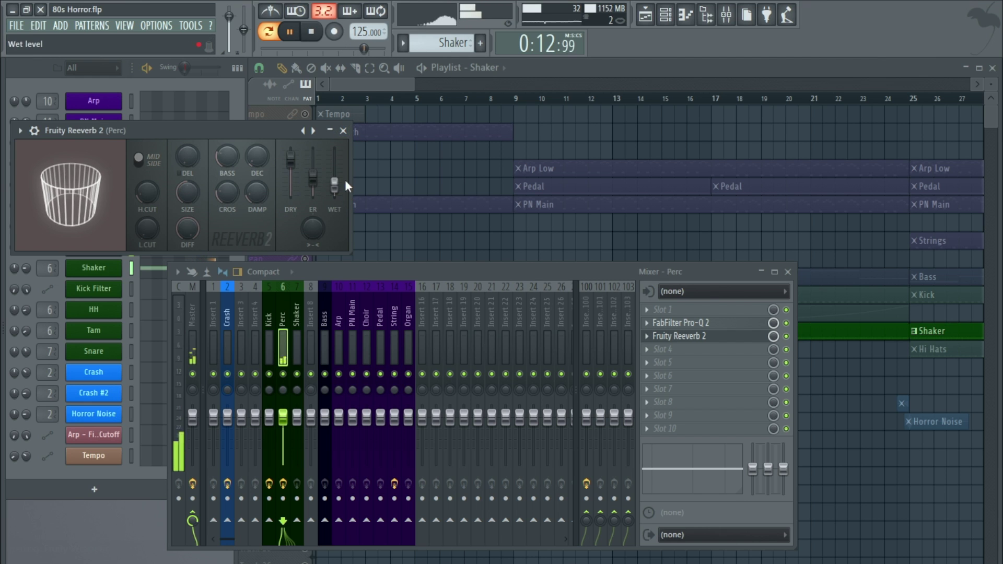
pyautogui.click(343, 130)
pyautogui.click(788, 272)
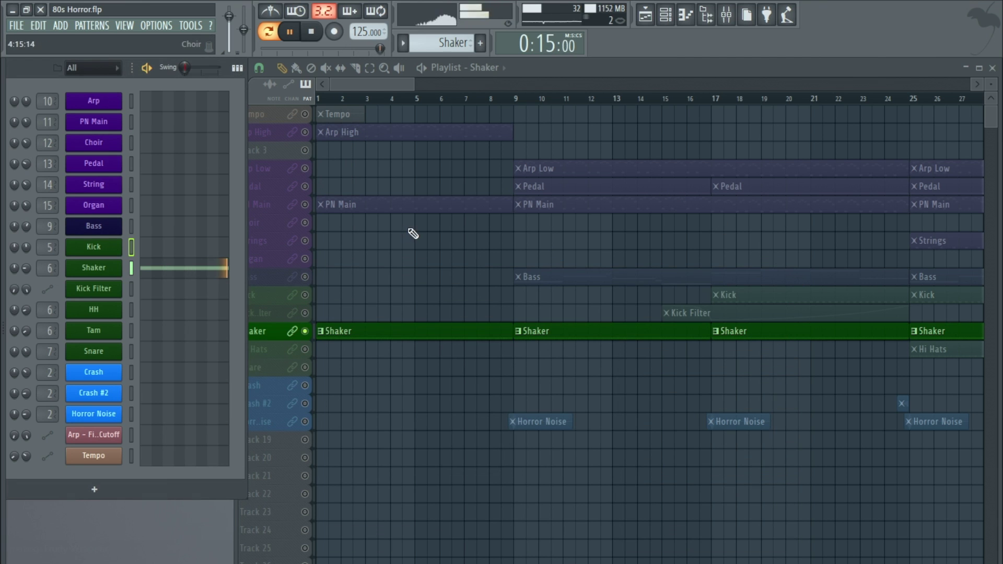
# Open the Shaker channel's piano roll, stop playback, and bring its C5 notes into close view
pyautogui.rightClick(123, 267)
pyautogui.click(147, 270)
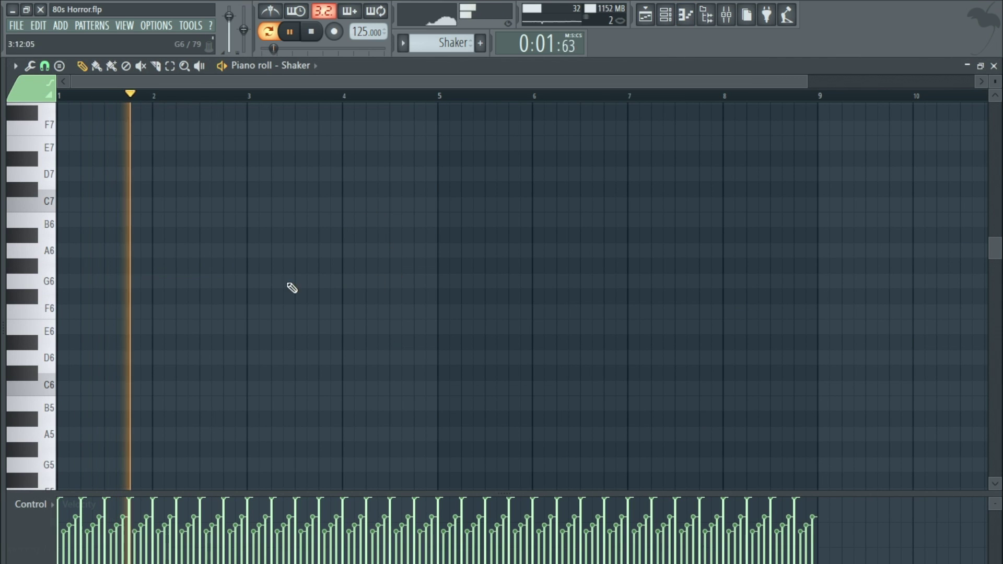
pyautogui.press('space')
pyautogui.scroll(-4, 162, 259)
pyautogui.scroll(-3, 165, 260)
pyautogui.scroll(1, 157, 277)
pyautogui.keyDown('ctrl'); pyautogui.scroll(5, 28, 321); pyautogui.keyUp('ctrl')
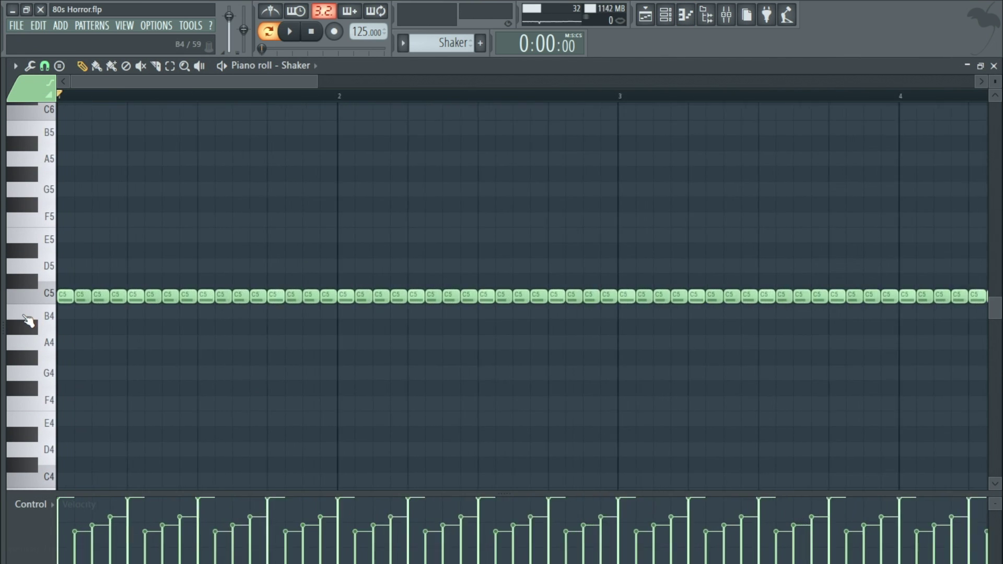
# Select the Shaker notes of bar 1 and enlarge the velocity lane below them
pyautogui.moveTo(757, 335); pyautogui.dragTo(79, 255)
pyautogui.moveTo(336, 493); pyautogui.dragTo(324, 359)
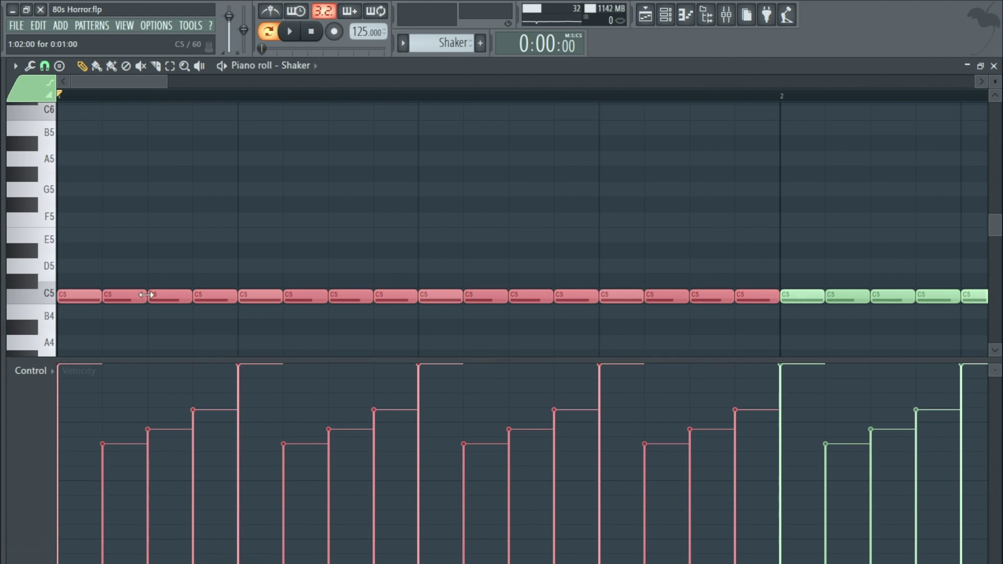
pyautogui.scroll(-2, 157, 293)
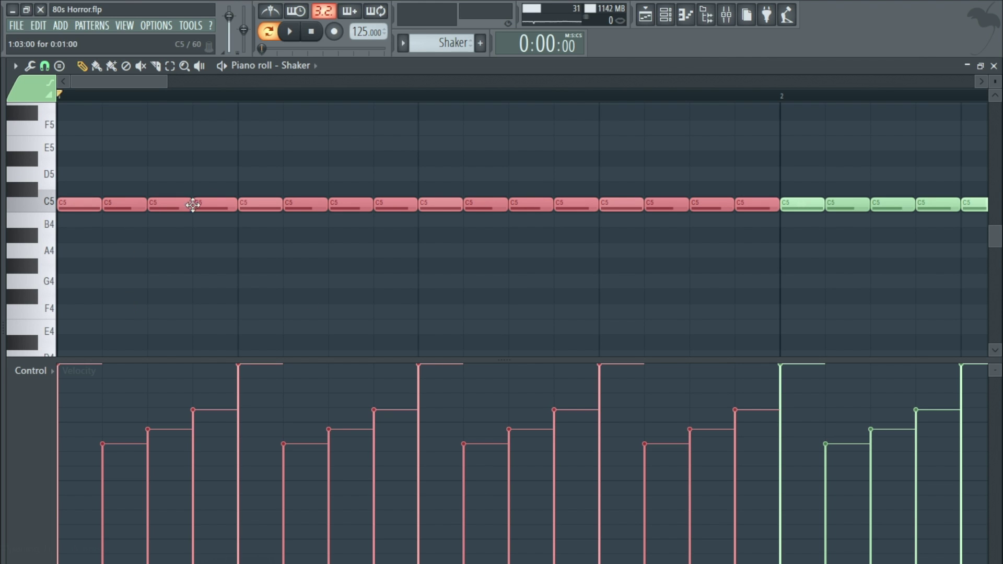
# Show the Shaker notes' pan values, play the pattern briefly, and close the piano roll
pyautogui.click(41, 370)
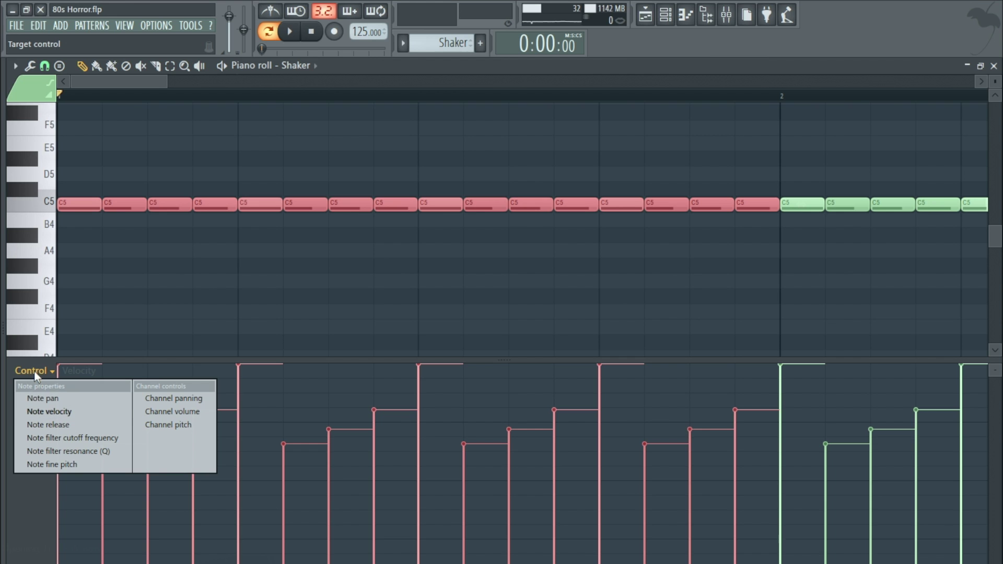
pyautogui.click(40, 401)
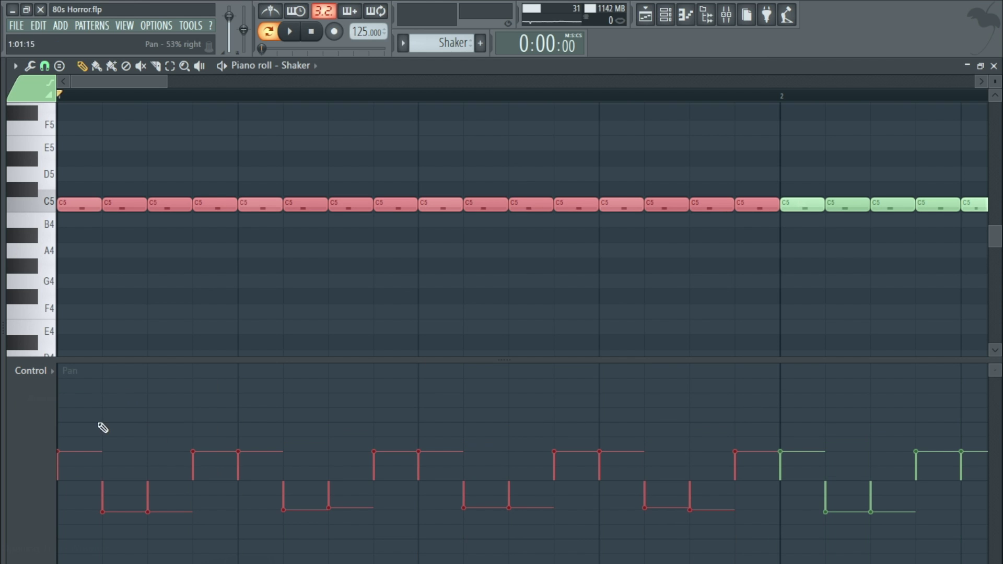
pyautogui.scroll(-2, 161, 363)
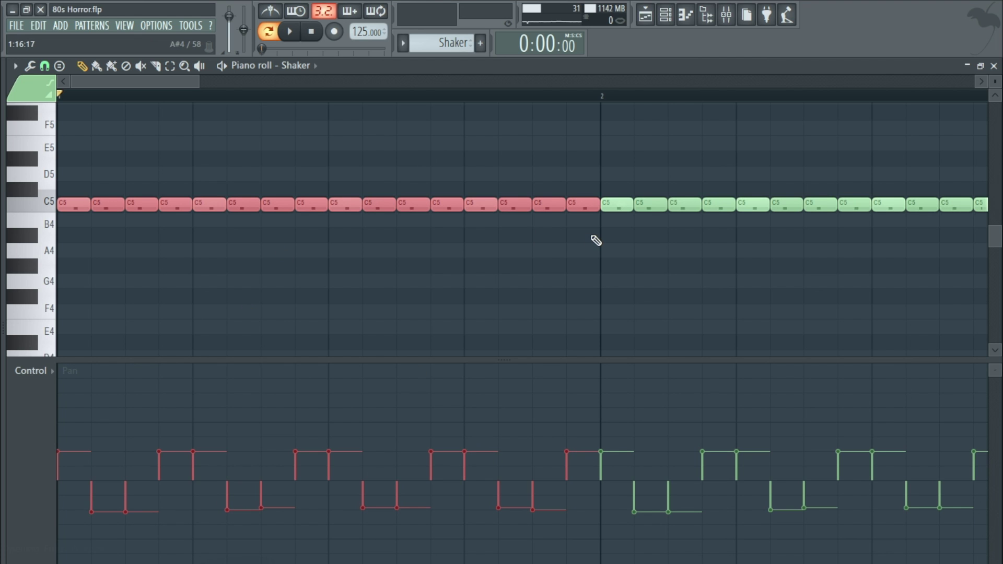
pyautogui.scroll(-3, 92, 307)
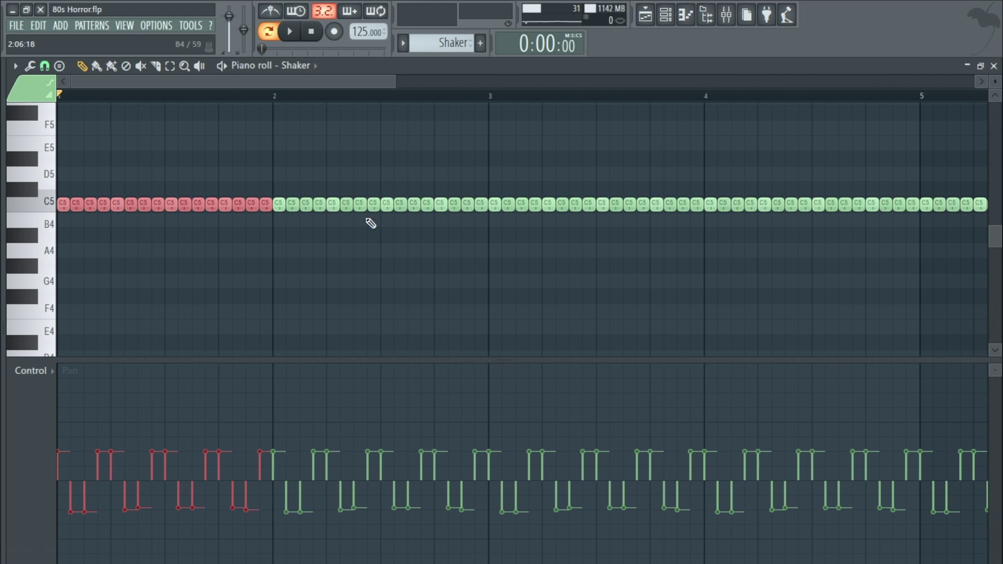
pyautogui.click(291, 33)
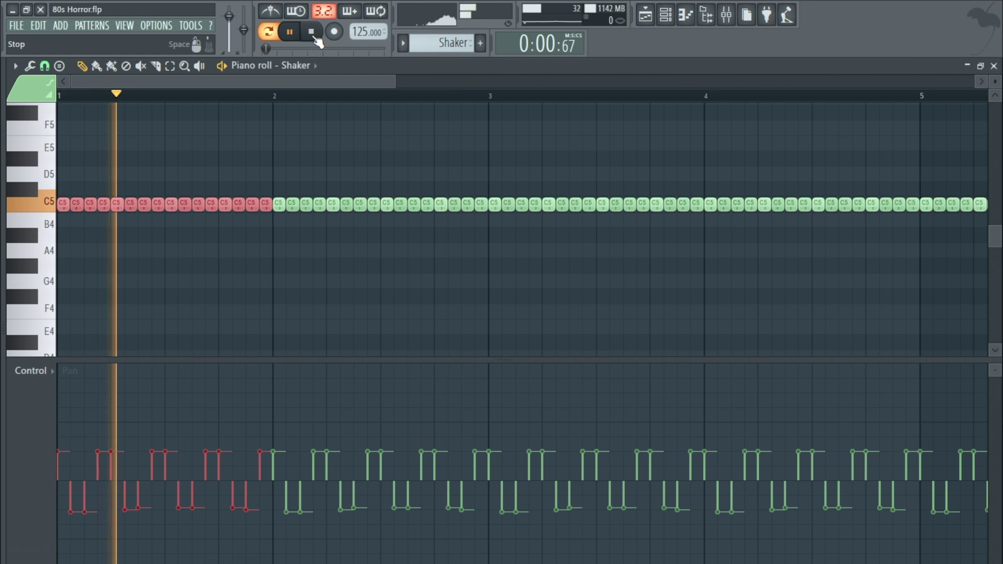
pyautogui.click(315, 36)
pyautogui.click(995, 67)
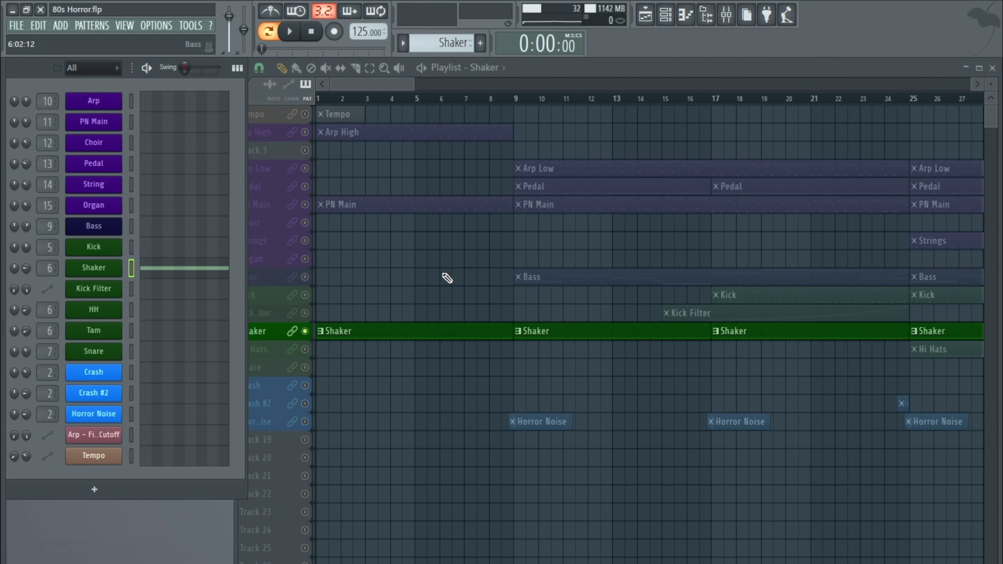
# Select the Hi Hats pattern from its clip at bar 25, with its playlist track soloed, and play the pattern
pyautogui.scroll(-4, 448, 278)
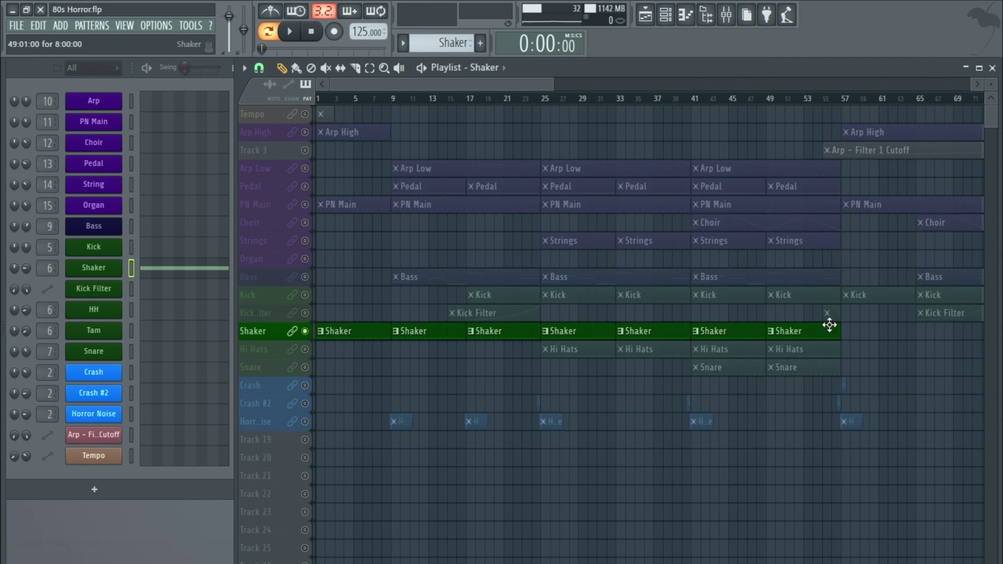
pyautogui.scroll(-1, 660, 293)
pyautogui.scroll(3, 658, 349)
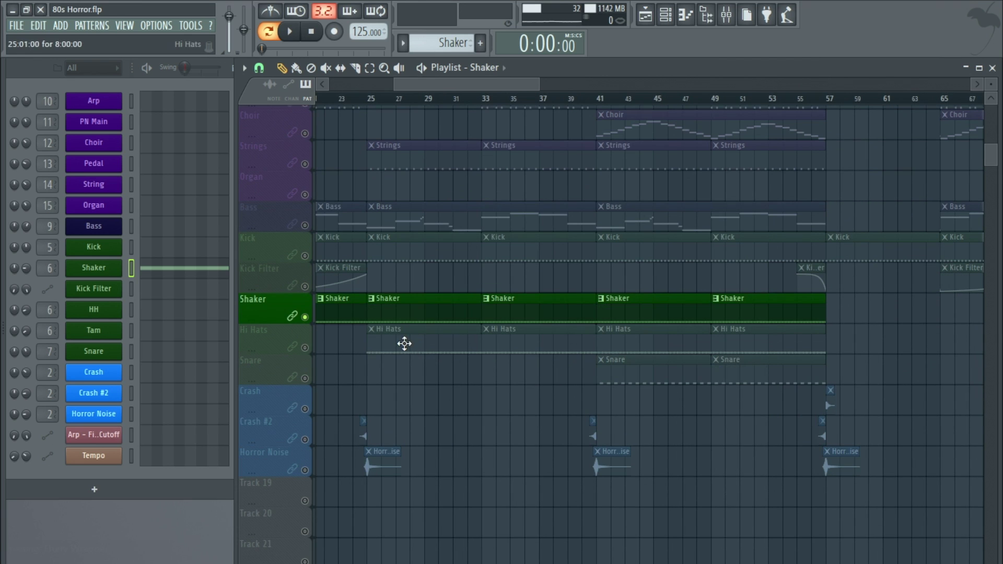
pyautogui.click(403, 336)
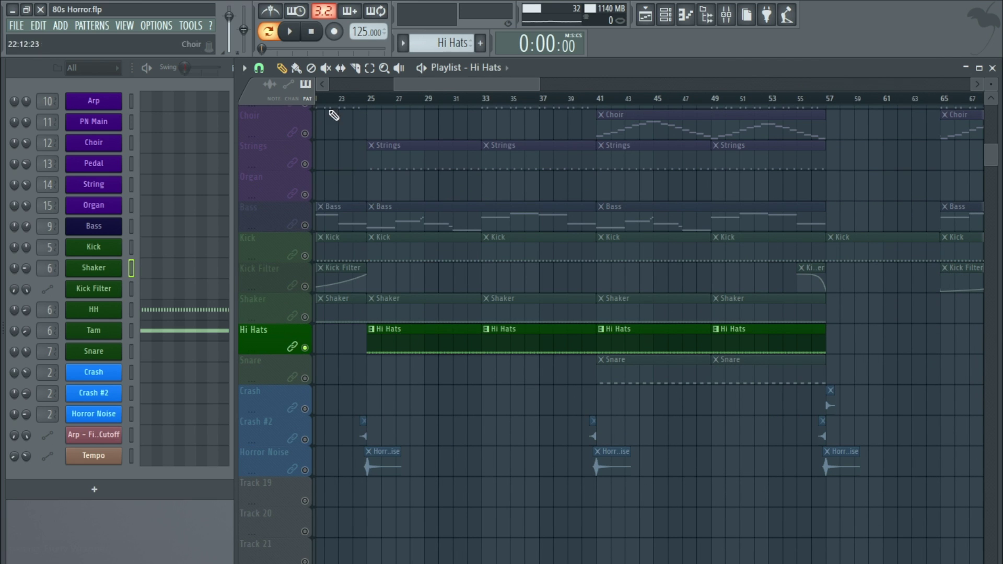
pyautogui.click(290, 34)
# Move the channel rack clear of the edge so its mute switches show, and check the HH channel's Perc mixer insert
pyautogui.moveTo(43, 73); pyautogui.dragTo(79, 82)
pyautogui.doubleClick(82, 310)
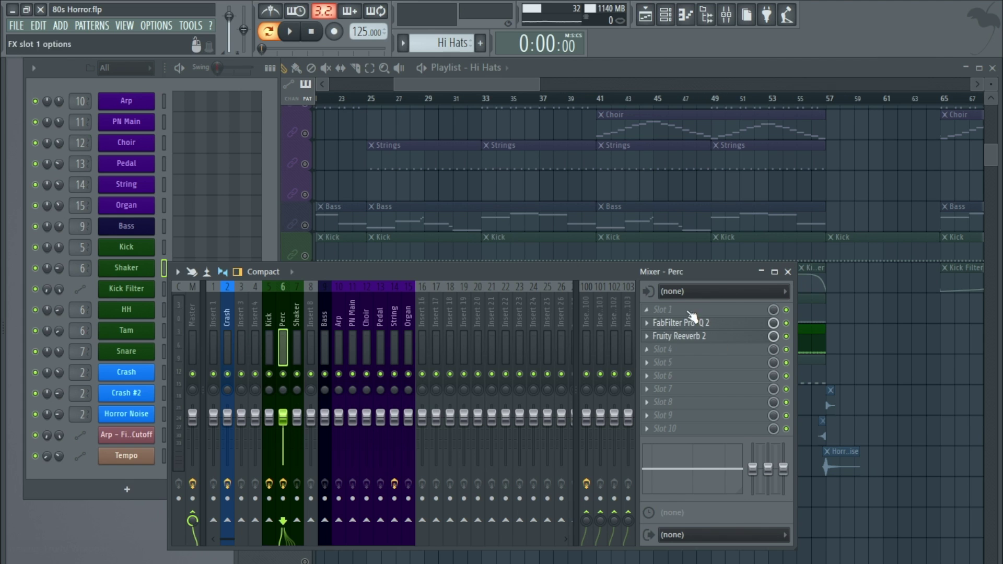
pyautogui.click(788, 273)
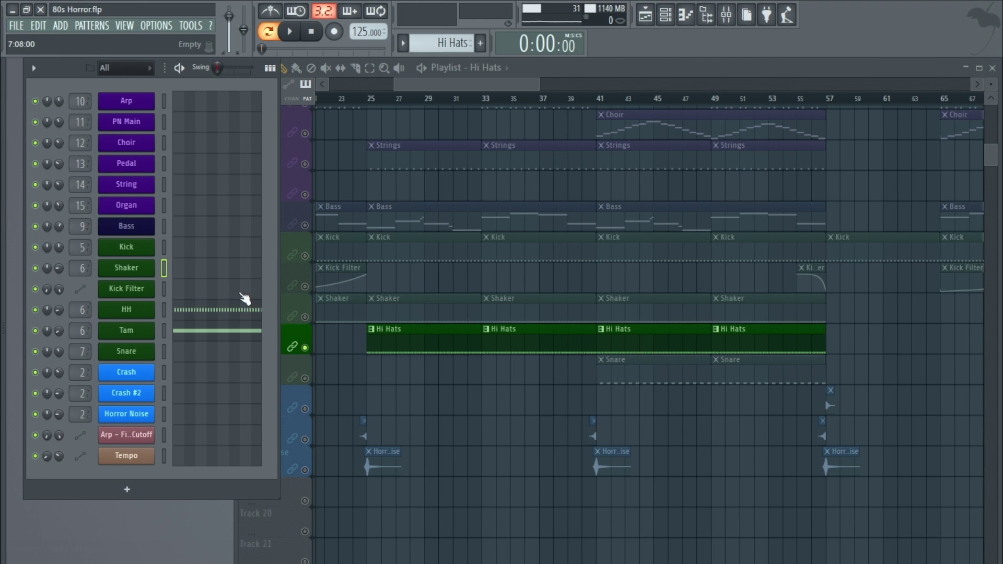
# Mute the Tam channel and open the HH channel's notes in the piano roll
pyautogui.rightClick(132, 315)
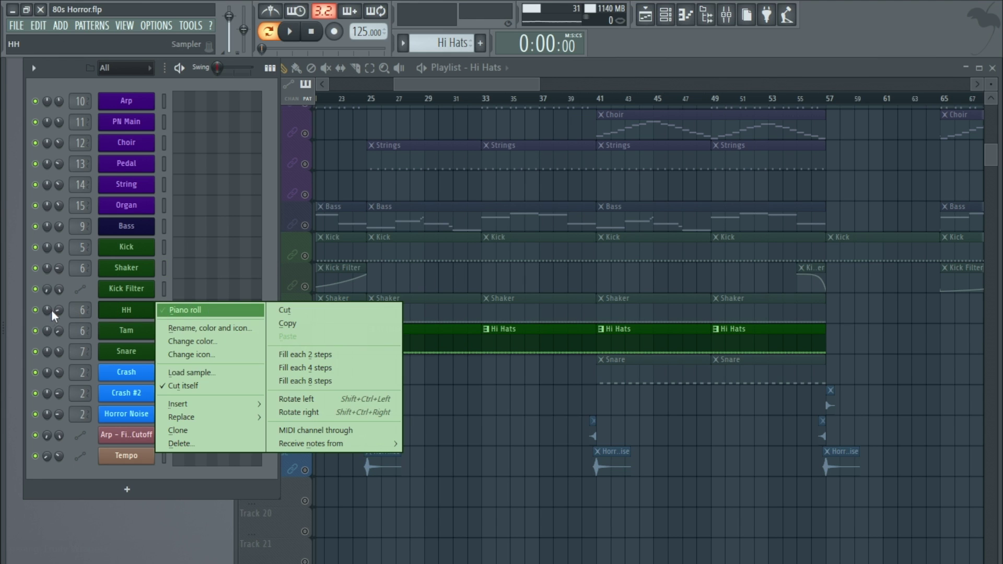
pyautogui.click(34, 334)
pyautogui.rightClick(138, 319)
pyautogui.click(173, 312)
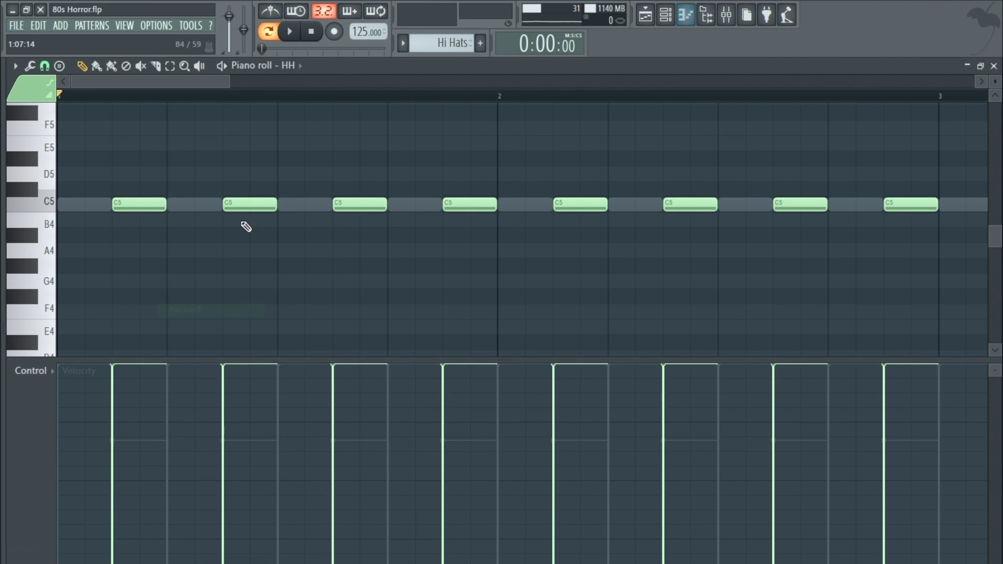
# Play the HH part on its own, close its piano roll, and stop playback
pyautogui.click(290, 41)
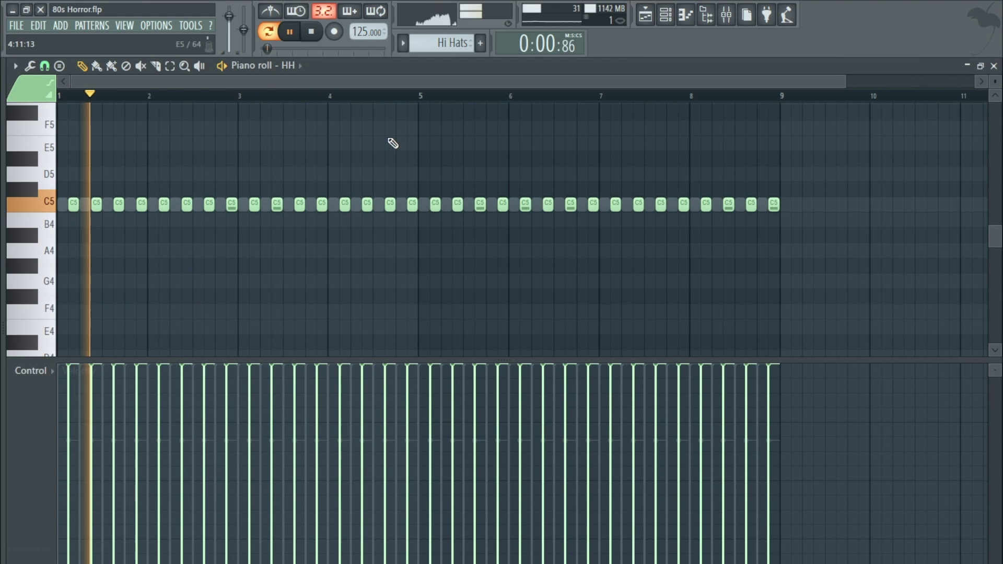
pyautogui.click(995, 66)
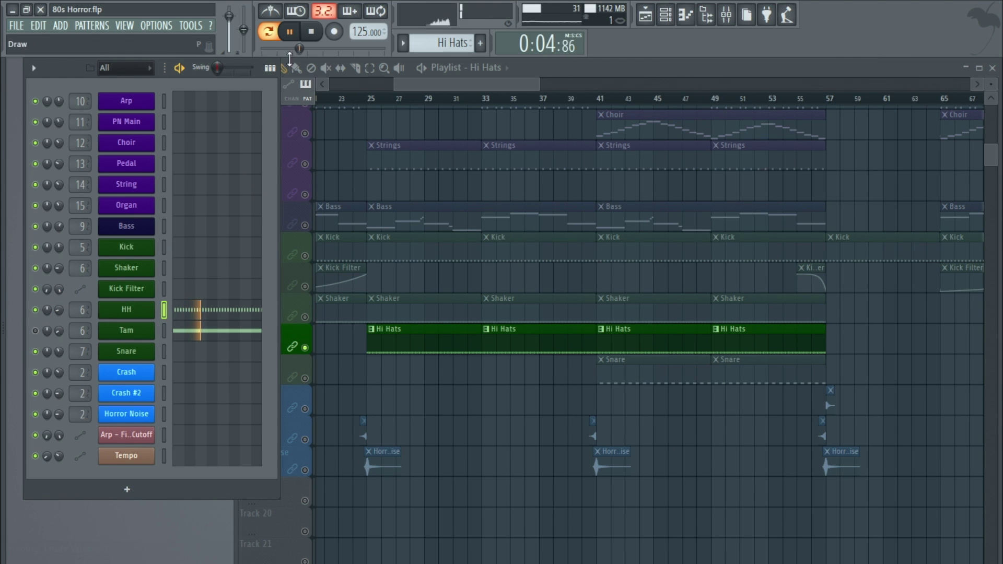
pyautogui.click(312, 31)
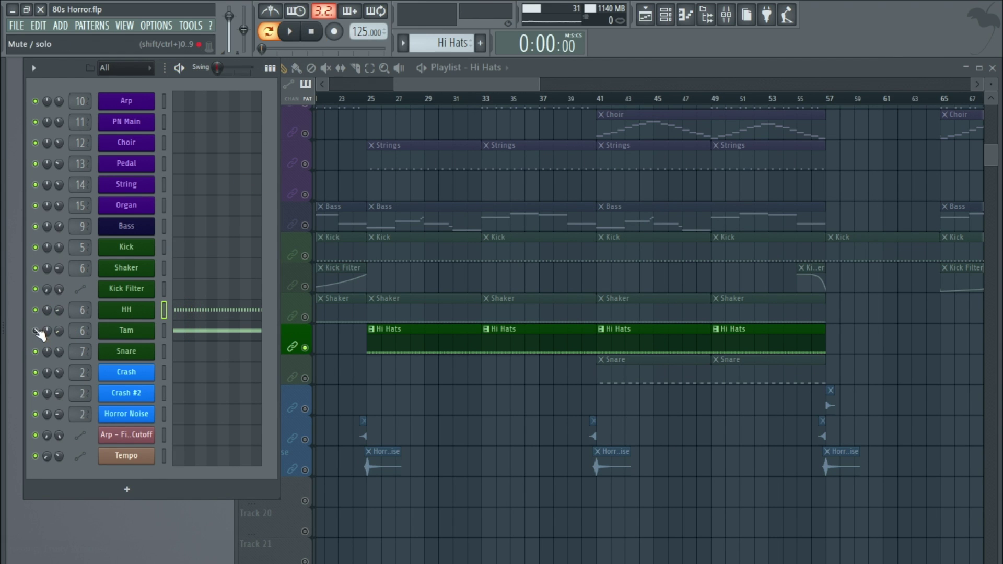
# Solo the Tam channel and play the Hi Hats pattern
pyautogui.rightClick(36, 331)
pyautogui.click(48, 340)
pyautogui.click(293, 35)
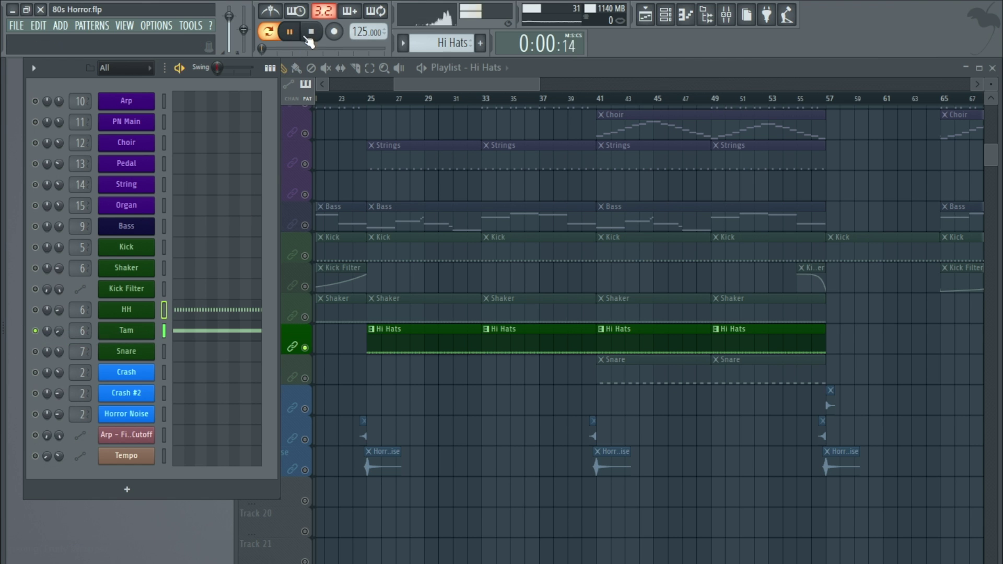
# Open the Tam channel's piano roll, stop playback, and examine its note pattern and velocities over the first bars
pyautogui.rightClick(149, 330)
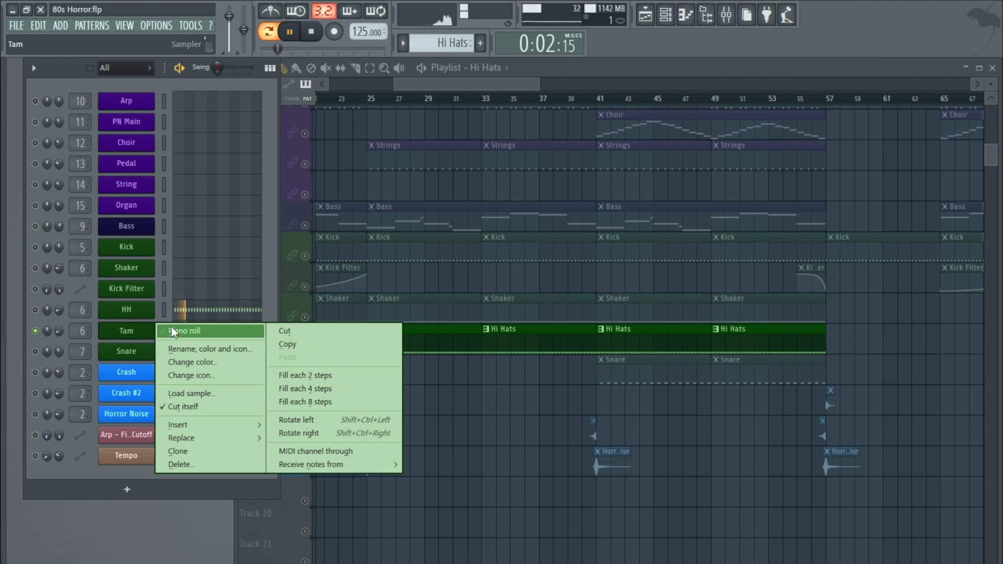
pyautogui.click(172, 332)
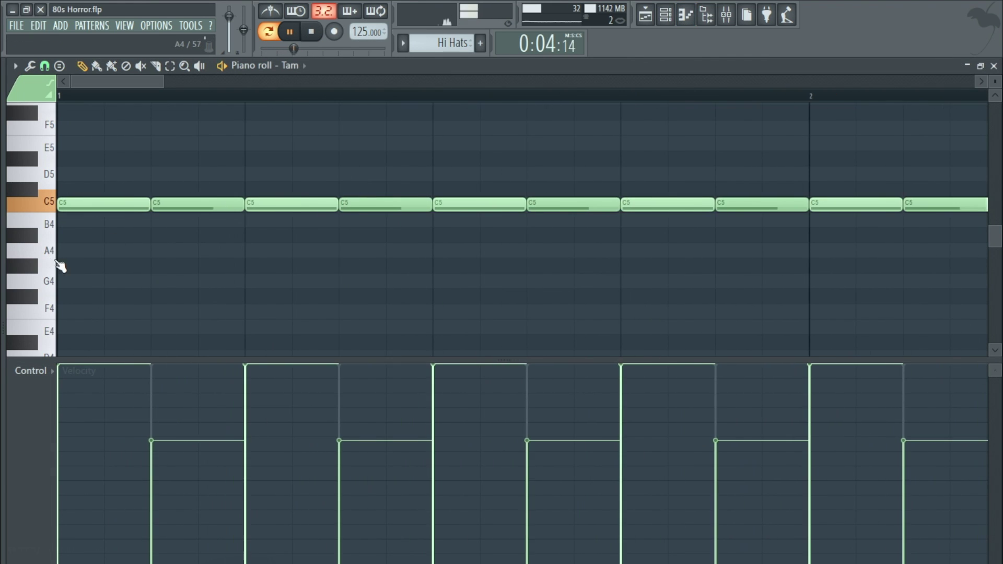
pyautogui.press('space')
pyautogui.keyDown('ctrl'); pyautogui.scroll(-2, 208, 260); pyautogui.keyUp('ctrl')
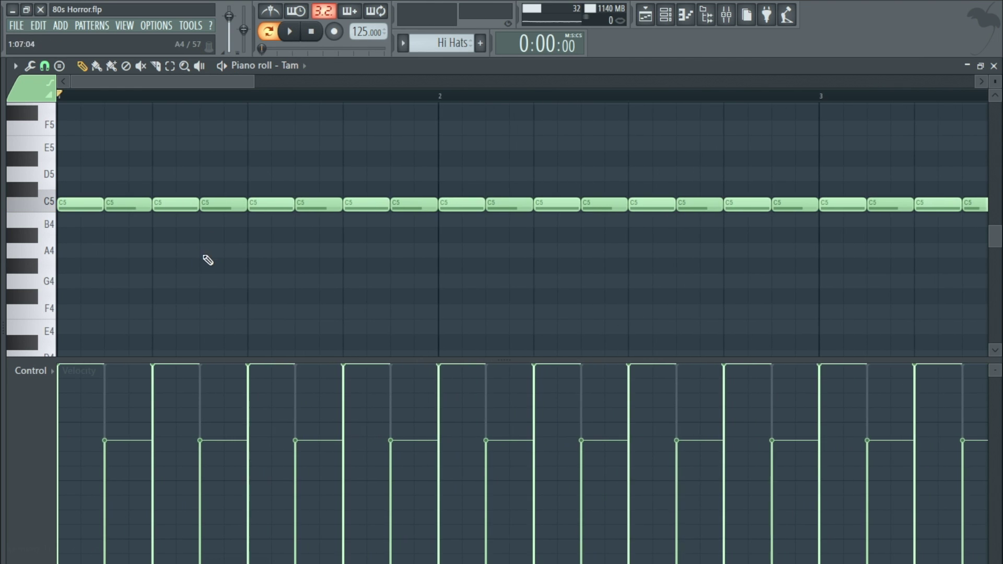
pyautogui.keyDown('ctrl'); pyautogui.scroll(-1, 150, 273); pyautogui.keyUp('ctrl')
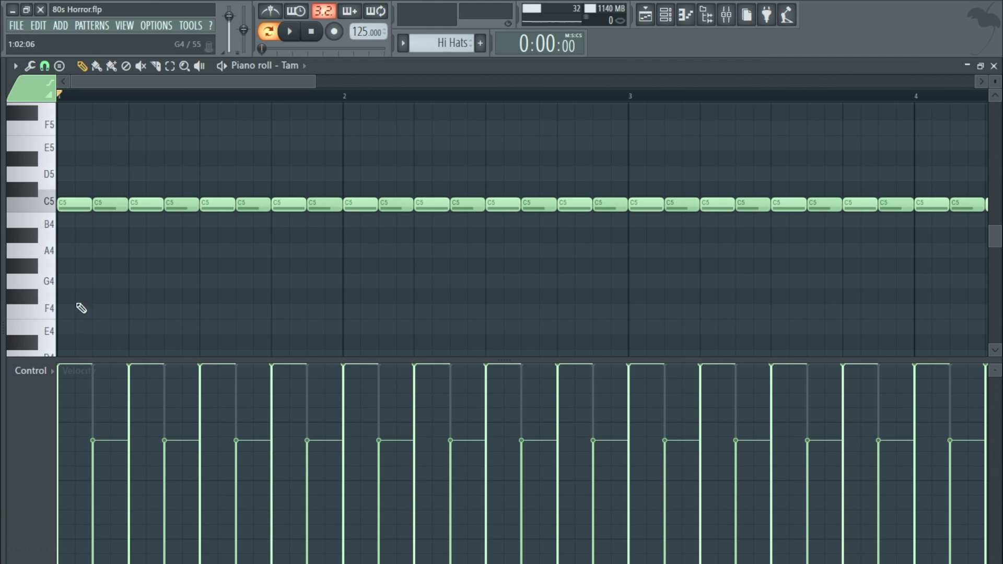
# Show the Tam notes' pan values and close the piano roll
pyautogui.click(32, 371)
pyautogui.click(32, 393)
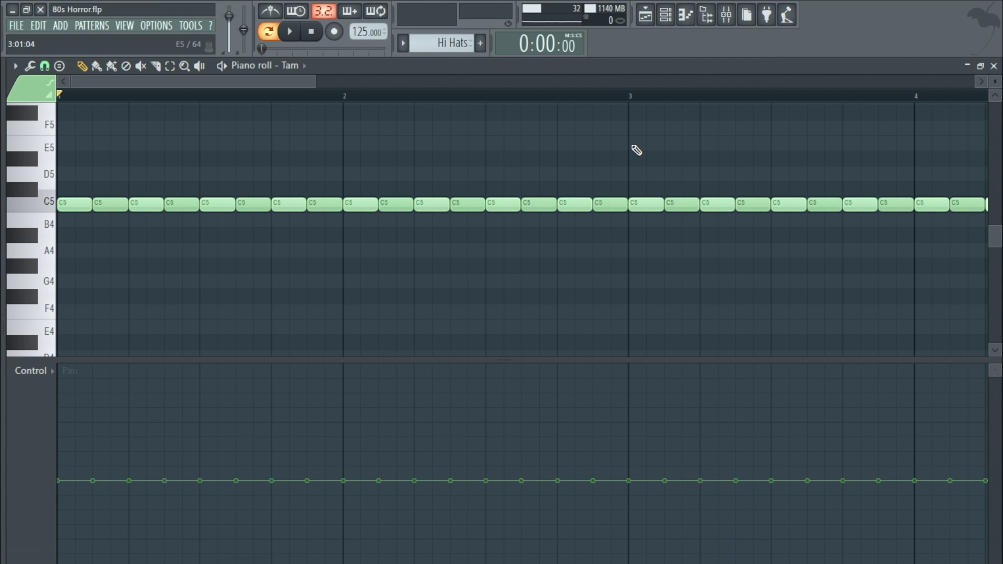
pyautogui.click(985, 70)
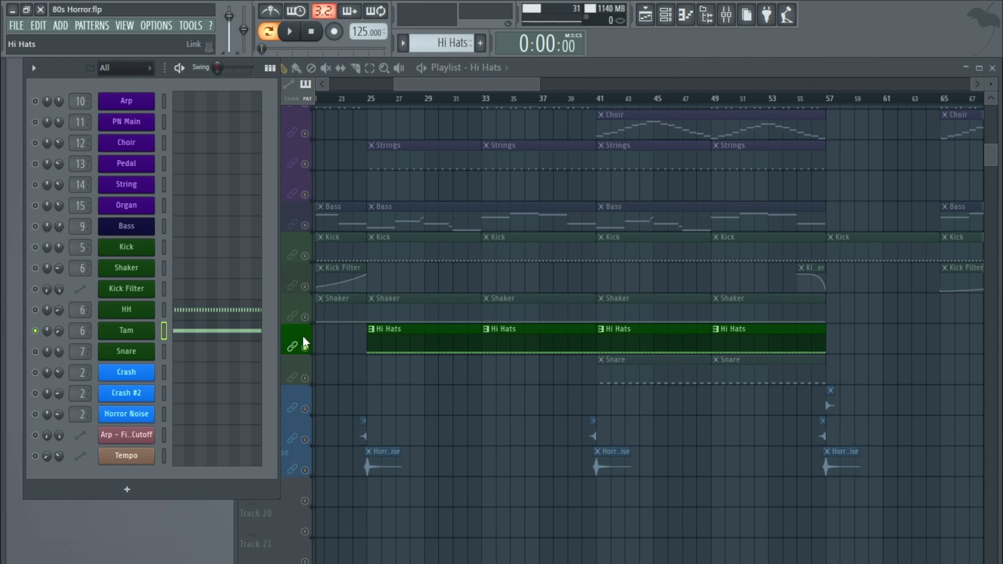
# Clear the channel solo so that every channel in the rack is active
pyautogui.rightClick(37, 309)
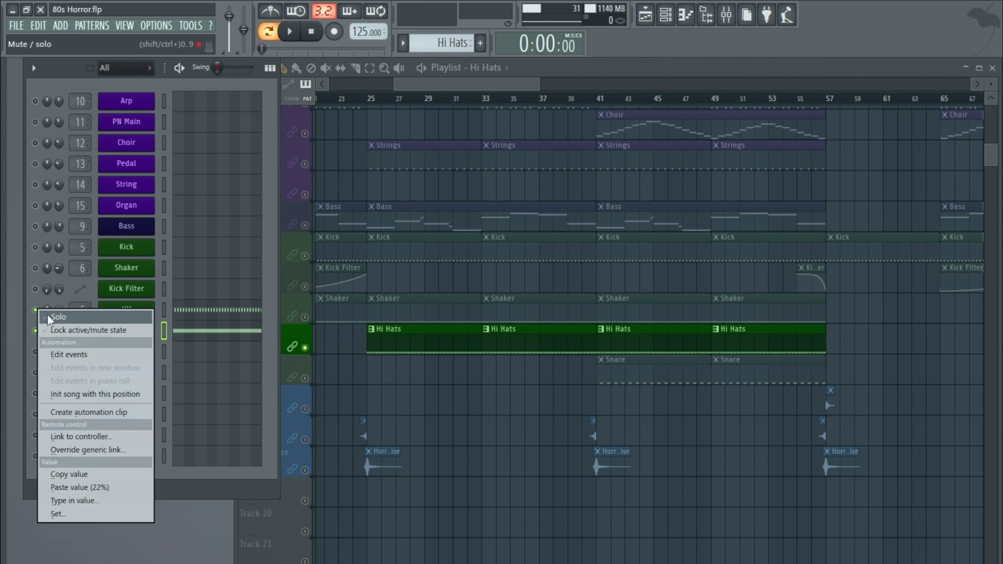
pyautogui.click(49, 317)
pyautogui.rightClick(37, 309)
pyautogui.click(49, 318)
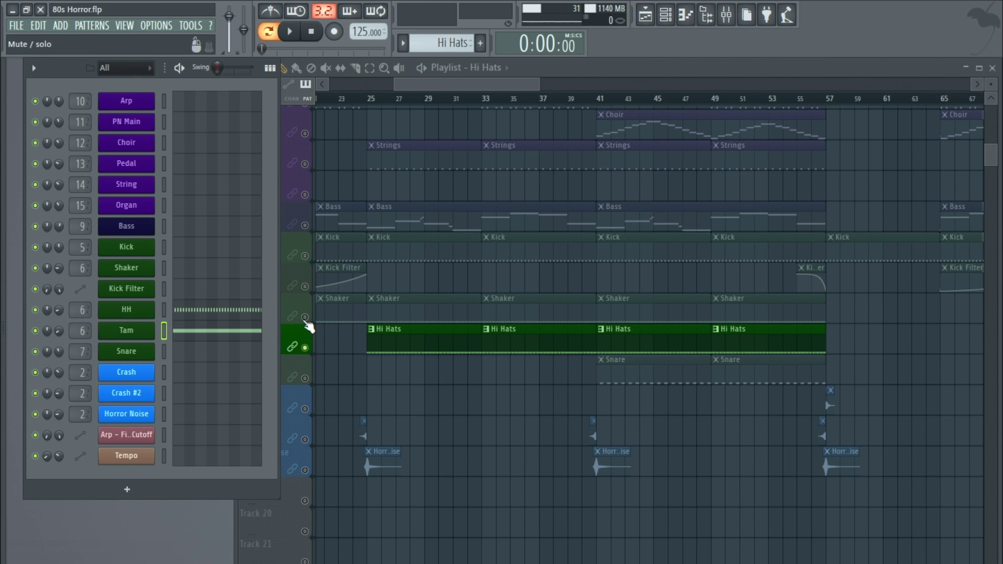
# Enable the Shaker, Kick and Kick Filter tracks alongside Hi Hats while playing the song from bar 25, and stop playback
pyautogui.click(305, 318)
pyautogui.click(300, 36)
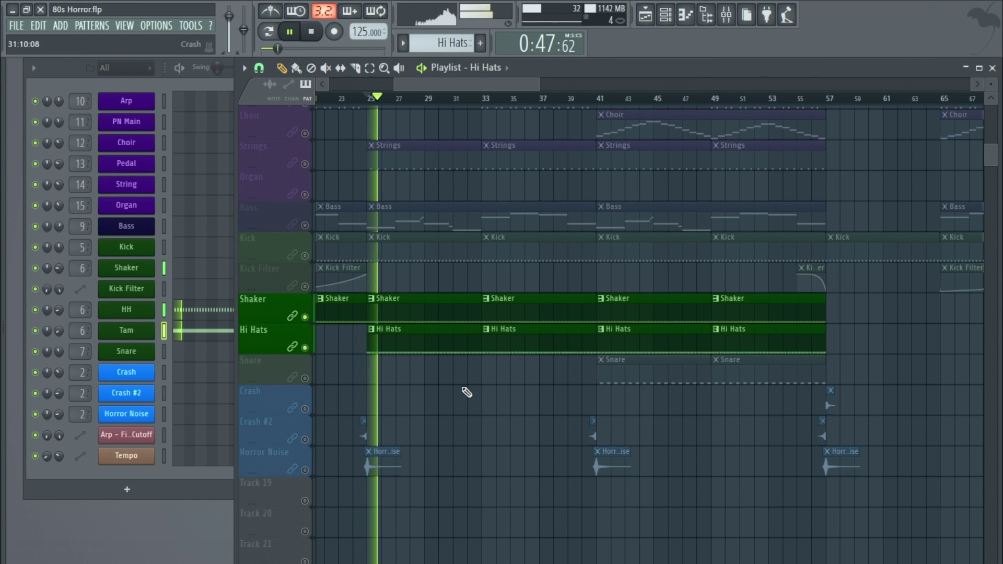
pyautogui.click(306, 256)
pyautogui.click(306, 286)
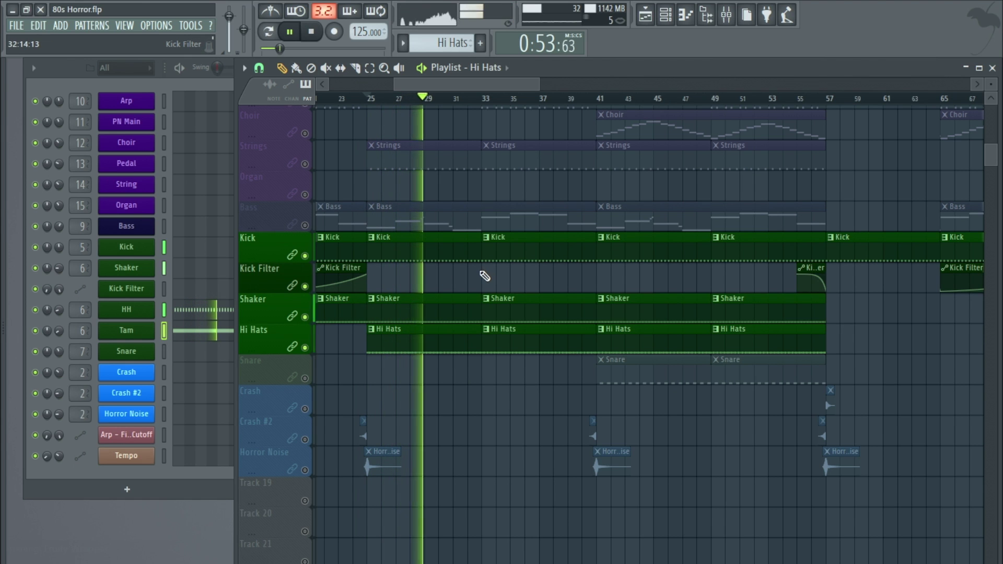
pyautogui.press('space')
# Pick the Snare pattern, open the Snare channel's sampler settings, and show its assigned mixer track 7
pyautogui.click(638, 369)
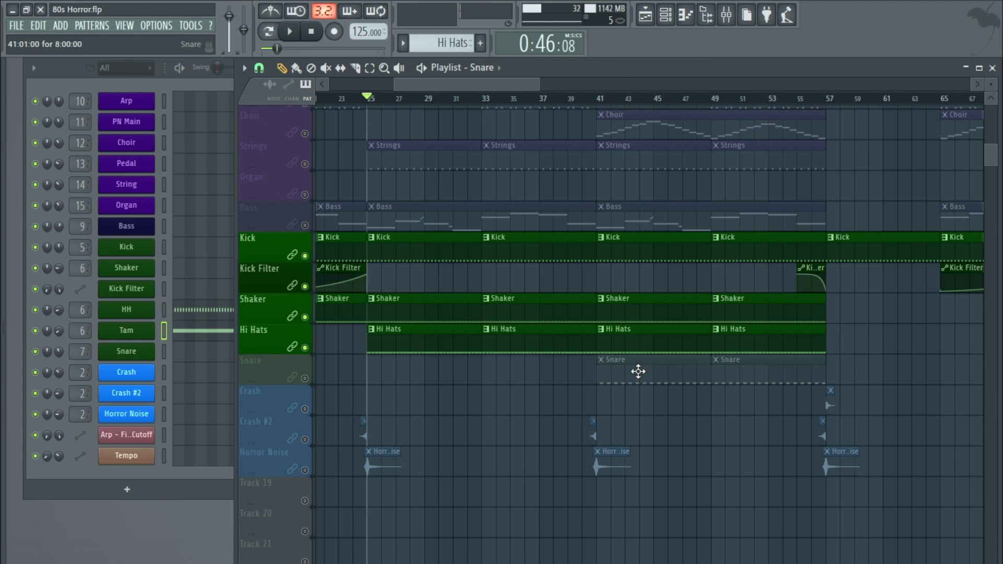
pyautogui.click(144, 349)
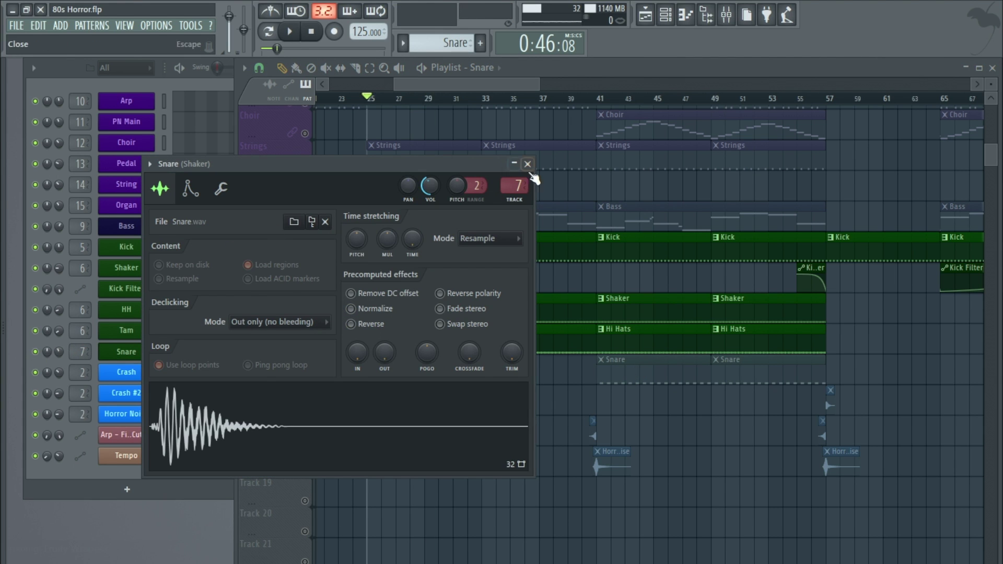
pyautogui.doubleClick(517, 184)
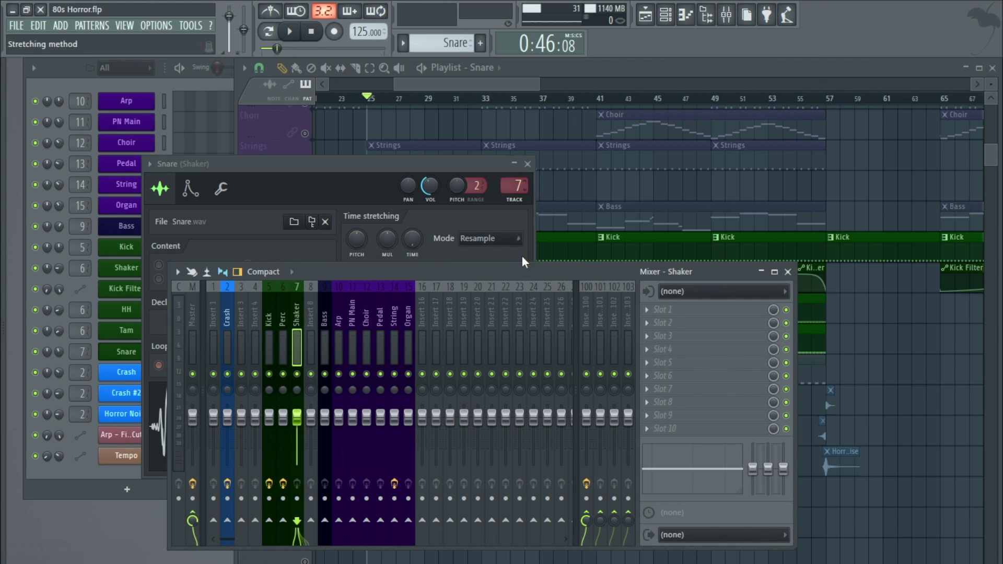
pyautogui.click(311, 310)
pyautogui.click(290, 311)
pyautogui.click(296, 311)
# Open ValhallaVintageVerb on mixer track Insert 100 and examine its preset and settings
pyautogui.click(588, 307)
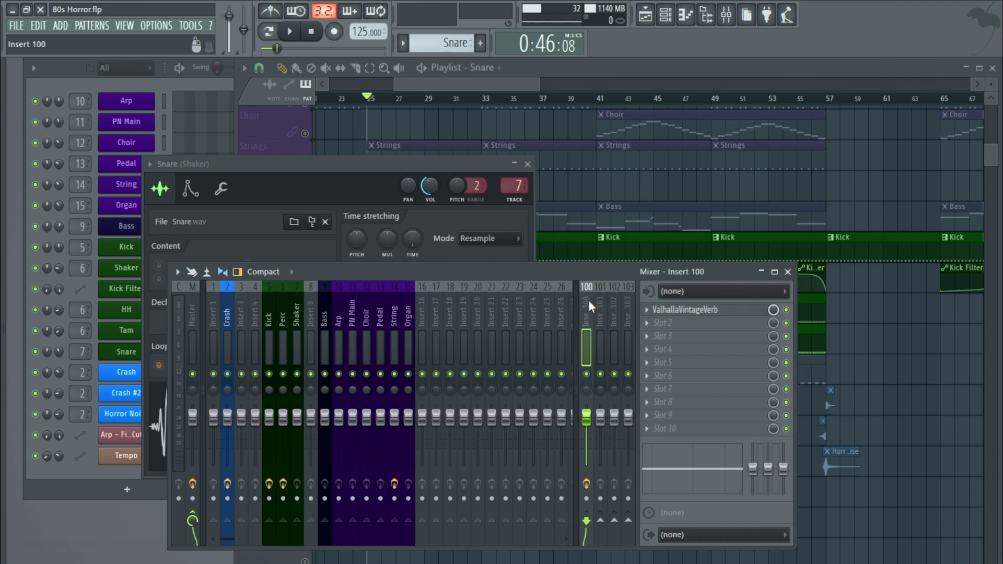
pyautogui.click(646, 336)
pyautogui.click(453, 270)
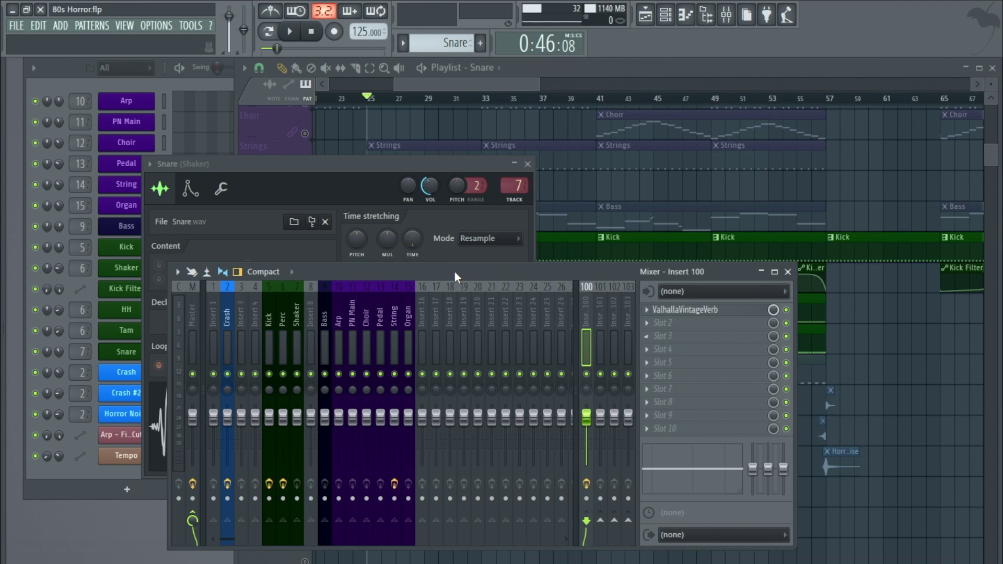
pyautogui.click(690, 313)
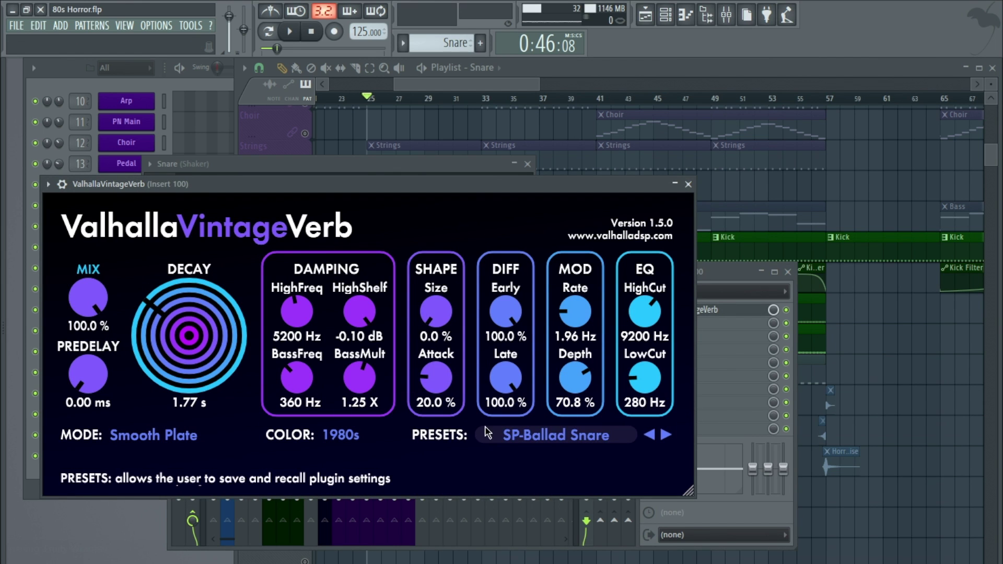
pyautogui.click(572, 440)
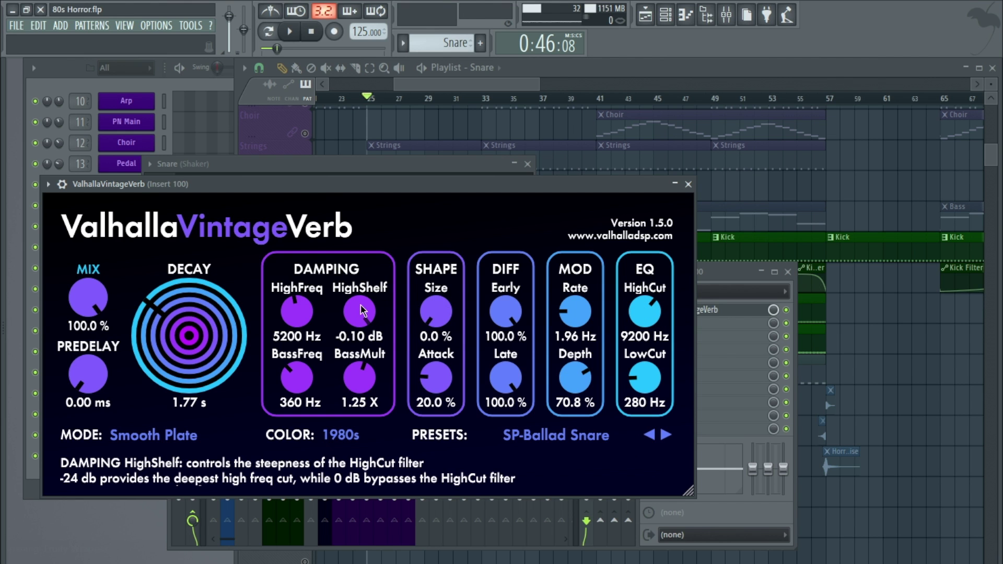
# Set the reverb's HighShelf damping to -1.92 dB and LowCut to 290 Hz, and close the plugin
pyautogui.moveTo(358, 316); pyautogui.dragTo(341, 349)
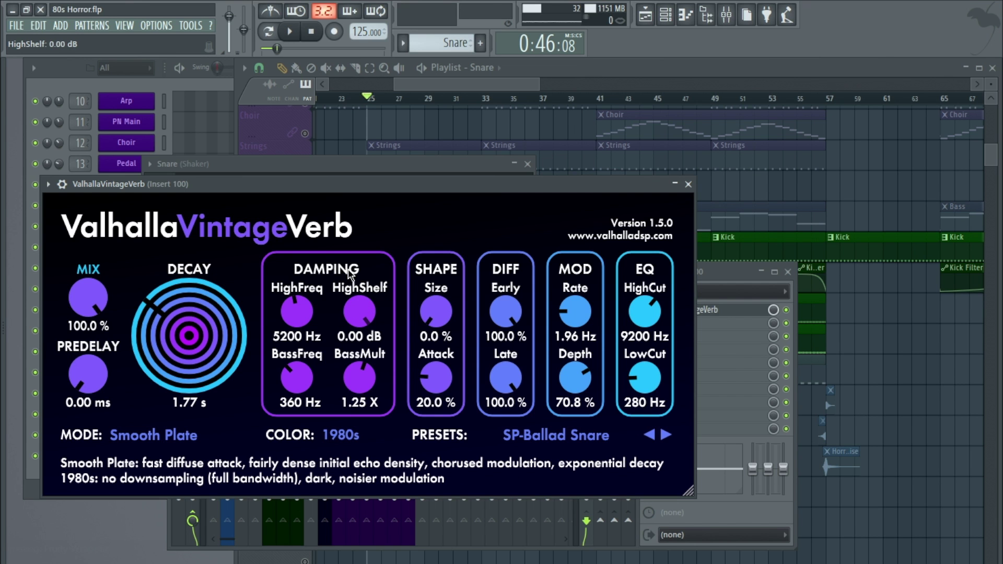
pyautogui.moveTo(346, 305); pyautogui.dragTo(347, 321)
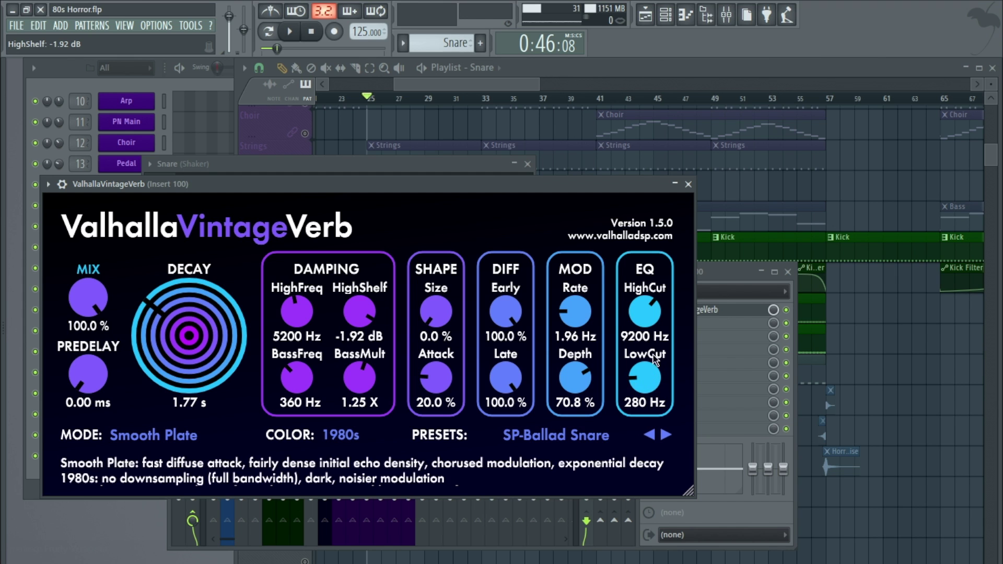
pyautogui.moveTo(640, 360); pyautogui.dragTo(647, 393)
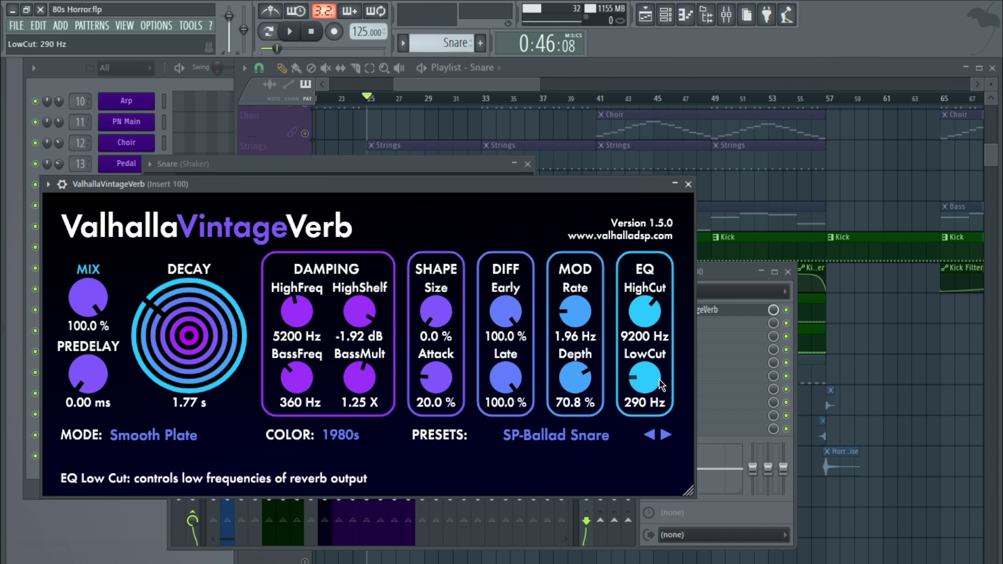
pyautogui.click(688, 184)
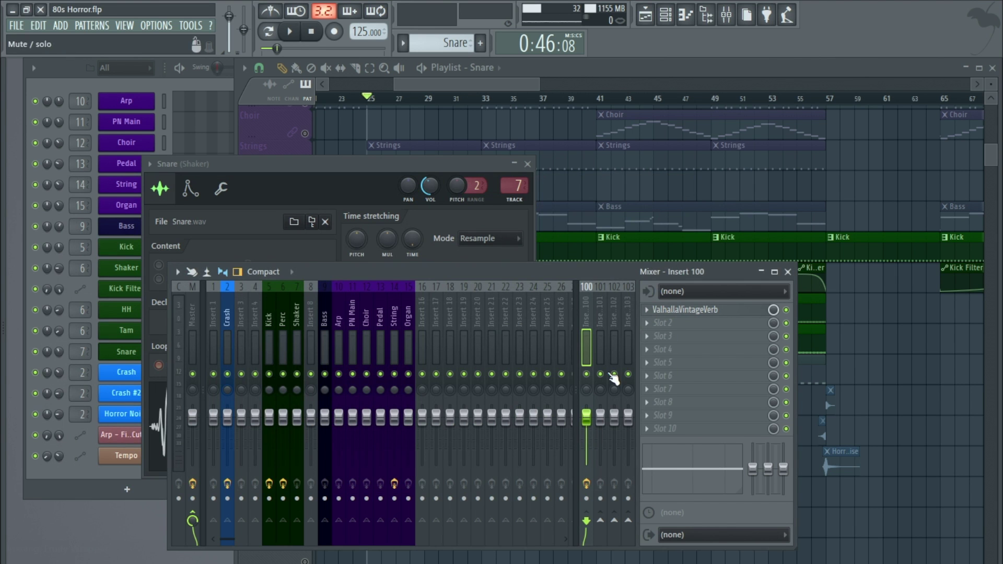
# Rename mixer track 7 to Snare
pyautogui.click(295, 306)
pyautogui.rightClick(294, 305)
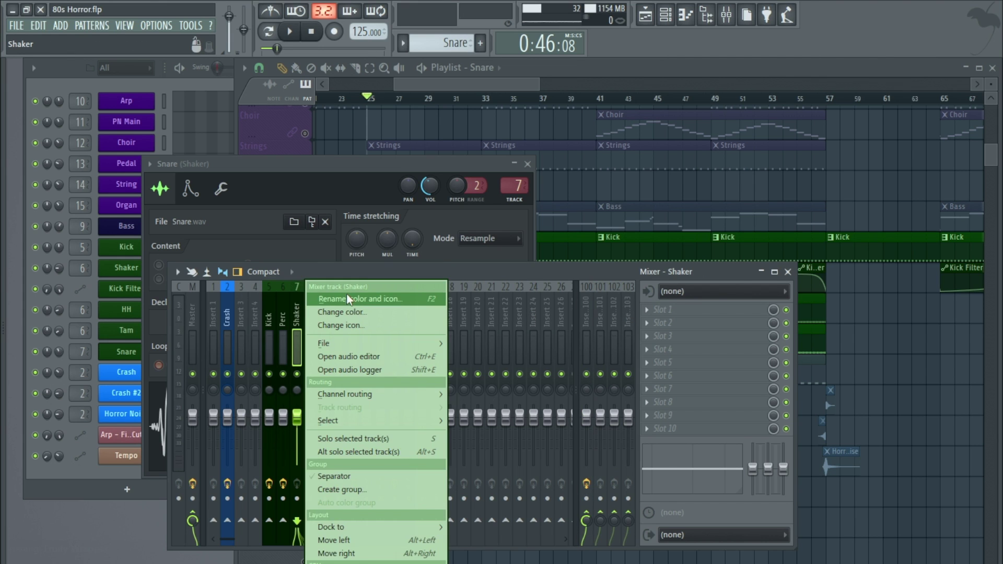
pyautogui.click(346, 294)
pyautogui.write('Snare')
pyautogui.press('Return')
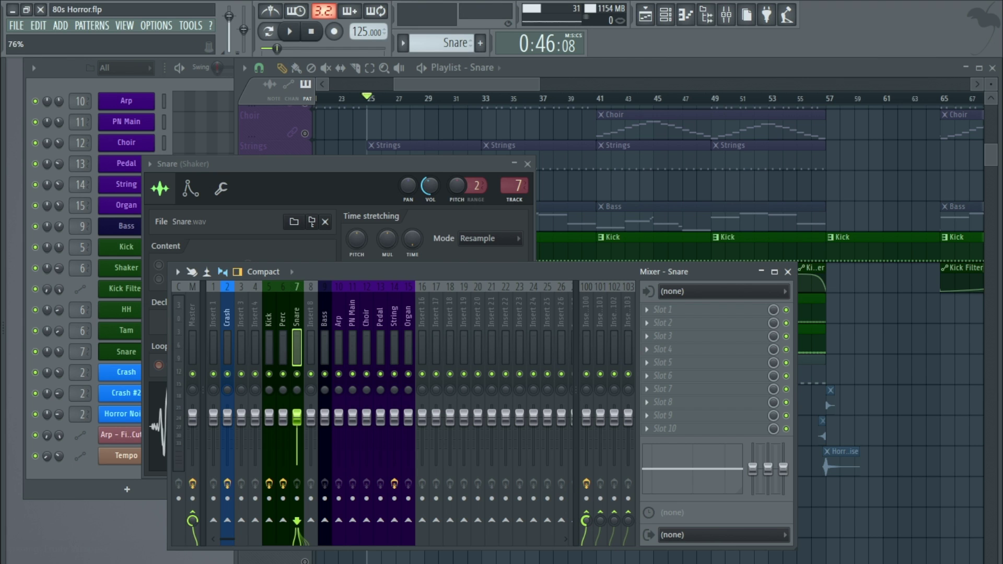
# Vary the Snare track's send to Insert 100 while the pattern plays, leave it at about 79%, and close the mixer and sampler windows
pyautogui.click(292, 33)
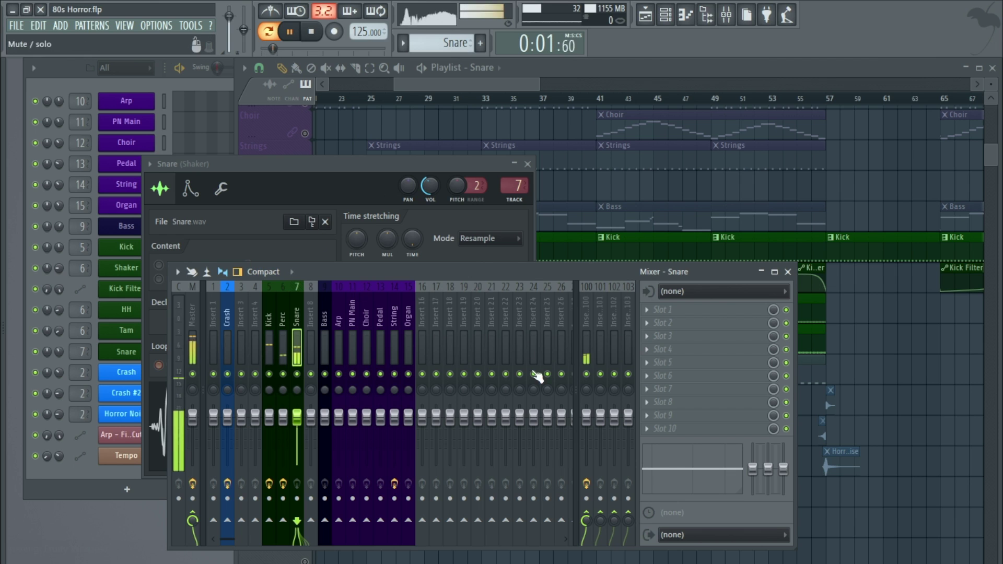
pyautogui.click(585, 520)
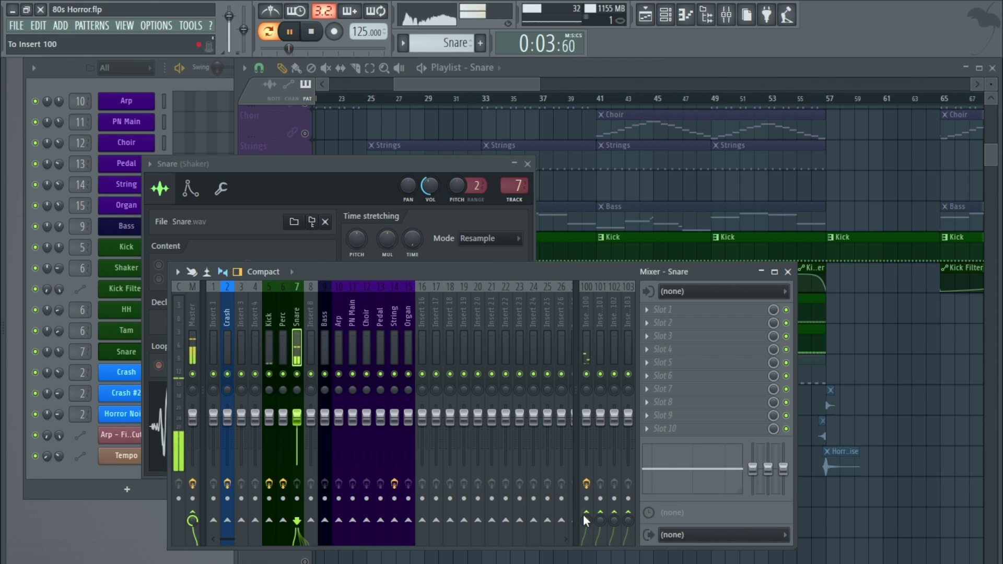
pyautogui.moveTo(586, 522); pyautogui.dragTo(586, 486)
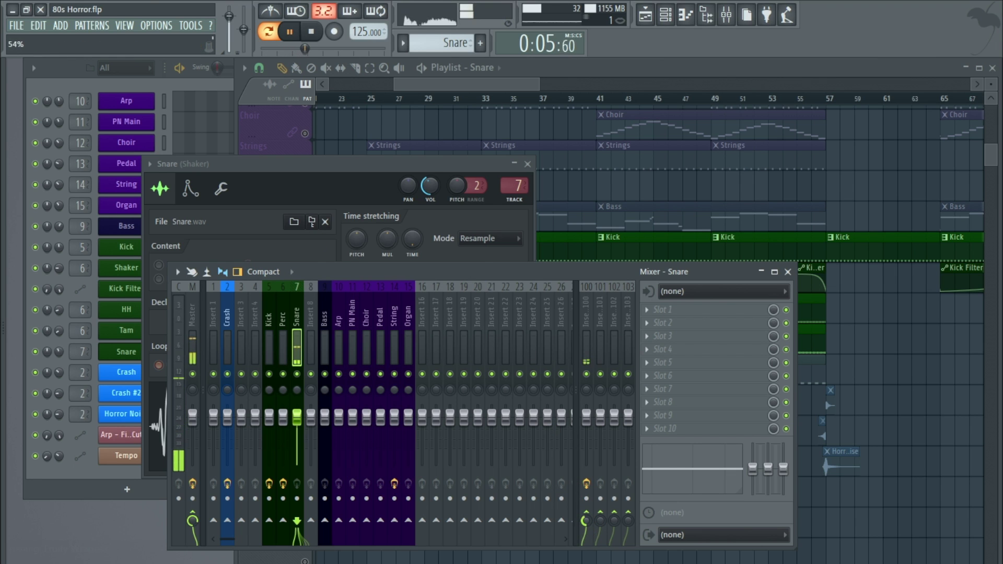
pyautogui.moveTo(586, 521); pyautogui.dragTo(586, 517)
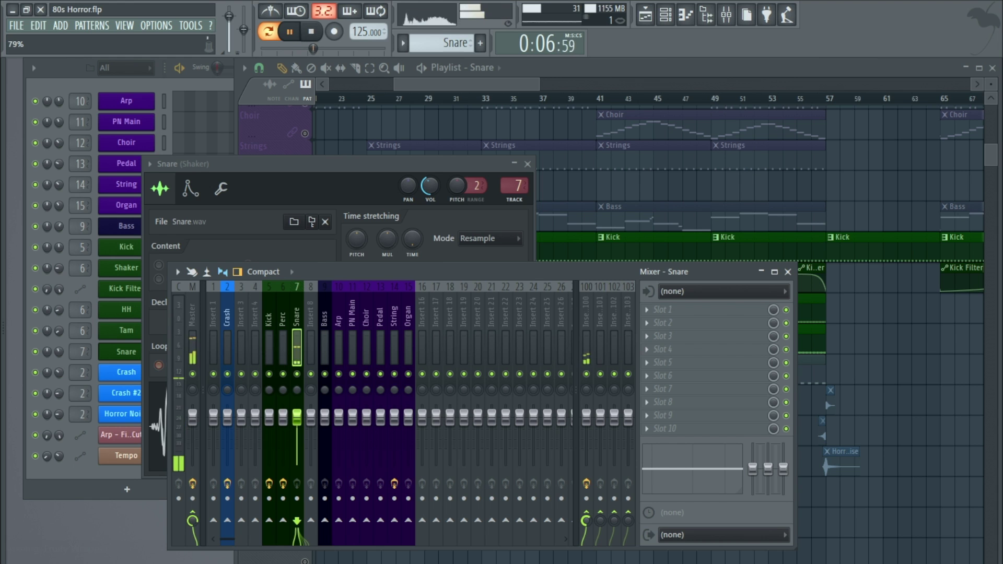
pyautogui.click(788, 272)
pyautogui.click(527, 164)
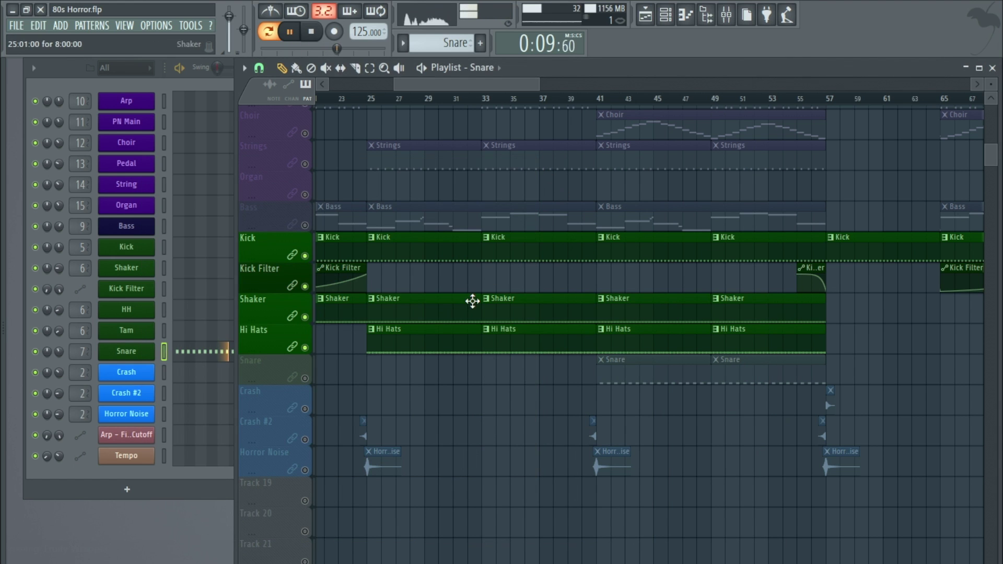
# Enable the Snare playlist track and play the drum tracks in song mode from bar 41
pyautogui.click(304, 378)
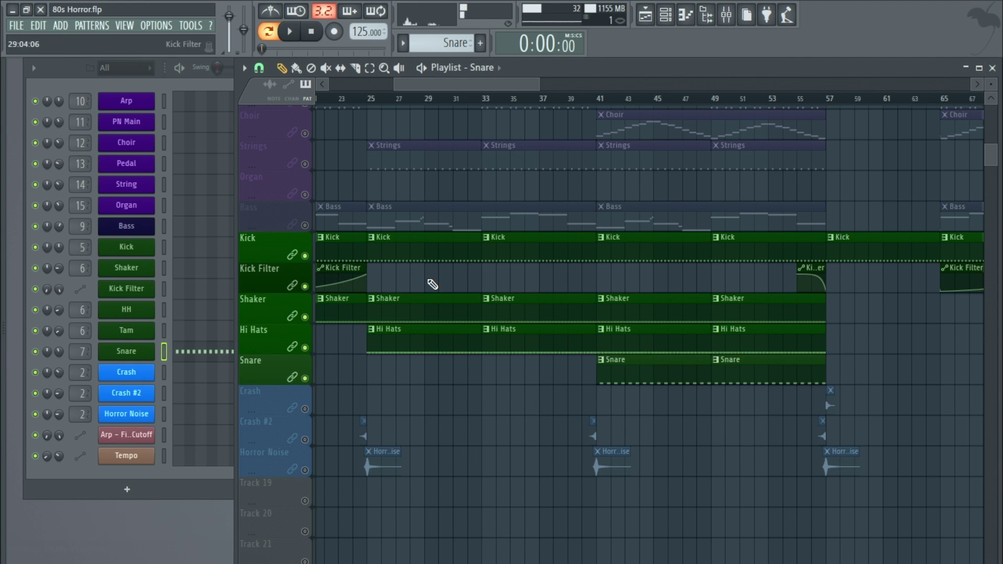
pyautogui.click(601, 99)
pyautogui.press('l')
pyautogui.click(293, 34)
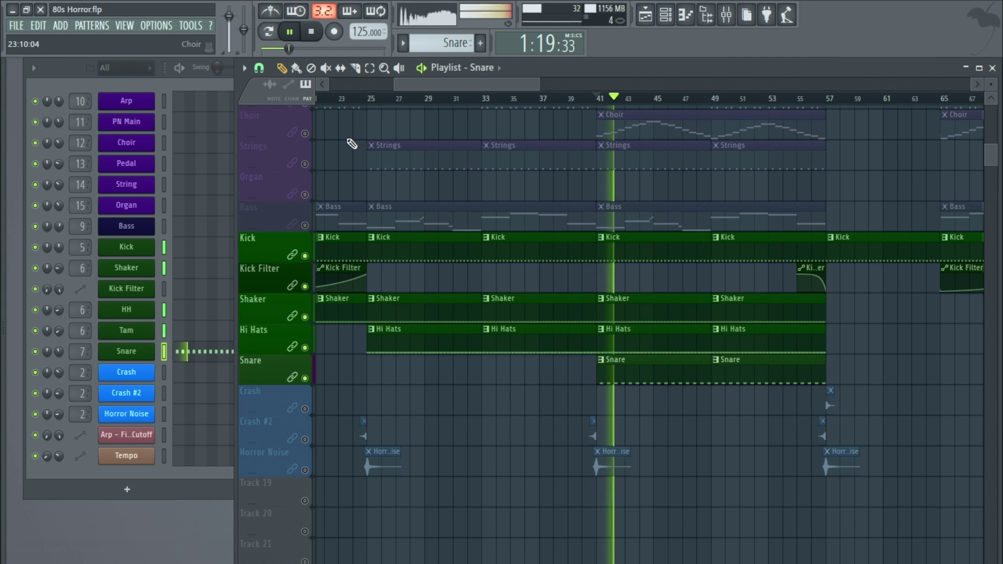
# Bring in the Bass track and all remaining playlist tracks during playback, and stop the song
pyautogui.scroll(-3, 351, 144)
pyautogui.scroll(5, 351, 144)
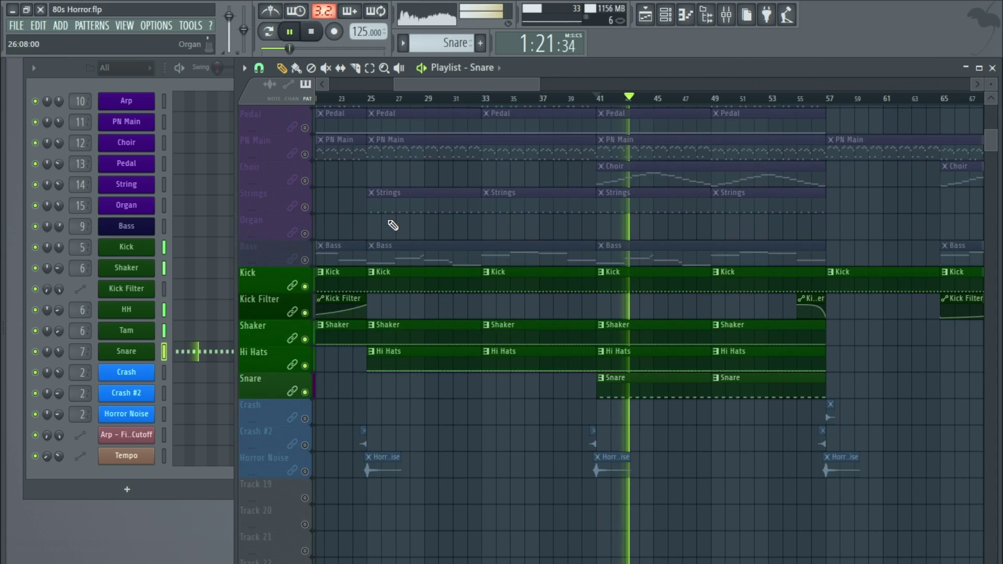
pyautogui.click(306, 365)
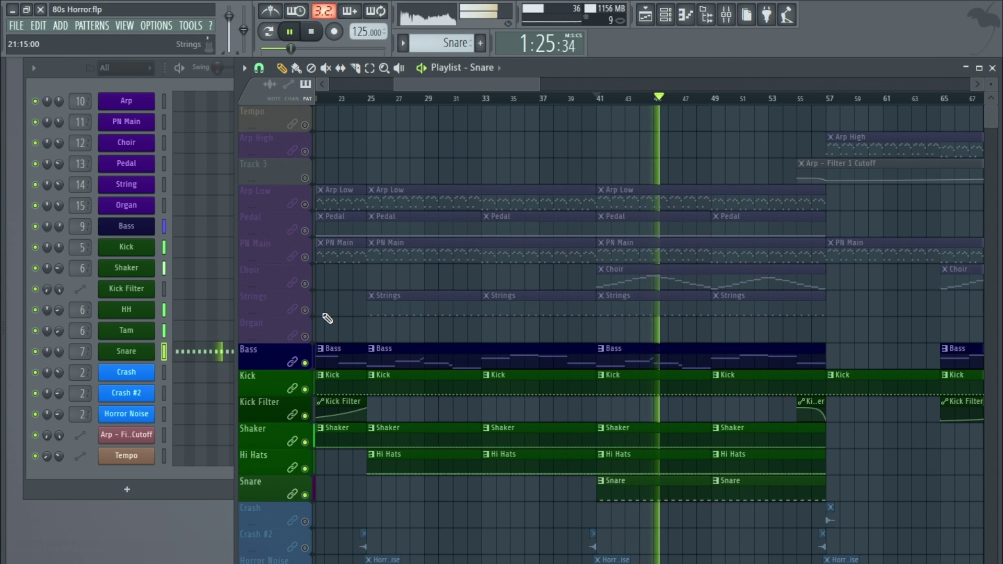
pyautogui.rightClick(308, 125)
pyautogui.rightClick(307, 125)
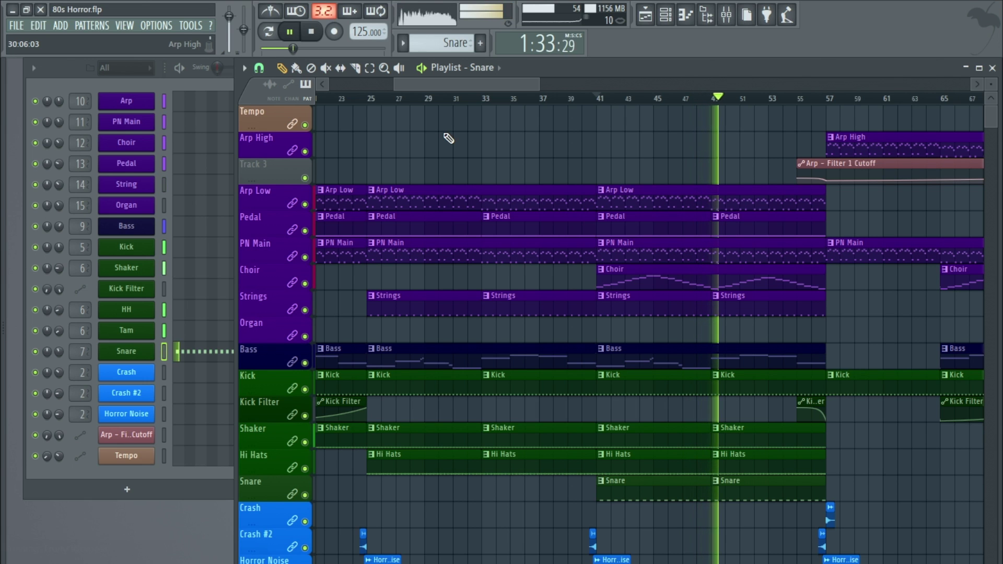
pyautogui.click(320, 33)
# Solo the Crash playlist track and audition its clip at bar 57
pyautogui.keyDown('ctrl'); pyautogui.scroll(-2, 557, 185); pyautogui.keyUp('ctrl')
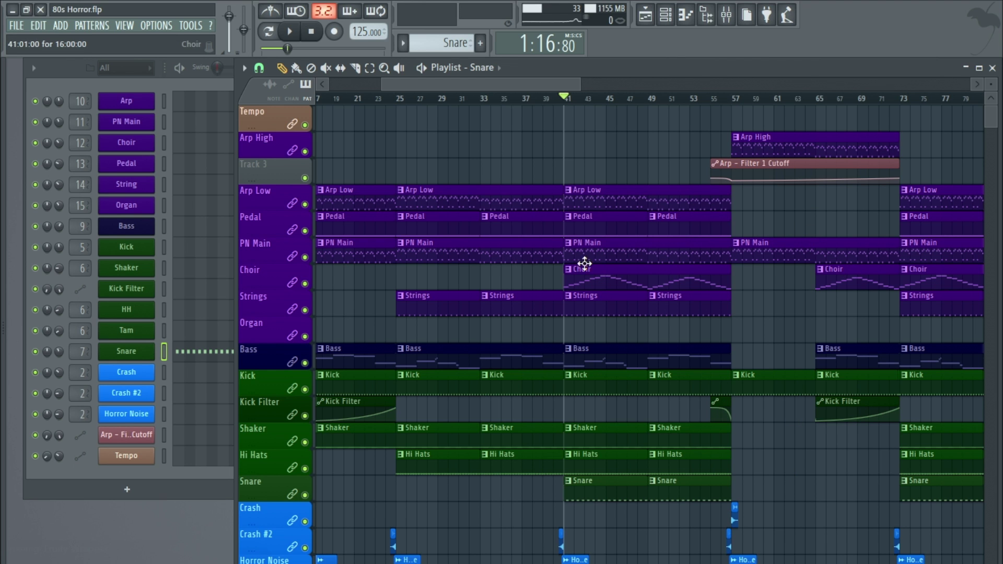
pyautogui.scroll(-2, 545, 155)
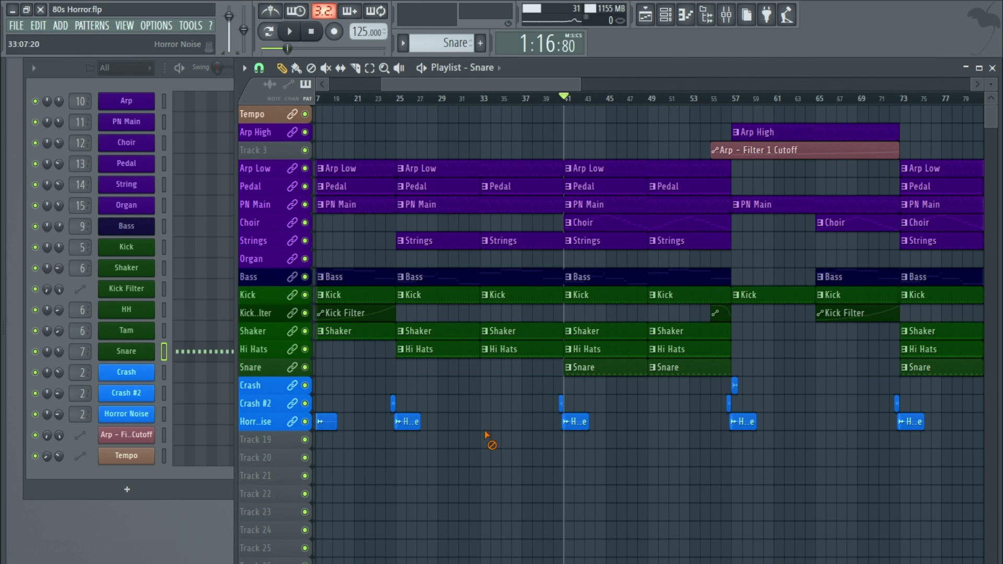
pyautogui.scroll(-3, 494, 413)
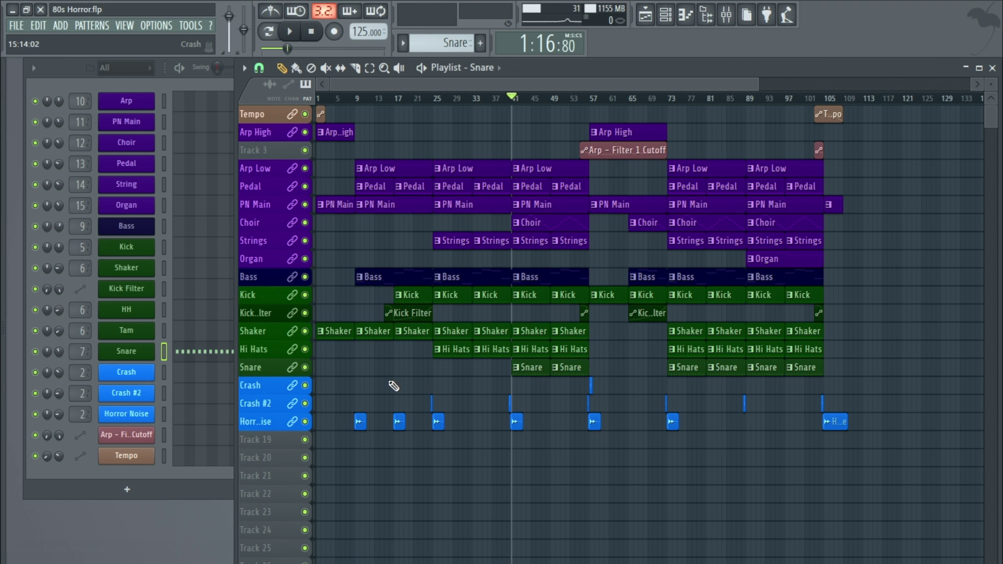
pyautogui.scroll(4, 362, 400)
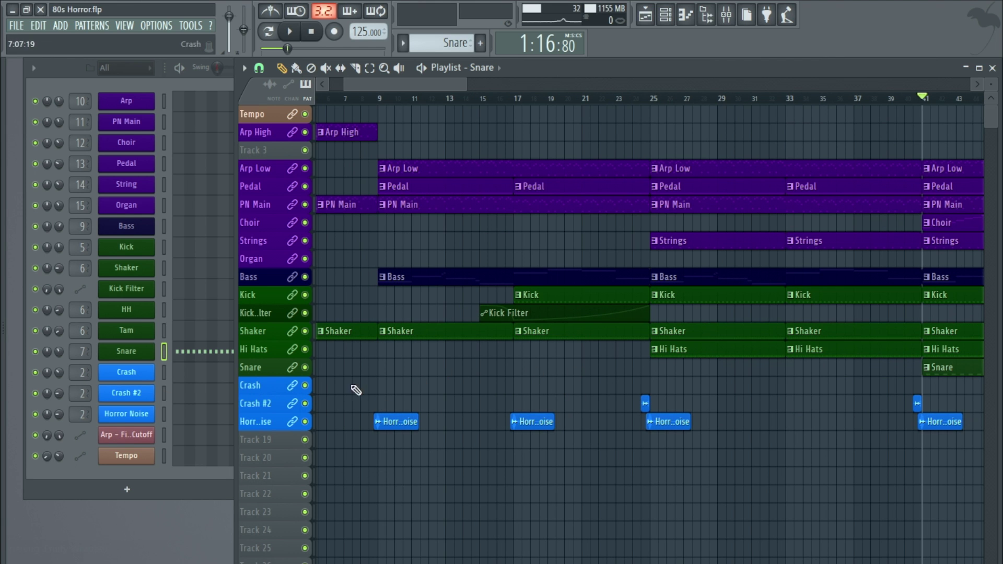
pyautogui.rightClick(305, 386)
pyautogui.scroll(-3, 271, 388)
pyautogui.scroll(5, 768, 349)
pyautogui.click(551, 99)
pyautogui.press('space')
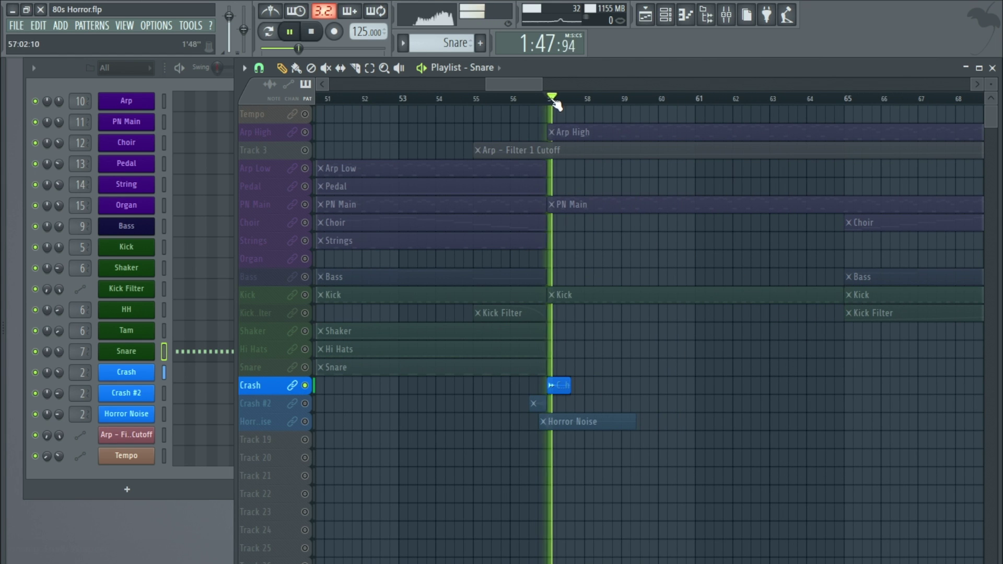
pyautogui.press('space')
# Open the Crash channel's mixer track, bypass its effects, and audition the crash clip dry from bar 57
pyautogui.doubleClick(81, 373)
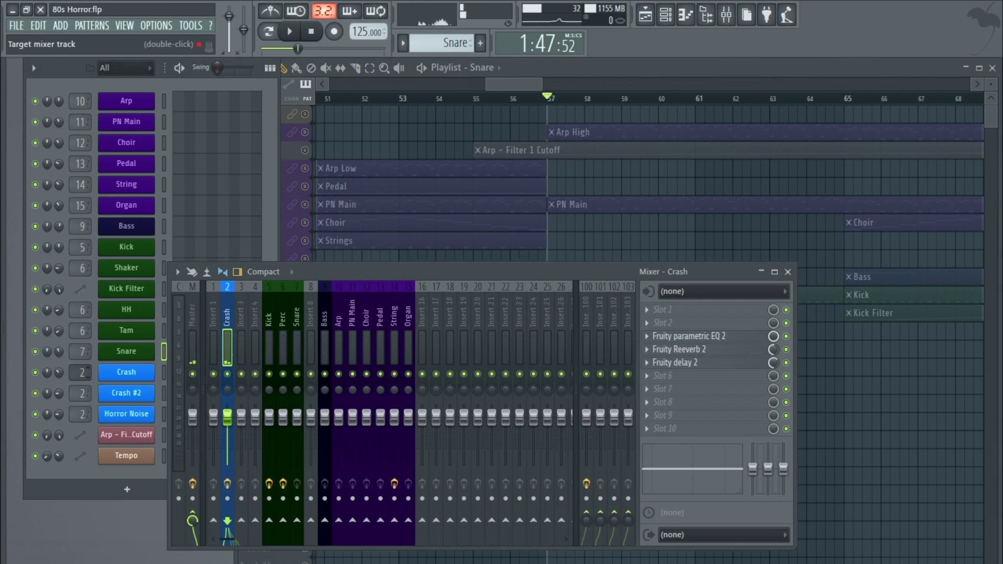
pyautogui.press('space')
pyautogui.press('space')
# Open Fruity parametric EQ 2 on the Crash track, re-enable it, and audition the equalized crash
pyautogui.click(712, 337)
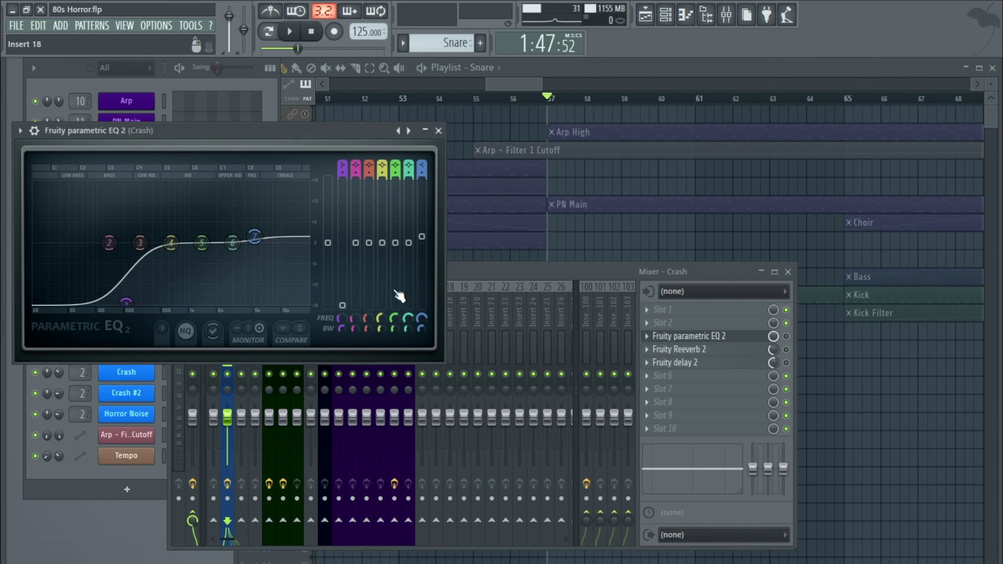
pyautogui.click(787, 337)
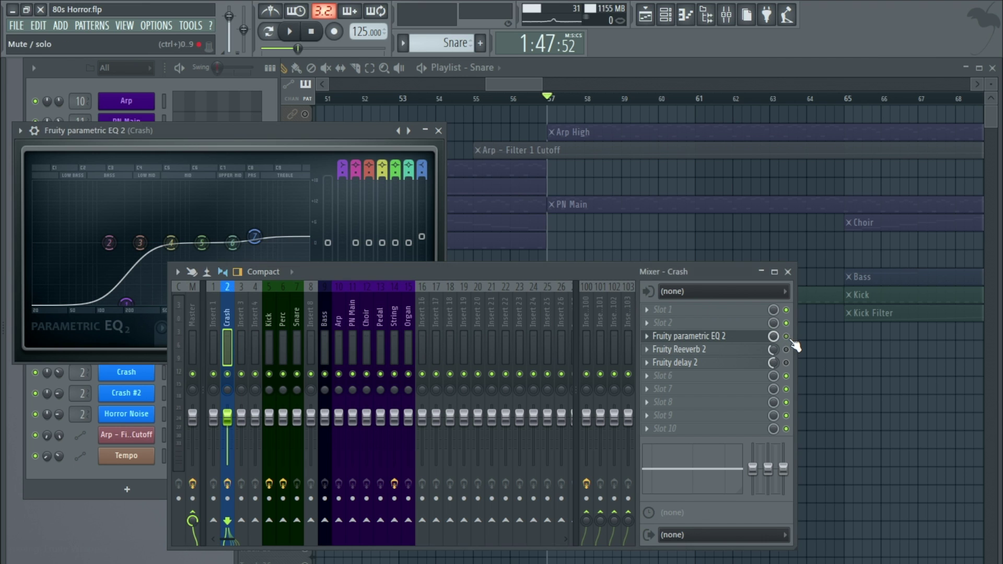
pyautogui.press('space')
pyautogui.press('space')
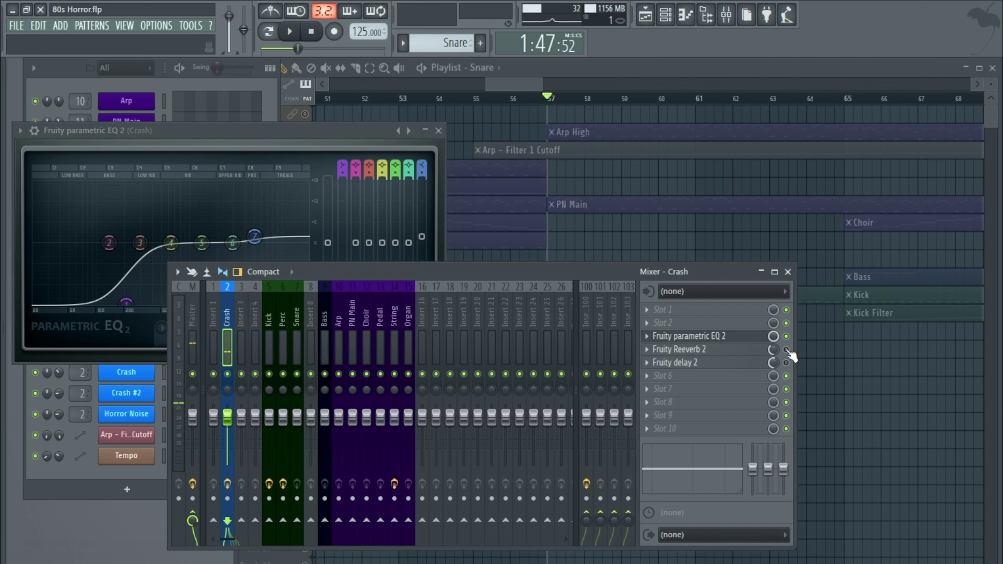
# Re-enable Fruity Reeverb 2 on the Crash track, open its editor, and audition the crash with reverb
pyautogui.click(732, 352)
pyautogui.press('space')
pyautogui.press('space')
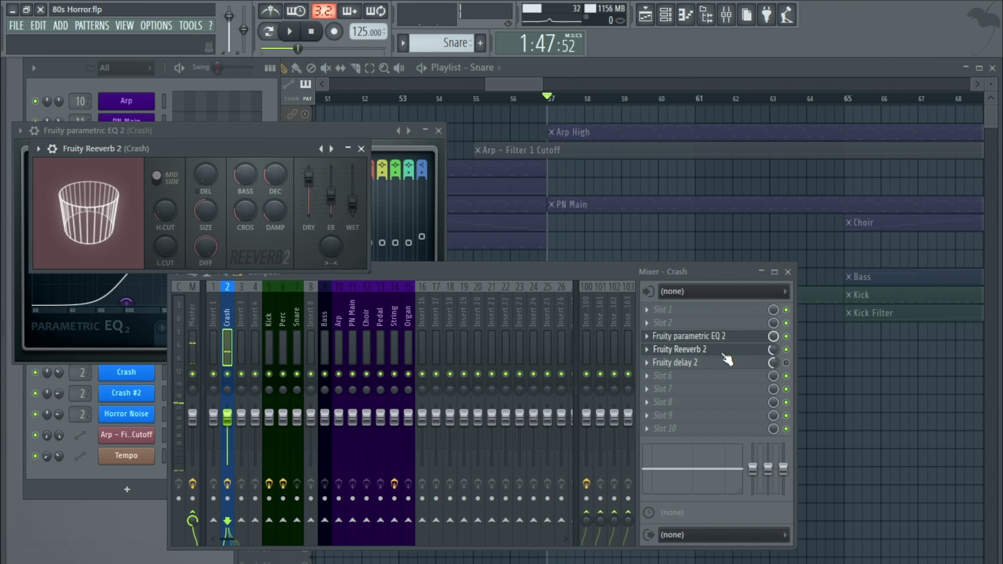
# Re-enable Fruity delay 2 on the Crash track, audition the crash with delay, and arrange the delay and reverb editors to view both
pyautogui.click(786, 363)
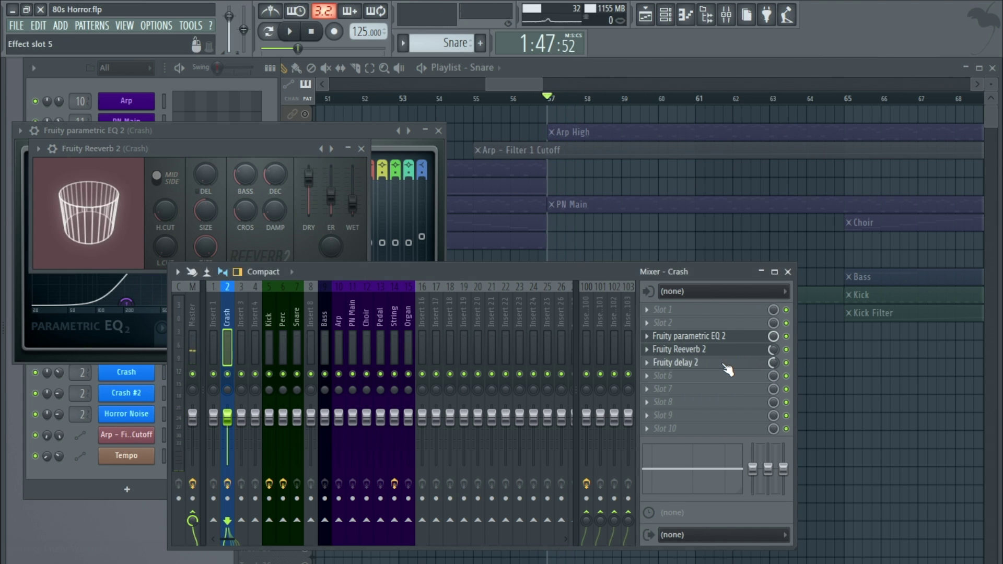
pyautogui.click(726, 362)
pyautogui.press('space')
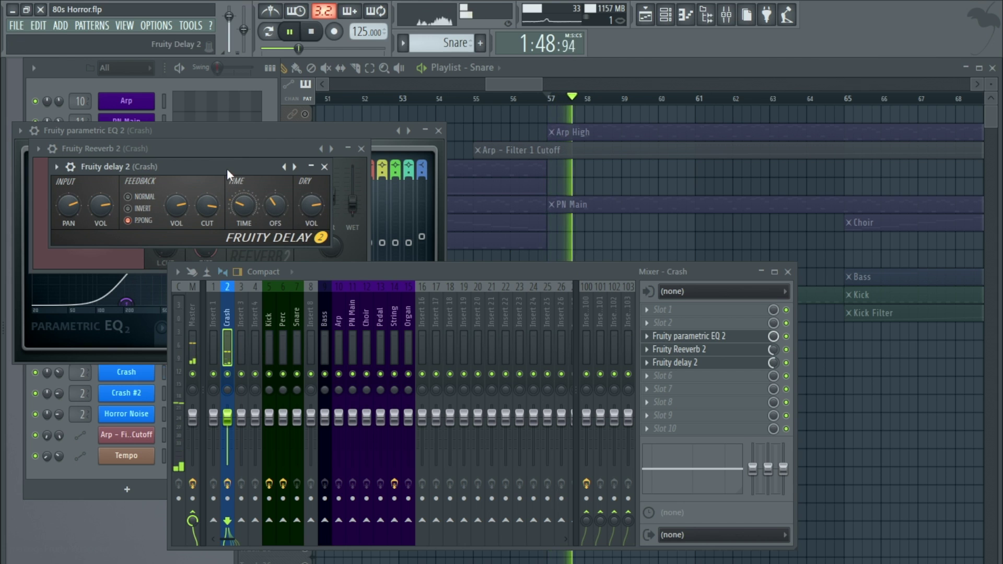
pyautogui.moveTo(226, 168); pyautogui.dragTo(276, 316)
pyautogui.press('space')
pyautogui.click(278, 151)
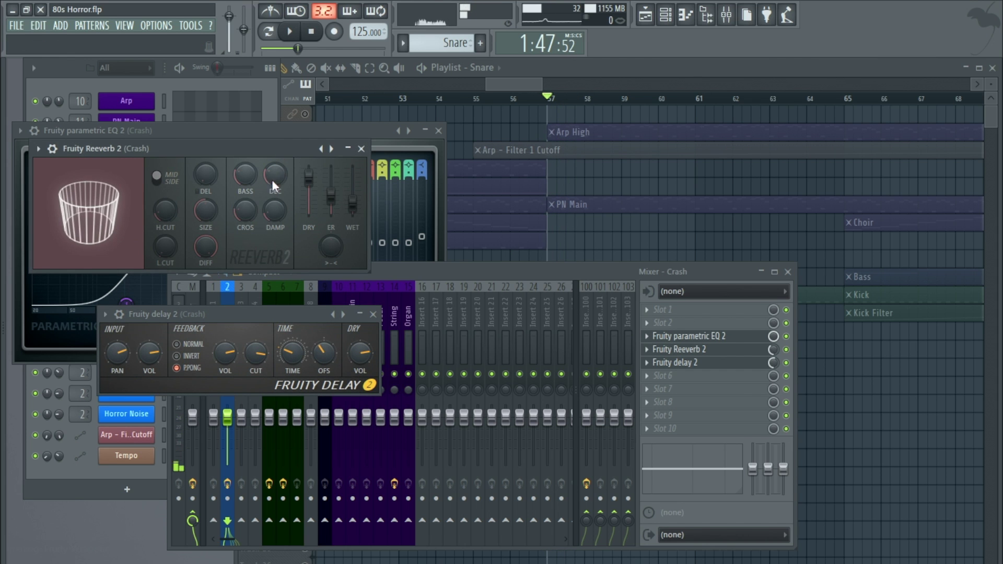
pyautogui.moveTo(263, 310); pyautogui.dragTo(366, 265)
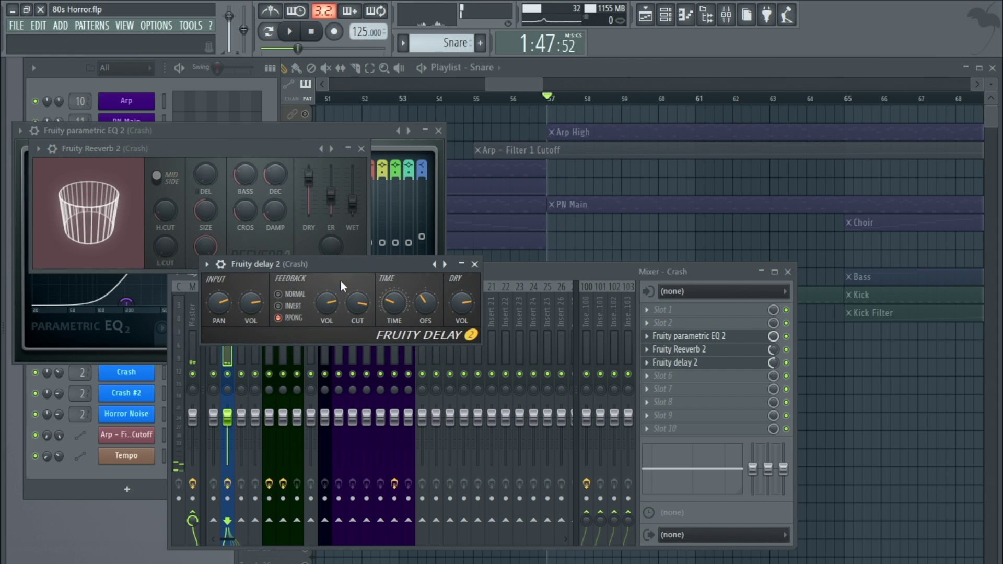
# Browse the Fruity delay 2 presets, change the delay's feedback volume and cutoff, and audition the crash
pyautogui.click(206, 264)
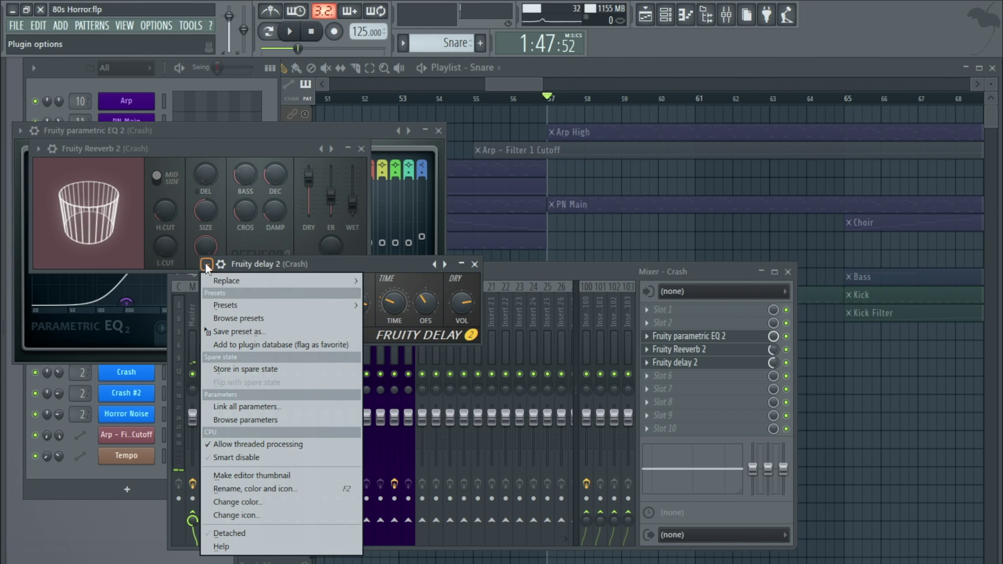
pyautogui.moveTo(239, 306)
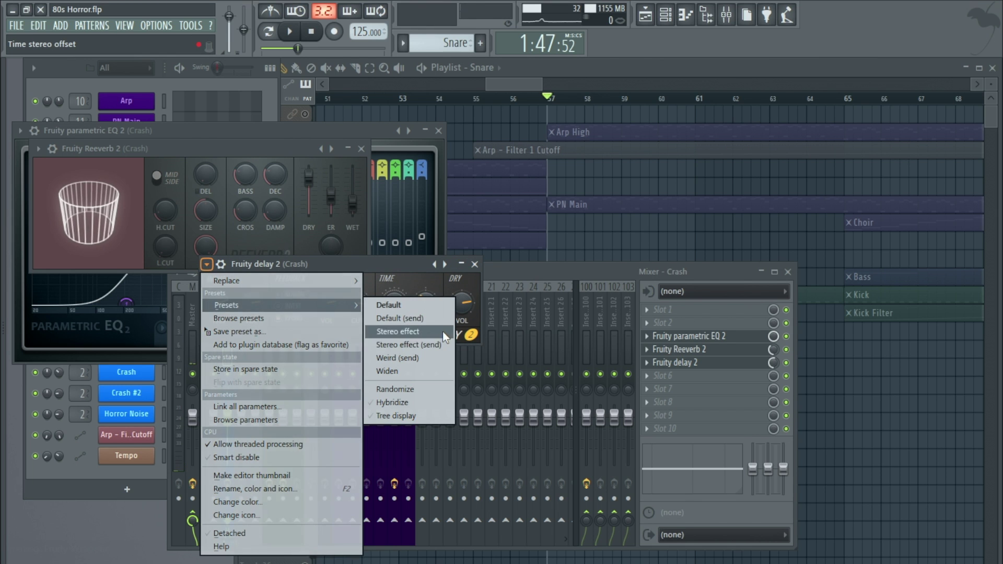
pyautogui.click(382, 330)
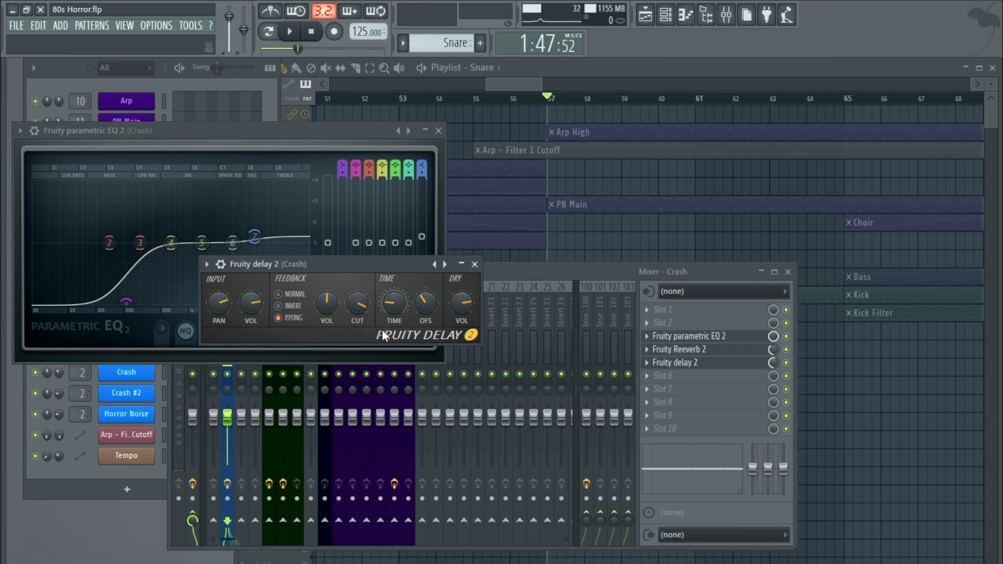
pyautogui.press('space')
pyautogui.press('space')
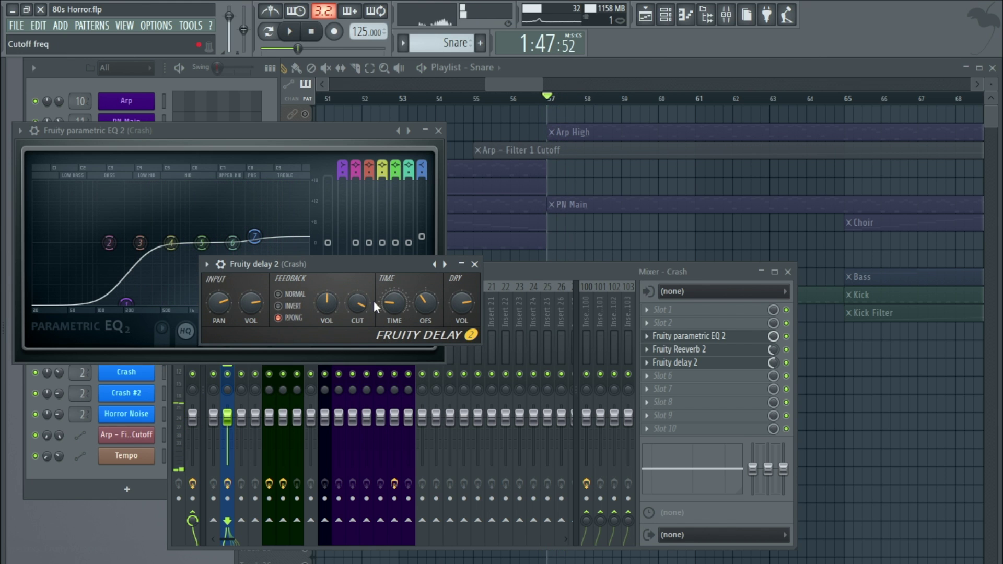
pyautogui.press('space')
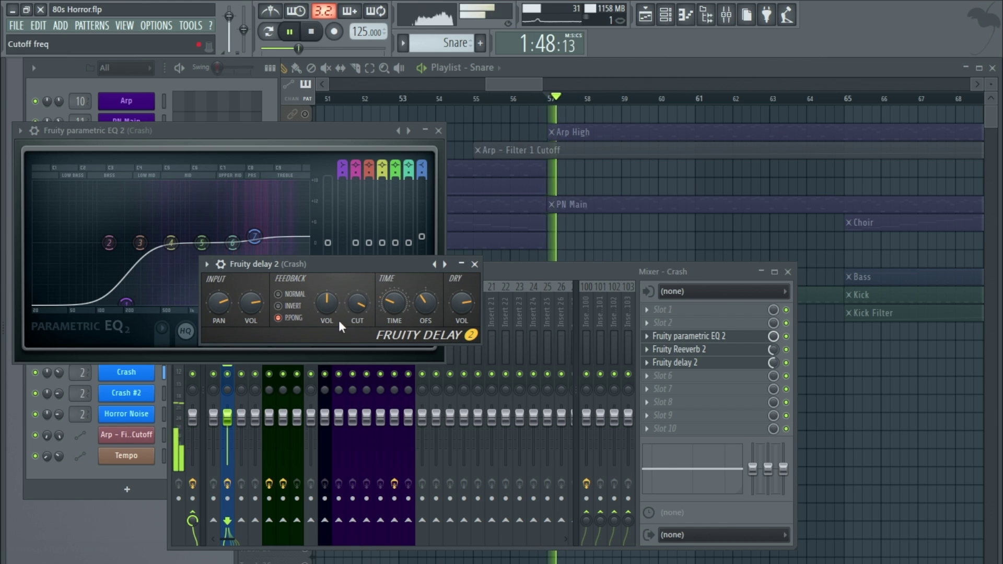
pyautogui.press('space')
# Try different feedback volumes in Fruity delay 2, auditioning the crash each time, and leave the feedback above its midpoint
pyautogui.moveTo(320, 306); pyautogui.dragTo(320, 290)
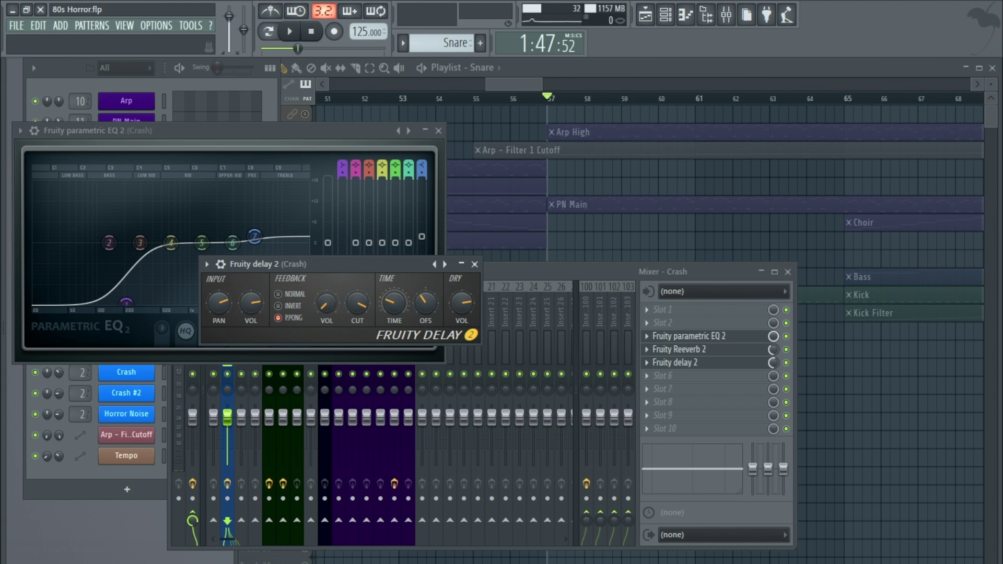
pyautogui.press('space')
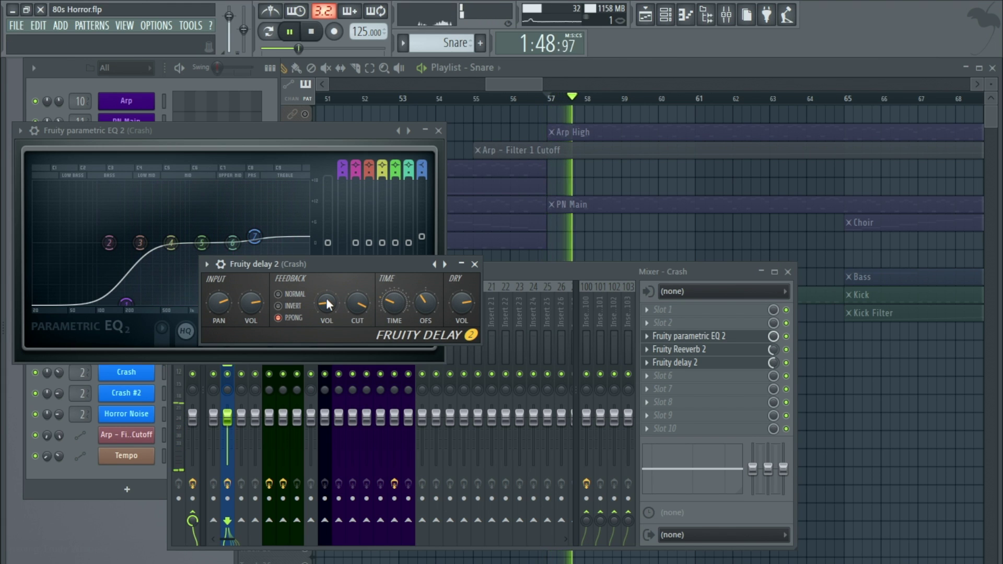
pyautogui.press('space')
pyautogui.moveTo(326, 298); pyautogui.dragTo(327, 282)
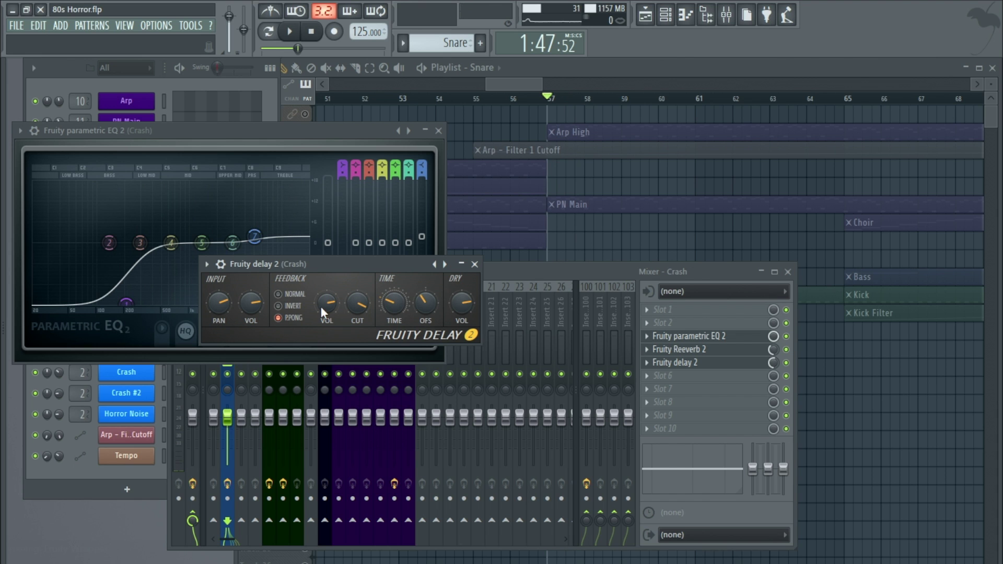
pyautogui.press('space')
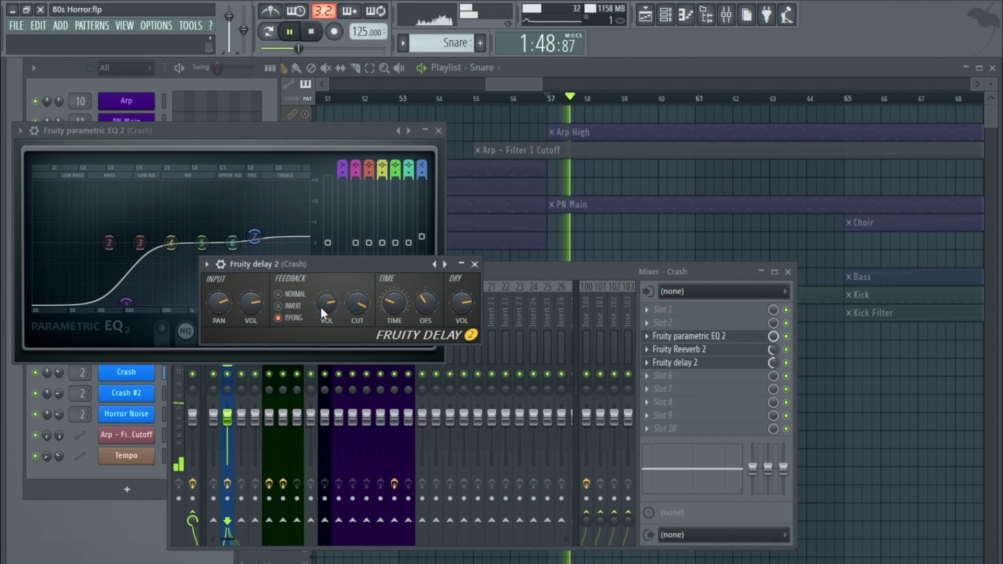
pyautogui.press('space')
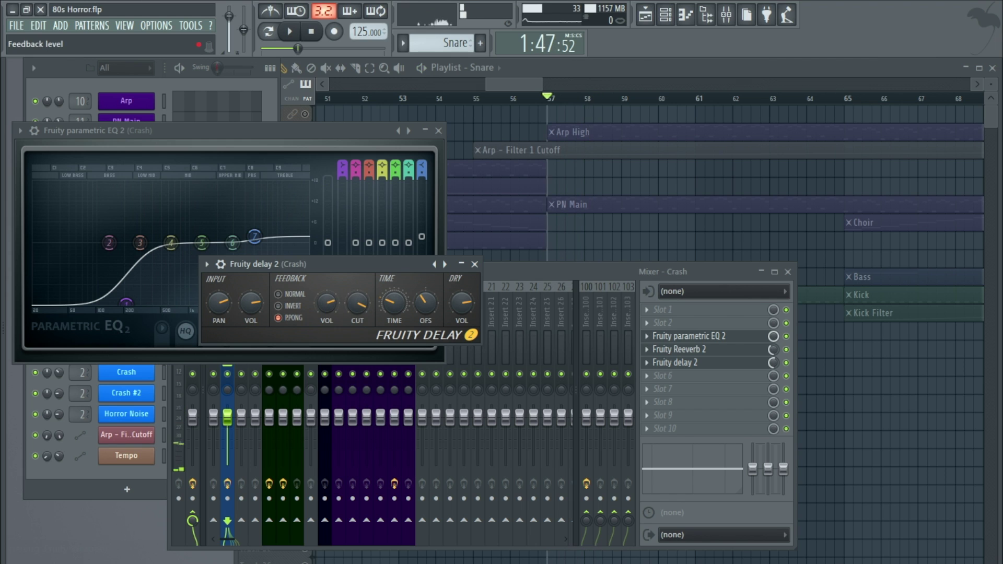
# Adjust the Crash track's effect mix level to 39%, audition the clip, and close the delay, mixer and EQ windows
pyautogui.click(474, 265)
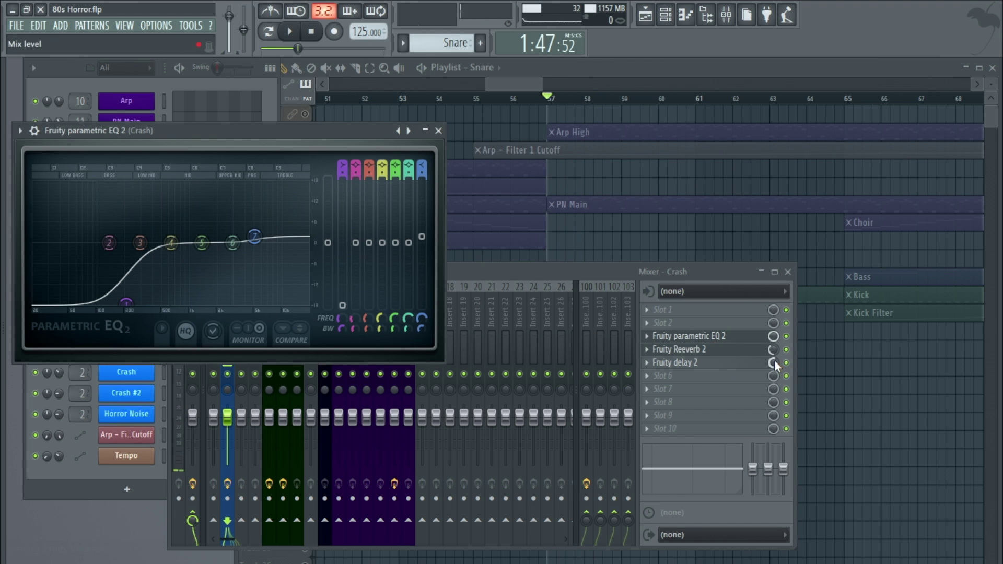
pyautogui.moveTo(773, 363); pyautogui.dragTo(774, 356)
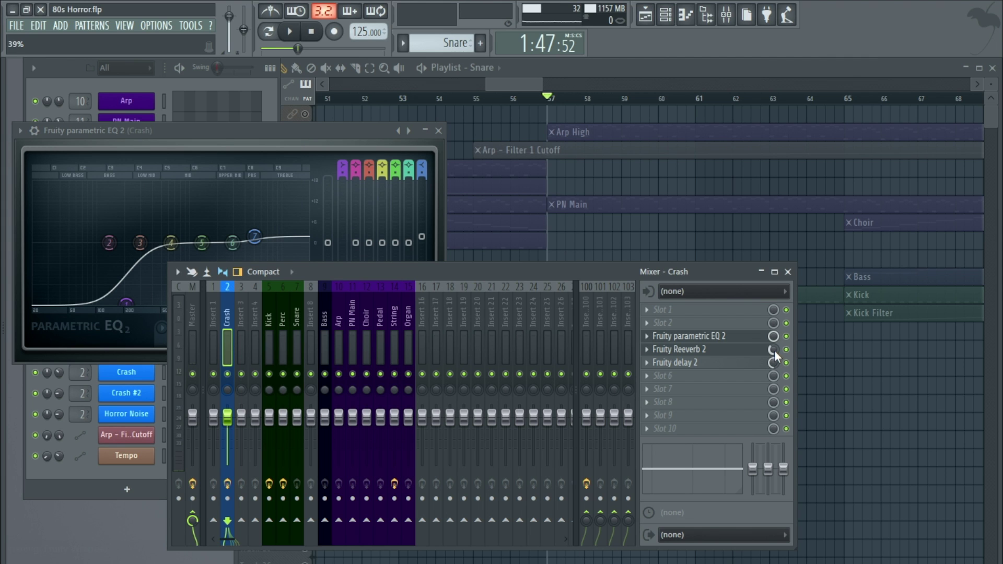
pyautogui.press('space')
pyautogui.click(788, 272)
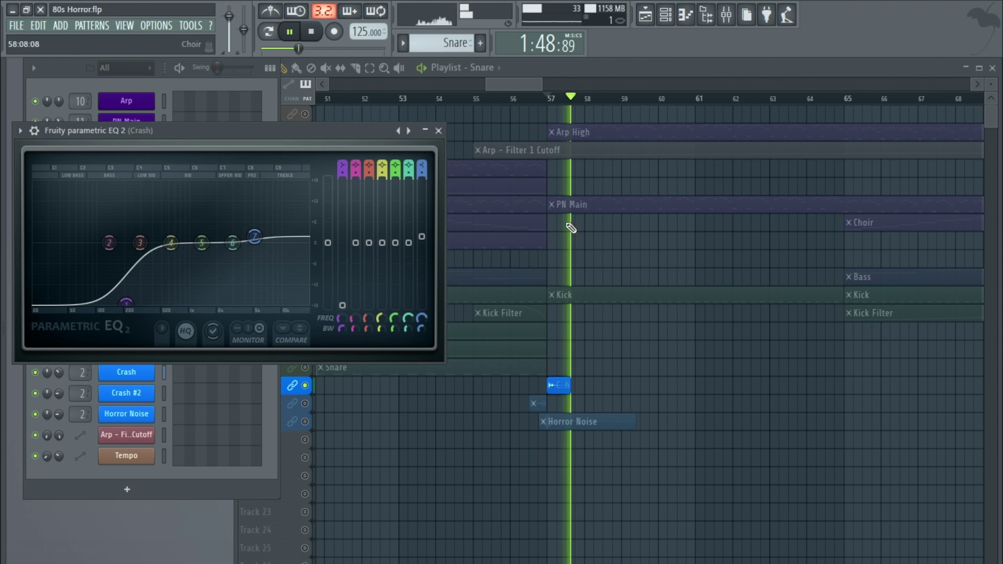
pyautogui.click(439, 131)
pyautogui.press('space')
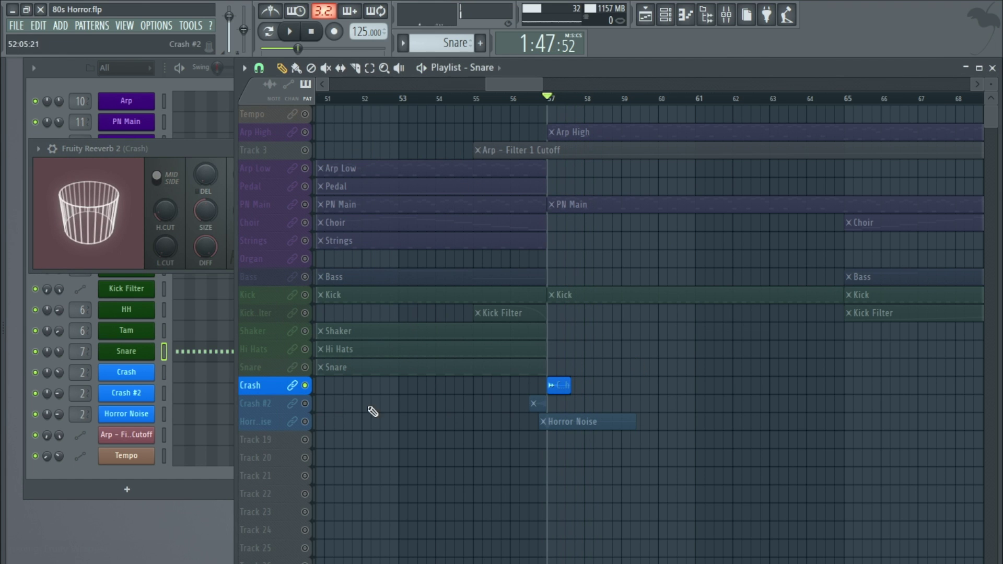
# Enable the Crash #2 playlist track and check its clip's channel settings, including the Reverse option
pyautogui.click(307, 405)
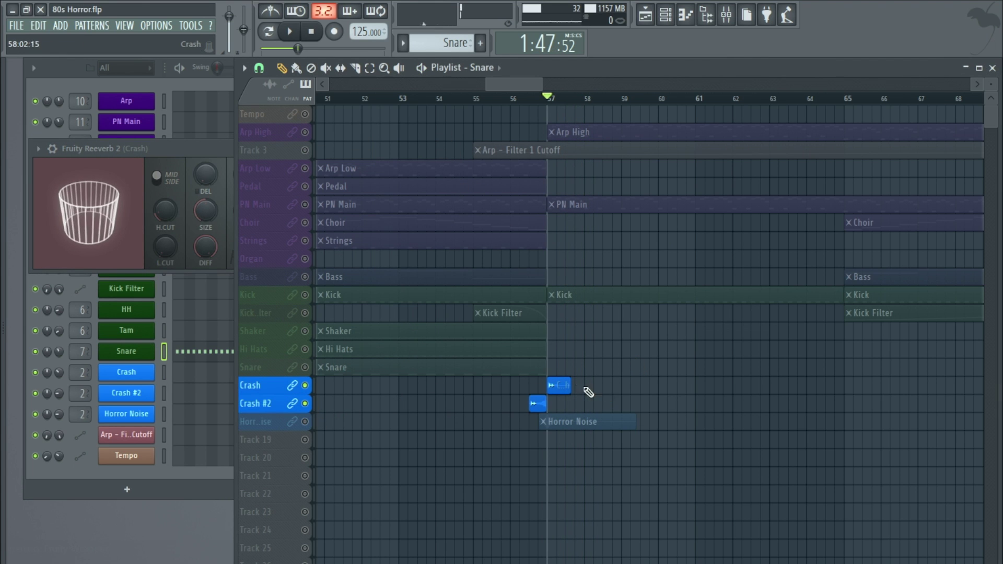
pyautogui.scroll(3, 589, 392)
pyautogui.doubleClick(516, 425)
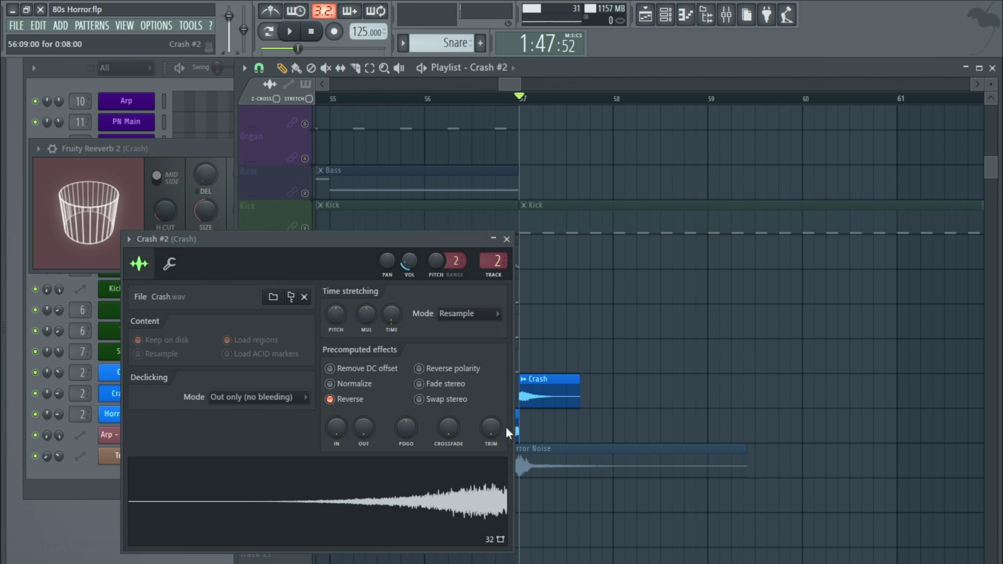
pyautogui.click(506, 239)
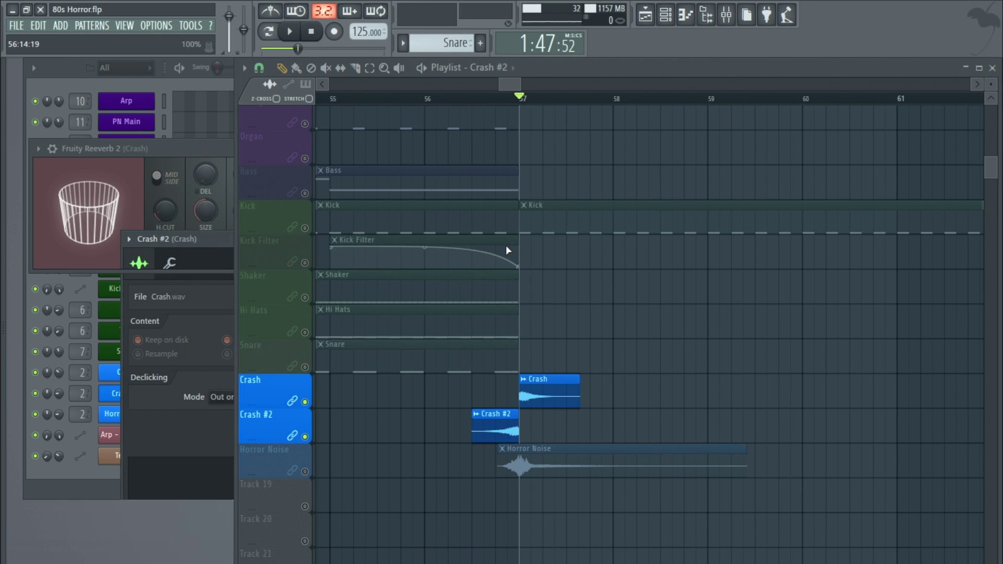
# Play the Crash #2 and Crash clips together from bar 56 and stop the song
pyautogui.click(443, 101)
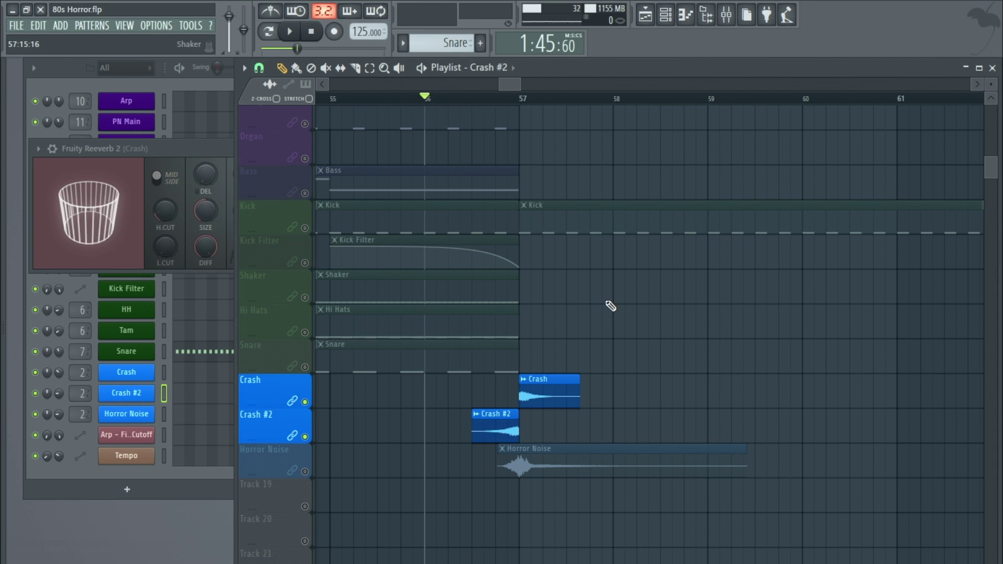
pyautogui.press('space')
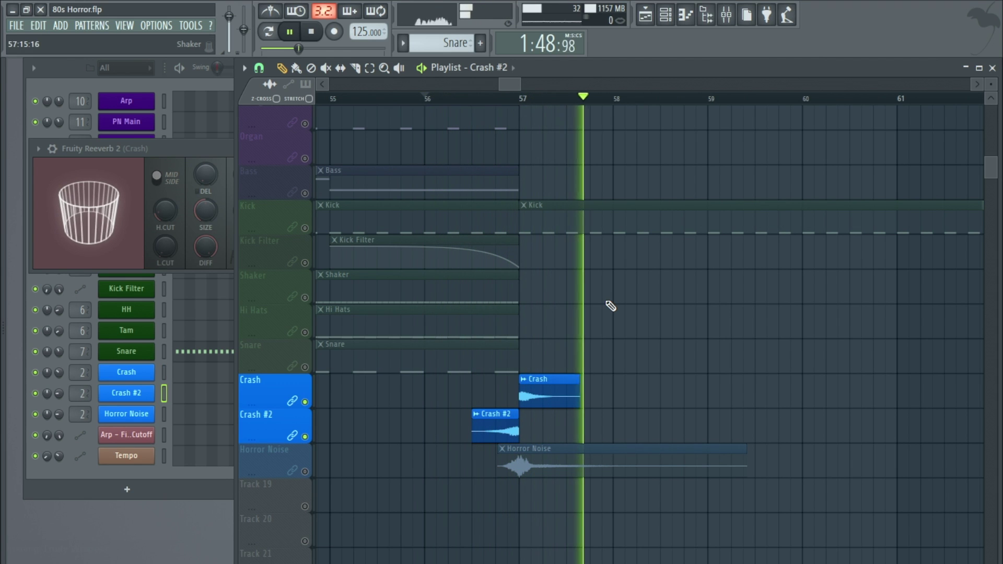
pyautogui.press('space')
# Enable the Horror Noise playlist track and inspect its clip's channel settings and waveform
pyautogui.scroll(-3, 610, 308)
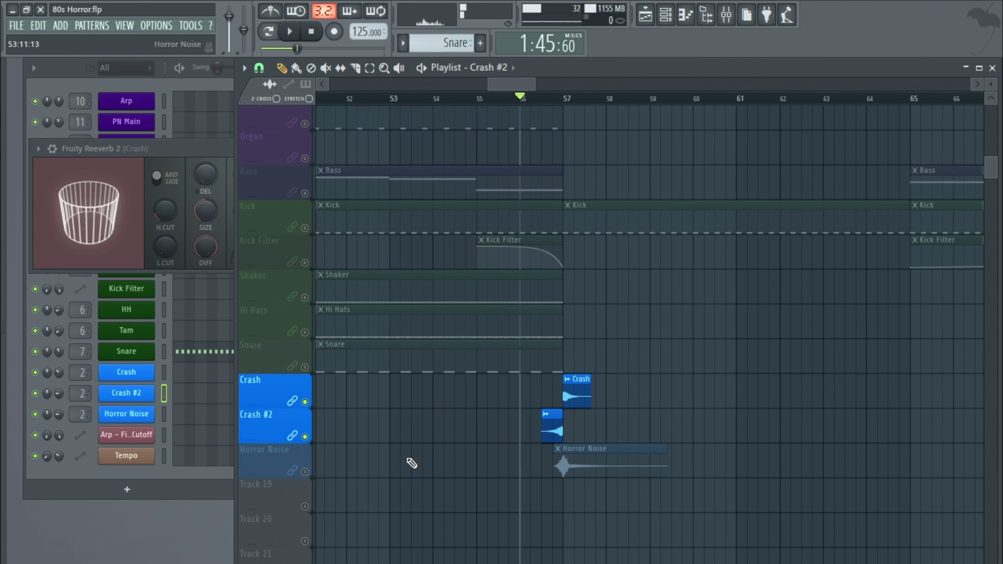
pyautogui.click(307, 472)
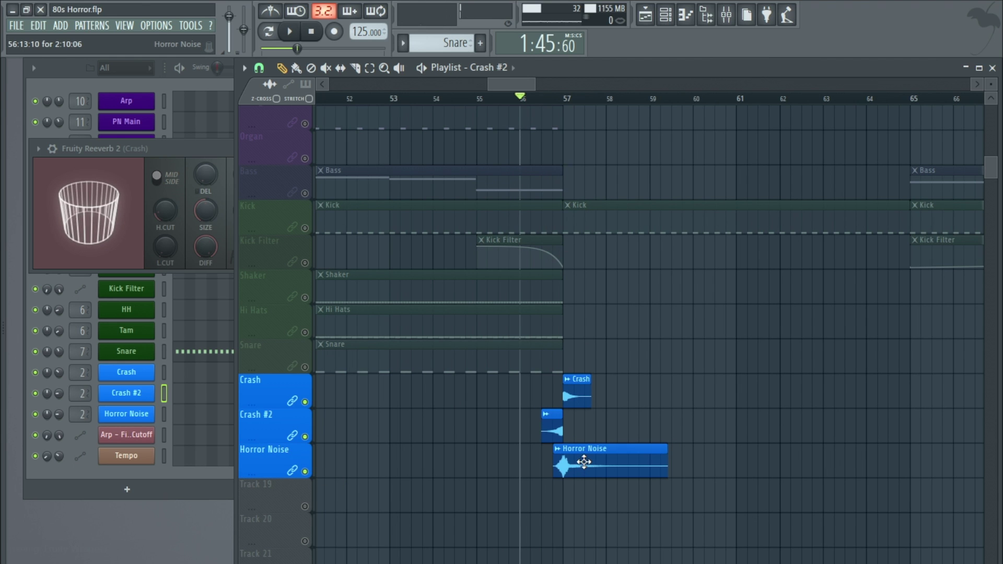
pyautogui.doubleClick(583, 460)
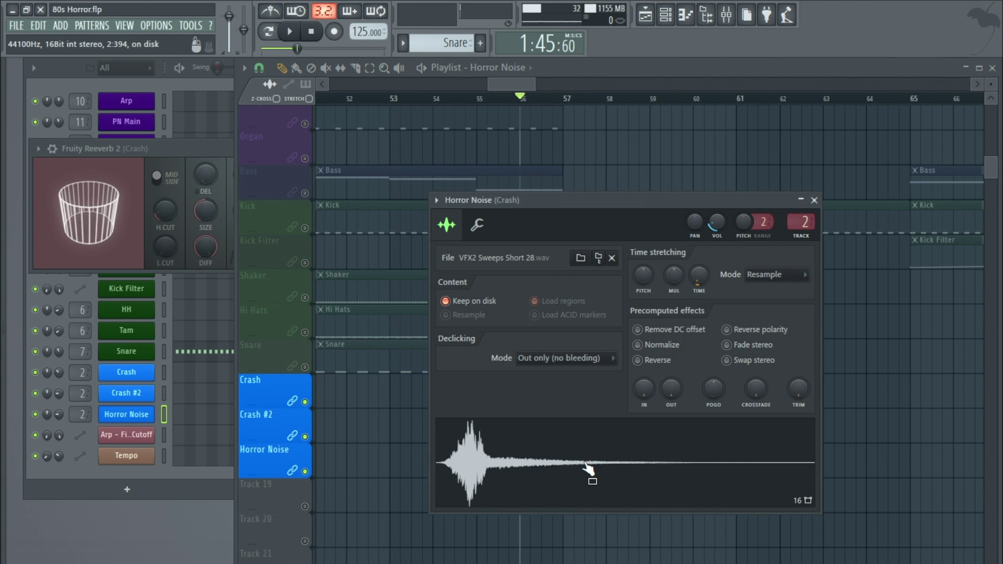
pyautogui.click(814, 200)
# Solo the Horror Noise playlist track and audition its clip from bar 56
pyautogui.rightClick(305, 472)
pyautogui.press('space')
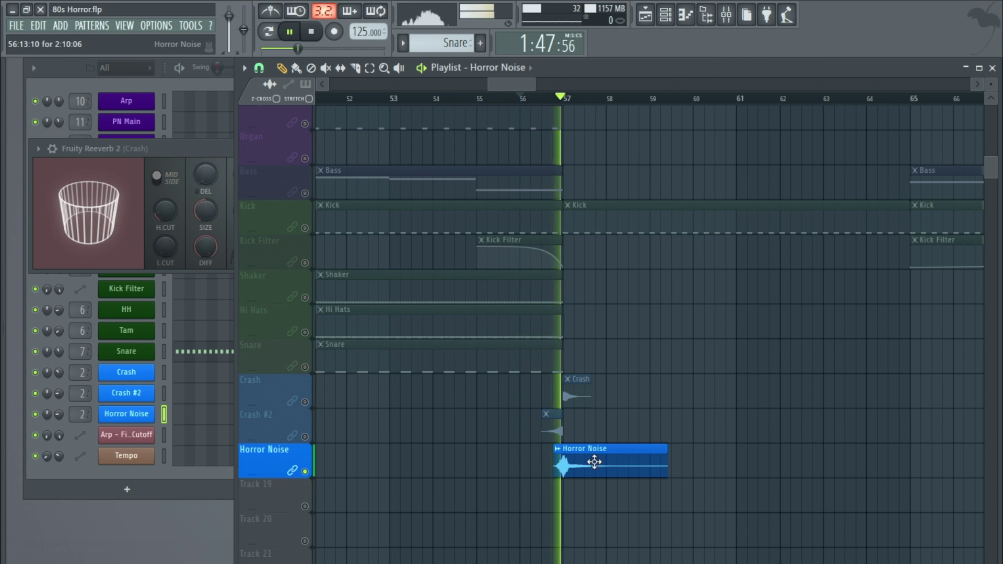
pyautogui.press('space')
# Copy the Horror Noise clip to Track 19 at bar 53 and make the copy unique
pyautogui.moveTo(588, 462); pyautogui.dragTo(442, 502)
pyautogui.click(418, 486)
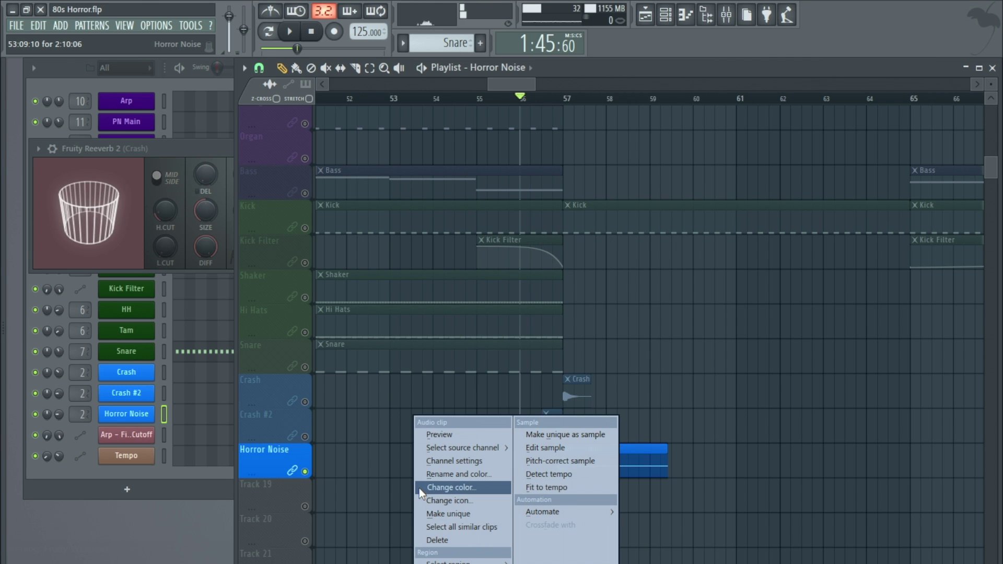
pyautogui.click(451, 512)
# Open the channel settings of the Horror Noise #2 clip and set its time stretching time to 0:00:00
pyautogui.doubleClick(461, 497)
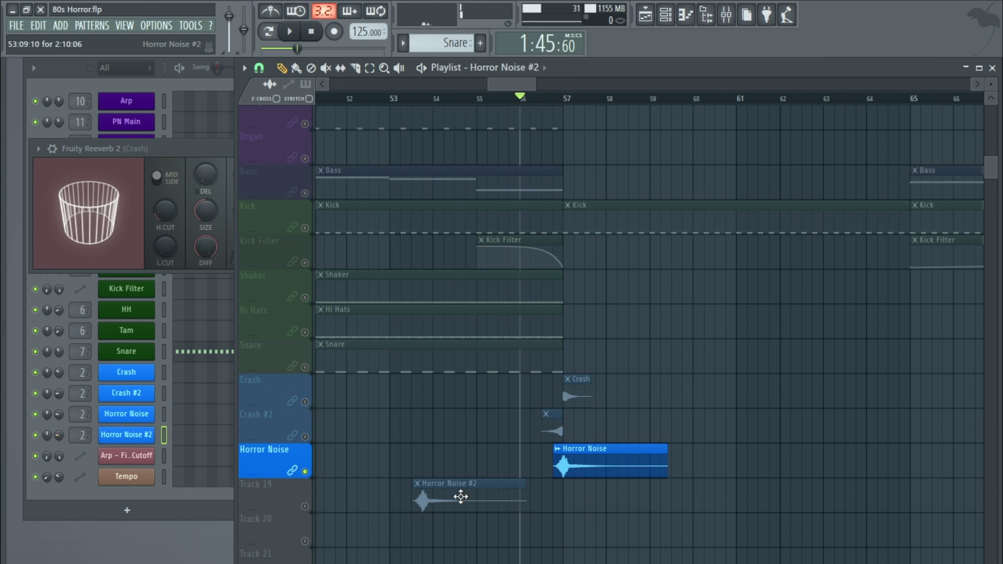
pyautogui.moveTo(286, 211); pyautogui.dragTo(286, 207)
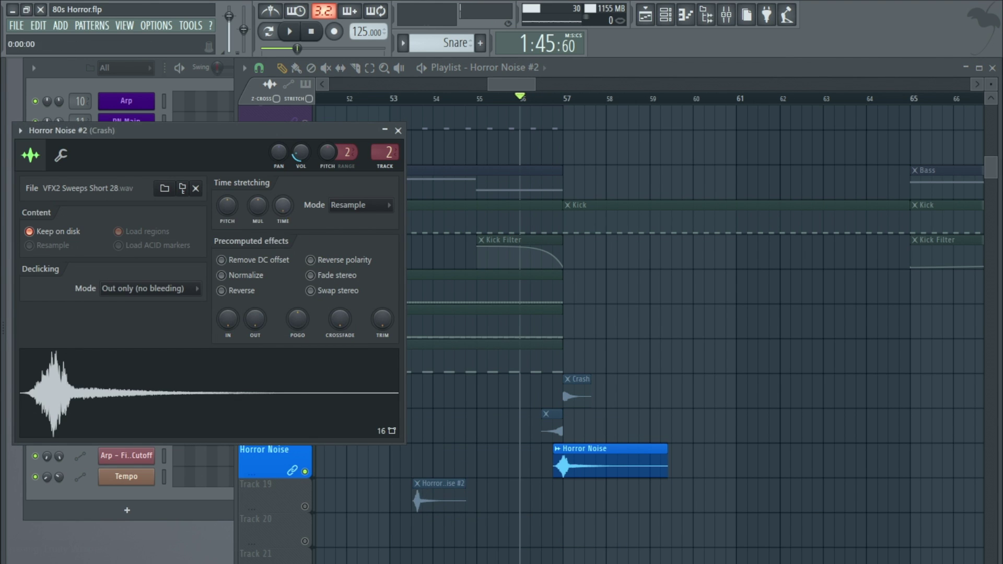
# Solo Track 19 and compare the Horror Noise #2 clip with the Crash mixer track's three effects bypassed and enabled
pyautogui.click(282, 493)
pyautogui.click(419, 100)
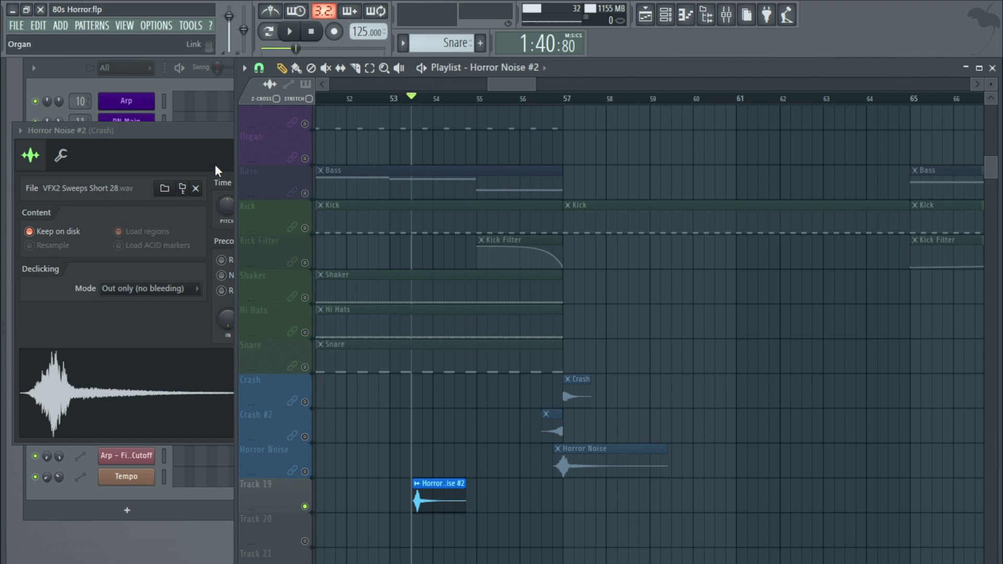
pyautogui.click(215, 138)
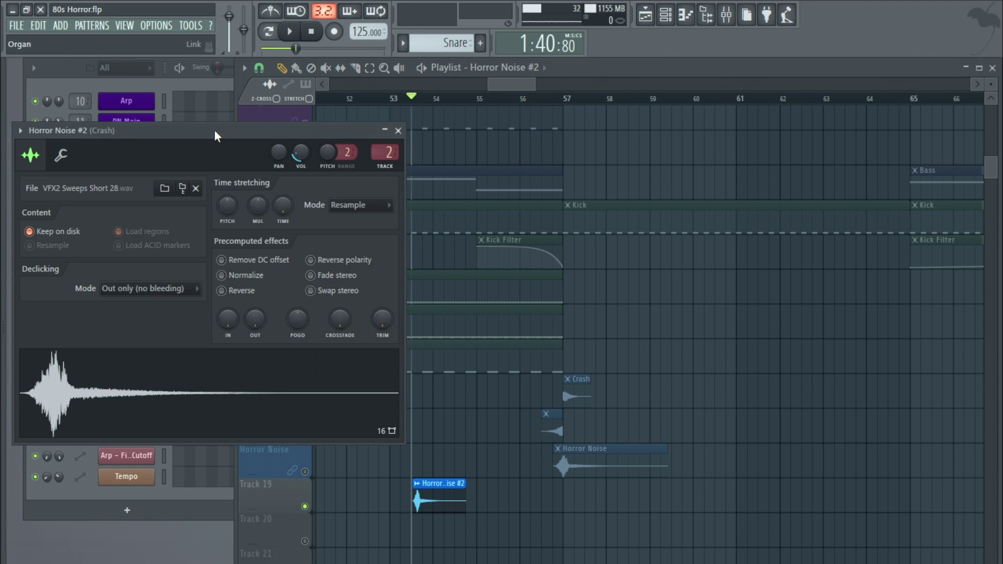
pyautogui.doubleClick(385, 153)
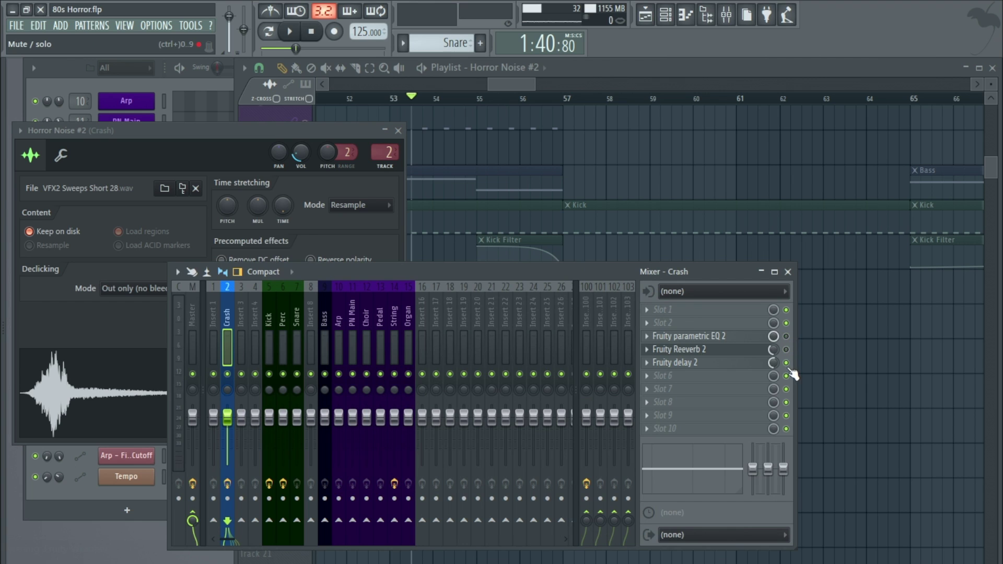
pyautogui.press('space')
pyautogui.press('space')
pyautogui.press('space')
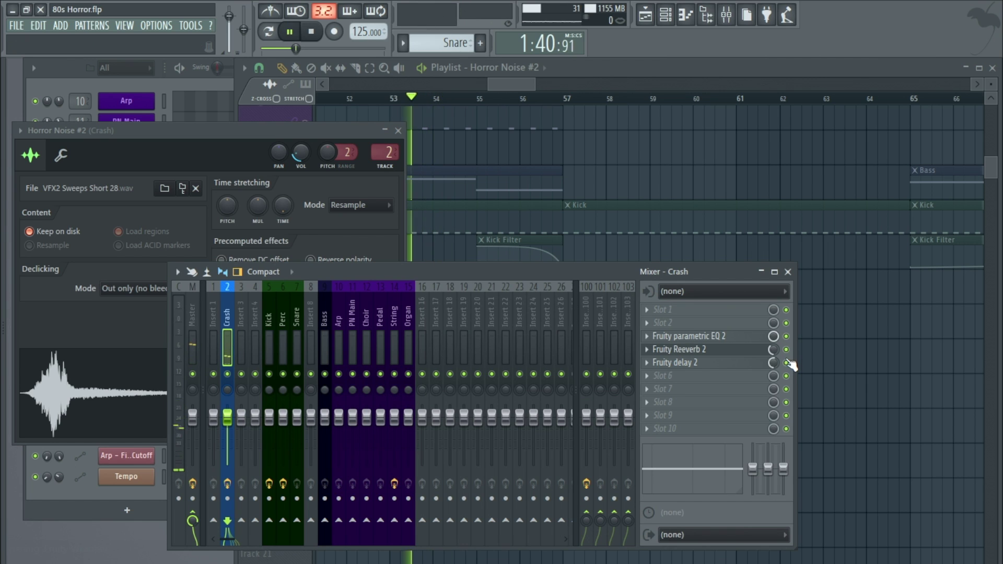
pyautogui.press('space')
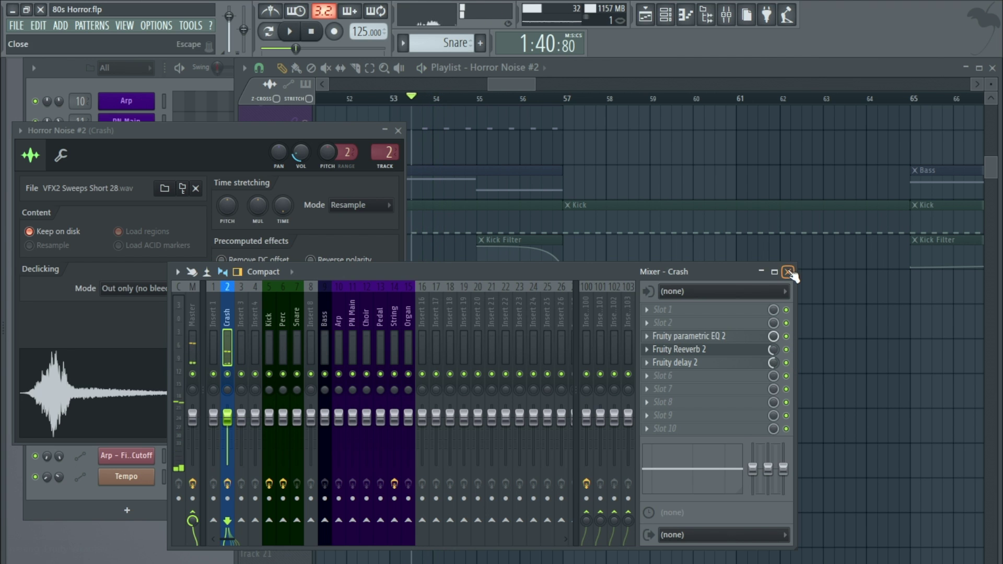
# Place the Horror Noise #2 clip directly under the Horror Noise clip and stretch it to about the same length
pyautogui.click(788, 272)
pyautogui.click(398, 132)
pyautogui.scroll(2, 492, 499)
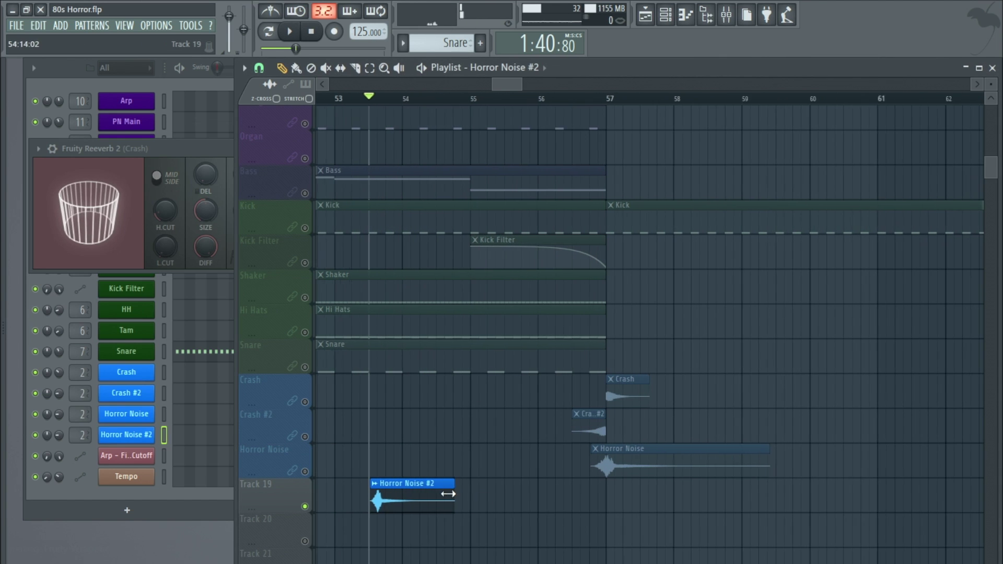
pyautogui.moveTo(383, 506)
pyautogui.mouseDown()
pyautogui.moveTo(620, 502)
pyautogui.moveTo(608, 501)
pyautogui.mouseUp()
pyautogui.rightClick(429, 506)
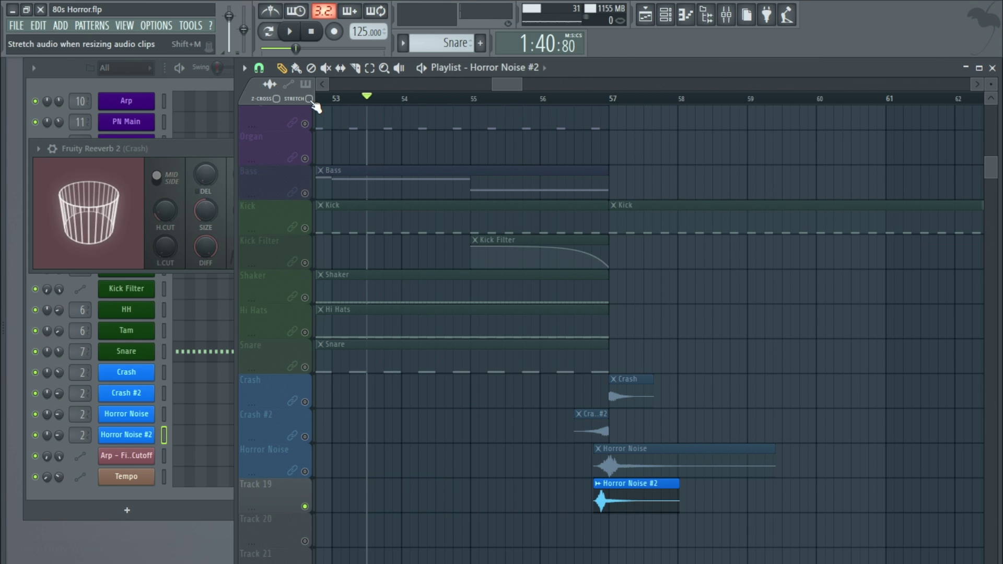
pyautogui.moveTo(677, 493); pyautogui.dragTo(783, 502)
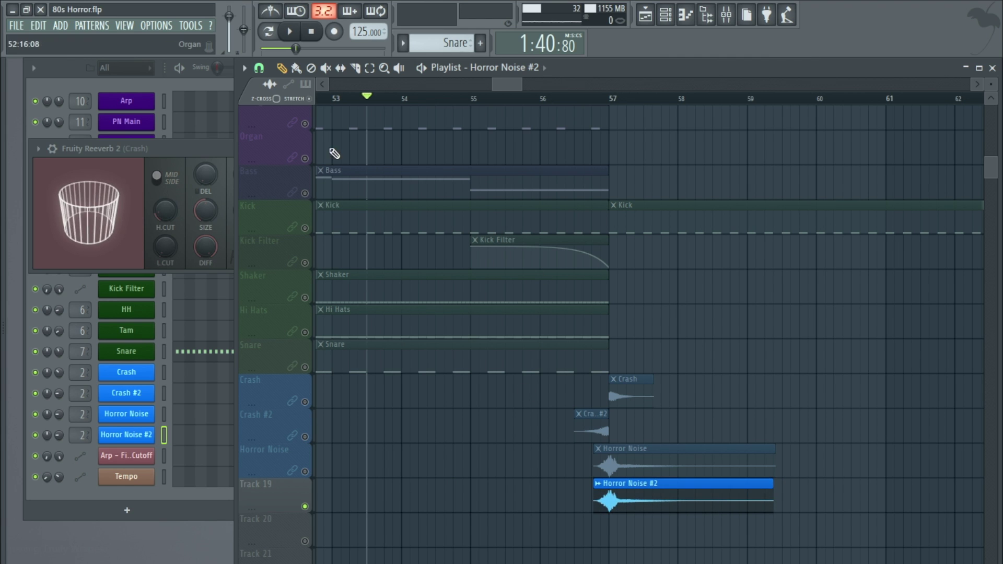
# Inspect the stretched Horror Noise #2 clip's time stretching settings and audition it from its start
pyautogui.doubleClick(627, 486)
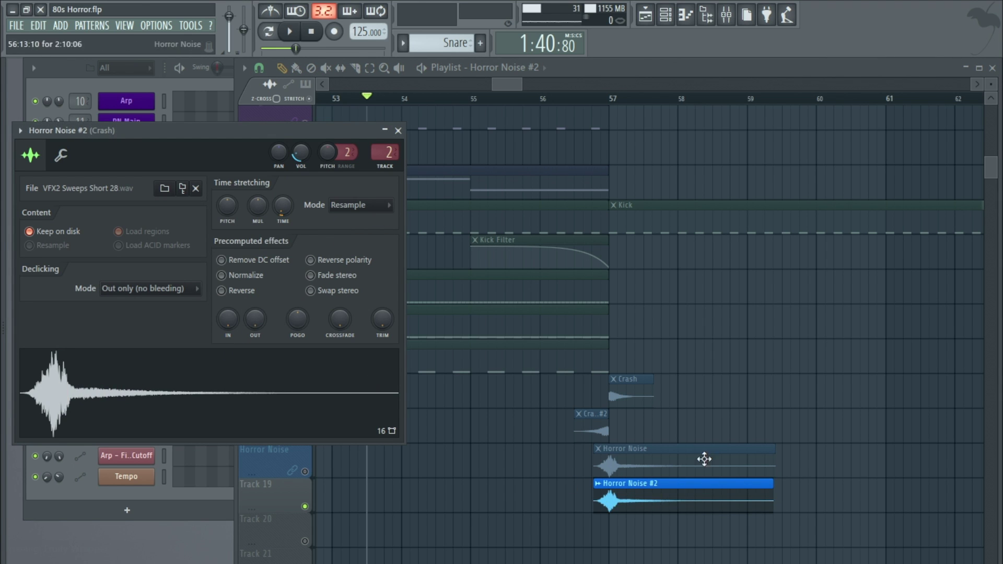
pyautogui.click(596, 99)
pyautogui.press('space')
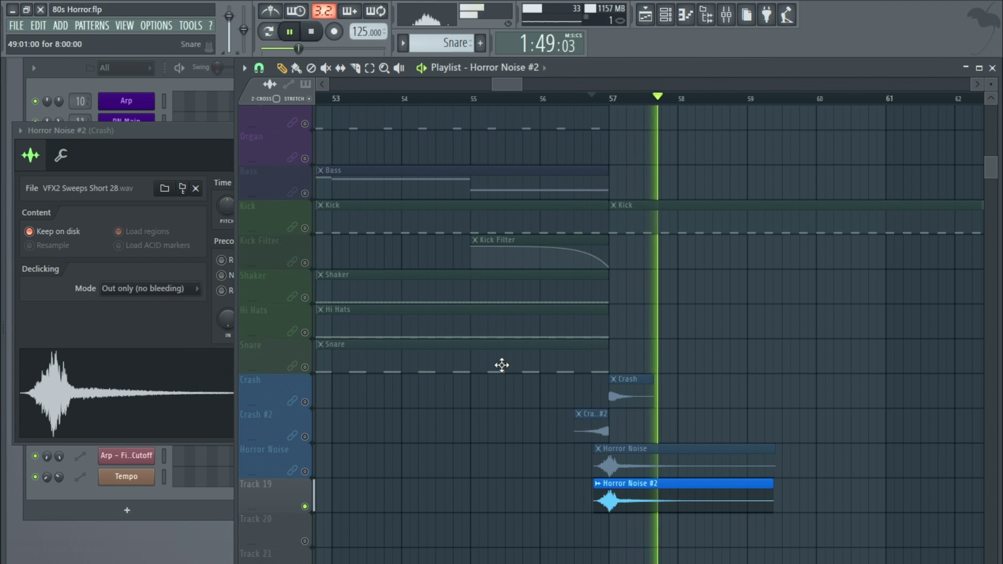
pyautogui.press('space')
pyautogui.click(219, 145)
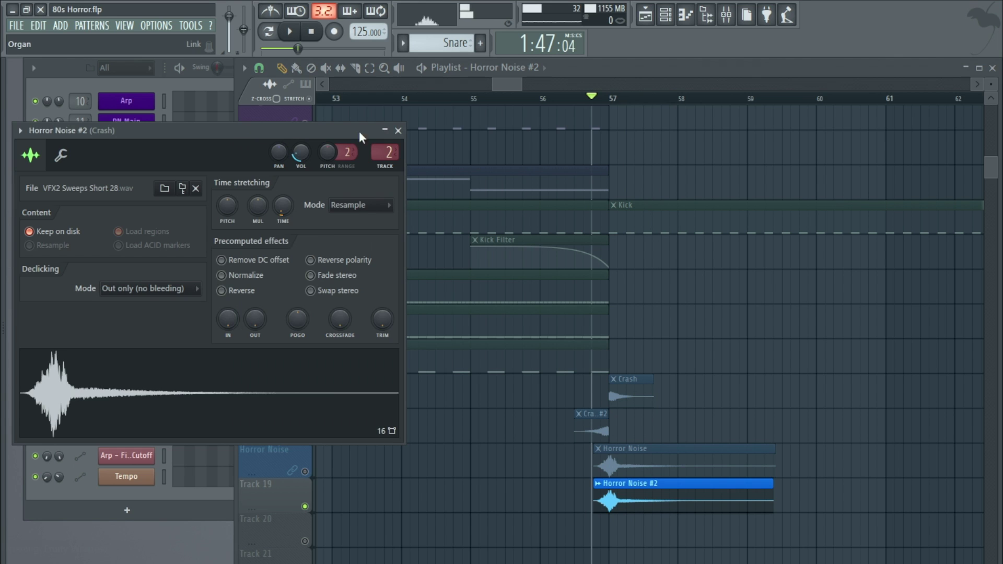
pyautogui.click(397, 130)
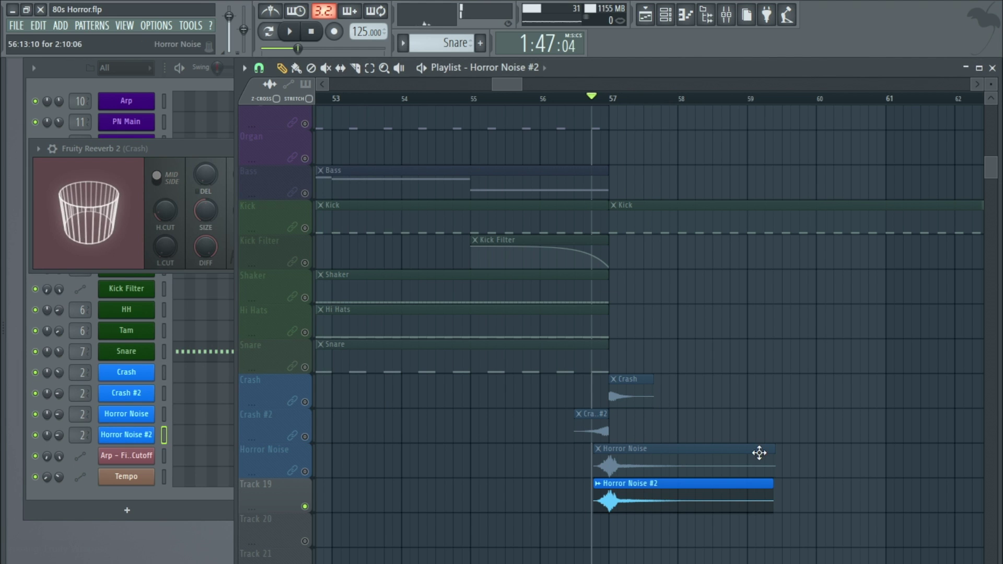
# Delete the Horror Noise #2 clip from Track 19 and turn all playlist tracks back on
pyautogui.moveTo(769, 496); pyautogui.dragTo(726, 499)
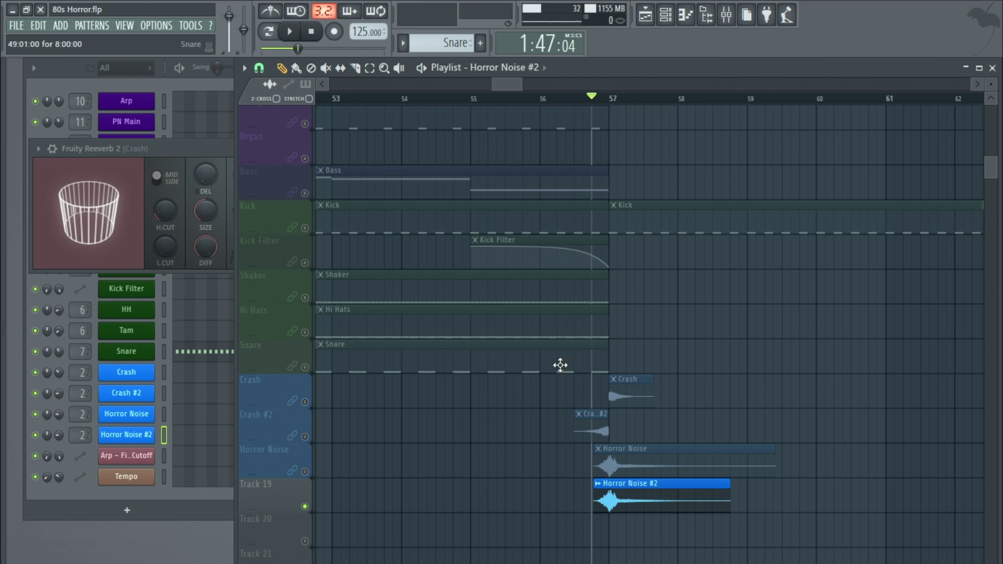
pyautogui.rightClick(655, 496)
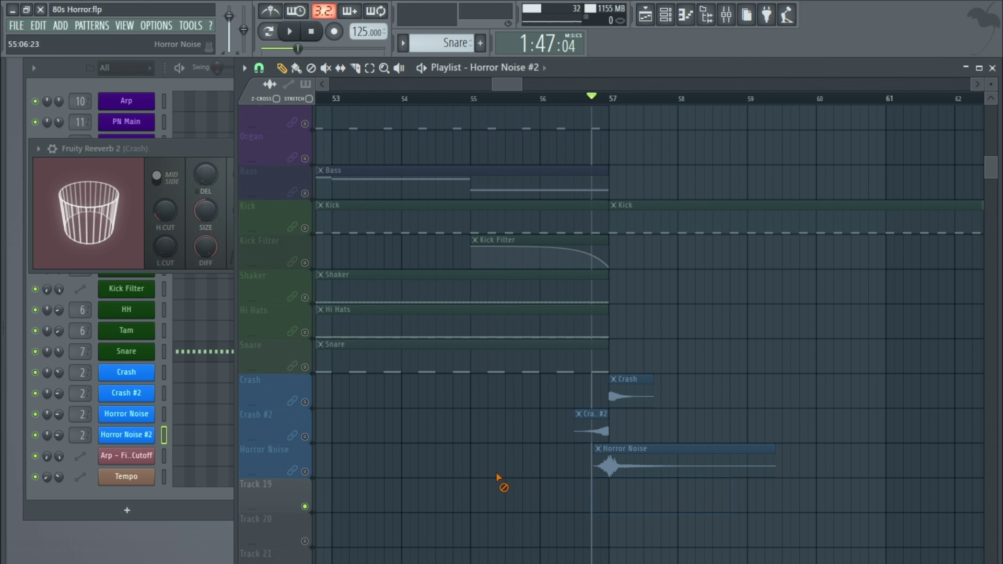
pyautogui.rightClick(308, 404)
pyautogui.rightClick(309, 404)
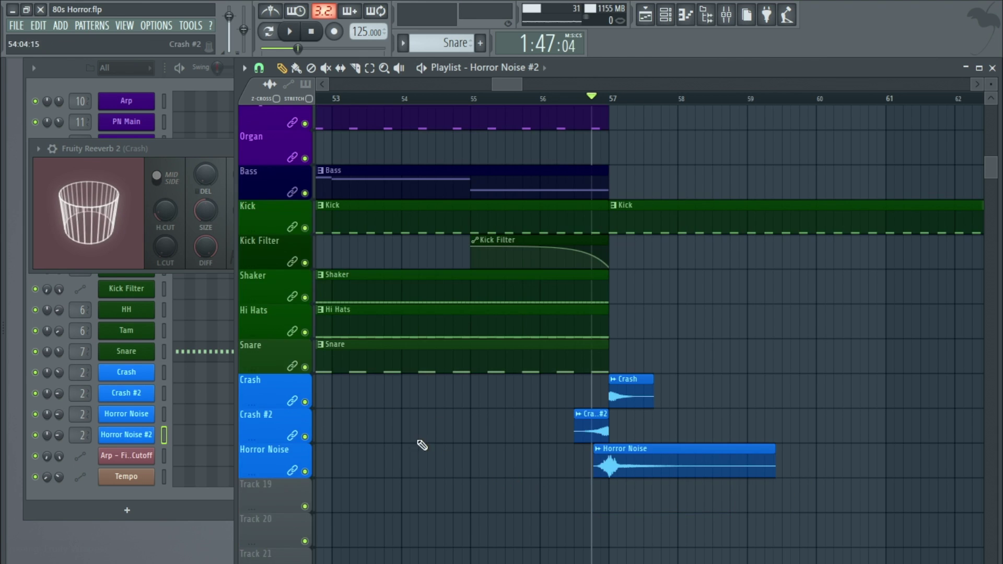
# Review the whole arrangement, and isolate the intro's Arp High, PN Main and Shaker playlist tracks
pyautogui.scroll(-5, 518, 394)
pyautogui.scroll(-4, 627, 328)
pyautogui.scroll(-3, 584, 318)
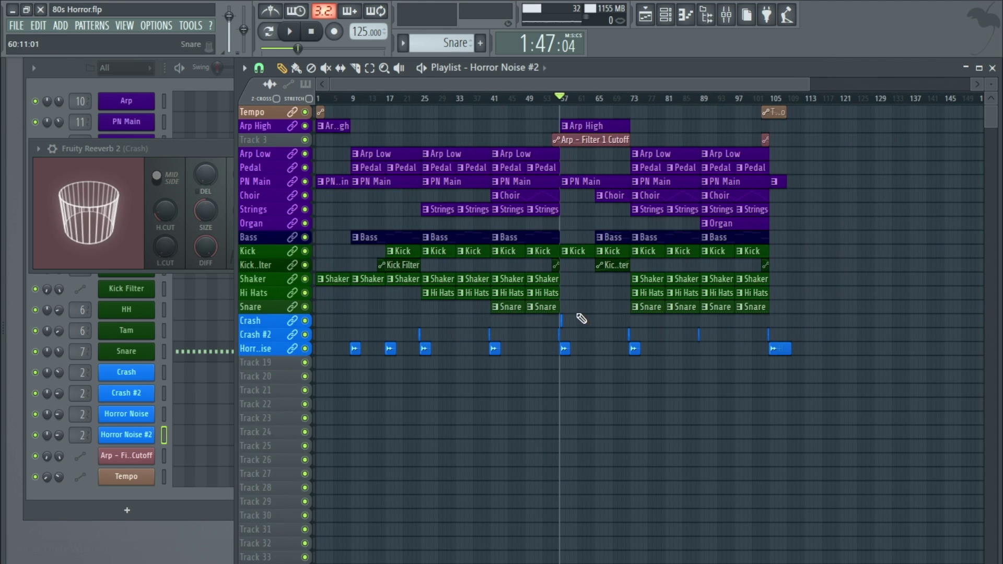
pyautogui.scroll(5, 584, 319)
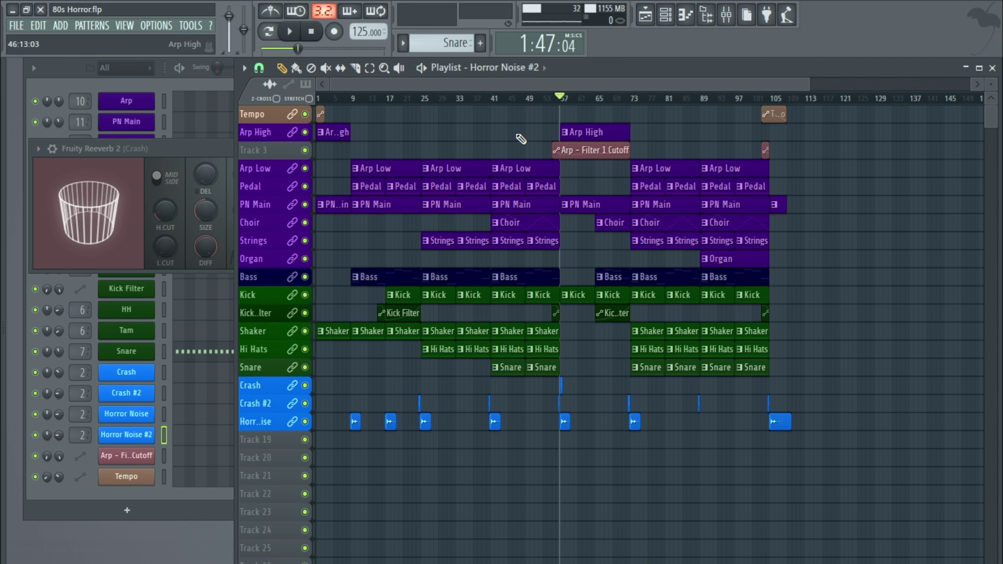
pyautogui.scroll(6, 260, 168)
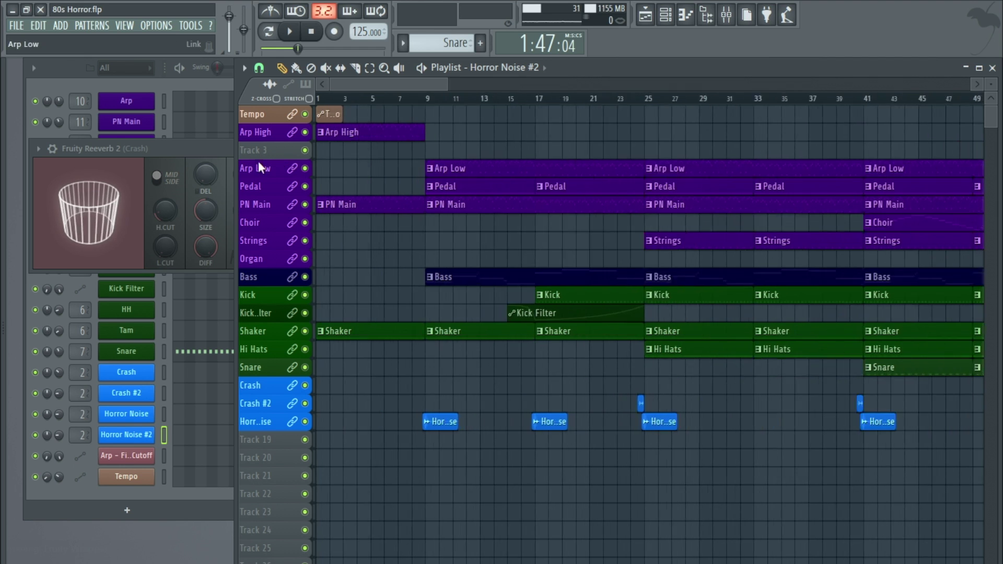
pyautogui.scroll(2, 260, 168)
pyautogui.scroll(1, 261, 168)
pyautogui.rightClick(305, 151)
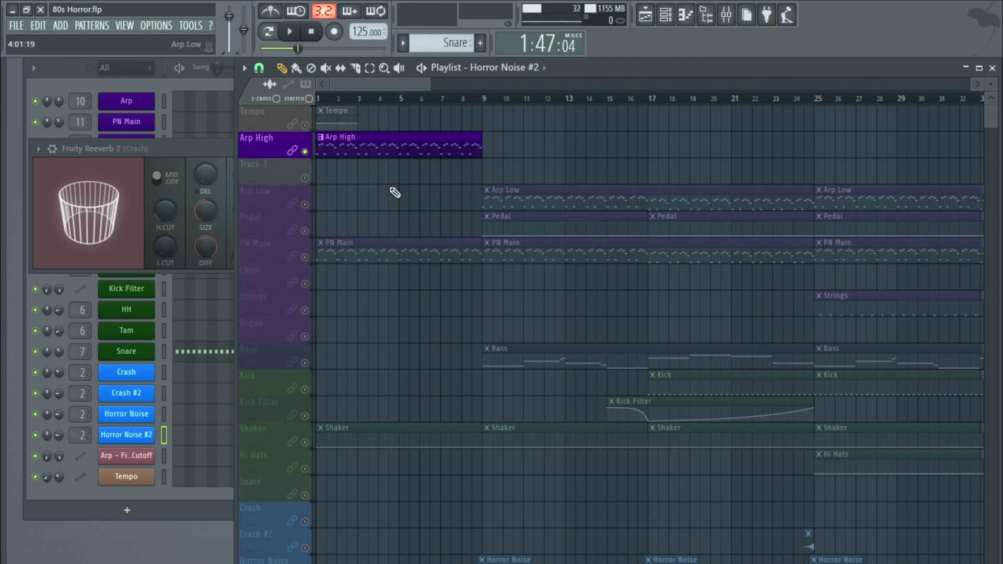
pyautogui.click(305, 257)
pyautogui.click(305, 443)
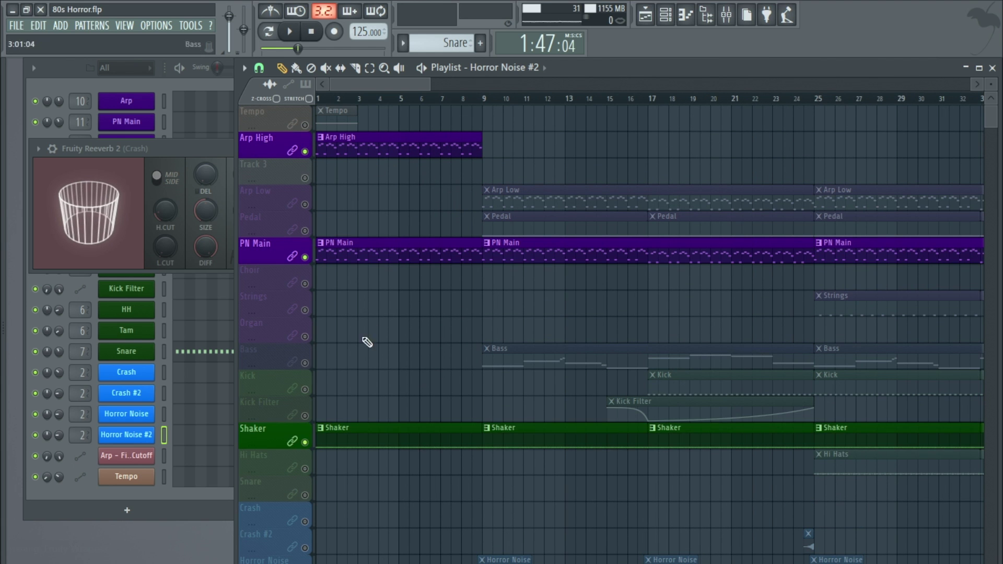
pyautogui.scroll(-2, 377, 324)
pyautogui.scroll(-2, 387, 261)
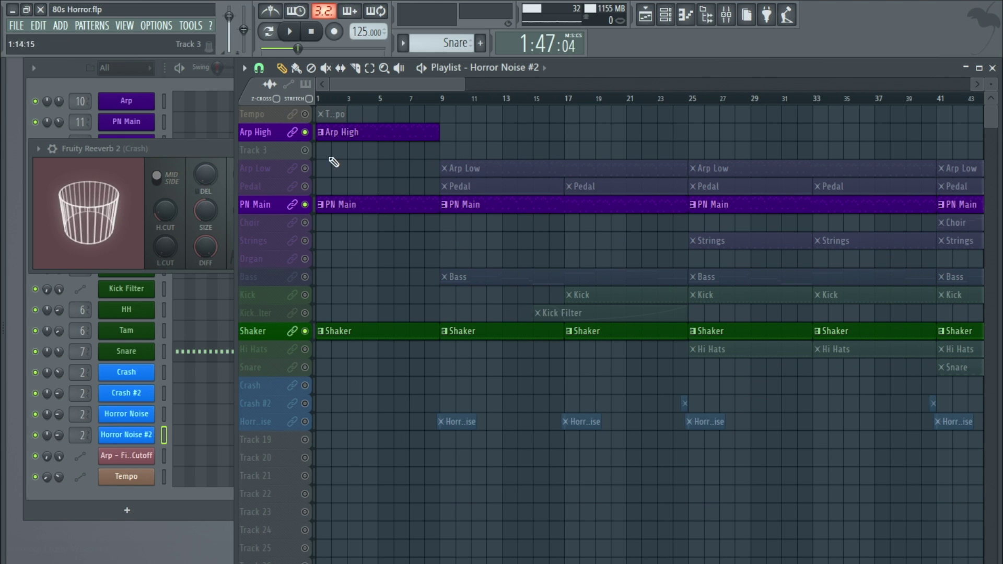
# Re-enable all playlist tracks and play the song from bar 8
pyautogui.click(290, 33)
pyautogui.rightClick(305, 132)
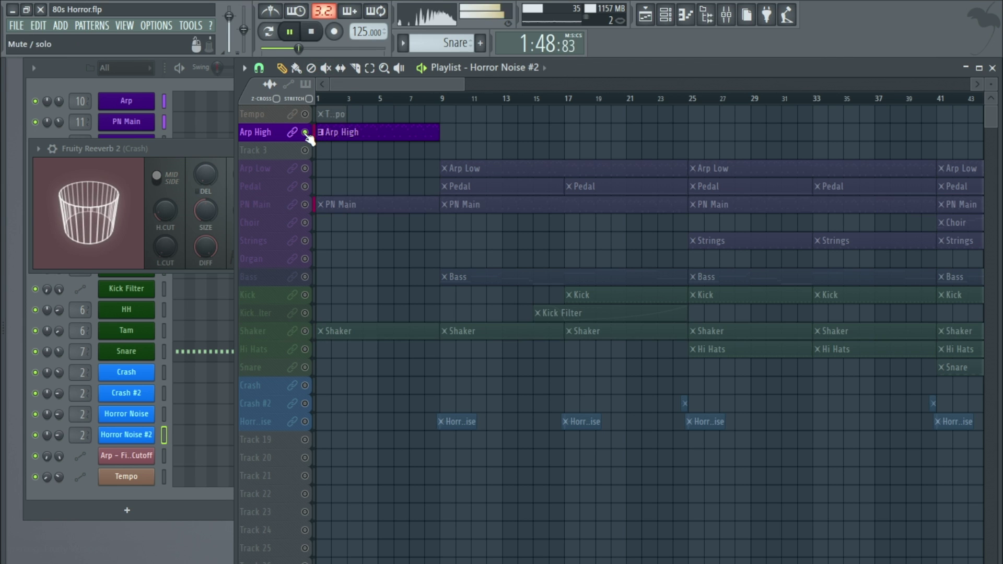
pyautogui.rightClick(306, 132)
pyautogui.click(388, 99)
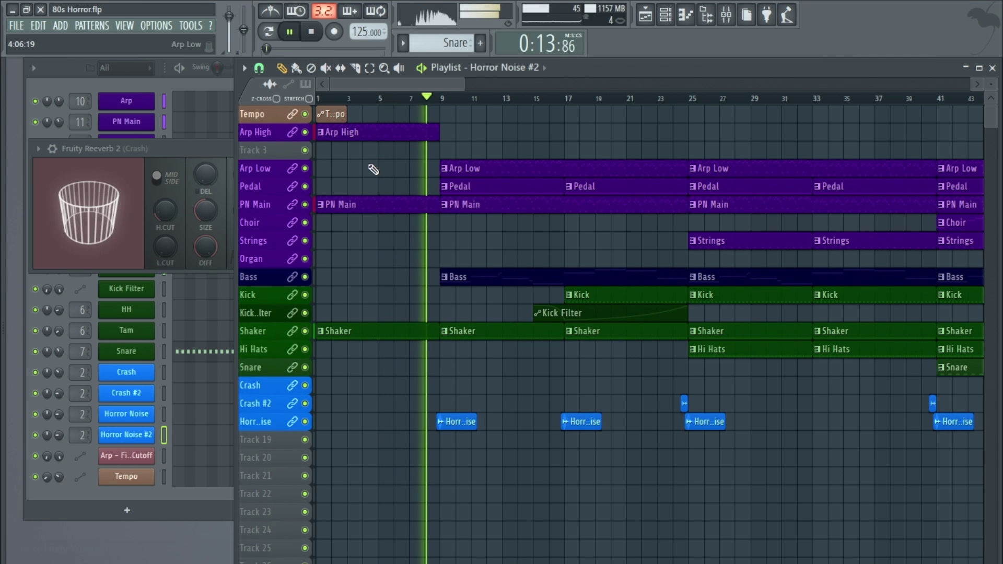
# Close the Fruity Reeverb 2 window and audition the section that begins at bar 9
pyautogui.click(207, 150)
pyautogui.click(362, 149)
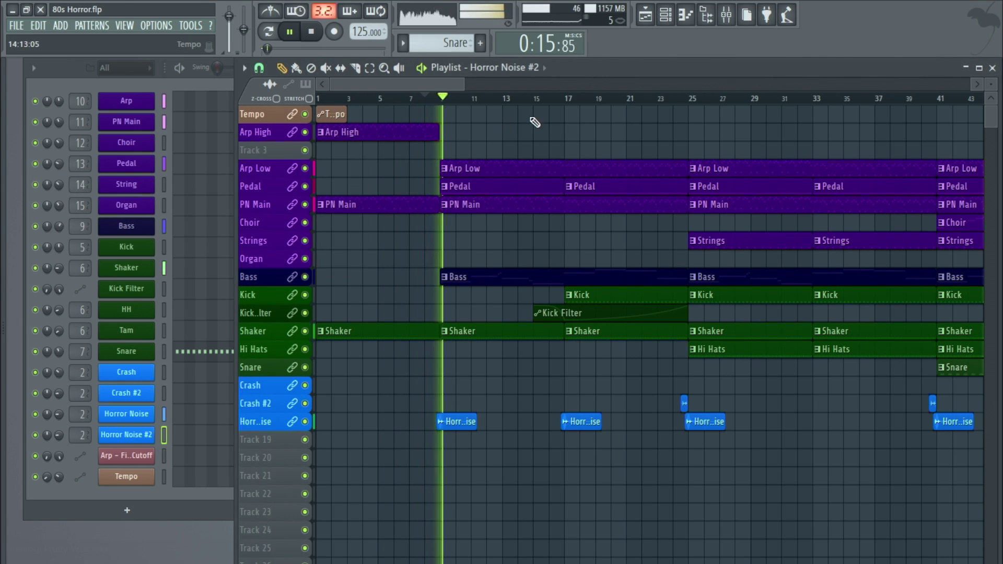
pyautogui.scroll(-3, 535, 120)
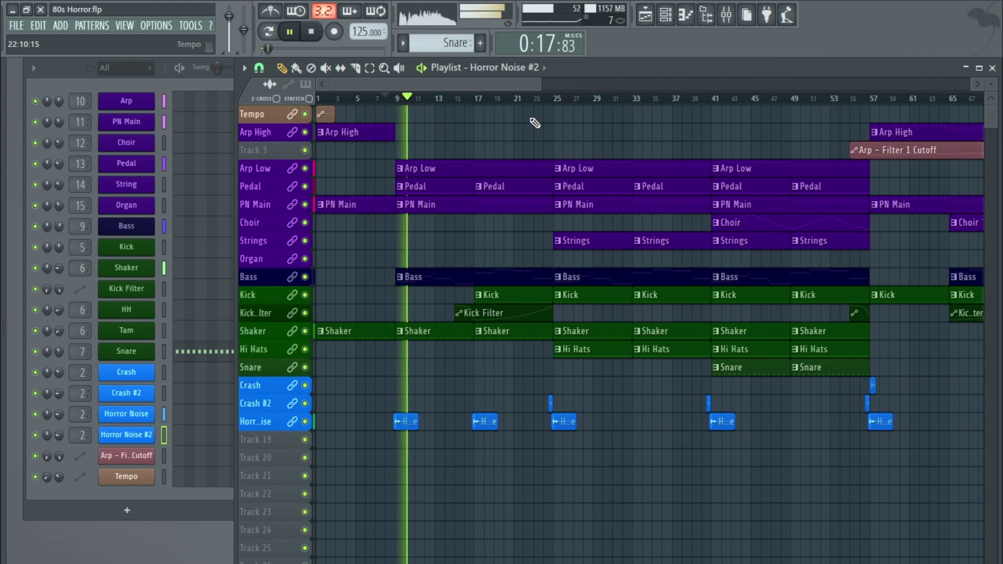
pyautogui.press('space')
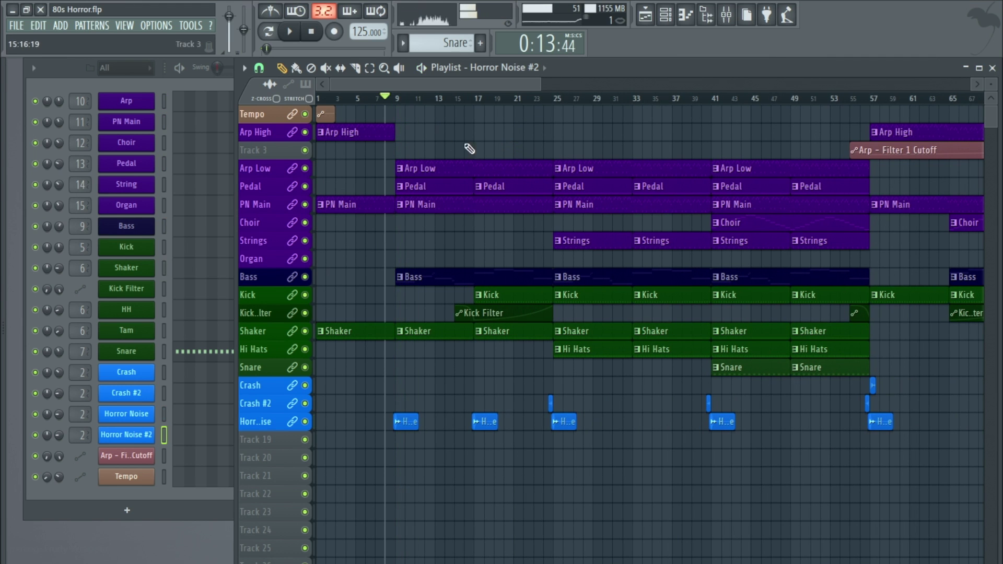
# Audition the Kick's entry at bar 17 by playing the song from bar 16
pyautogui.click(474, 101)
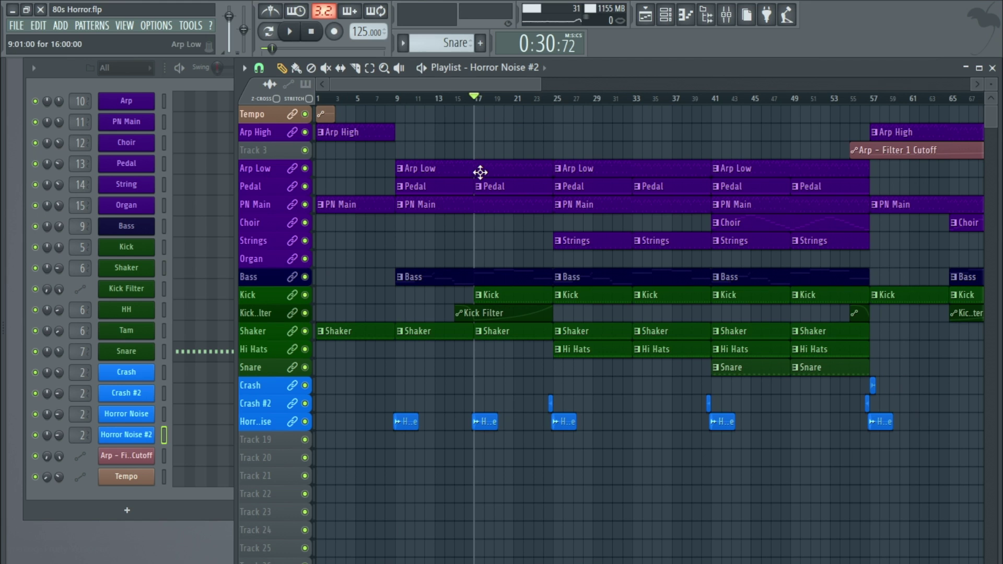
pyautogui.click(464, 100)
pyautogui.press('space')
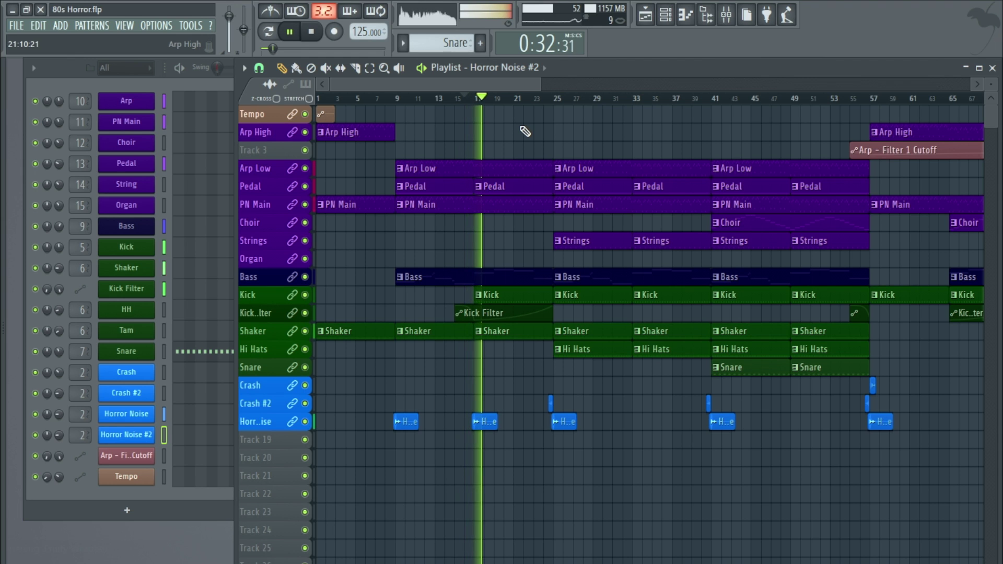
# Audition the Strings and Hi Hats entry at bar 25 from bar 24, and maximize the Playlist window
pyautogui.click(543, 98)
pyautogui.press('space')
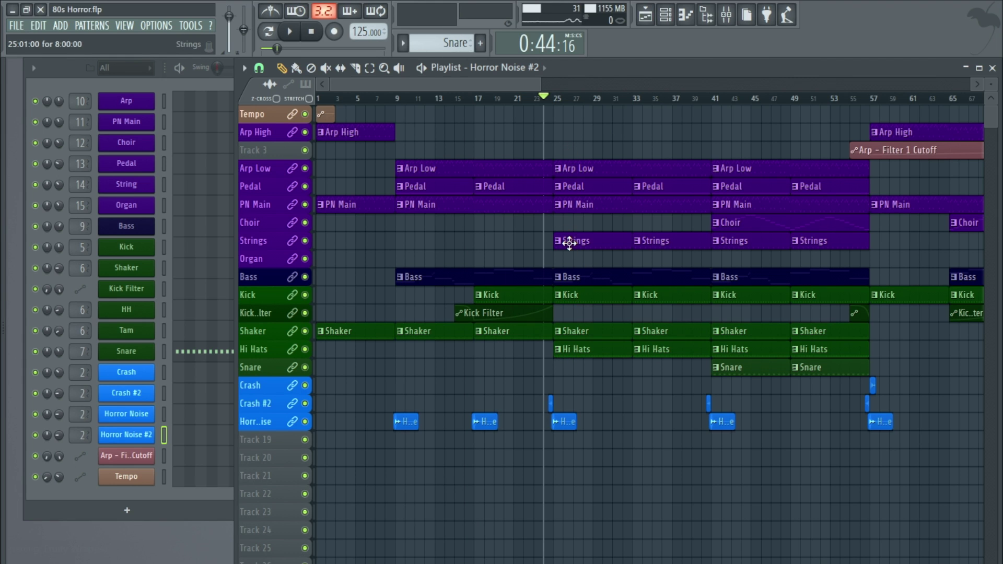
pyautogui.click(671, 237)
pyautogui.click(615, 350)
pyautogui.press('space')
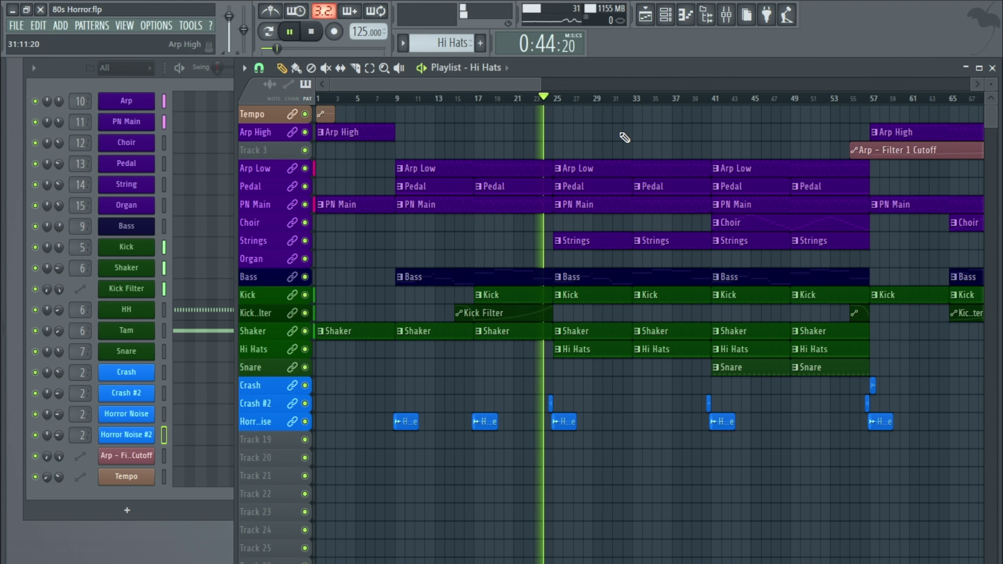
pyautogui.doubleClick(673, 71)
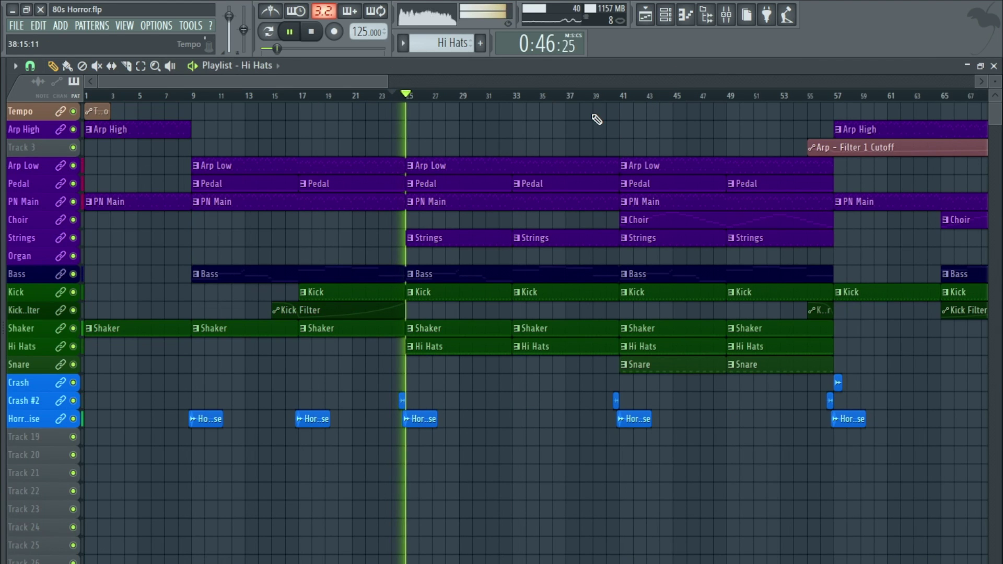
pyautogui.press('space')
# Audition the Choir and Snare entry at bar 41 by playing the song from bar 40
pyautogui.click(606, 95)
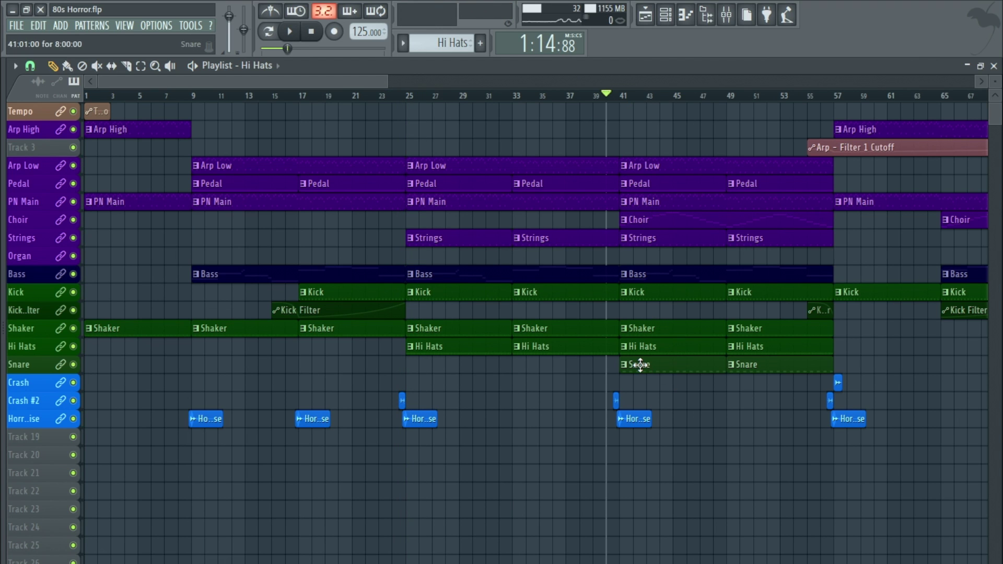
pyautogui.press('space')
pyautogui.moveTo(355, 80); pyautogui.dragTo(470, 81)
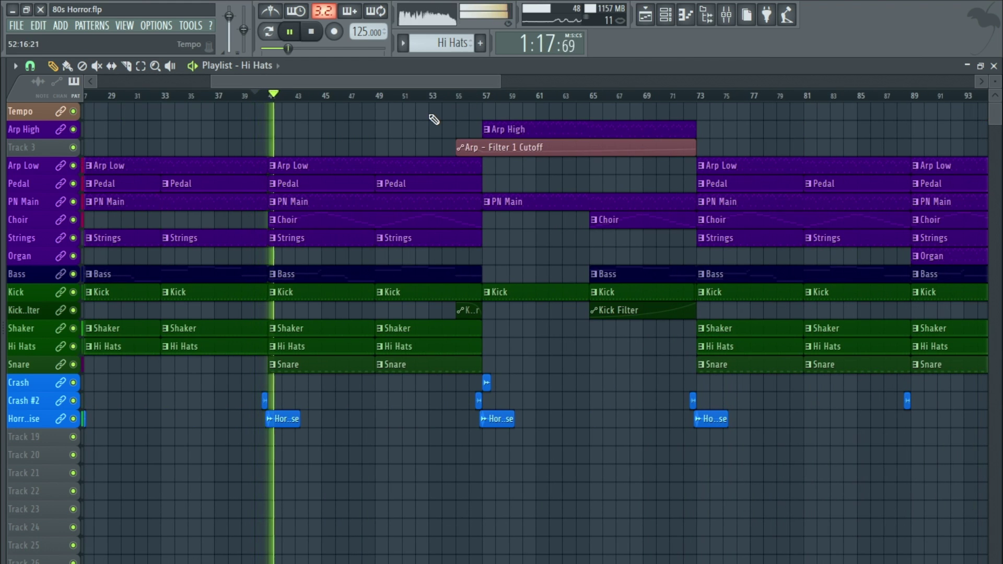
pyautogui.press('space')
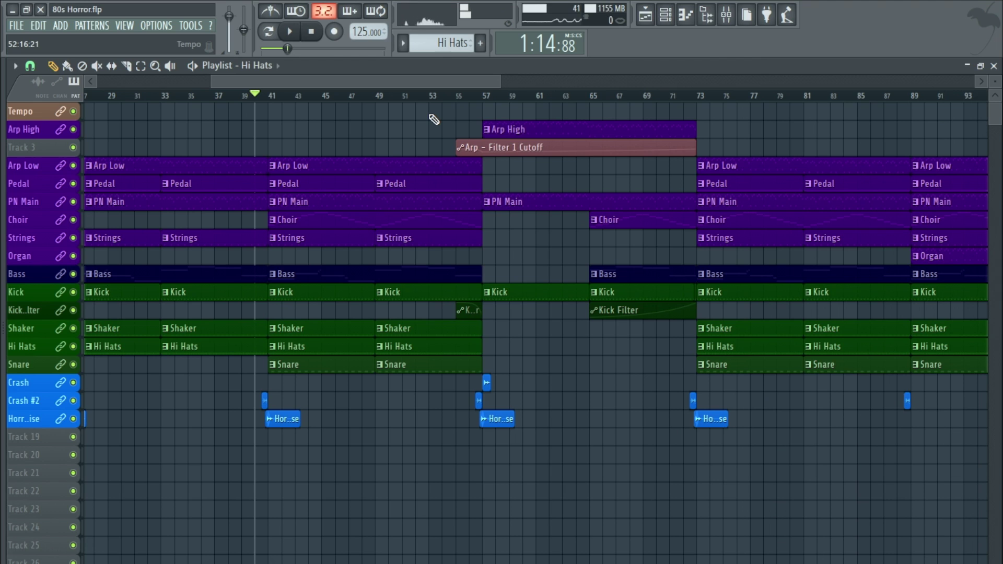
# Audition the Arp High breakdown at bar 57 by playing the song from bar 55
pyautogui.click(463, 95)
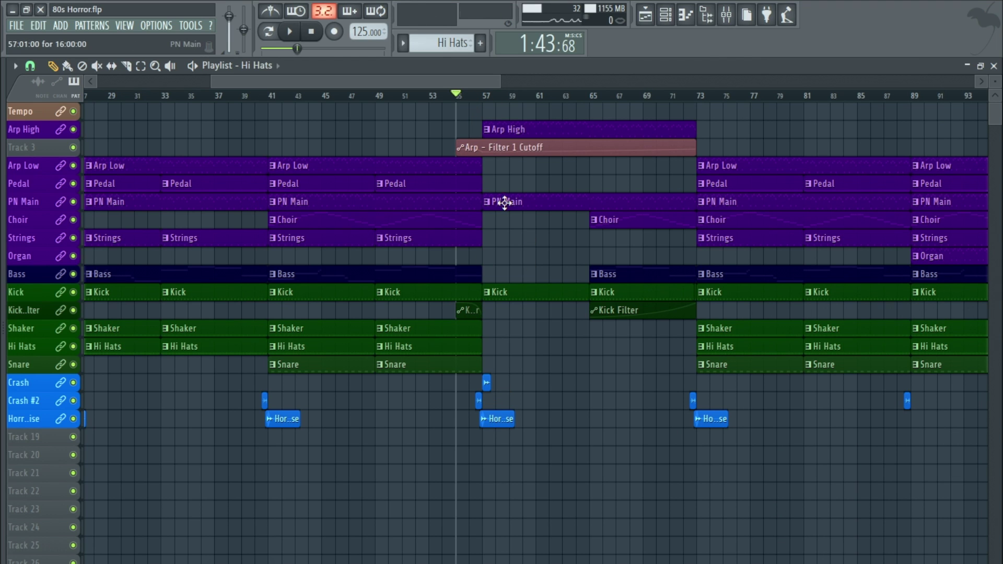
pyautogui.click(529, 134)
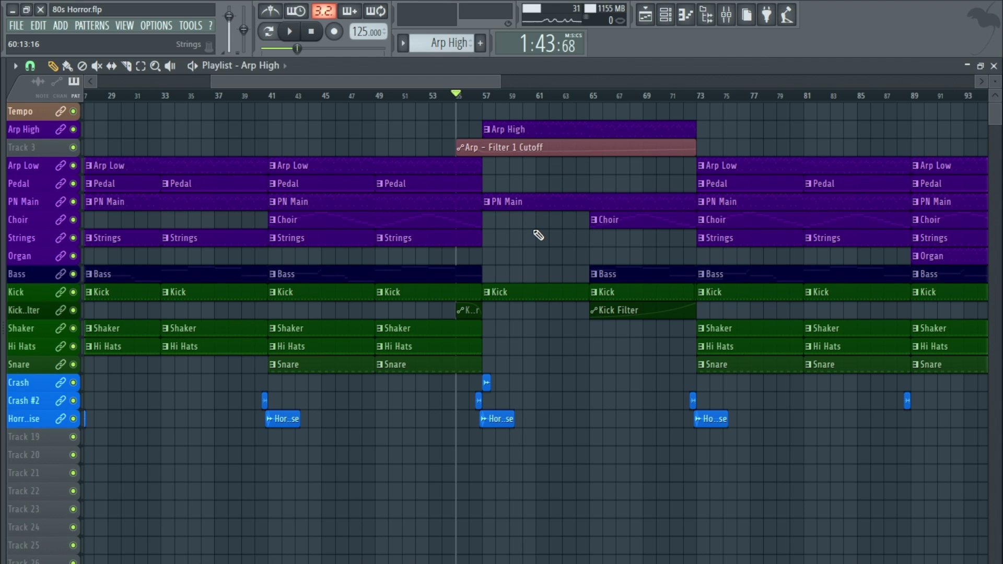
pyautogui.scroll(-2, 539, 235)
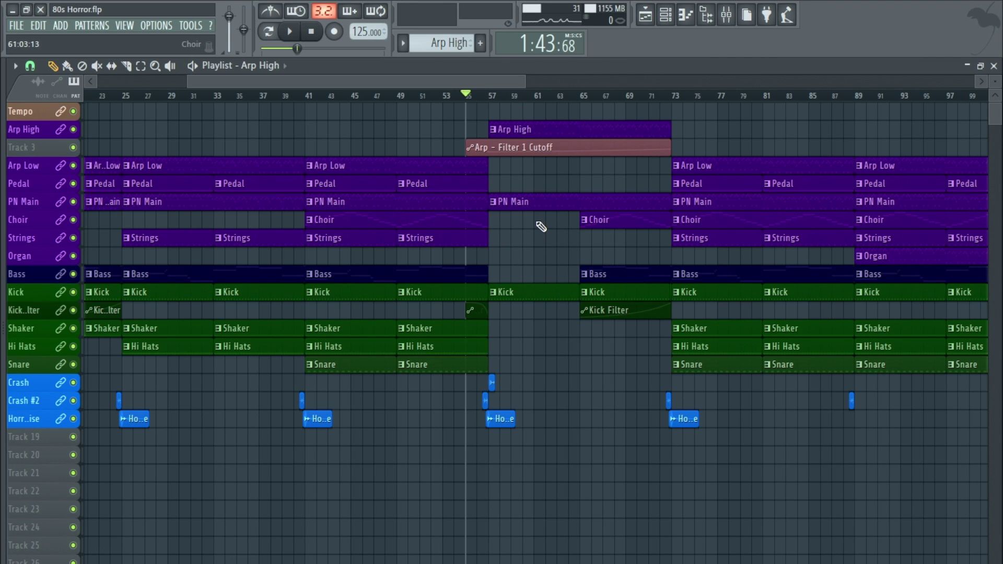
pyautogui.press('space')
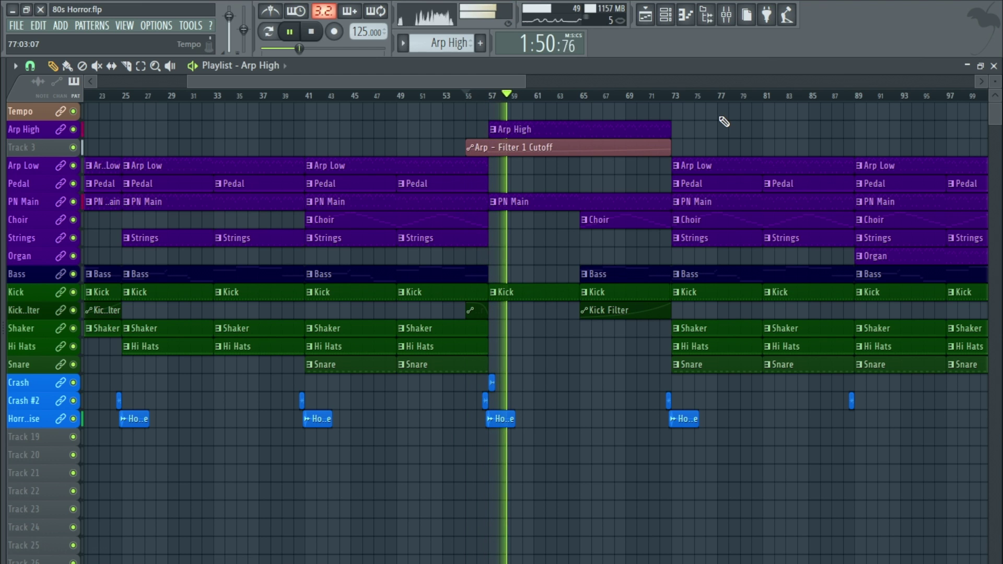
pyautogui.moveTo(428, 80); pyautogui.dragTo(512, 78)
pyautogui.press('space')
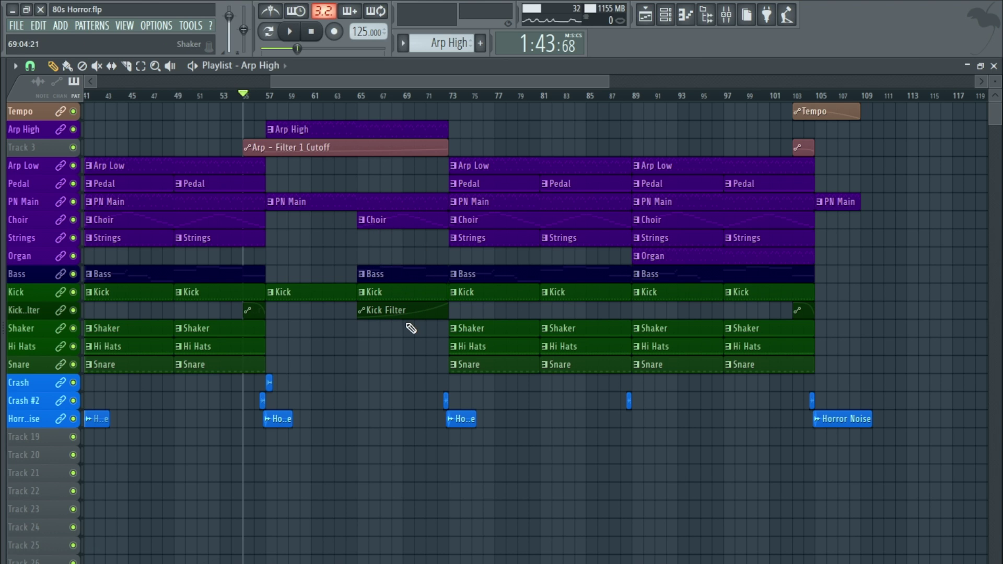
# Delete the Choir, Bass and Kick clips that span bars 65 to 73, keeping the Kick Filter clip
pyautogui.moveTo(407, 325); pyautogui.dragTo(406, 228)
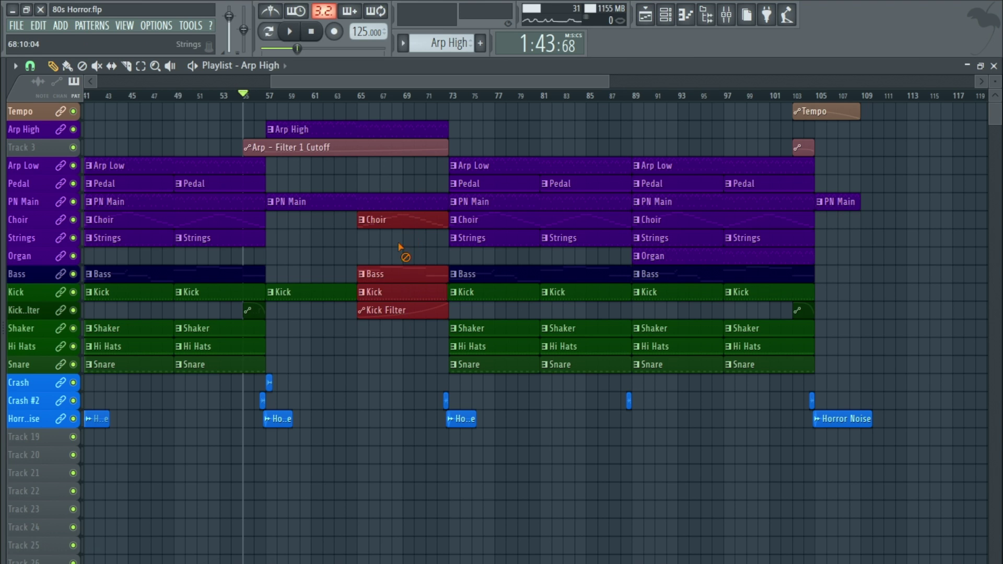
pyautogui.hotkey('ctrl', 'd')
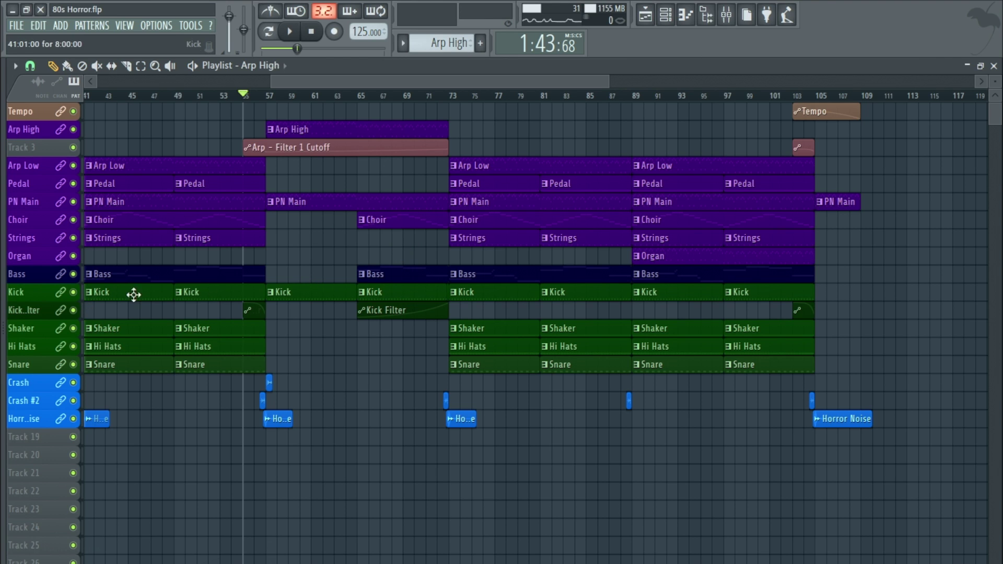
pyautogui.rightClick(389, 271)
pyautogui.rightClick(409, 222)
pyautogui.rightClick(409, 292)
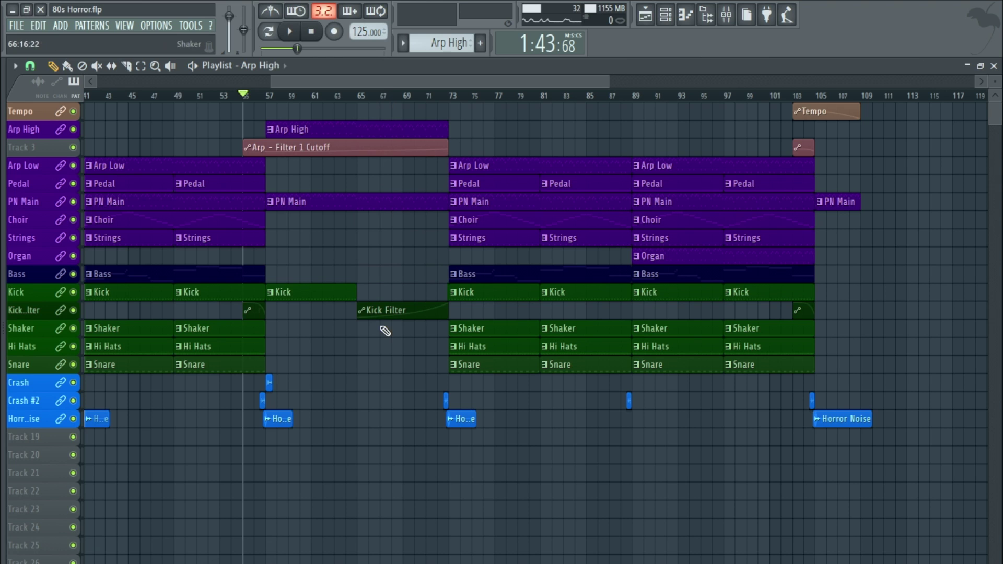
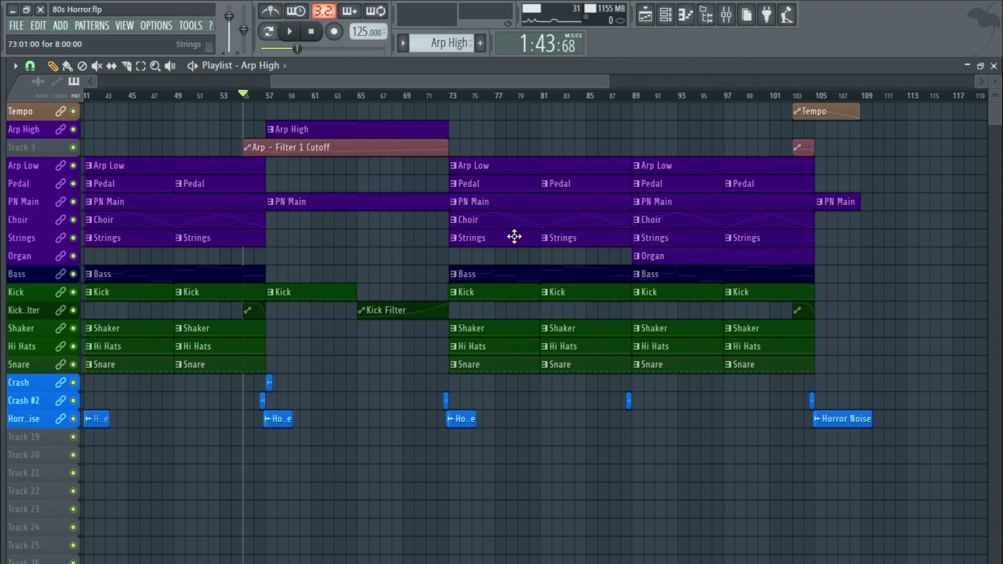
# Audition the stripped-down lead-in to the bar 73 section by playing the song from bar 71
pyautogui.click(427, 96)
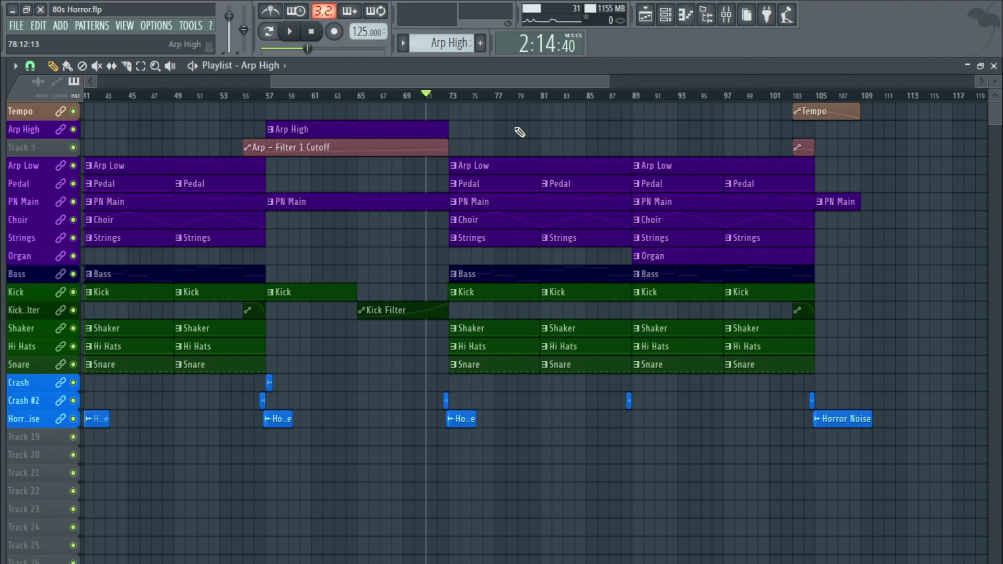
pyautogui.press('space')
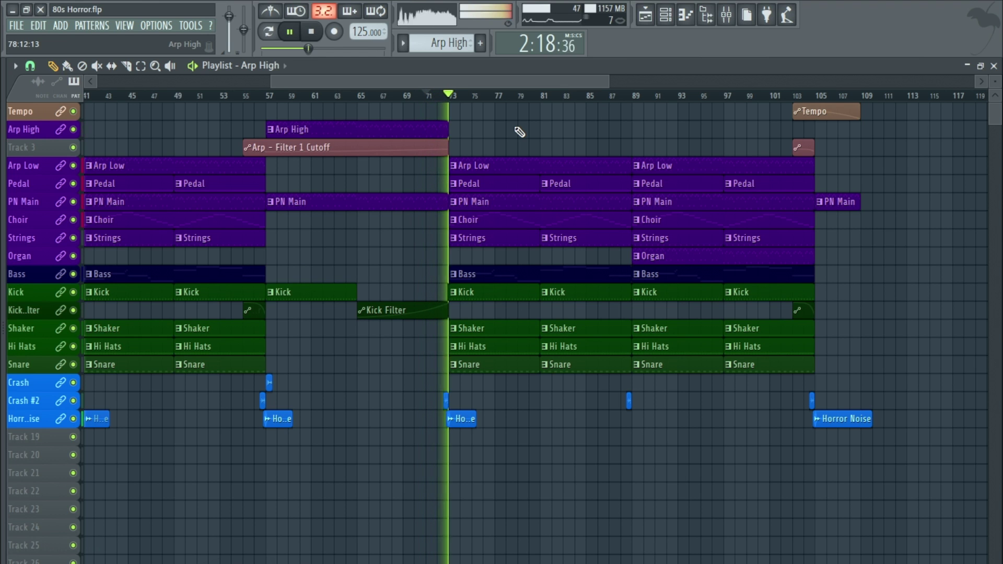
pyautogui.press('space')
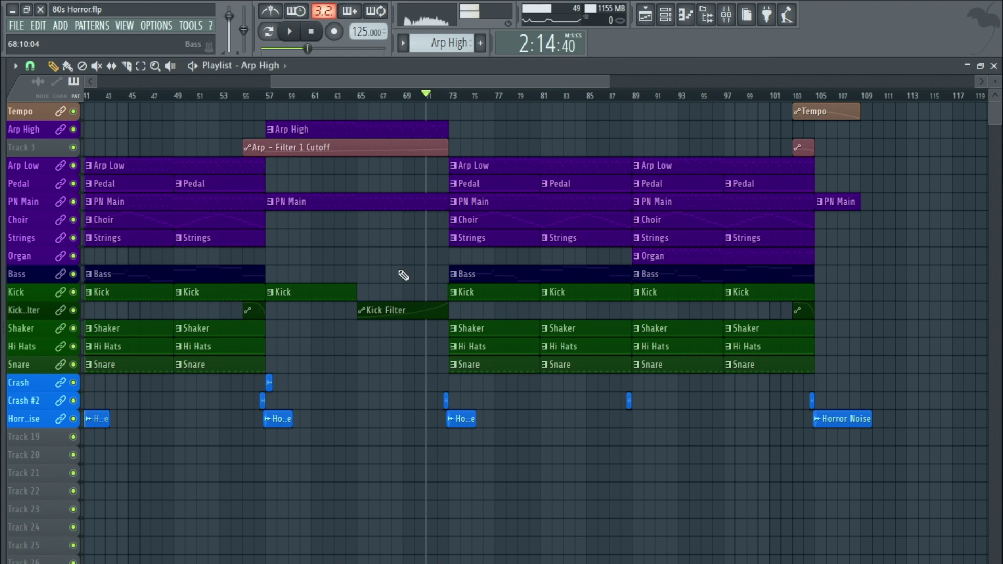
# Copy the neighbouring Choir and Kick clips to bar 65 on their own tracks
pyautogui.scroll(2, 402, 223)
pyautogui.moveTo(509, 218); pyautogui.dragTo(353, 224)
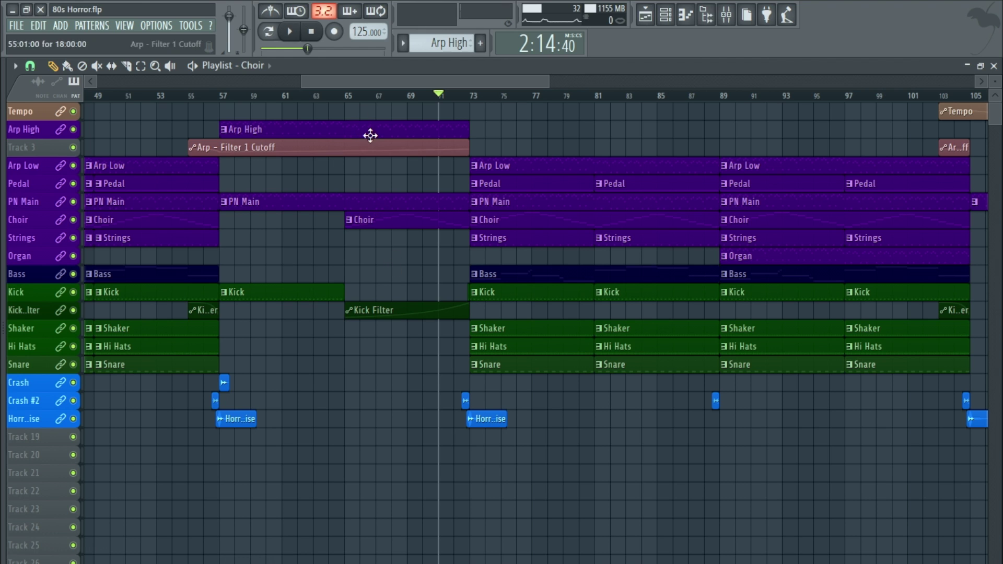
pyautogui.moveTo(239, 293); pyautogui.dragTo(350, 292)
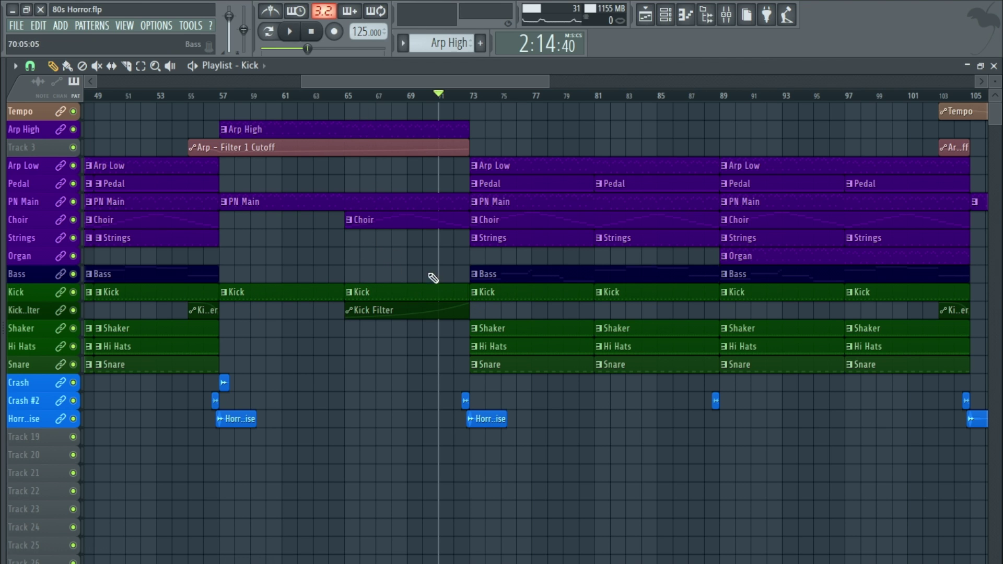
# Move the bar 65 Kick clip onto the Bass track while auditioning the end of bar 72, and return it to the Kick track
pyautogui.scroll(5, 463, 277)
pyautogui.moveTo(477, 289); pyautogui.dragTo(480, 272)
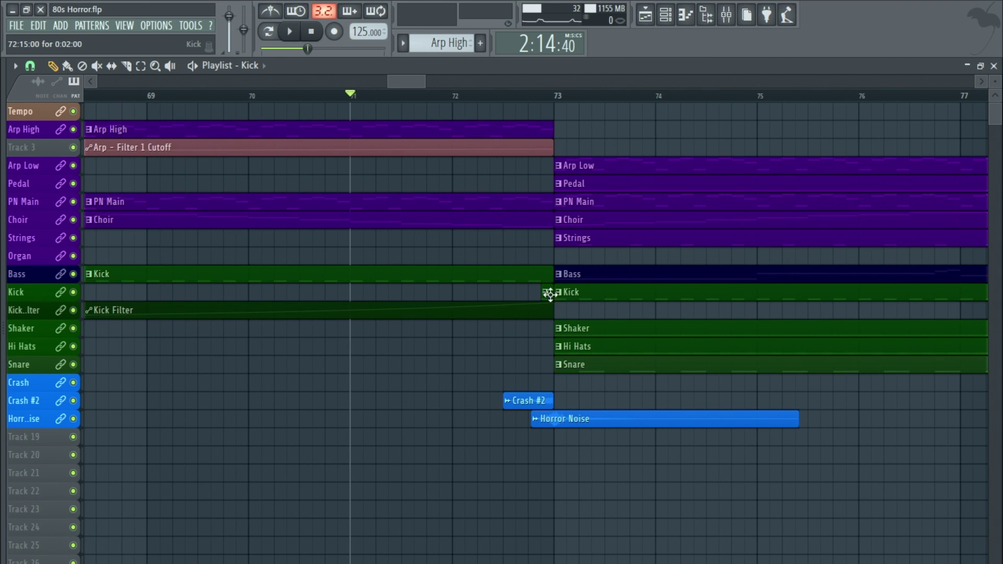
pyautogui.click(517, 98)
pyautogui.press('space')
pyautogui.press('space')
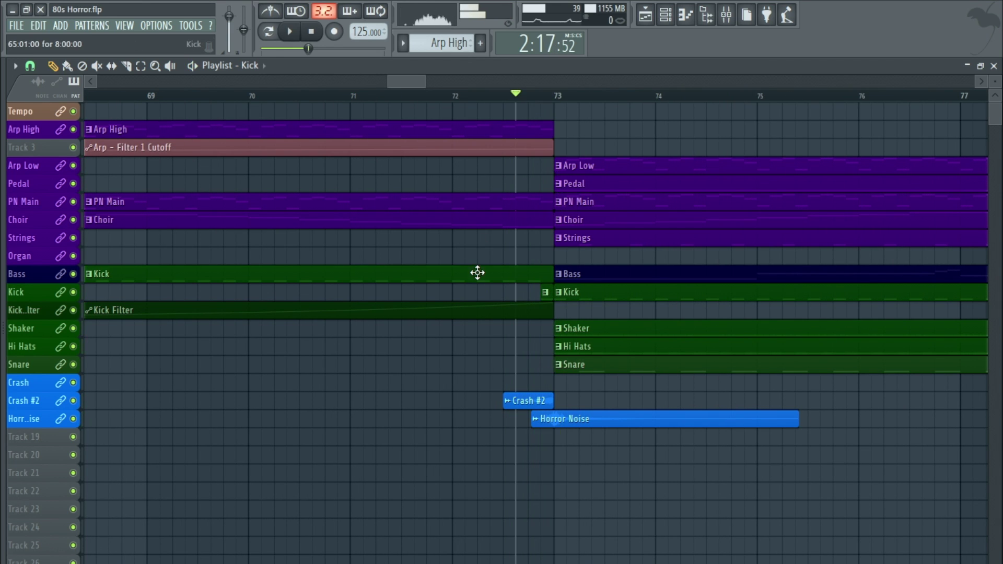
pyautogui.moveTo(477, 271); pyautogui.dragTo(473, 293)
# Place a copy of the Bass clip from bar 73 at bar 57 on the Bass track
pyautogui.scroll(-5, 472, 293)
pyautogui.moveTo(513, 268); pyautogui.dragTo(306, 263)
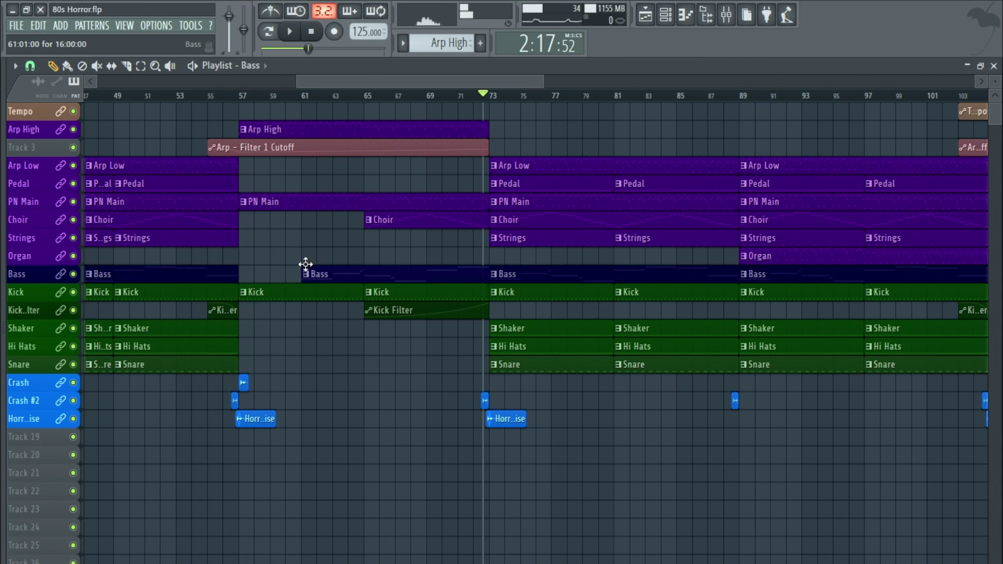
pyautogui.rightClick(358, 277)
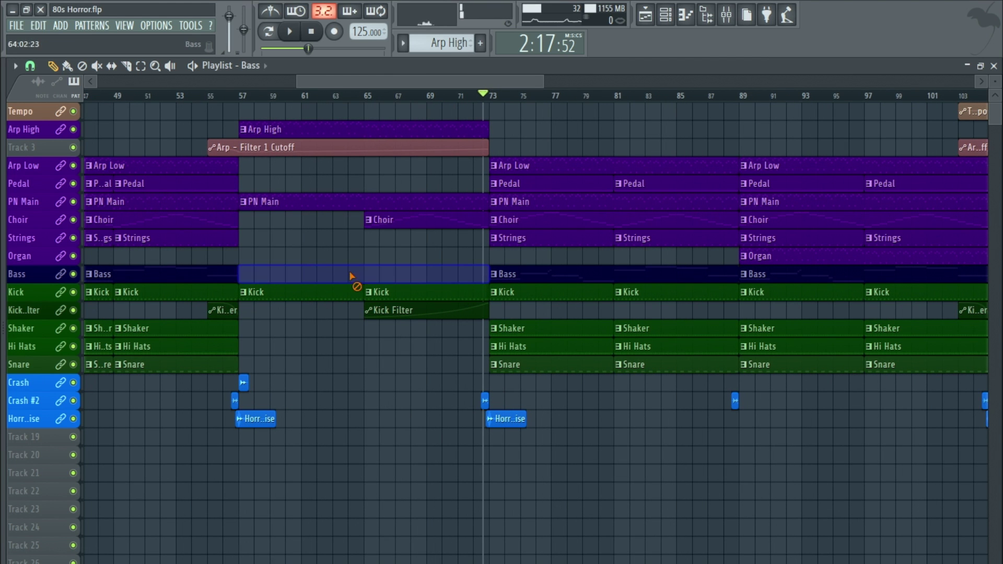
pyautogui.moveTo(579, 270); pyautogui.dragTo(331, 272)
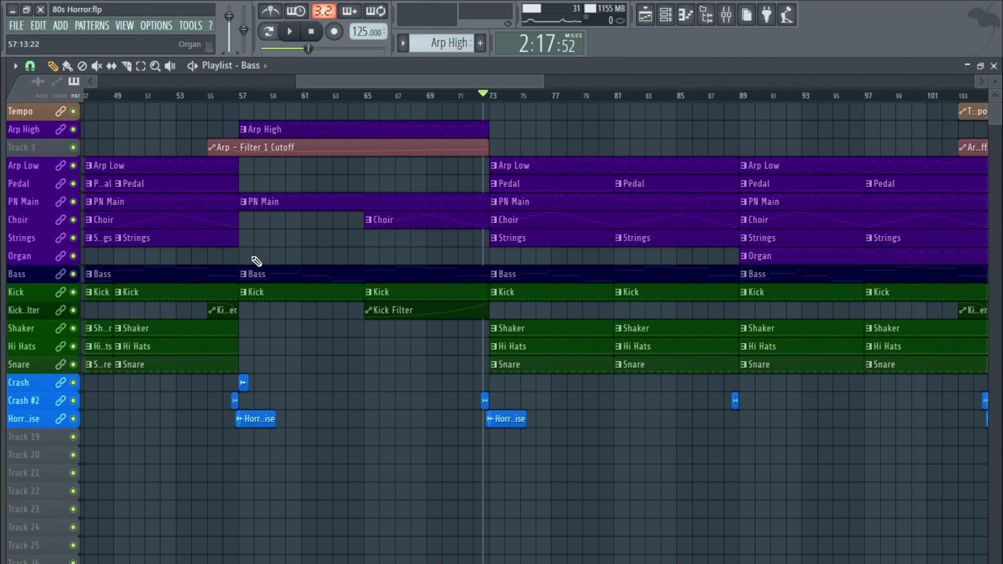
# Trim the start of the copied Bass clip so it begins at bar 65
pyautogui.scroll(5, 253, 258)
pyautogui.scroll(-5, 252, 257)
pyautogui.scroll(3, 253, 257)
pyautogui.scroll(-4, 252, 257)
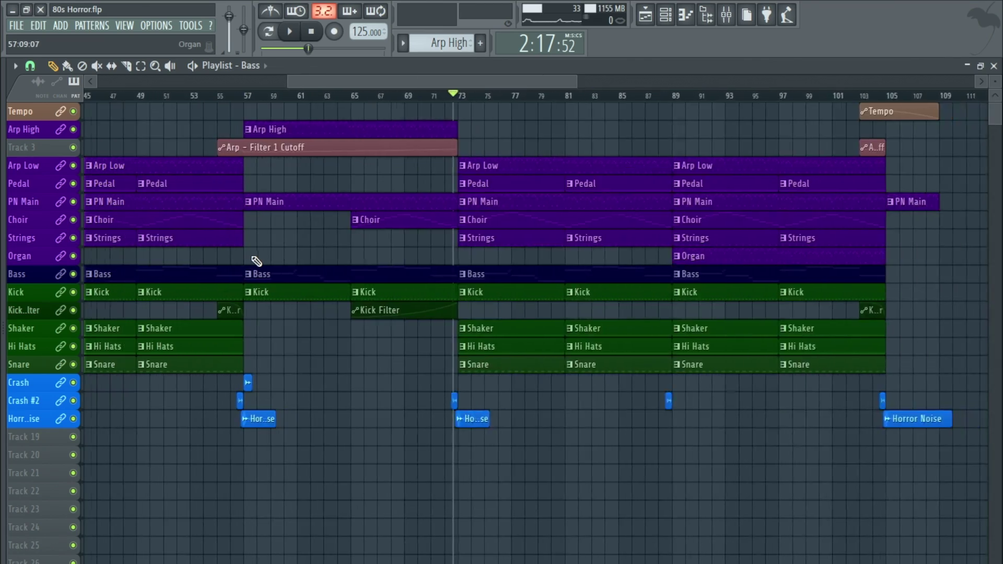
pyautogui.scroll(1, 256, 262)
pyautogui.scroll(3, 256, 261)
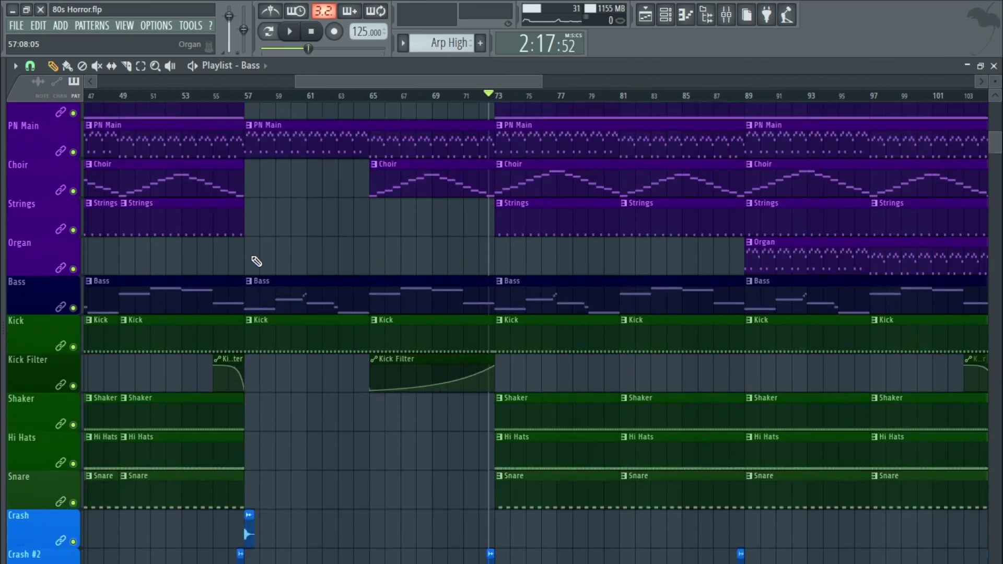
pyautogui.scroll(-1, 256, 261)
pyautogui.scroll(1, 256, 261)
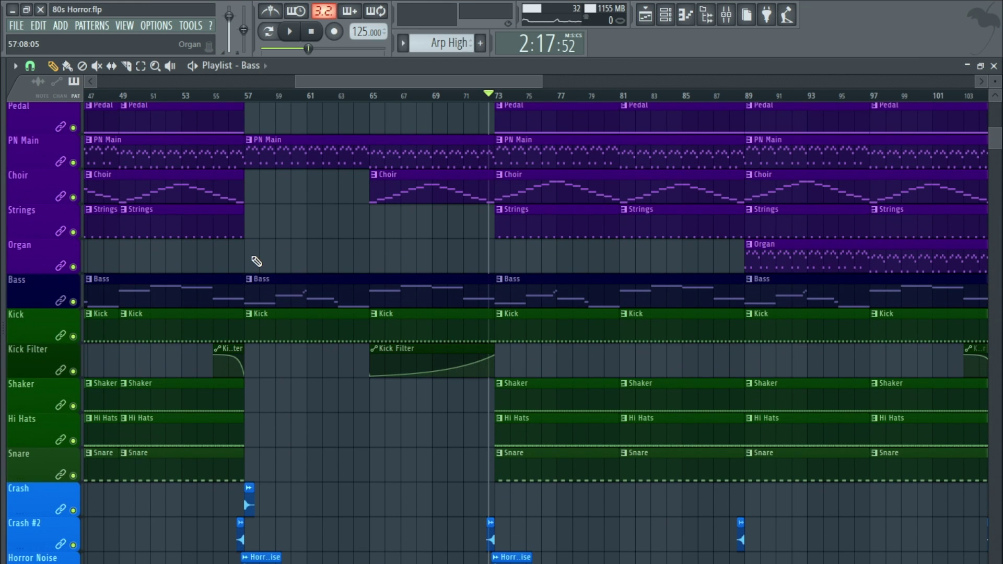
pyautogui.moveTo(246, 289); pyautogui.dragTo(372, 288)
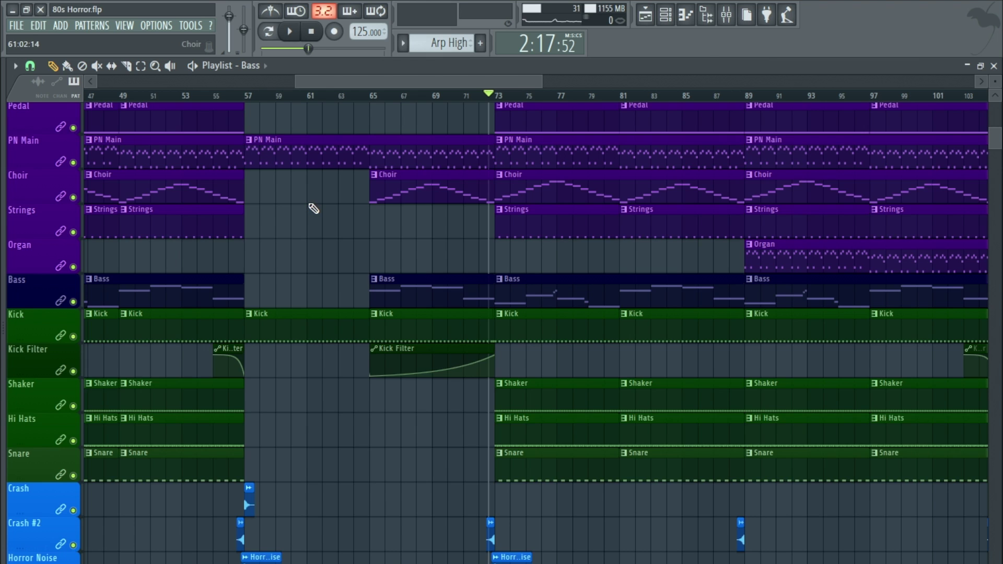
pyautogui.scroll(-3, 313, 209)
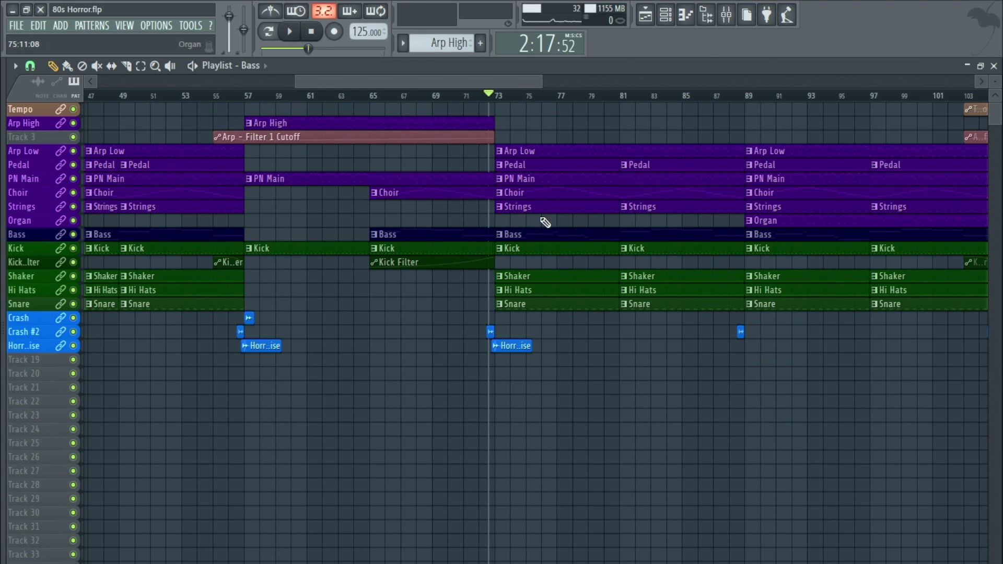
# Audition the build-up from bar 57, skipping ahead to bars 64 and 71 to hear the return at bar 73
pyautogui.click(255, 98)
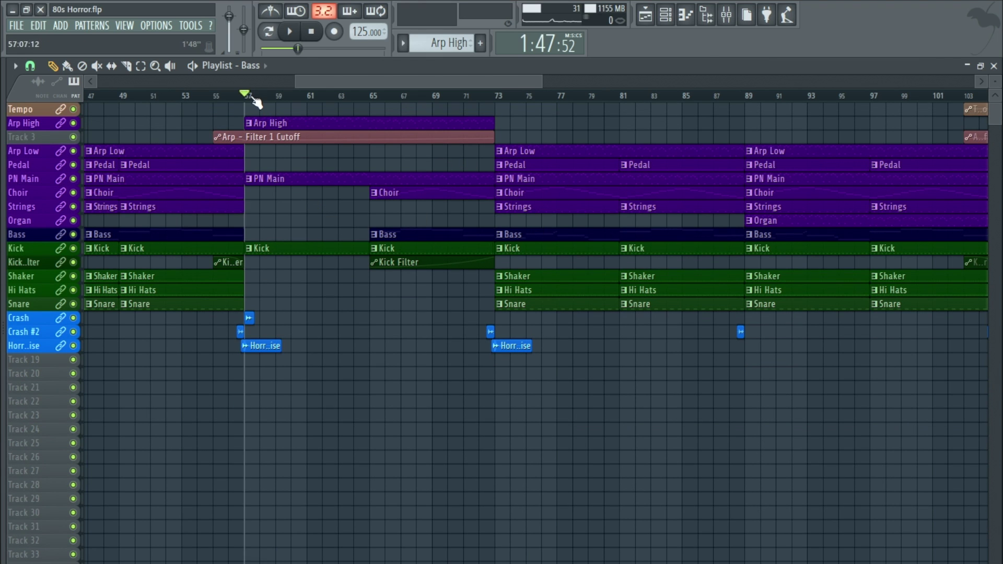
pyautogui.press('space')
pyautogui.click(357, 97)
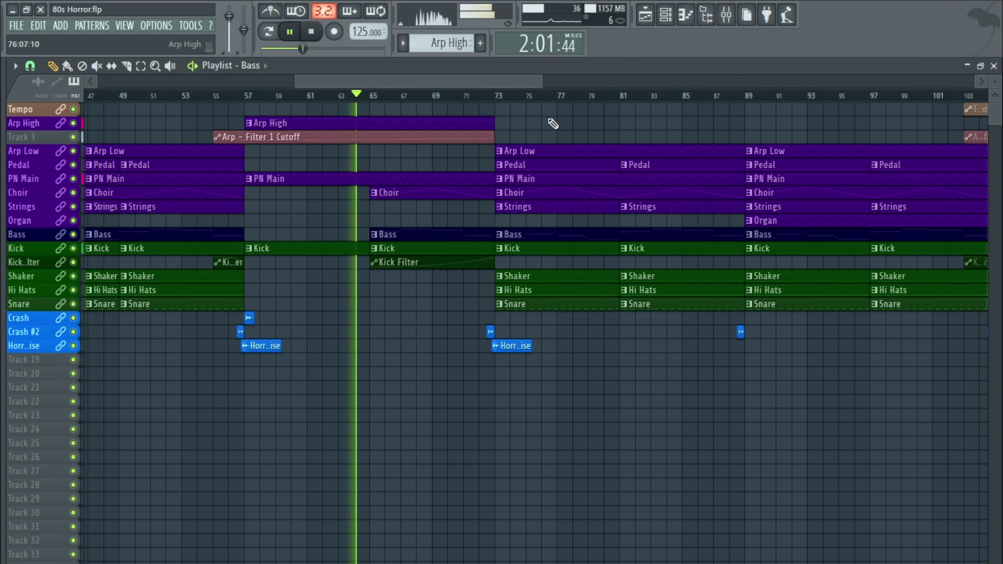
pyautogui.scroll(-2, 544, 122)
pyautogui.scroll(-2, 544, 122)
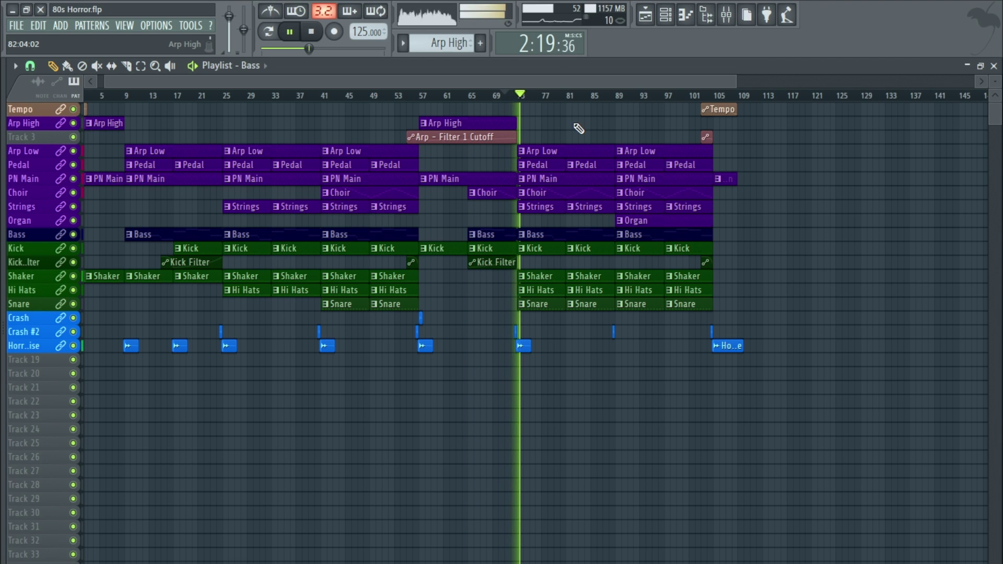
pyautogui.press('space')
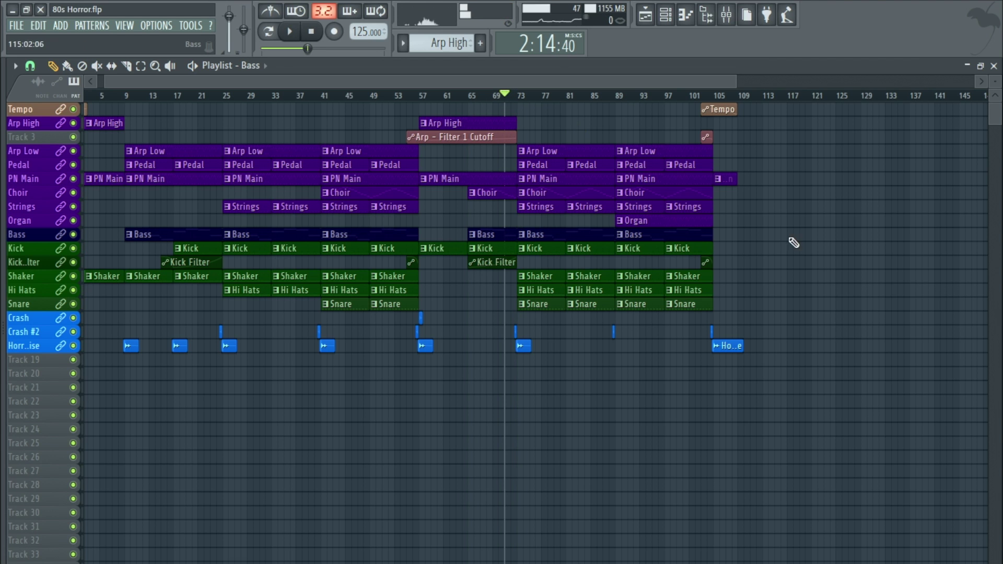
# Audition the Organ entry by playing the song from bar 89
pyautogui.scroll(2, 811, 233)
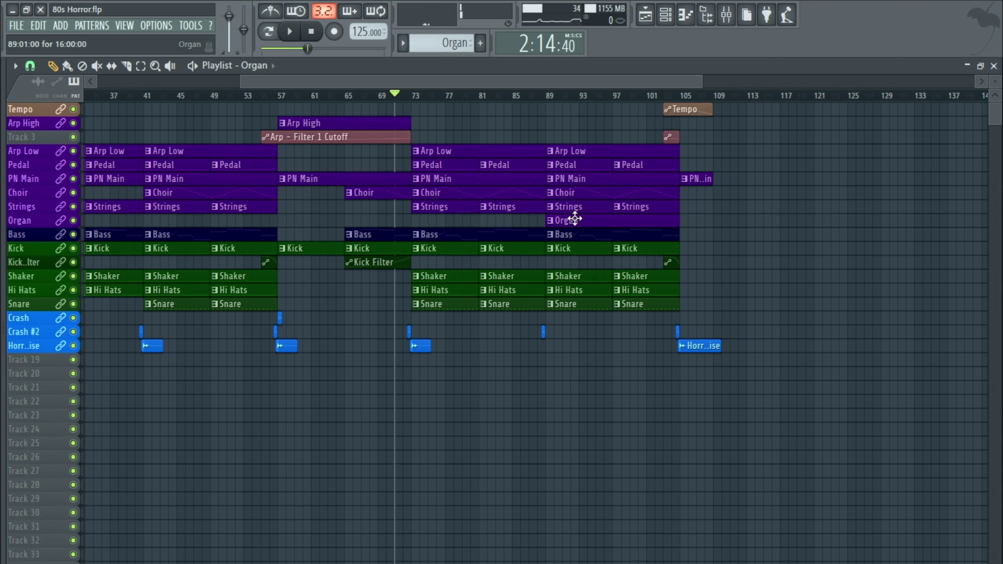
pyautogui.scroll(-1, 575, 219)
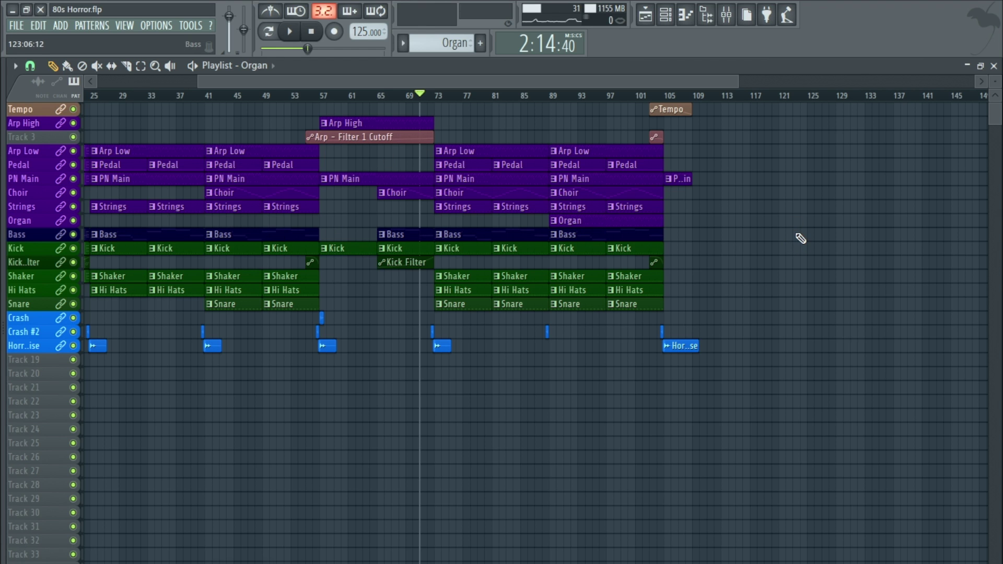
pyautogui.scroll(2, 801, 238)
pyautogui.click(406, 96)
pyautogui.press('space')
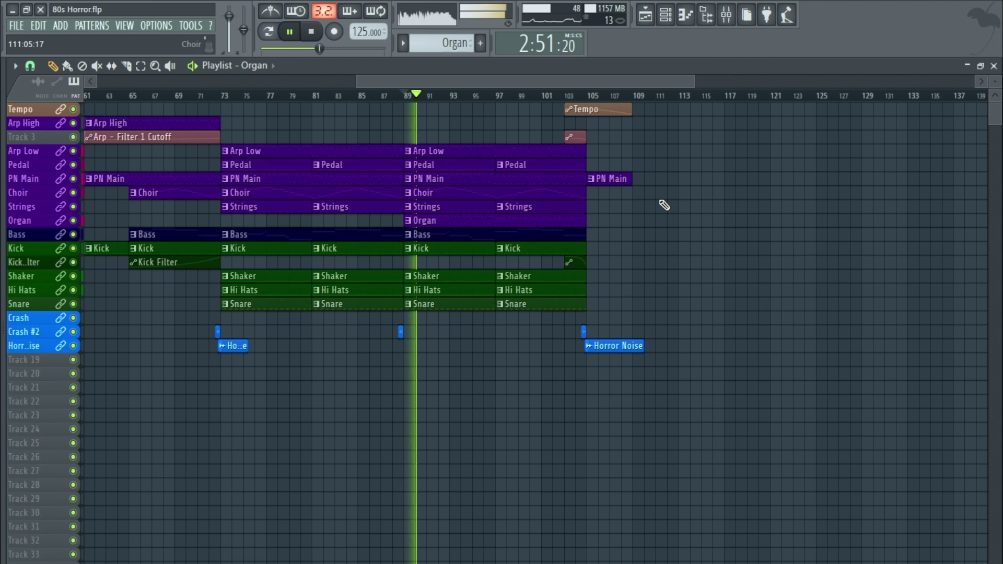
pyautogui.press('space')
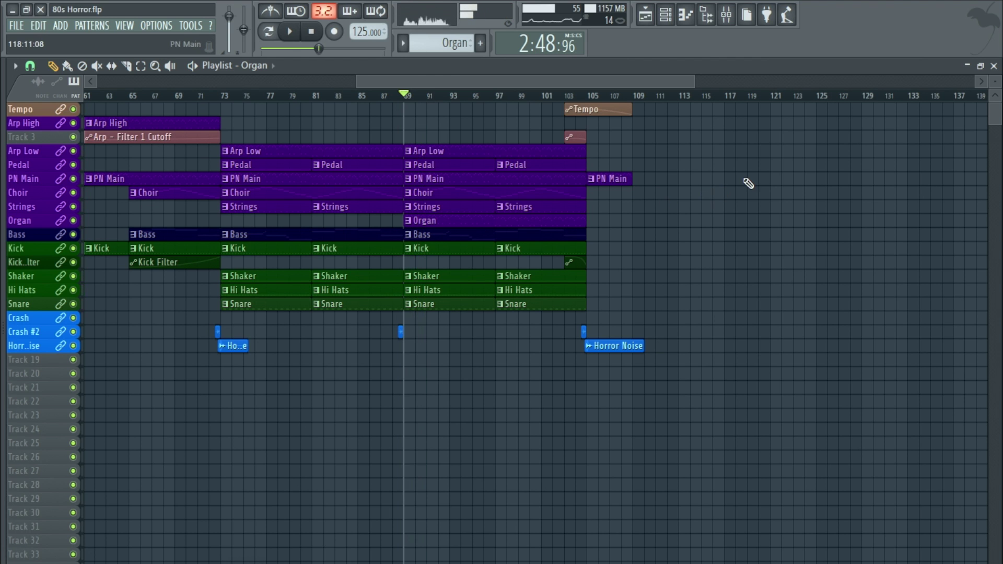
# Mute the Tempo track and audition the ending from bar 103 without its tempo automation
pyautogui.scroll(2, 748, 183)
pyautogui.scroll(2, 717, 184)
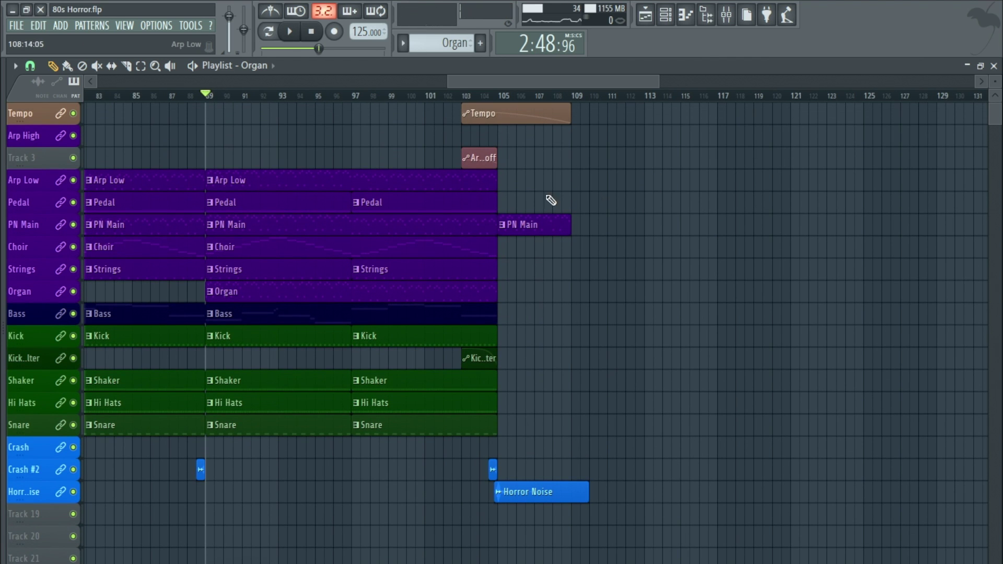
pyautogui.scroll(2, 643, 195)
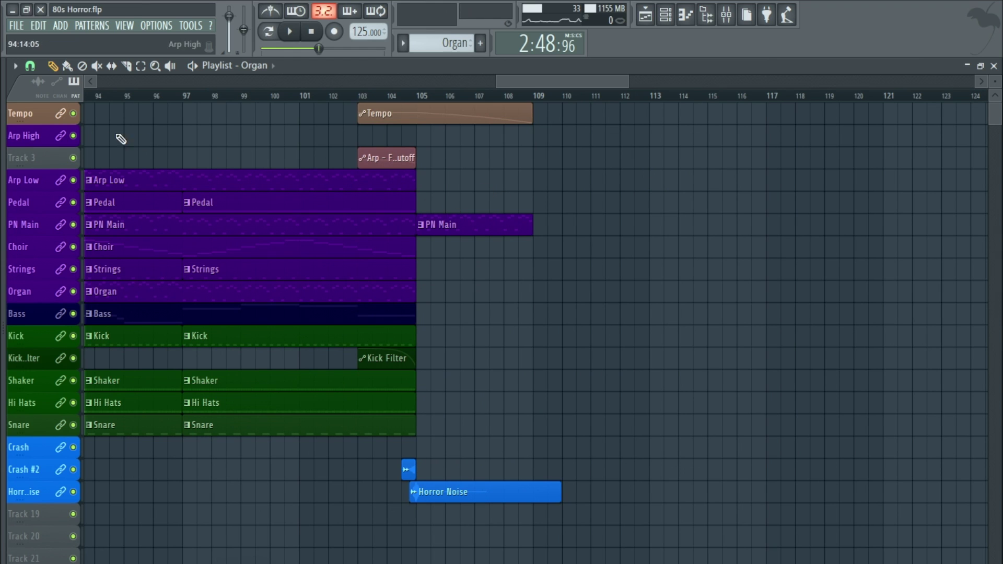
pyautogui.click(73, 113)
pyautogui.click(359, 95)
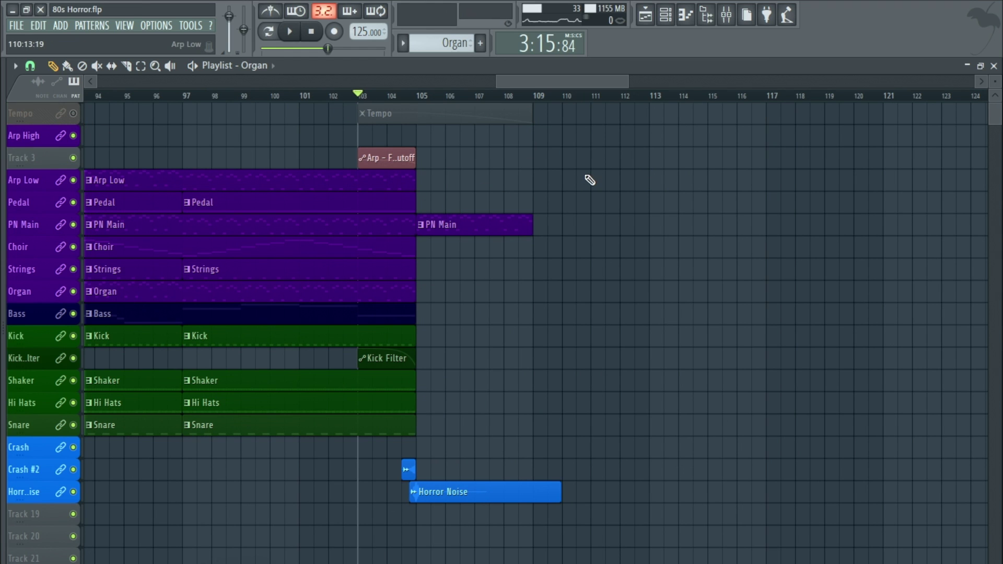
pyautogui.press('space')
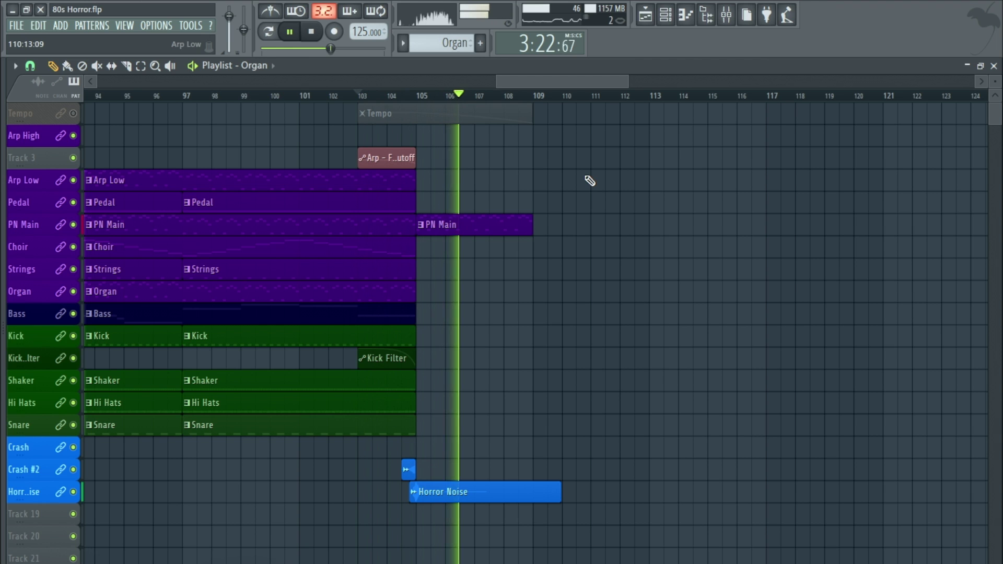
pyautogui.press('space')
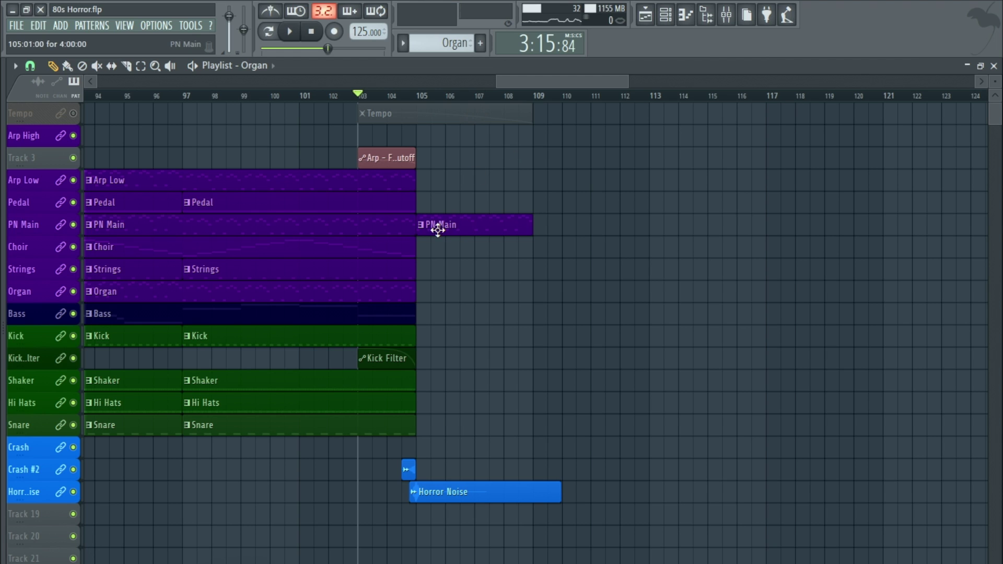
# Unmute the Tempo track and audition the ending from bar 103 with the tempo automation active
pyautogui.click(73, 114)
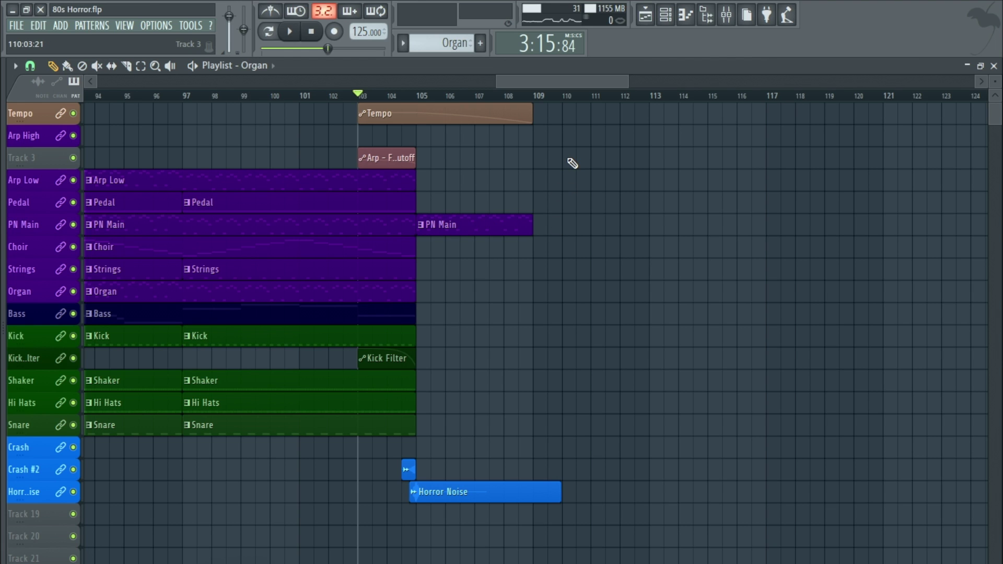
pyautogui.press('space')
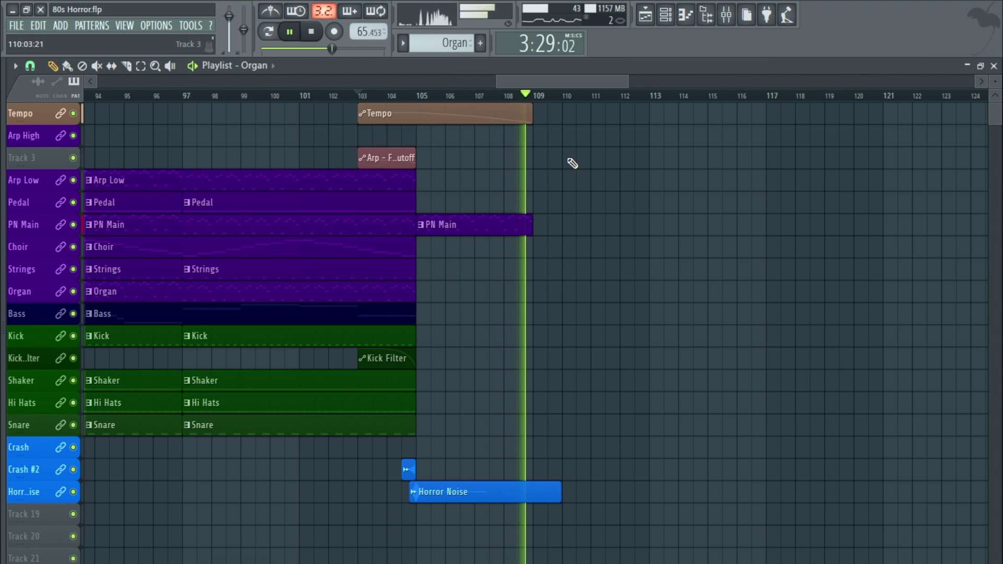
pyautogui.press('space')
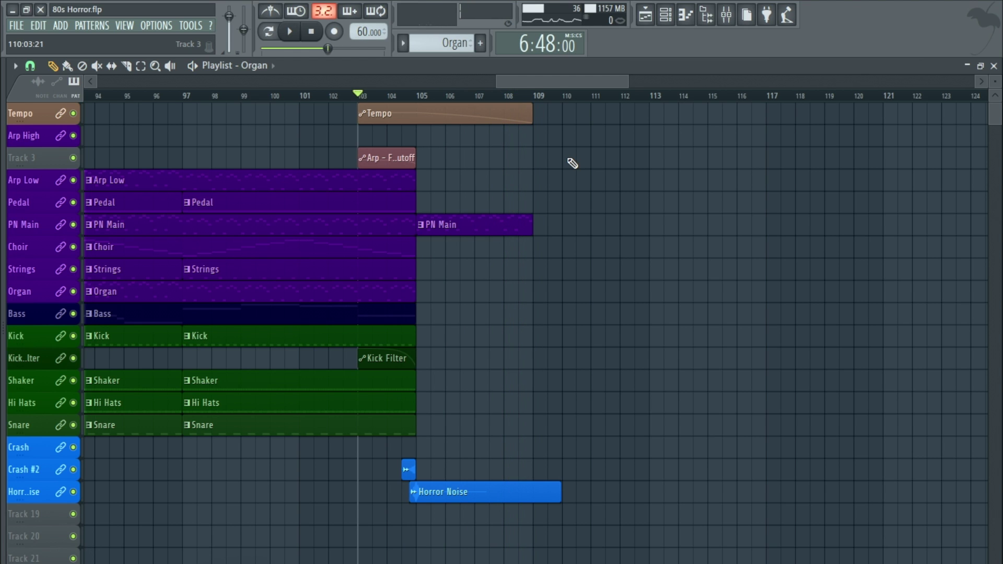
# Delete the Tempo clip at bar 103 and create a new tempo automation clip spanning bars 103 to 109
pyautogui.rightClick(473, 119)
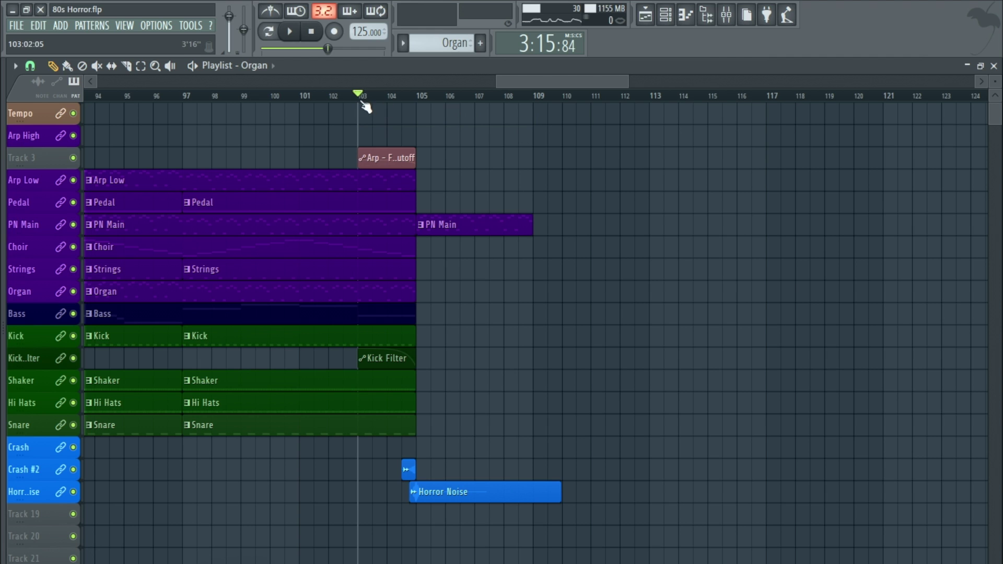
pyautogui.moveTo(364, 99); pyautogui.dragTo(533, 111)
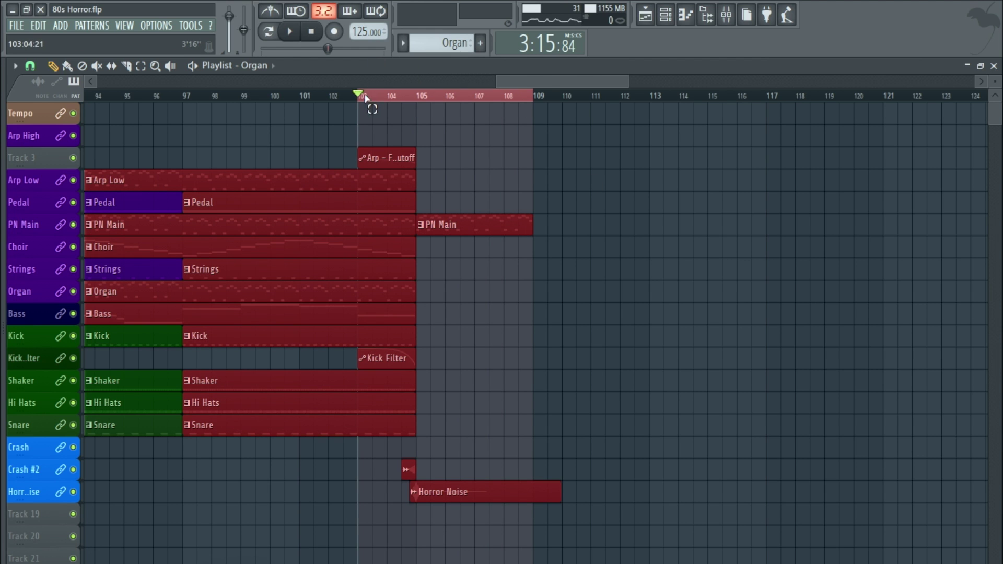
pyautogui.rightClick(362, 32)
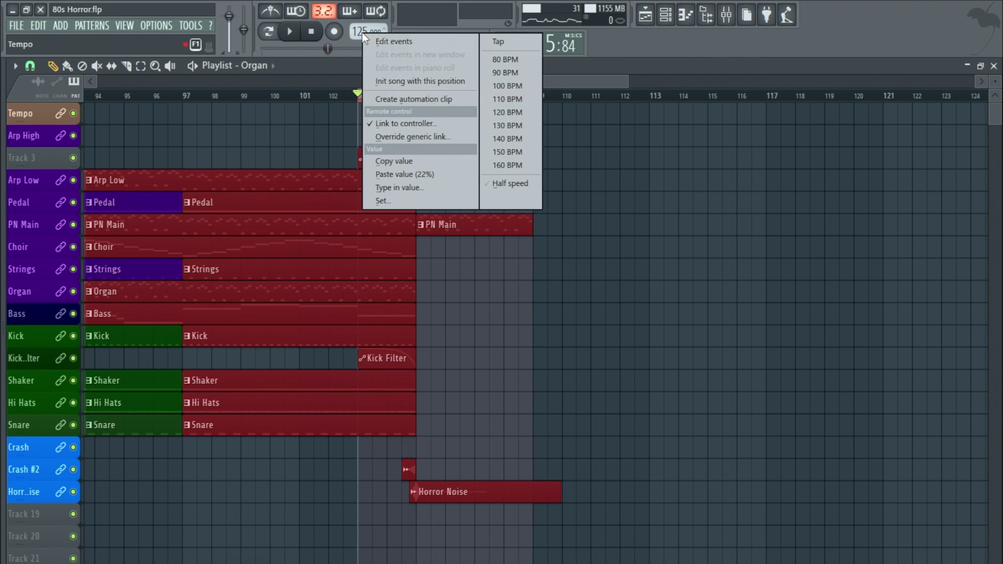
pyautogui.click(425, 98)
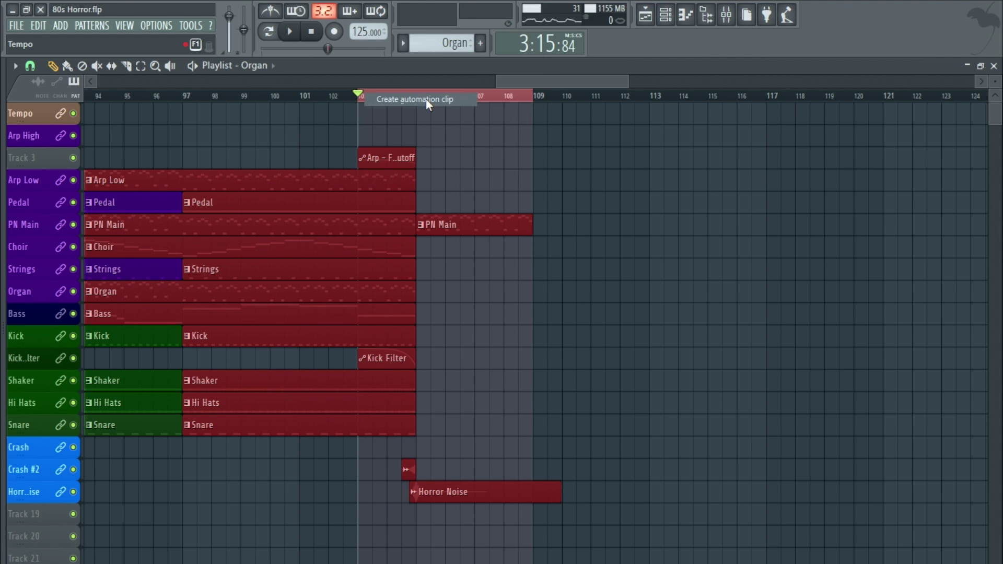
# Add a point at bar 105 of the Tempo clip with the first point's value, and lower the end point at bar 109 to the minimum
pyautogui.scroll(8, 417, 134)
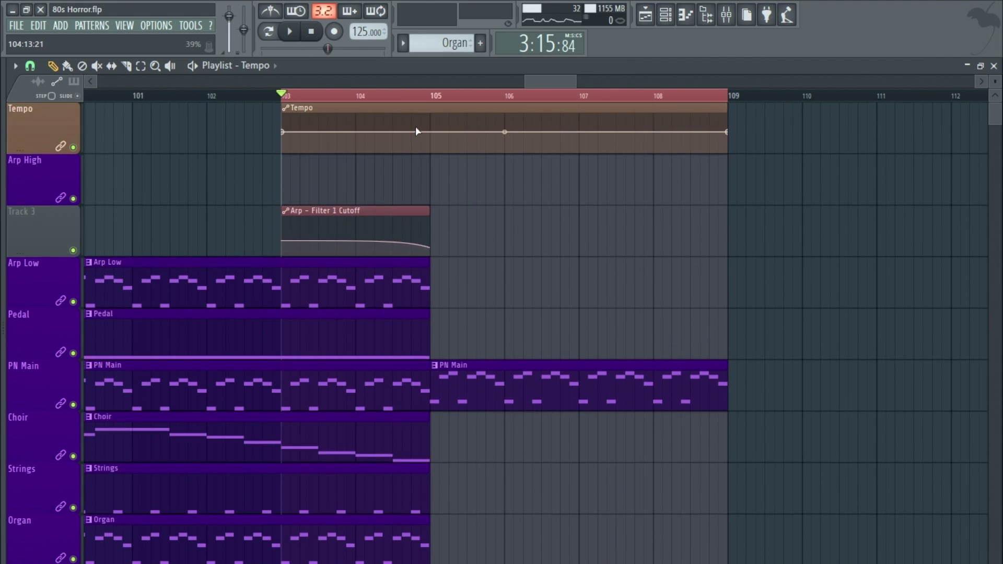
pyautogui.rightClick(287, 134)
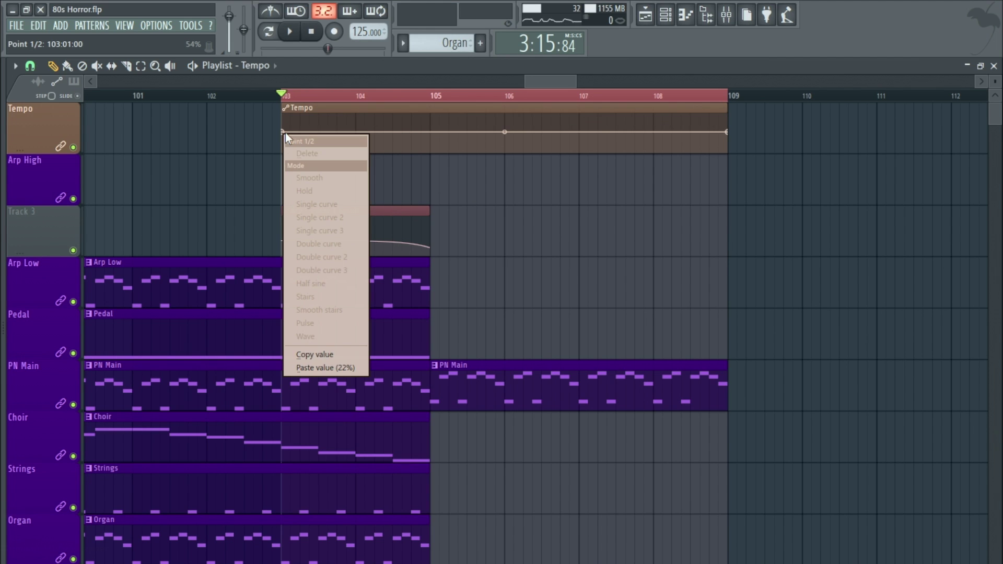
pyautogui.click(323, 352)
pyautogui.click(431, 131)
pyautogui.rightClick(434, 132)
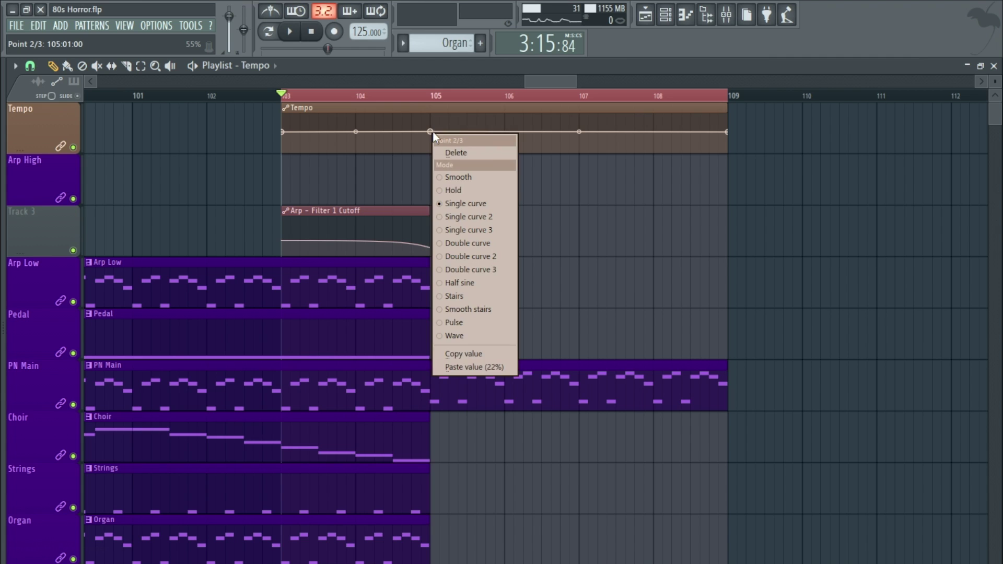
pyautogui.click(463, 369)
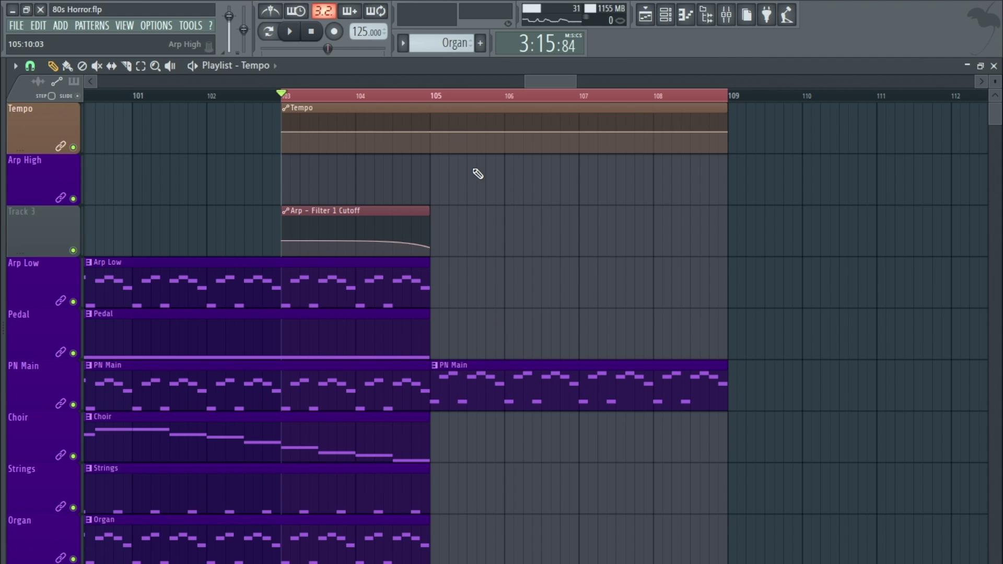
pyautogui.moveTo(732, 133); pyautogui.dragTo(736, 164)
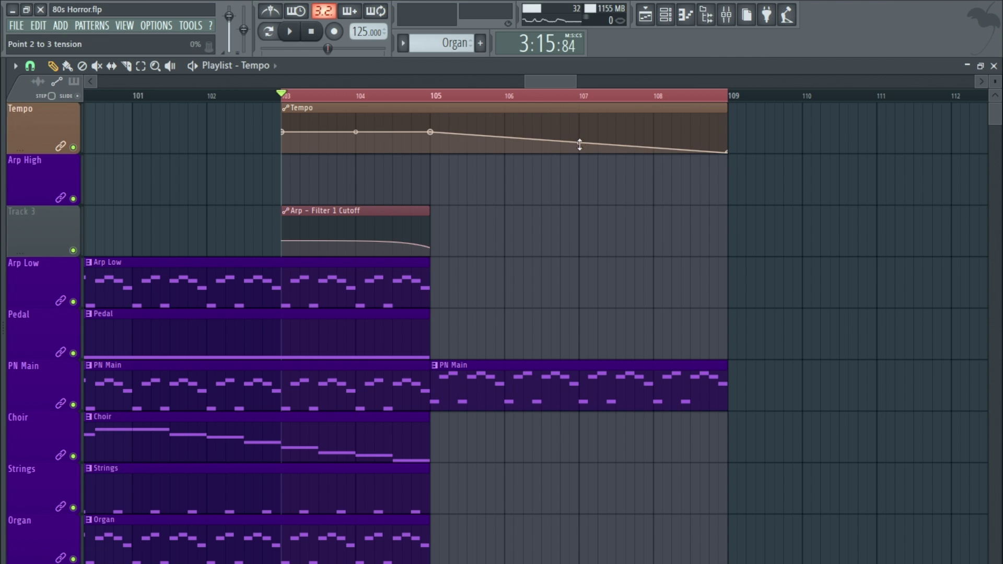
# Audition the new tempo slowdown from bar 103 and clear the time selection
pyautogui.press('space')
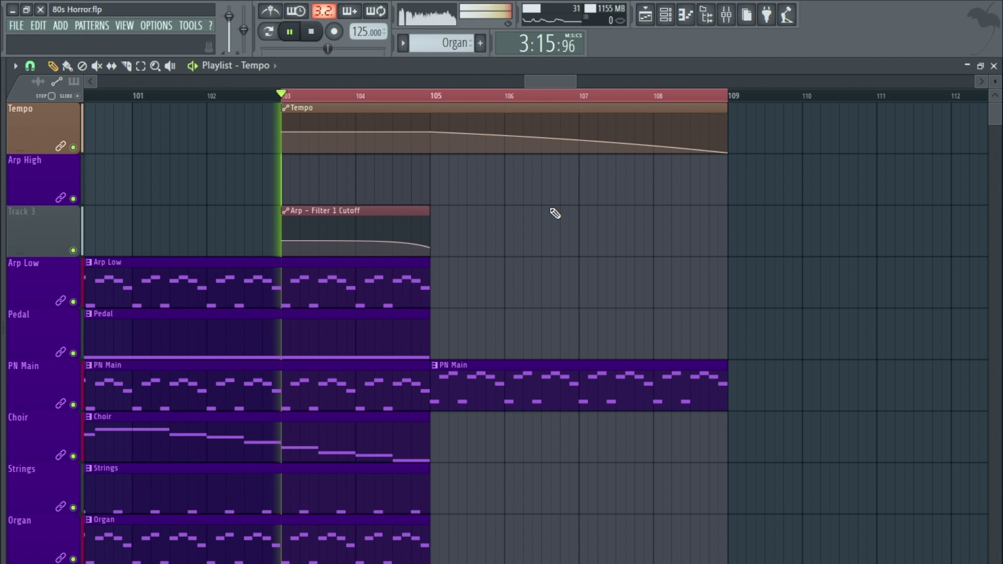
pyautogui.scroll(-3, 640, 202)
pyautogui.scroll(-3, 638, 190)
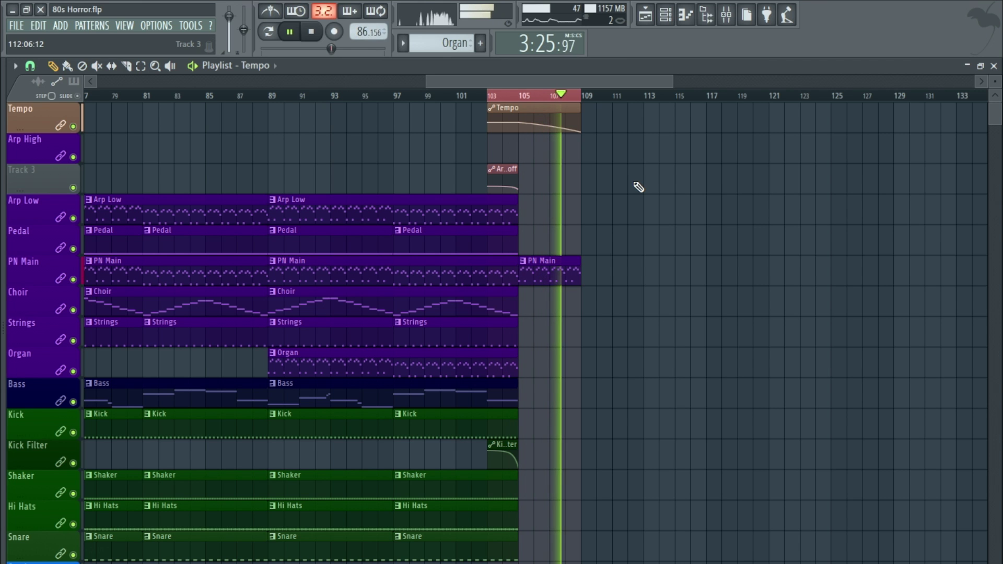
pyautogui.doubleClick(492, 96)
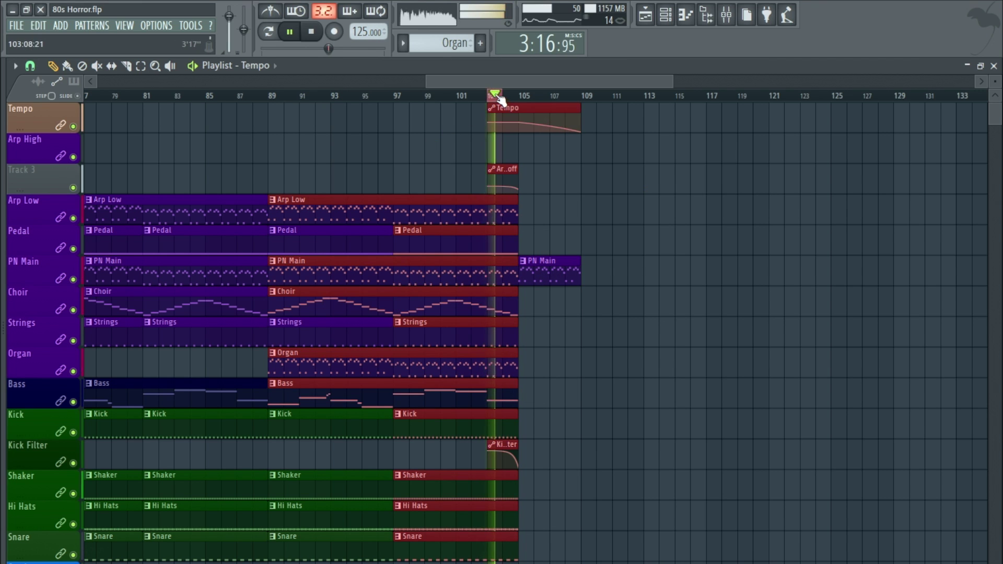
pyautogui.doubleClick(497, 97)
pyautogui.press('space')
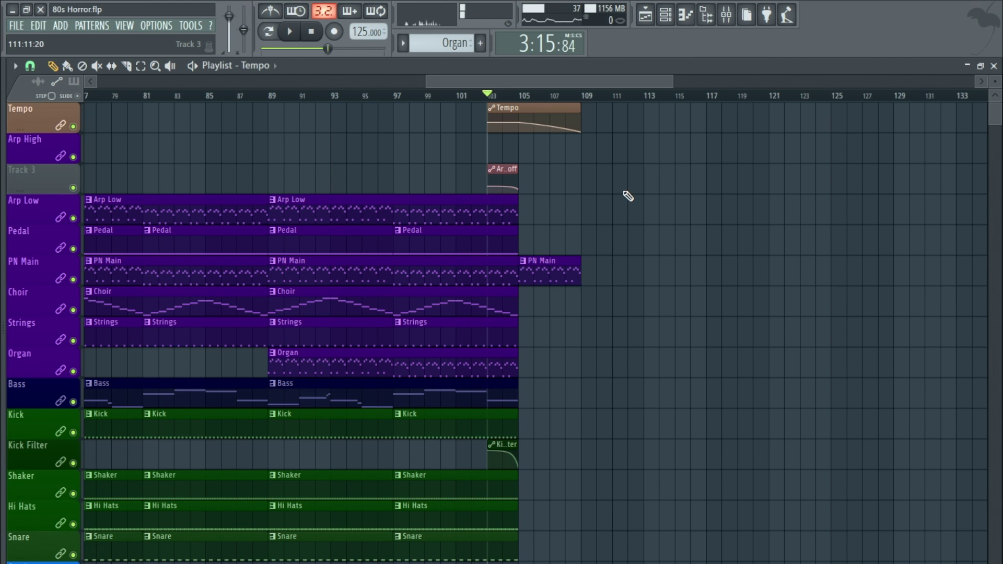
# Delete the stray Tempo clip far beyond the song's end, just before bar 185
pyautogui.keyDown('ctrl'); pyautogui.rightClick(625, 193); pyautogui.keyUp('ctrl')
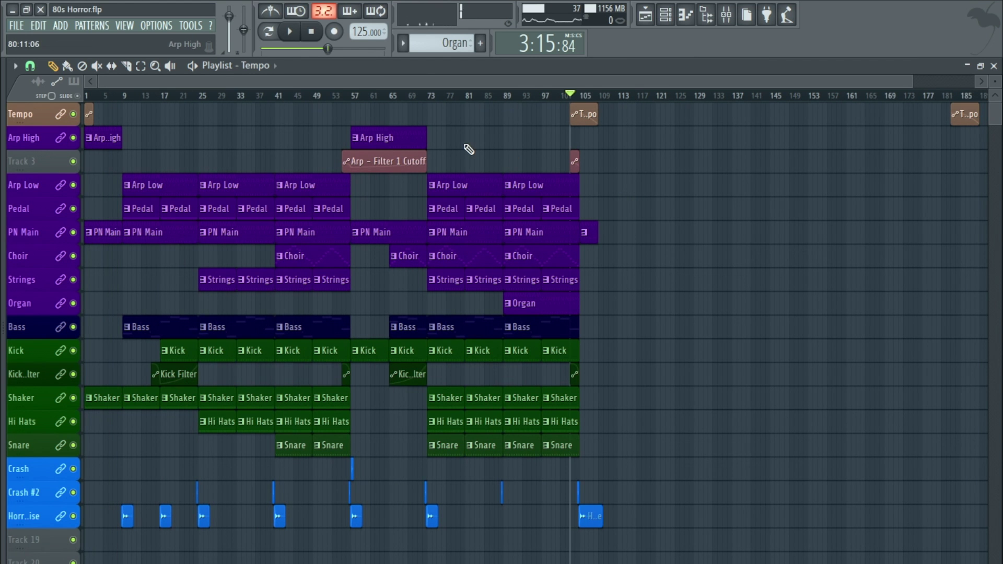
pyautogui.rightClick(964, 118)
pyautogui.scroll(3, 98, 182)
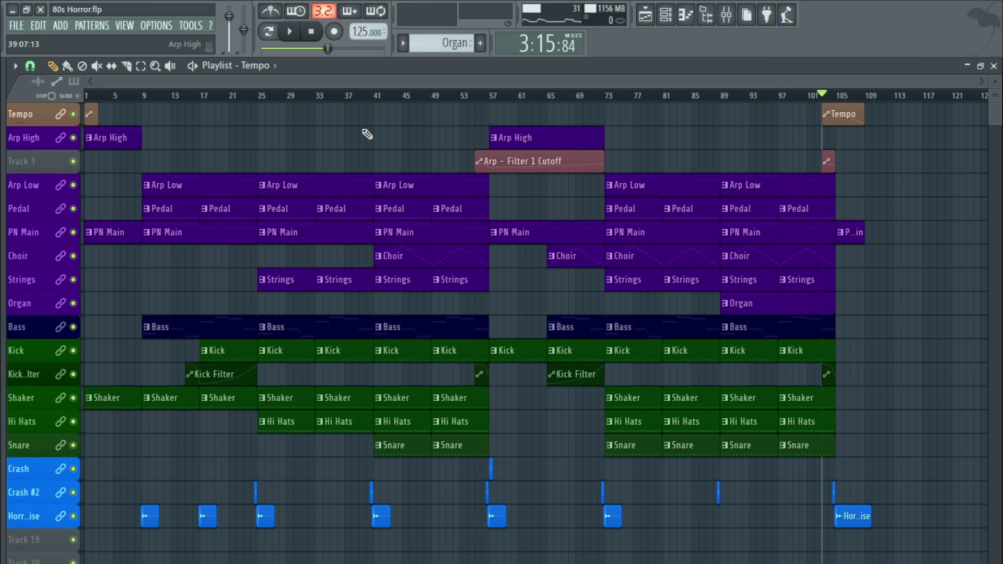
# Open the mixer above the playlist and examine the effect chains of the Crash, Kick, Perc and Snare tracks
pyautogui.click(127, 27)
pyautogui.click(126, 92)
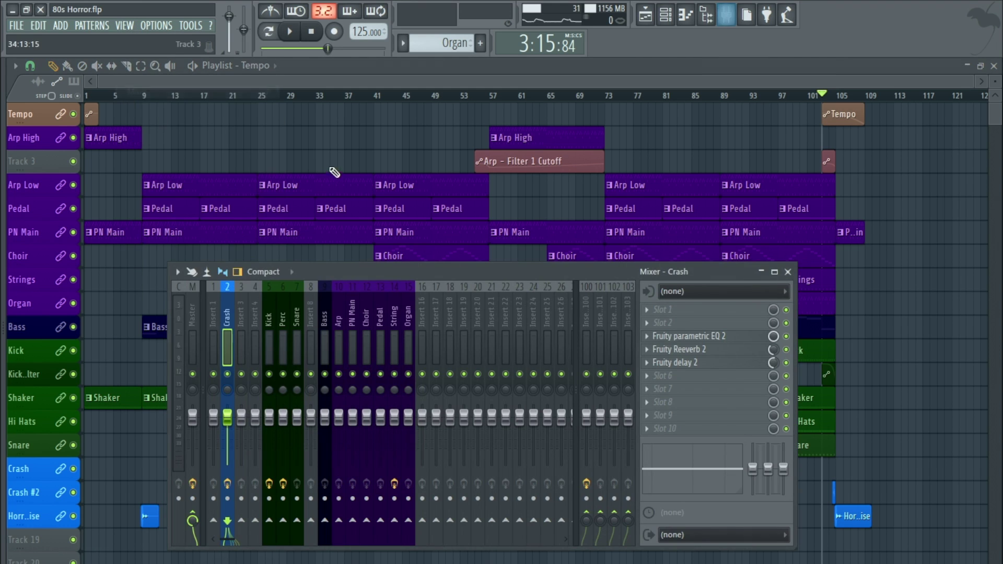
pyautogui.moveTo(435, 277); pyautogui.dragTo(440, 215)
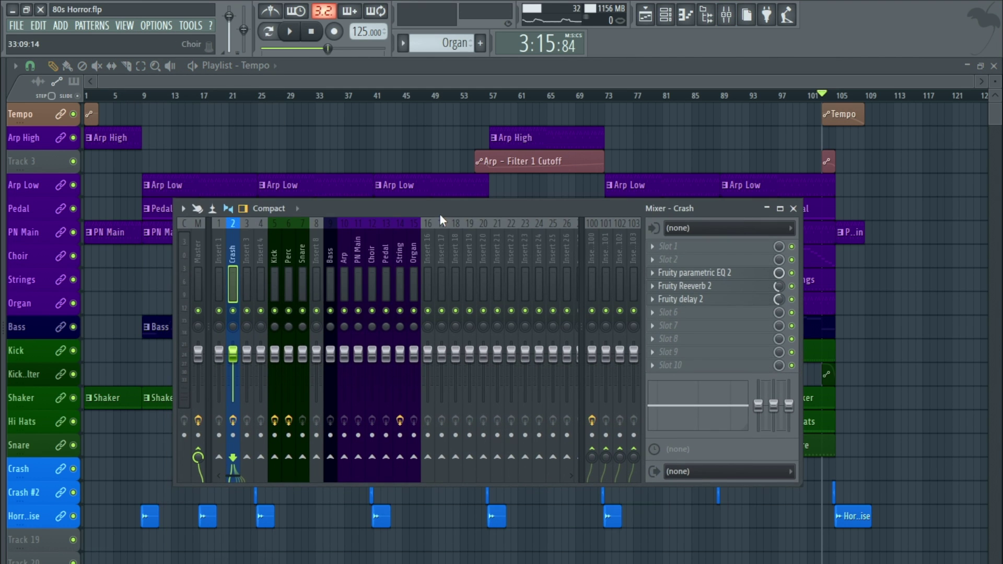
pyautogui.click(218, 243)
pyautogui.click(233, 244)
pyautogui.click(278, 247)
pyautogui.click(291, 245)
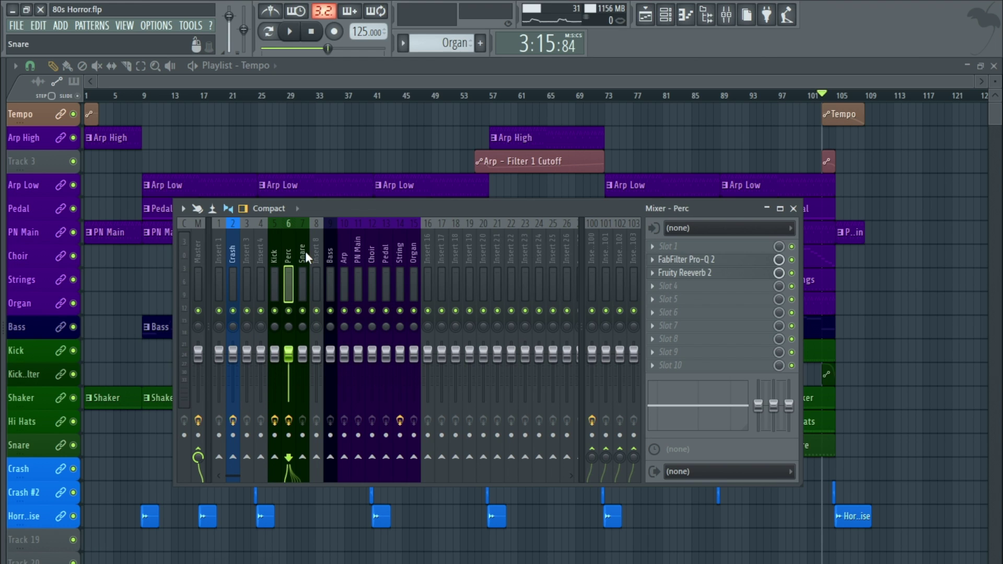
pyautogui.click(304, 252)
# Examine the effect chains of the Bass, Arp, PN Main, Choir, Pedal, String and Organ mixer tracks
pyautogui.click(328, 253)
pyautogui.click(344, 248)
pyautogui.click(358, 254)
pyautogui.click(372, 256)
pyautogui.click(386, 258)
pyautogui.click(398, 258)
pyautogui.click(411, 254)
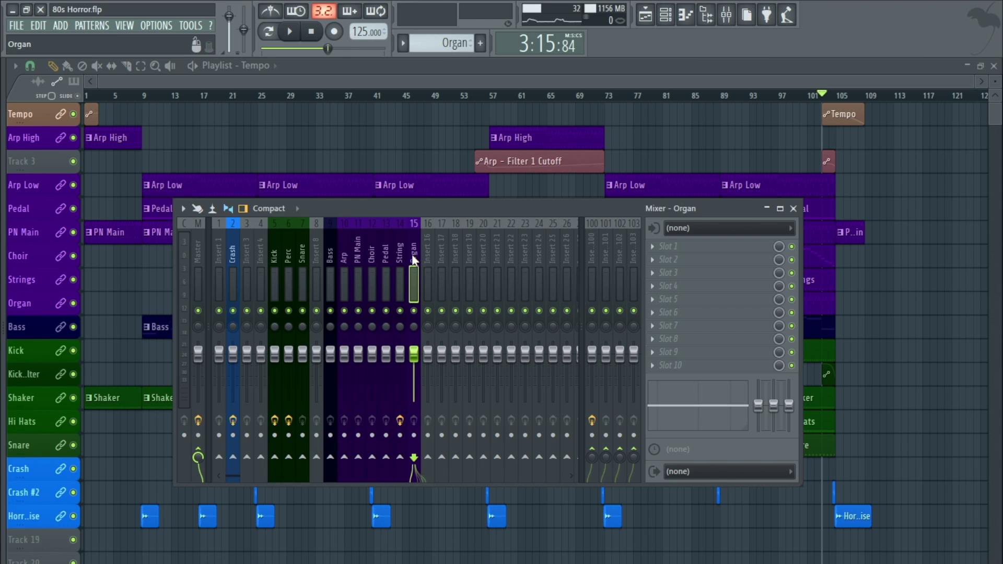
# Inspect the Master track's Fruity Compressor settings and open its iZotope Ozone 6 plugin
pyautogui.click(194, 244)
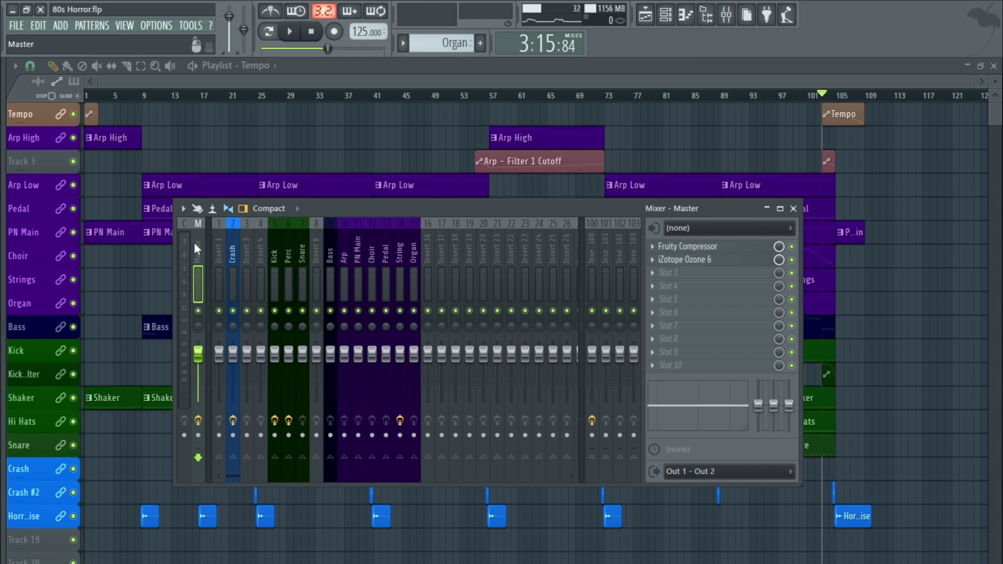
pyautogui.click(721, 249)
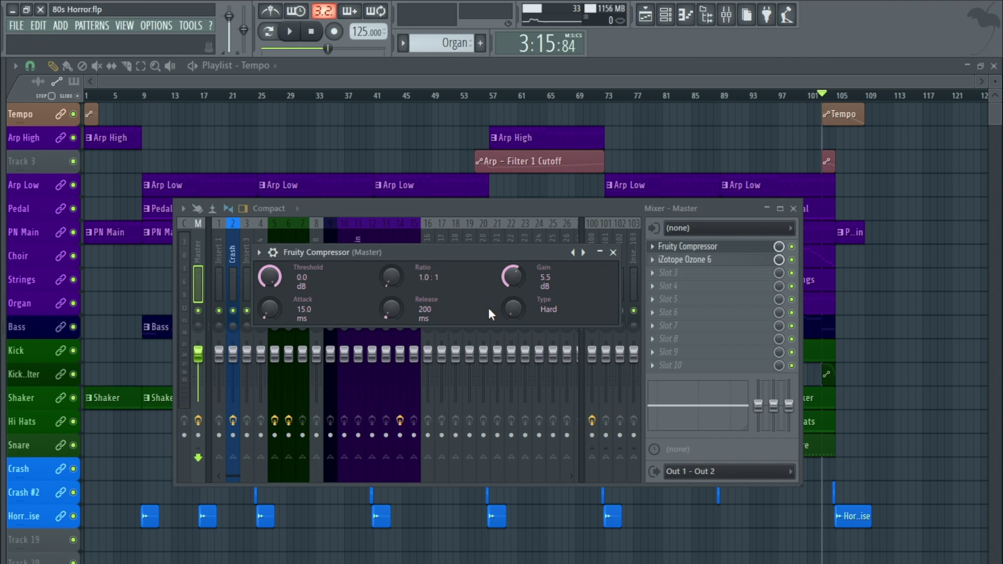
pyautogui.click(703, 263)
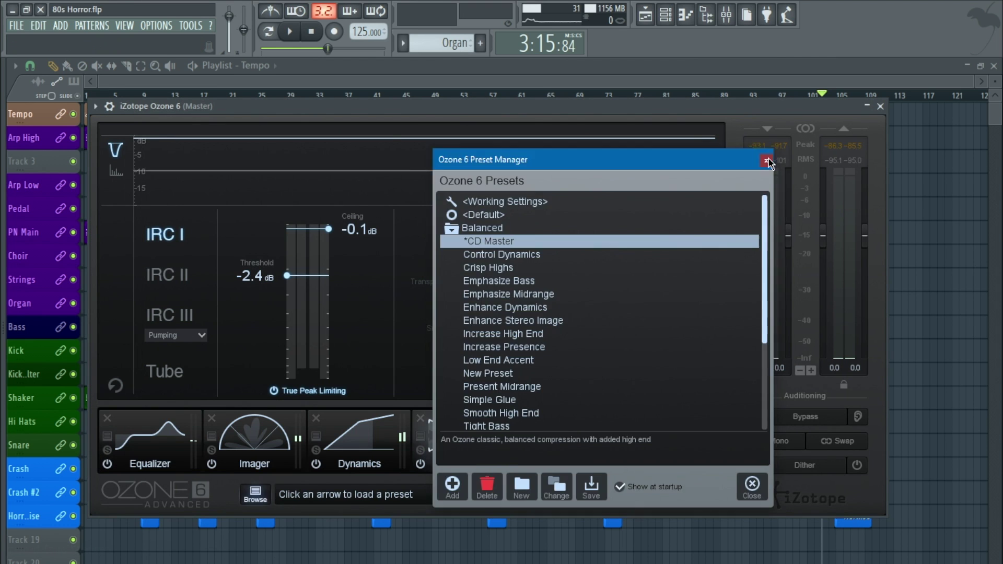
# Examine Ozone 6's Equalizer, preset list and Imager stereo widths, and return to the playlist
pyautogui.click(156, 428)
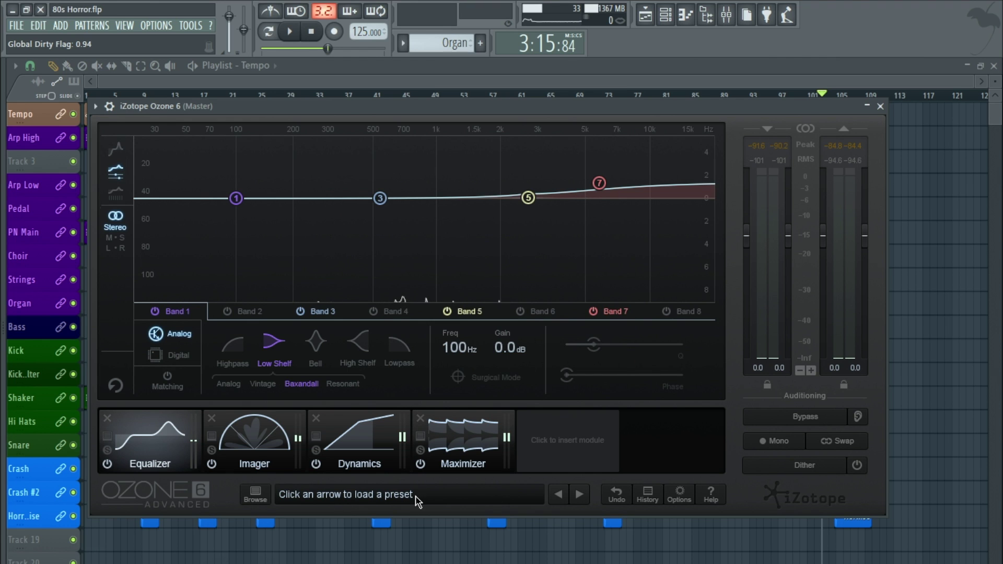
pyautogui.click(256, 495)
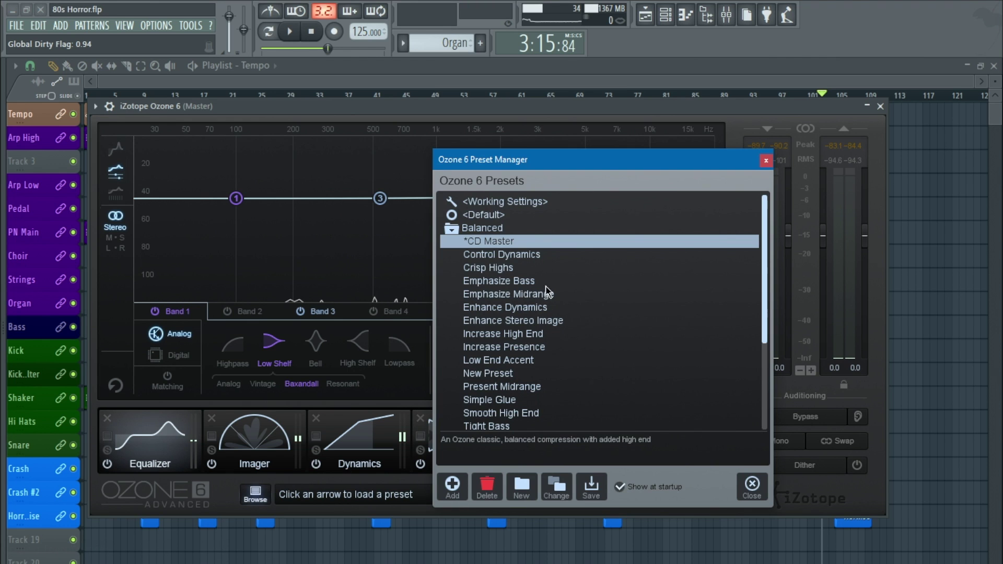
pyautogui.click(767, 161)
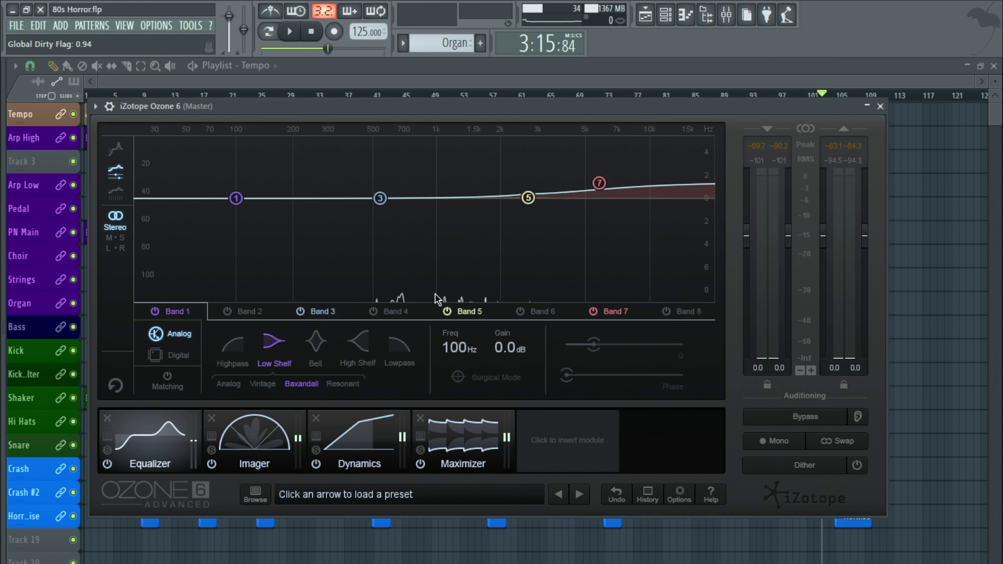
pyautogui.click(262, 437)
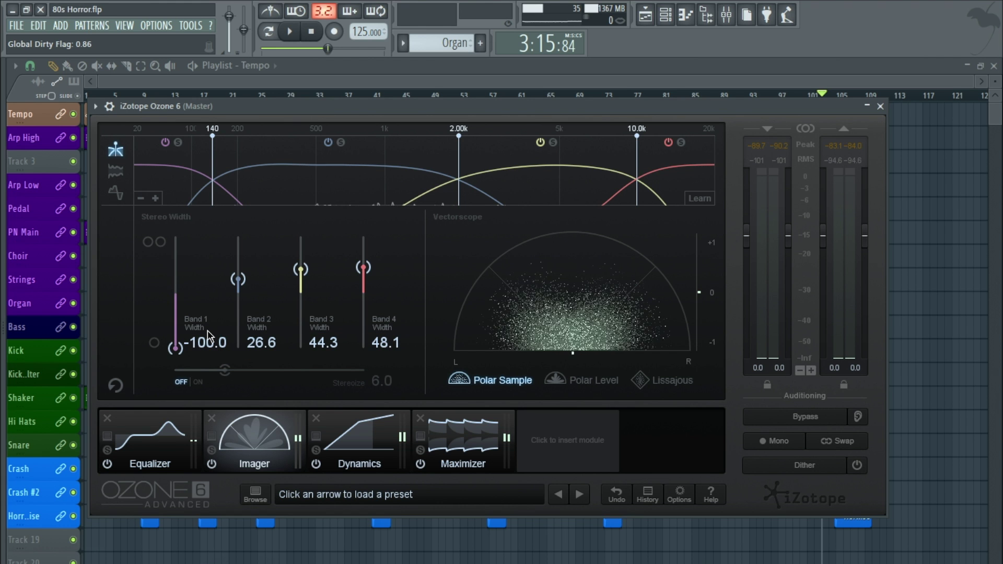
pyautogui.click(634, 68)
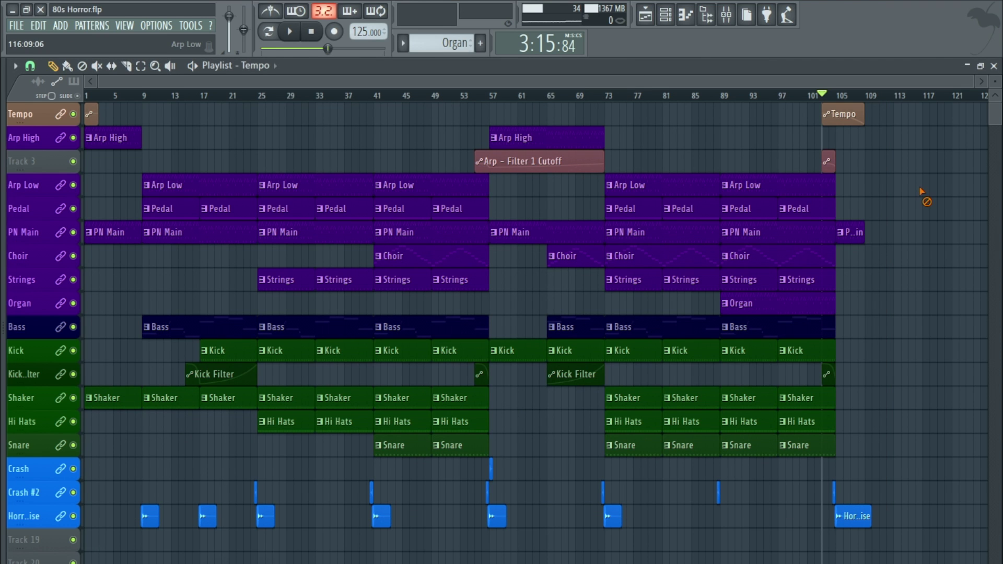
# Select the playlist time range from bar 89 to bar 105 and briefly test its playback
pyautogui.scroll(4, 924, 193)
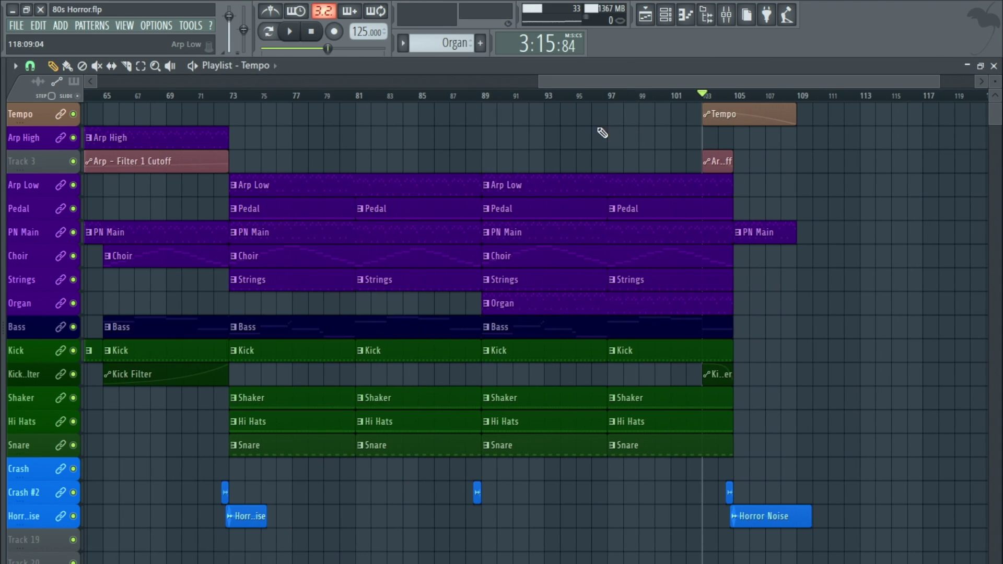
pyautogui.moveTo(489, 97); pyautogui.dragTo(729, 105)
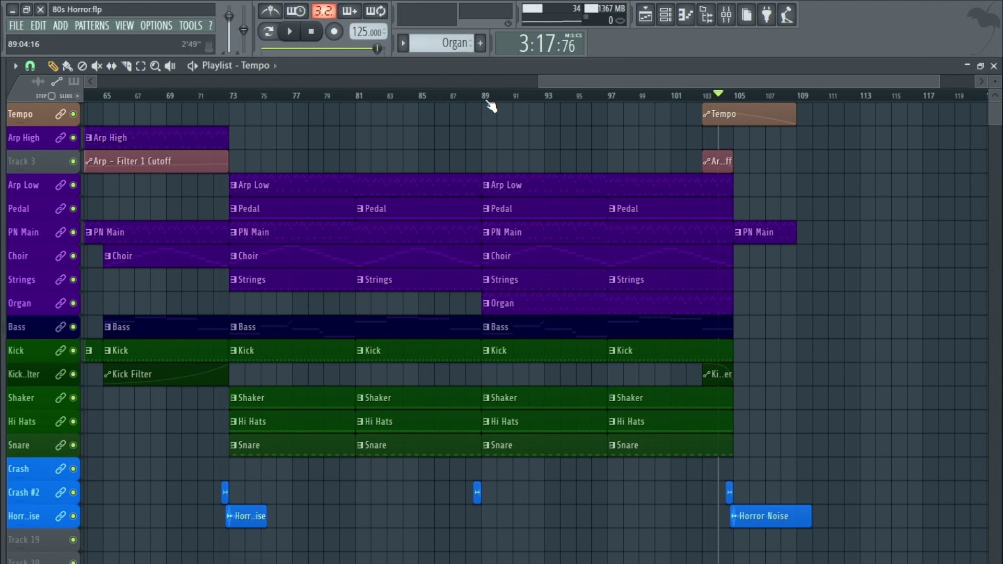
pyautogui.moveTo(489, 97); pyautogui.dragTo(737, 100)
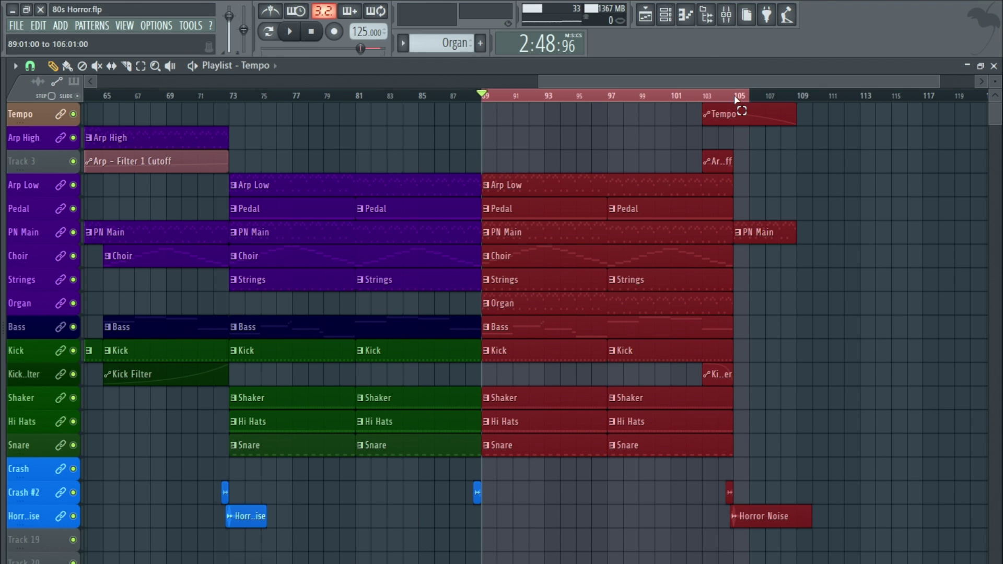
pyautogui.click(548, 135)
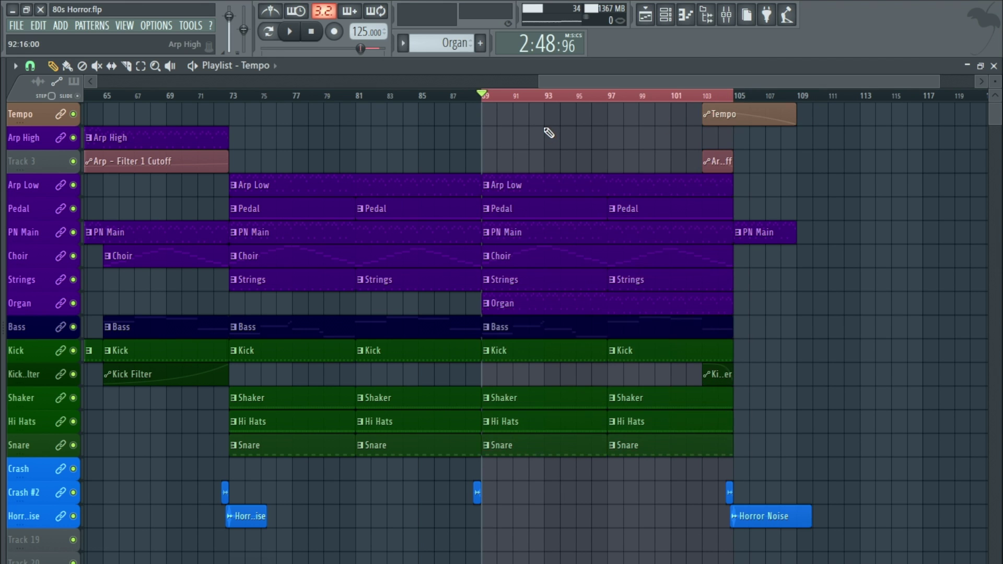
pyautogui.scroll(-3, 543, 134)
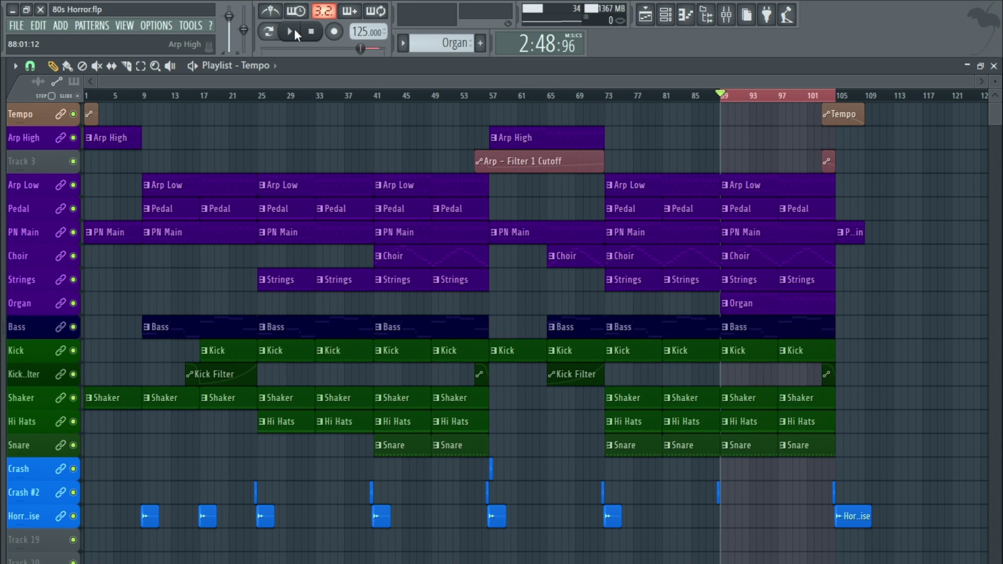
pyautogui.click(291, 31)
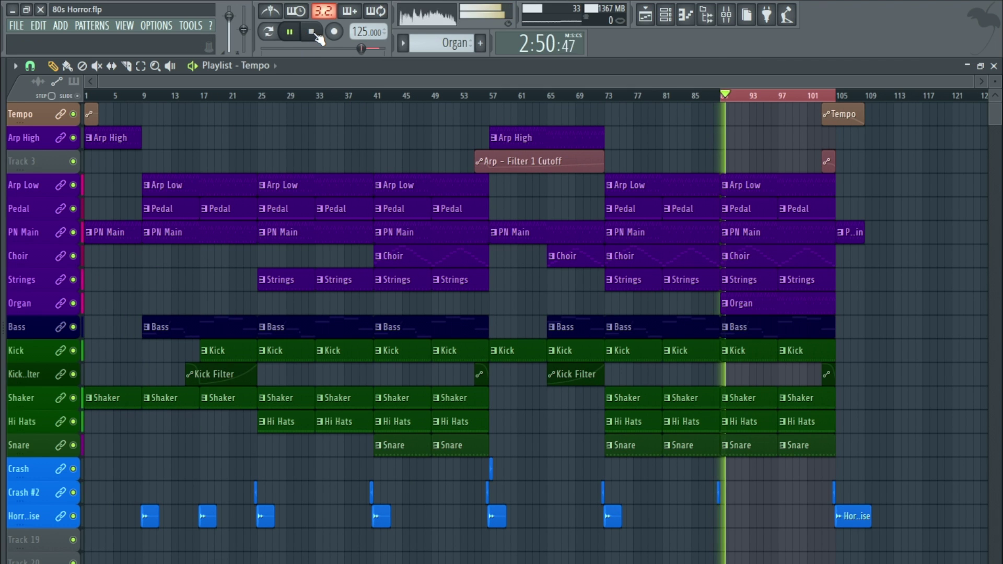
pyautogui.click(313, 32)
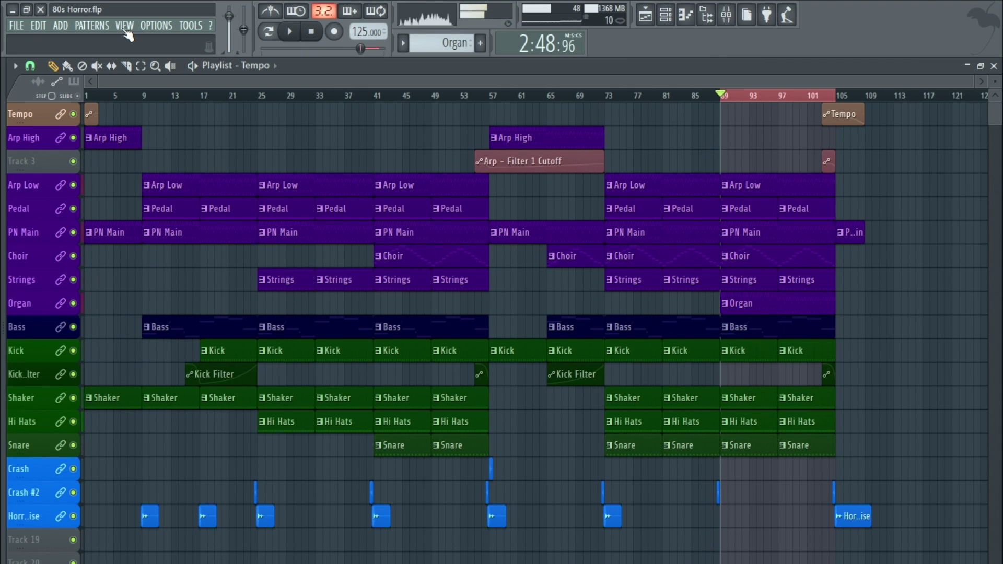
# Reopen the mixer, open the Master track's iZotope Ozone 6 plugin and dismiss its Preset Manager
pyautogui.click(126, 26)
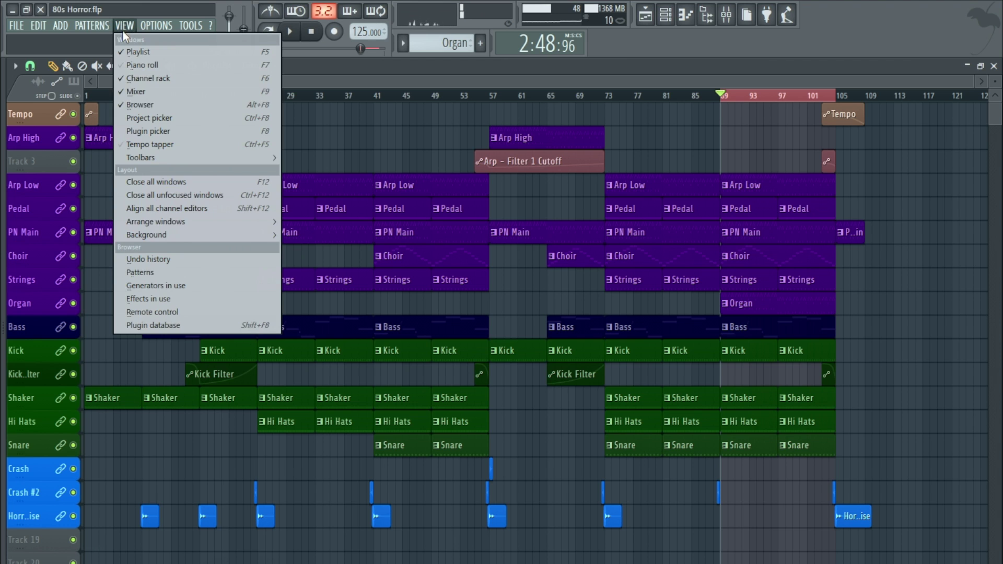
pyautogui.click(137, 91)
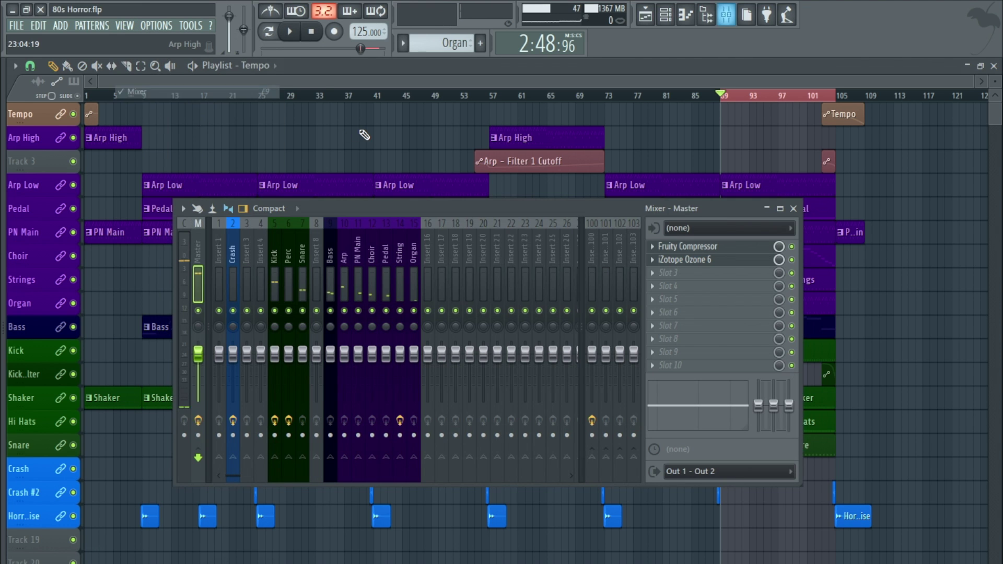
pyautogui.click(704, 263)
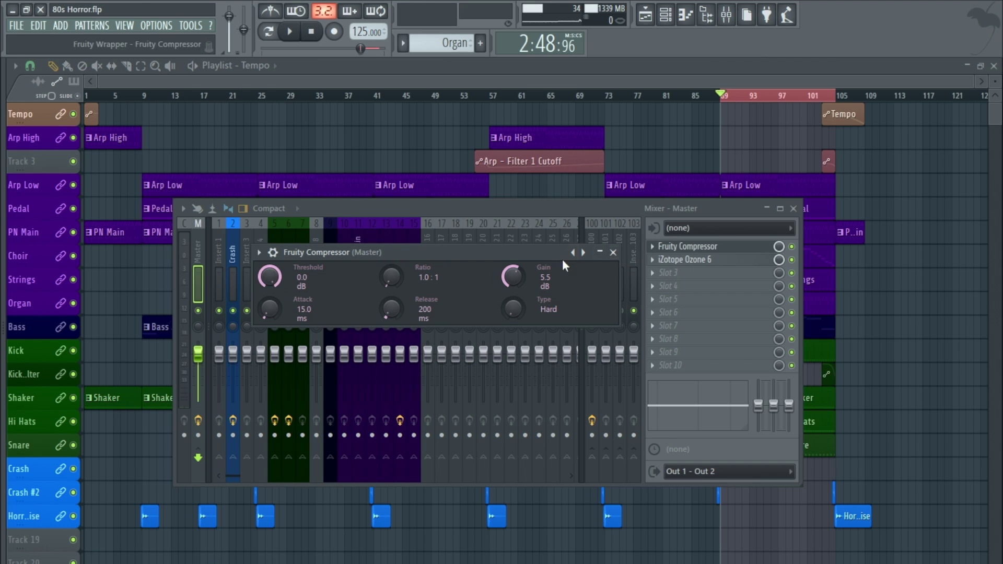
pyautogui.click(709, 265)
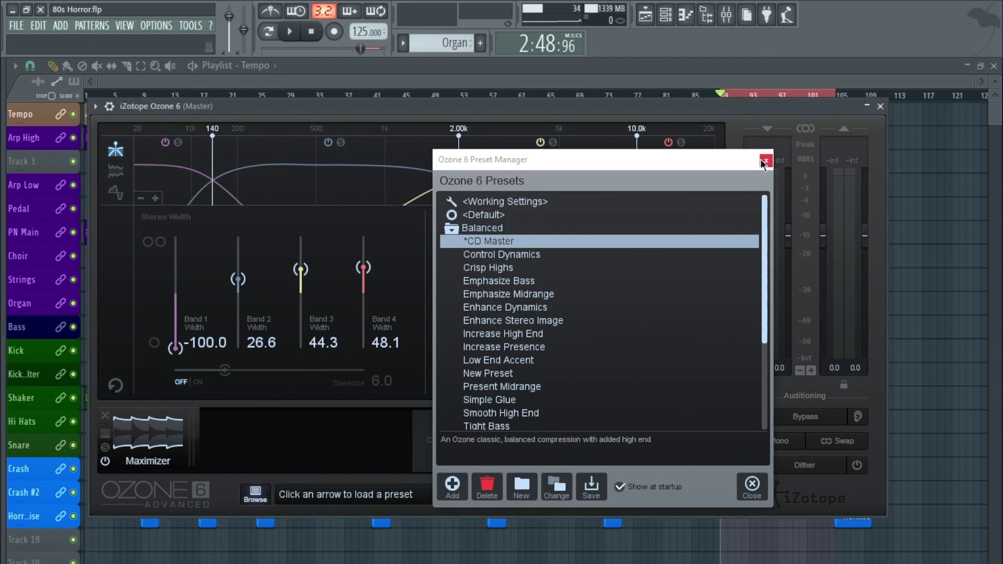
pyautogui.click(764, 162)
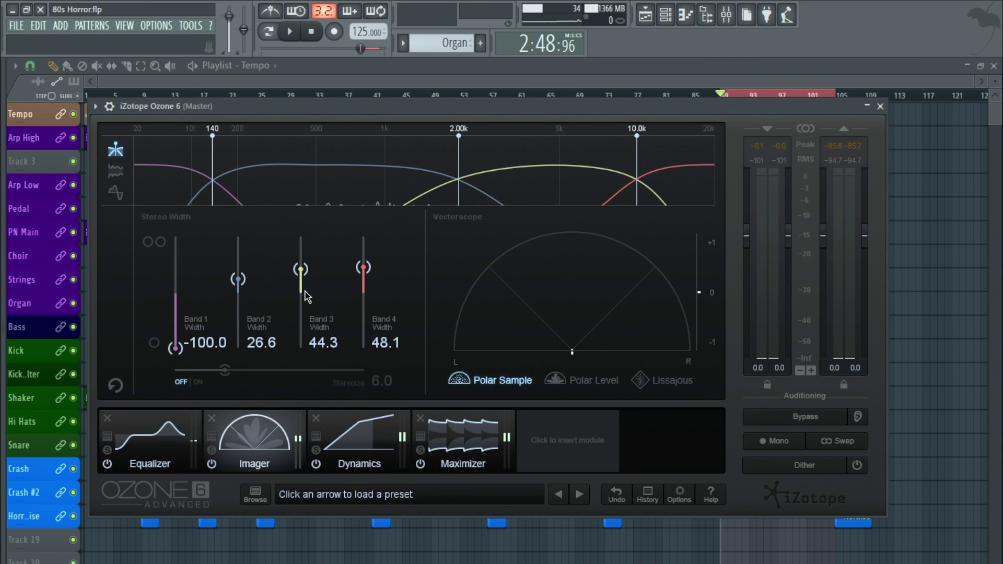
# Play the selected section and compare the Imager's soloed Band 1 with the full mix
pyautogui.click(294, 34)
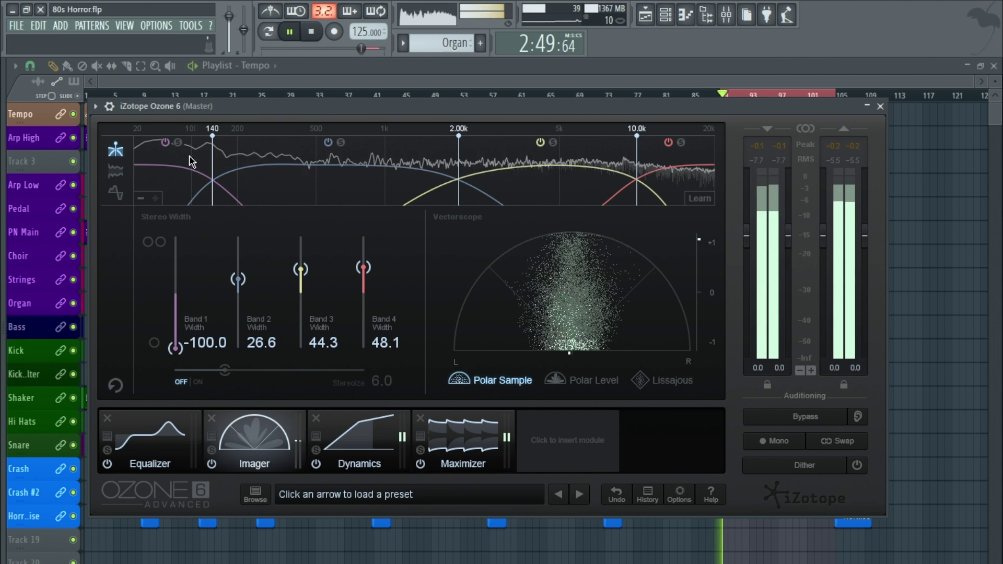
pyautogui.click(177, 143)
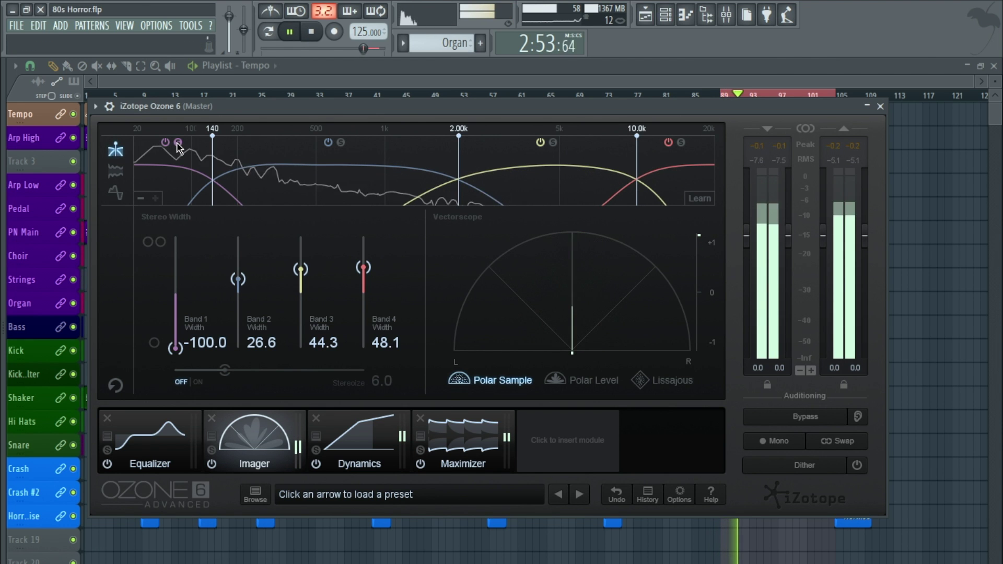
pyautogui.click(178, 144)
pyautogui.press('space')
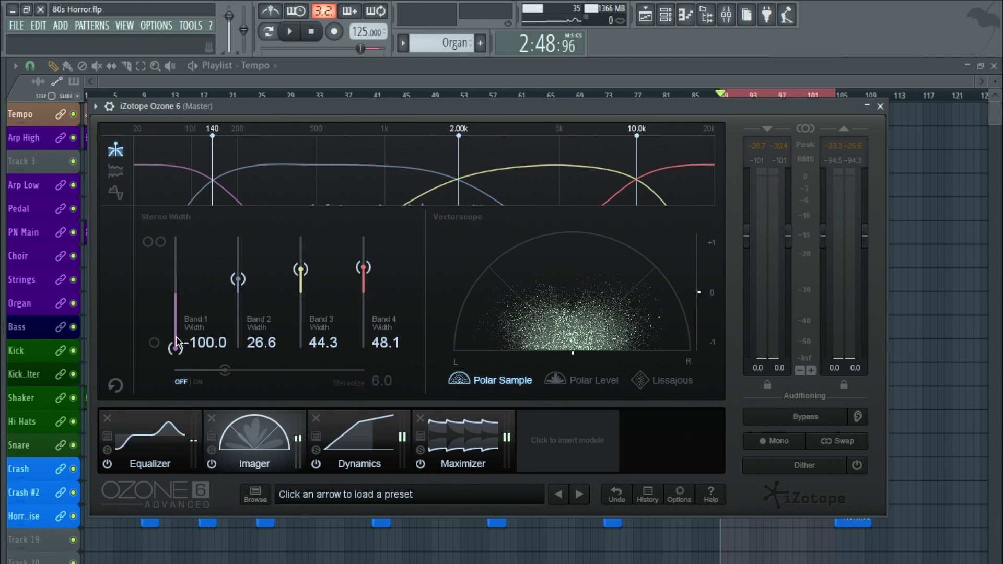
pyautogui.click(290, 32)
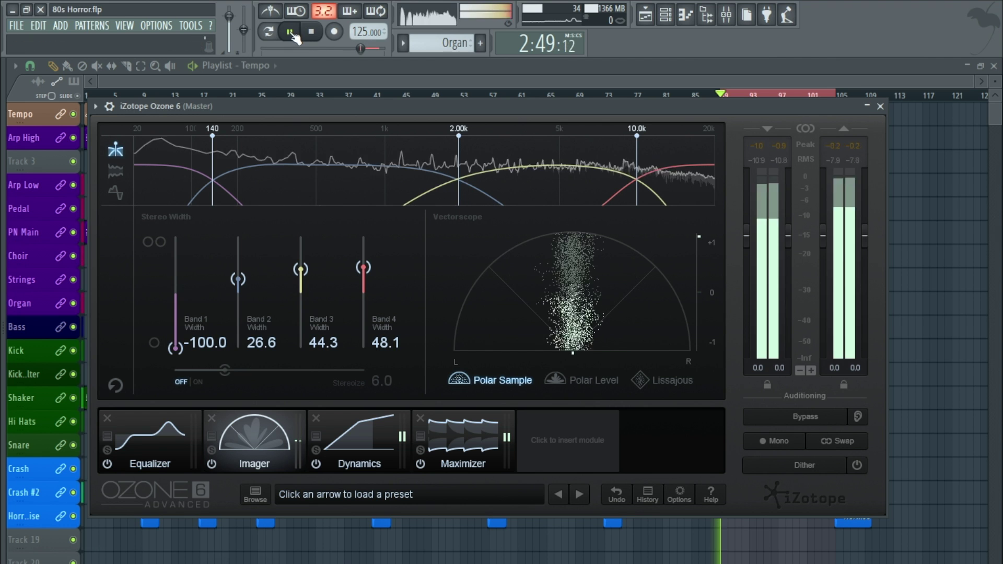
pyautogui.press('space')
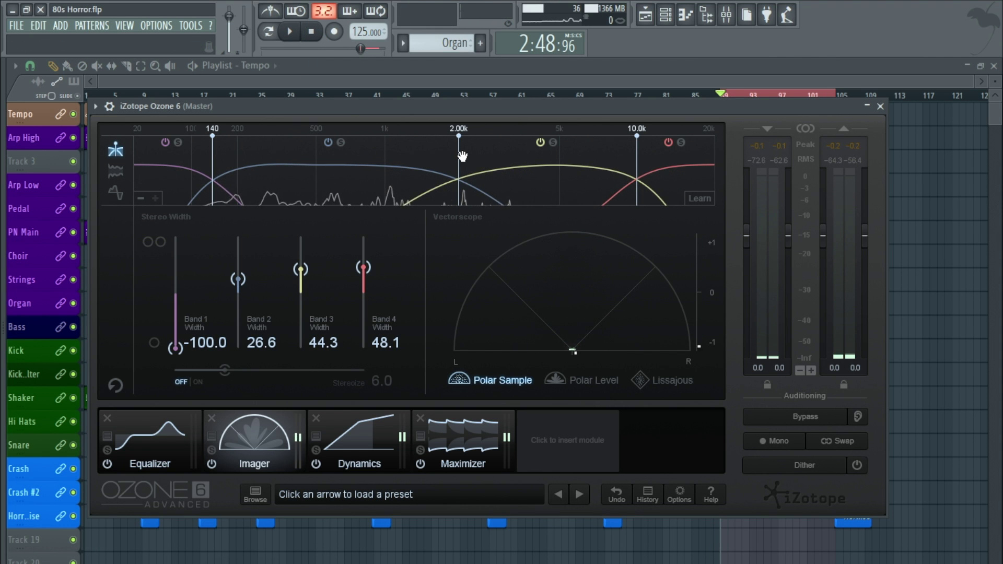
# Replay the section while soloing the Imager's Bands 1, 2 and 3 in turn, ending with a brief unsoloed playback
pyautogui.click(290, 32)
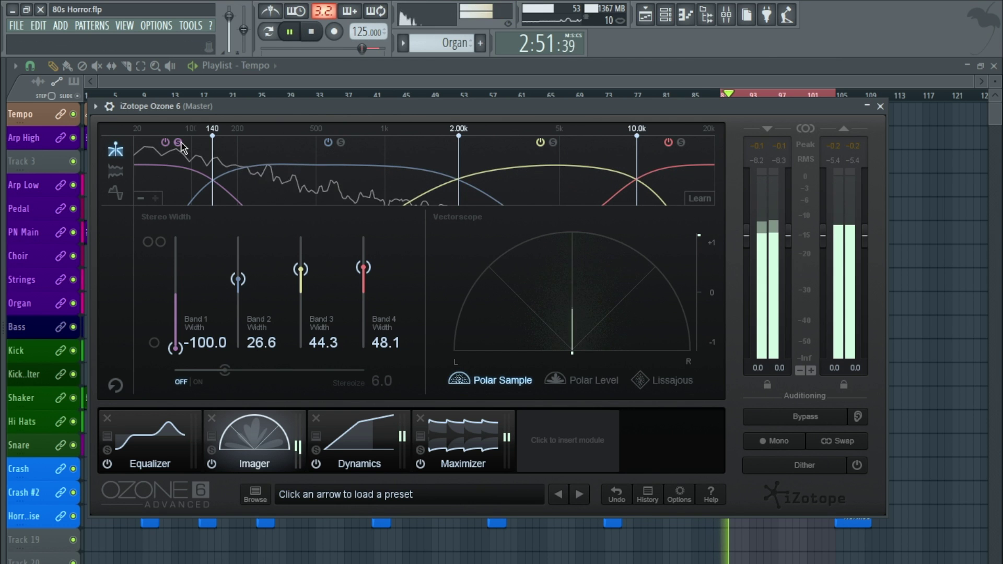
pyautogui.click(179, 143)
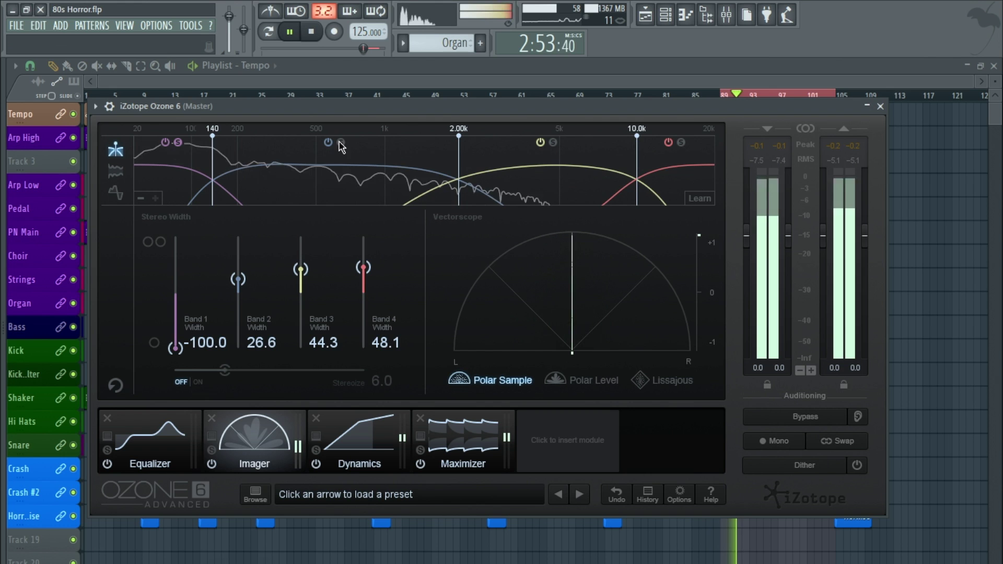
pyautogui.click(340, 142)
pyautogui.click(177, 142)
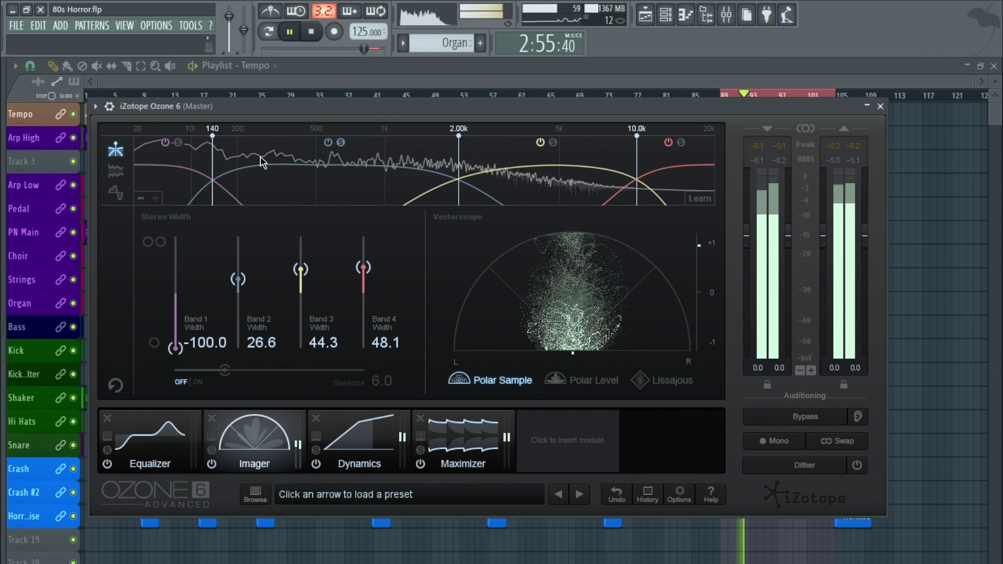
pyautogui.click(341, 142)
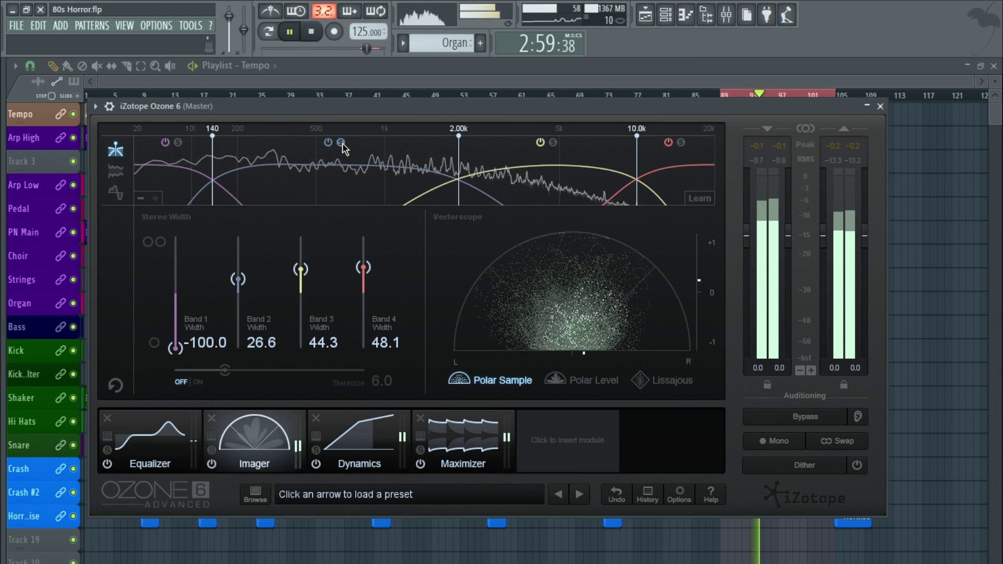
pyautogui.click(553, 143)
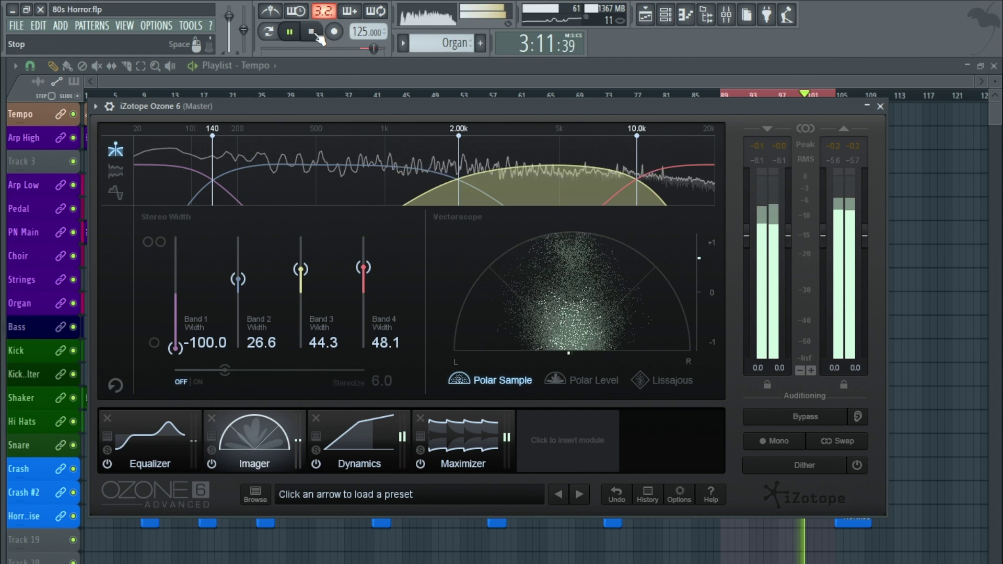
pyautogui.press('space')
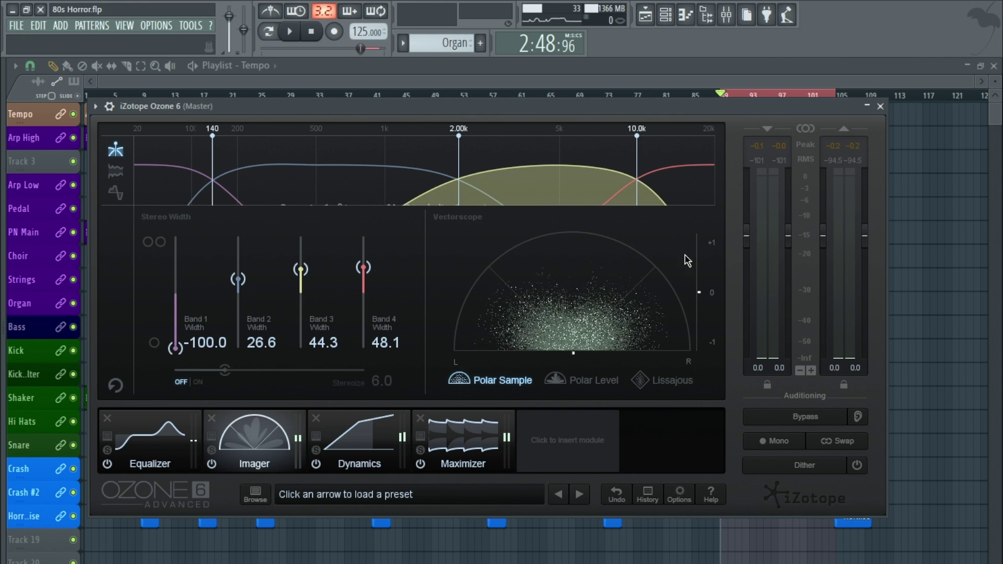
pyautogui.click(290, 33)
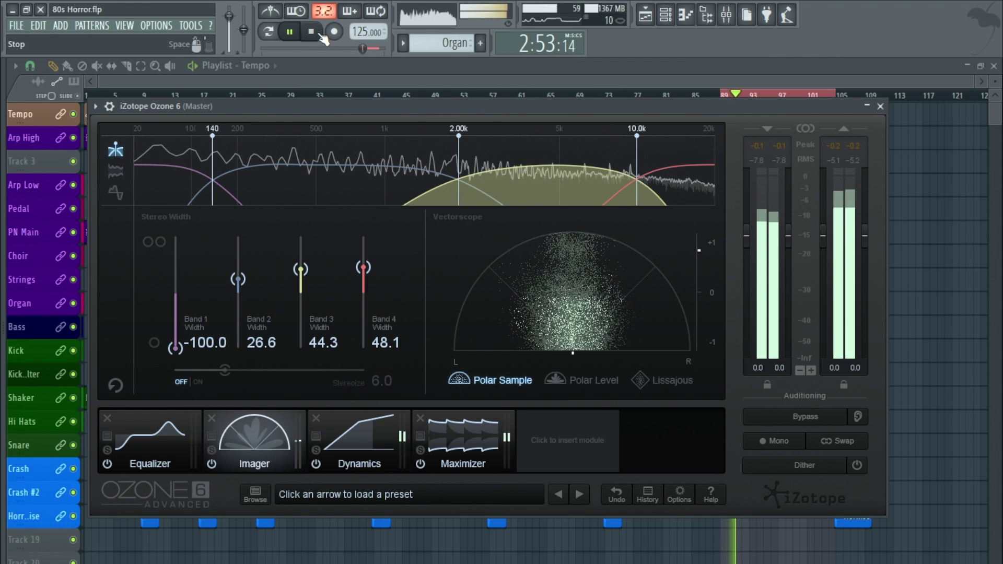
pyautogui.press('space')
# Open Ozone's Dynamics module and examine the limiter and compressor settings of Bands 1, 2 and 3
pyautogui.click(357, 437)
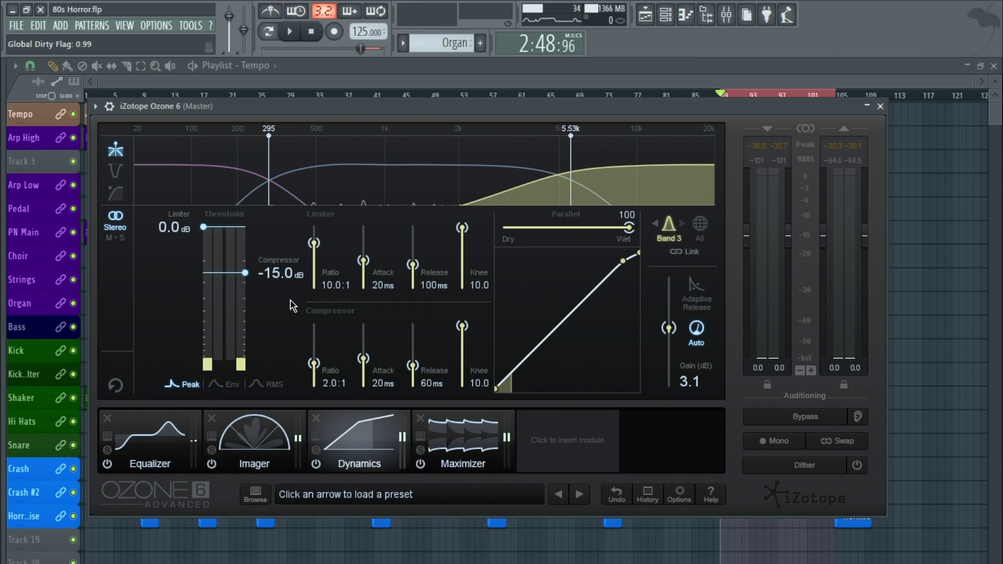
pyautogui.click(217, 195)
pyautogui.click(396, 182)
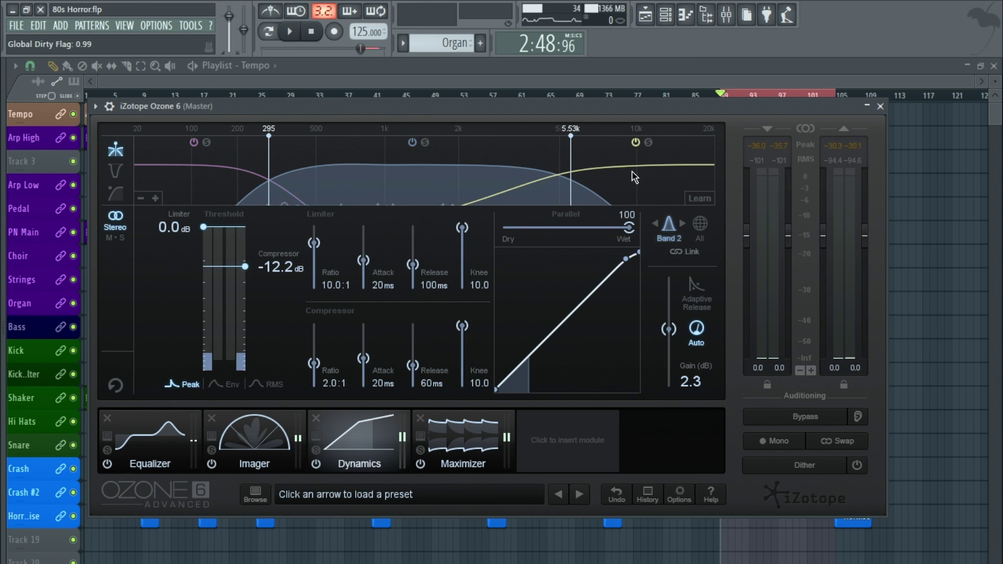
pyautogui.click(634, 175)
pyautogui.click(234, 177)
# Play the section while soloing each of the three Dynamics bands, check the compression of Bands 3 and 2, and stop playback
pyautogui.press('space')
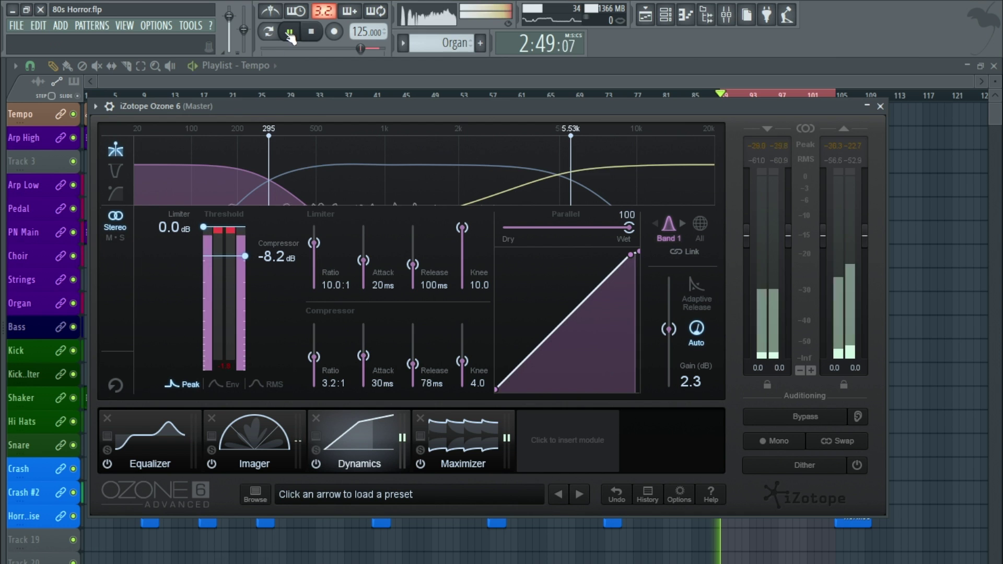
pyautogui.click(207, 143)
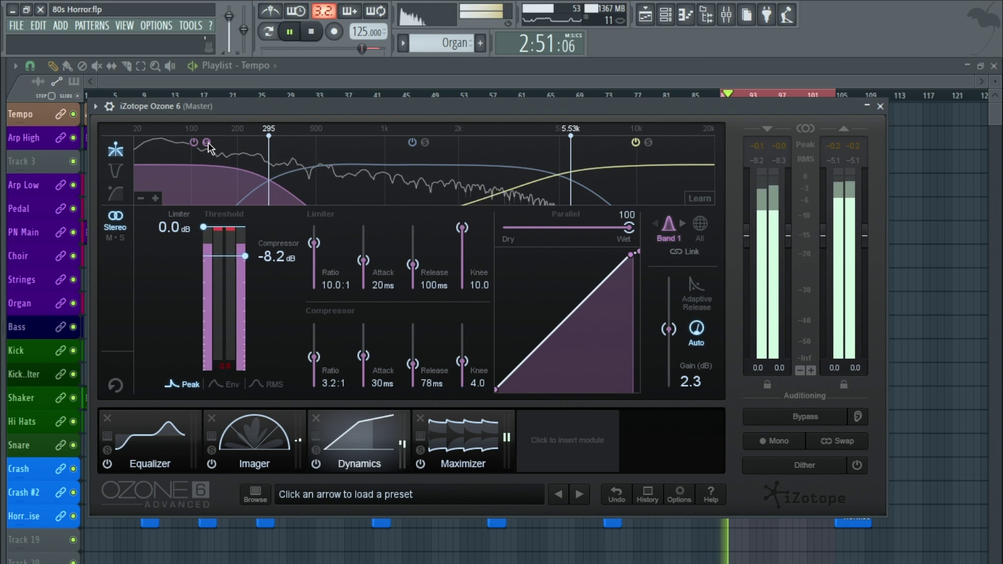
pyautogui.click(208, 143)
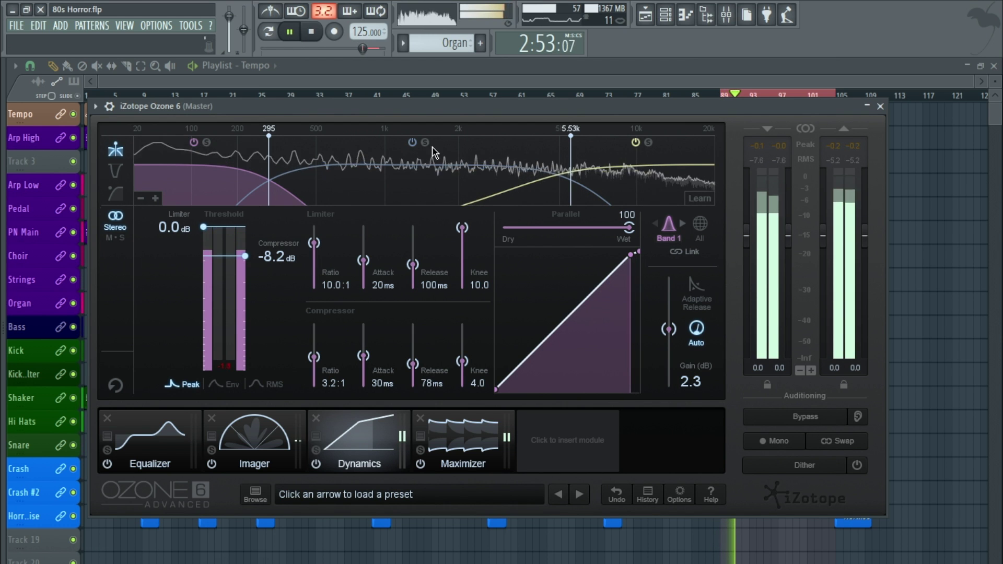
pyautogui.click(426, 143)
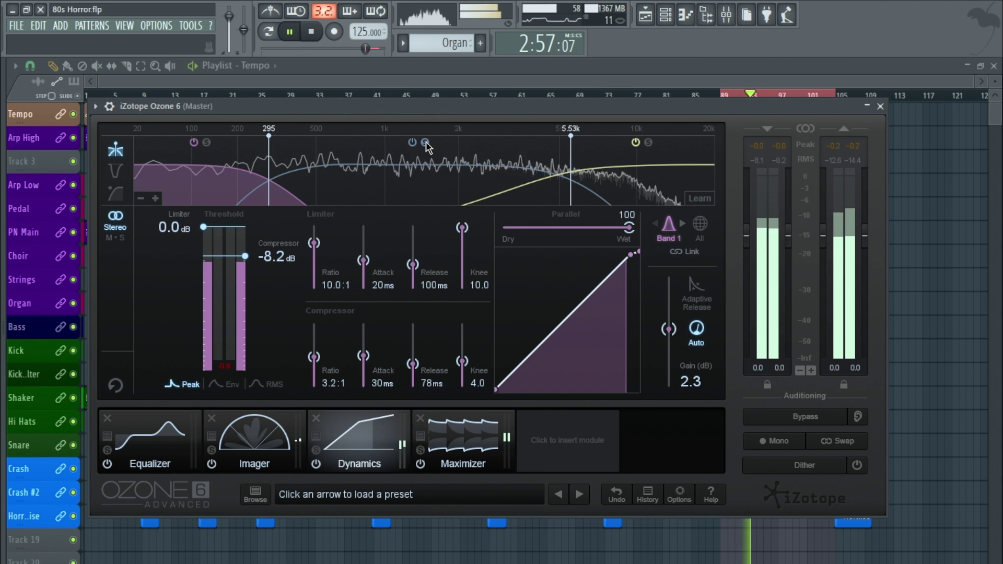
pyautogui.click(426, 142)
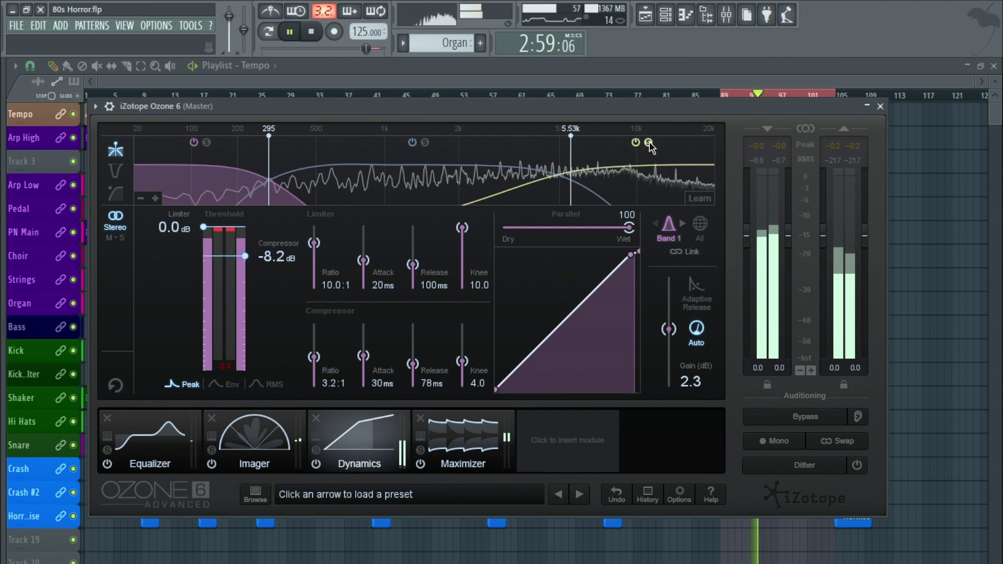
pyautogui.click(643, 187)
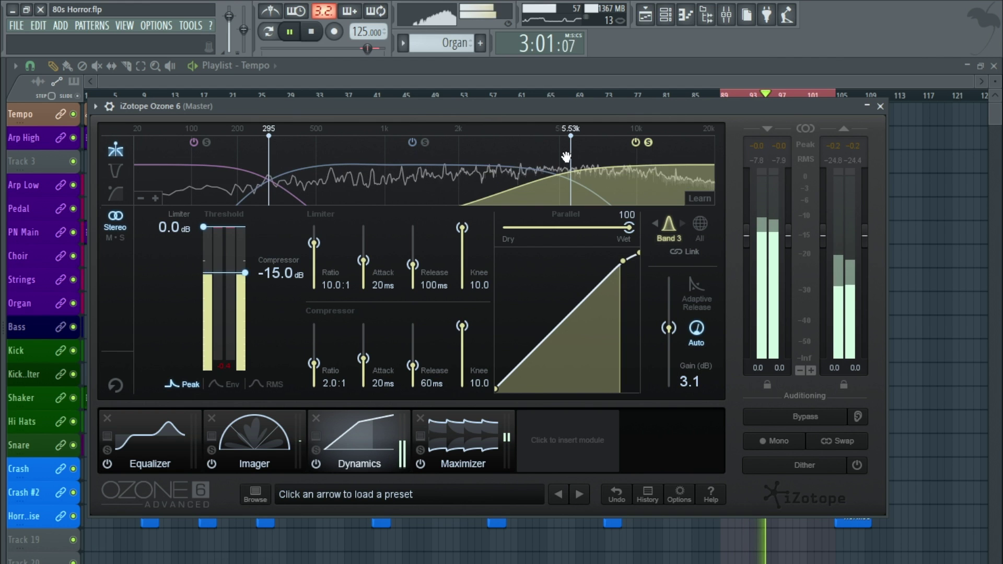
pyautogui.click(648, 142)
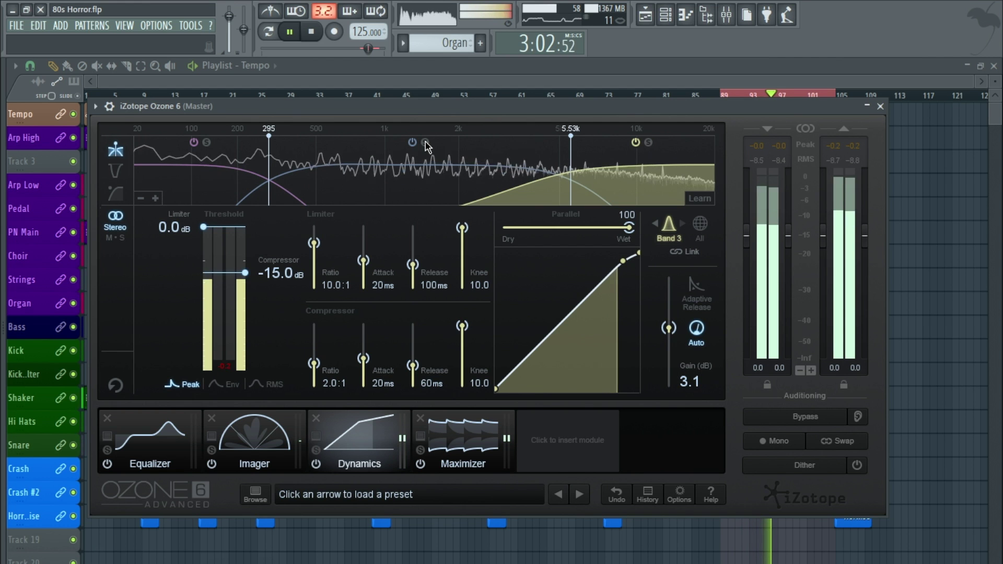
pyautogui.click(429, 185)
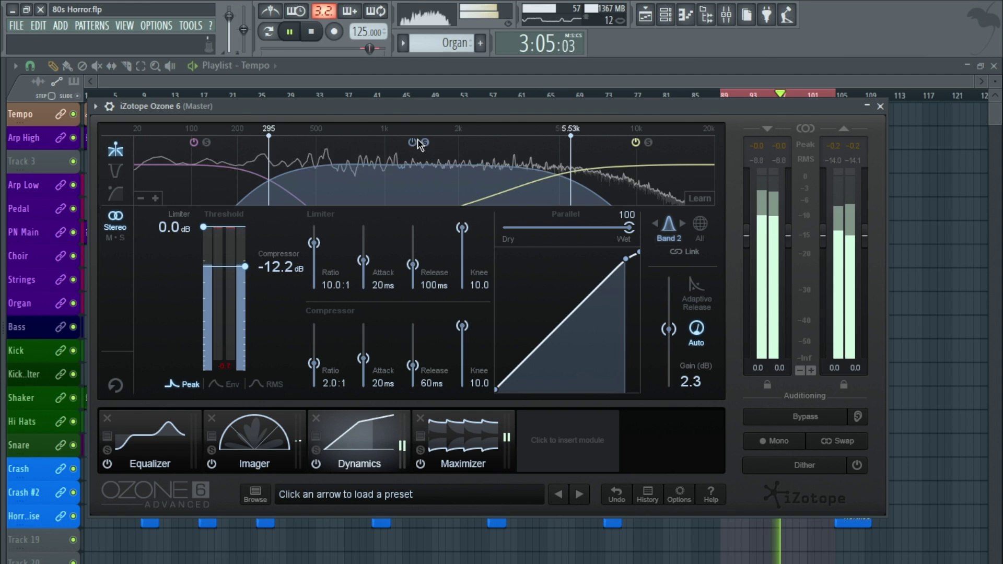
pyautogui.click(312, 34)
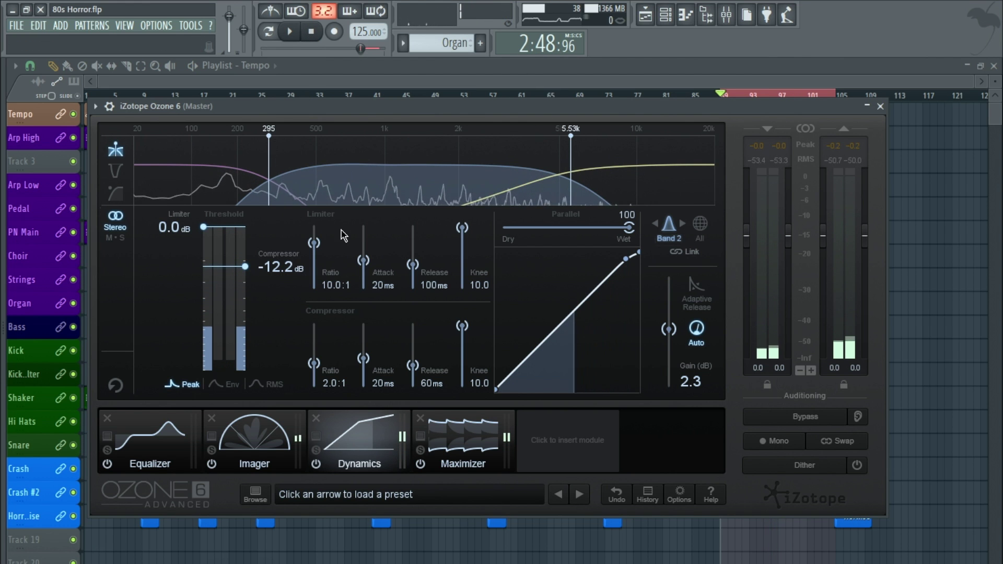
# Play the selected section twice to check Band 2's gain reduction in the Dynamics module, stopping playback each time
pyautogui.press('space')
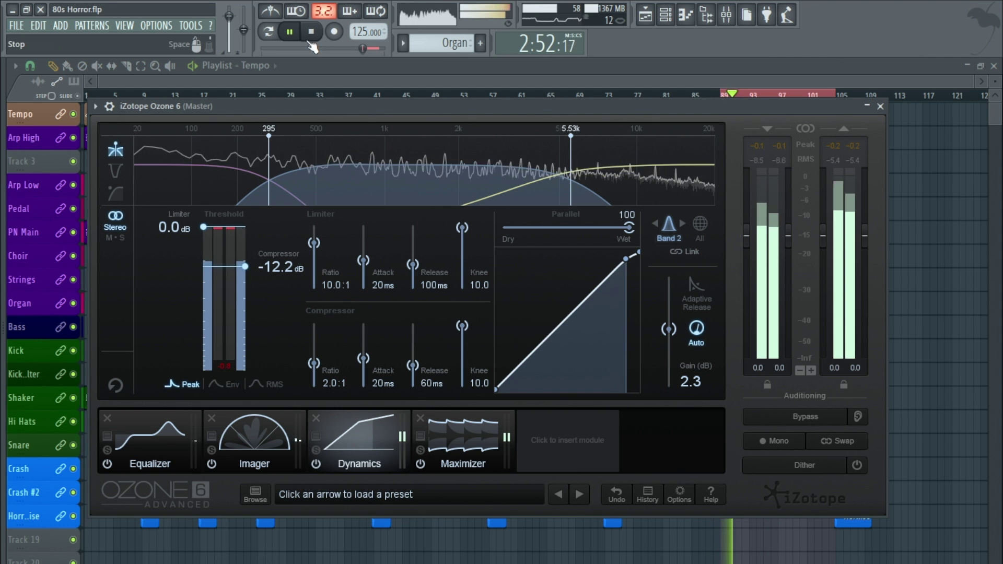
pyautogui.press('space')
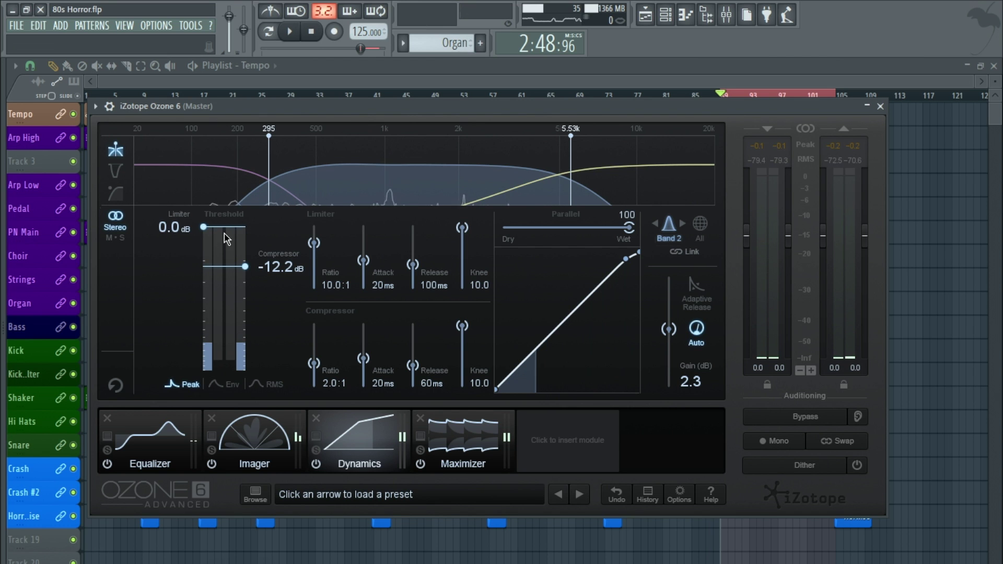
pyautogui.press('space')
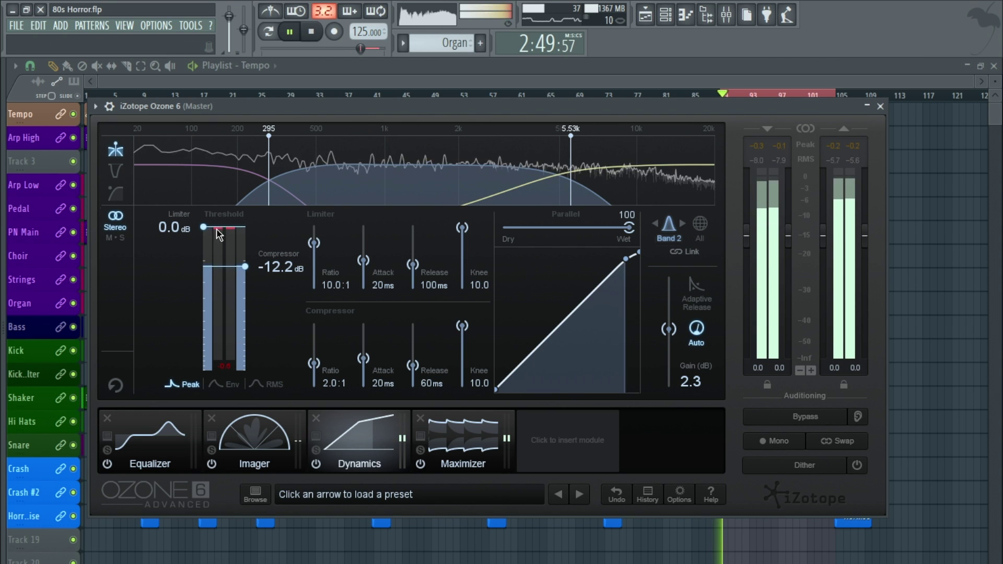
pyautogui.click(322, 32)
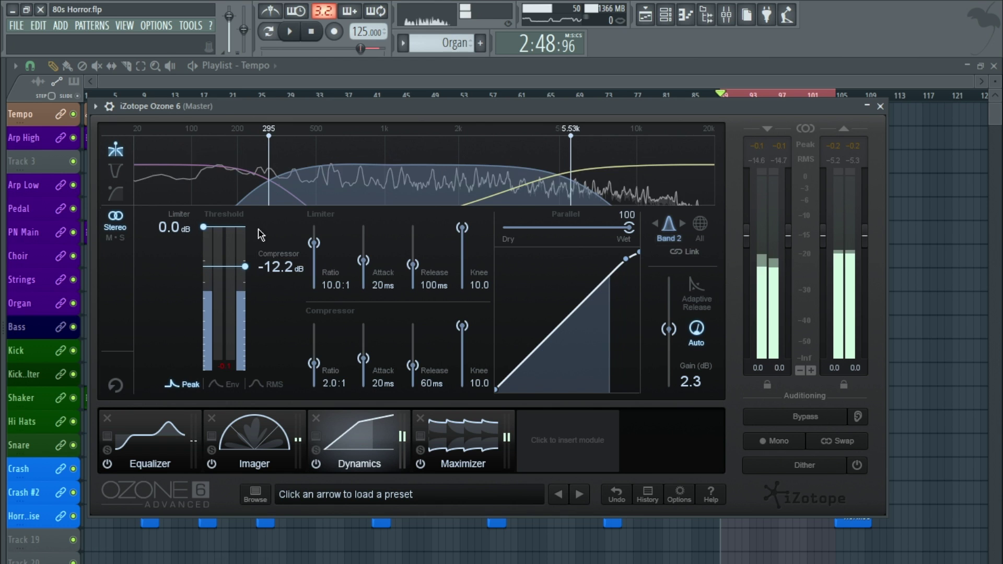
# Open Ozone's Maximizer module and play the selected section to examine its limiting, then stop playback
pyautogui.click(454, 429)
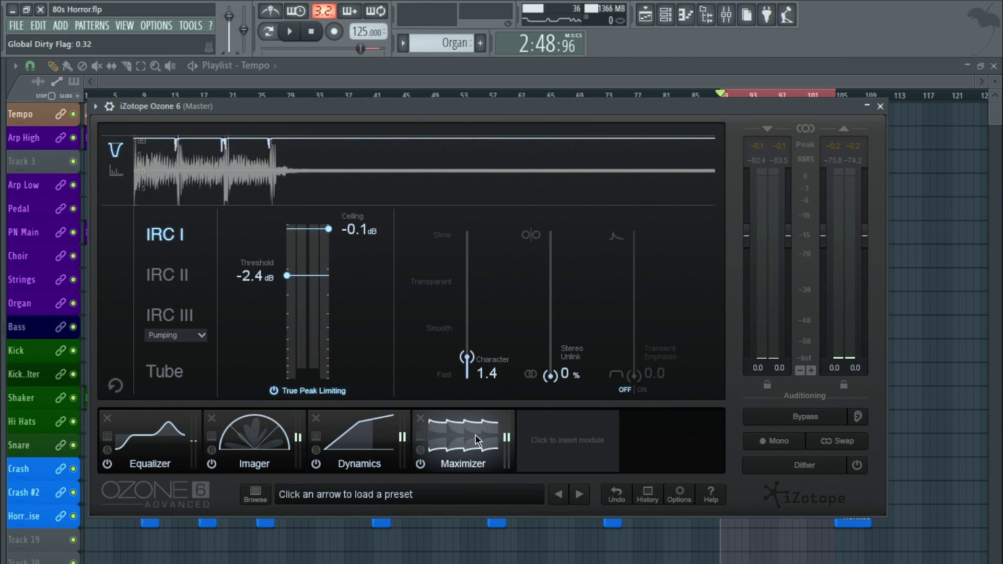
pyautogui.click(292, 33)
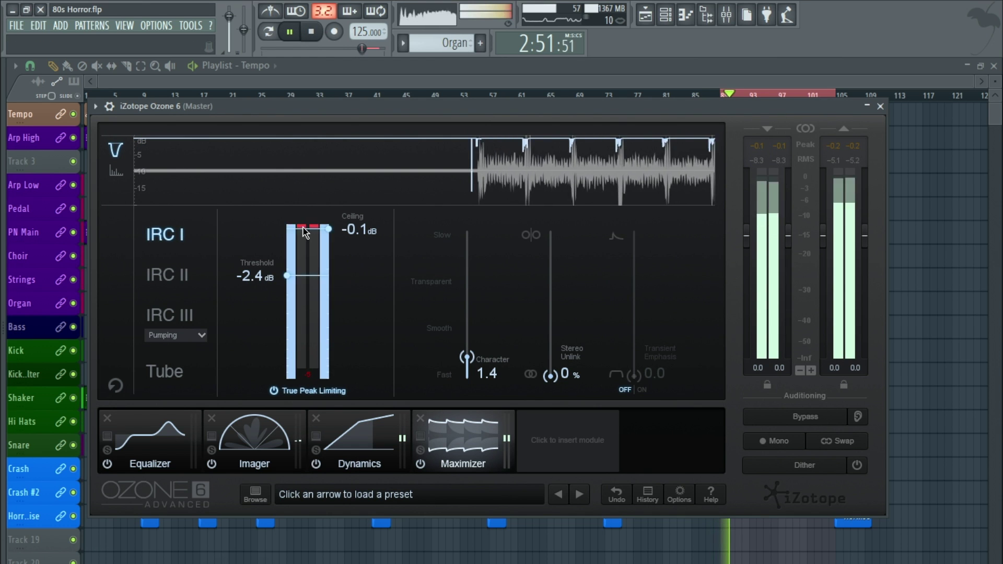
pyautogui.click(314, 35)
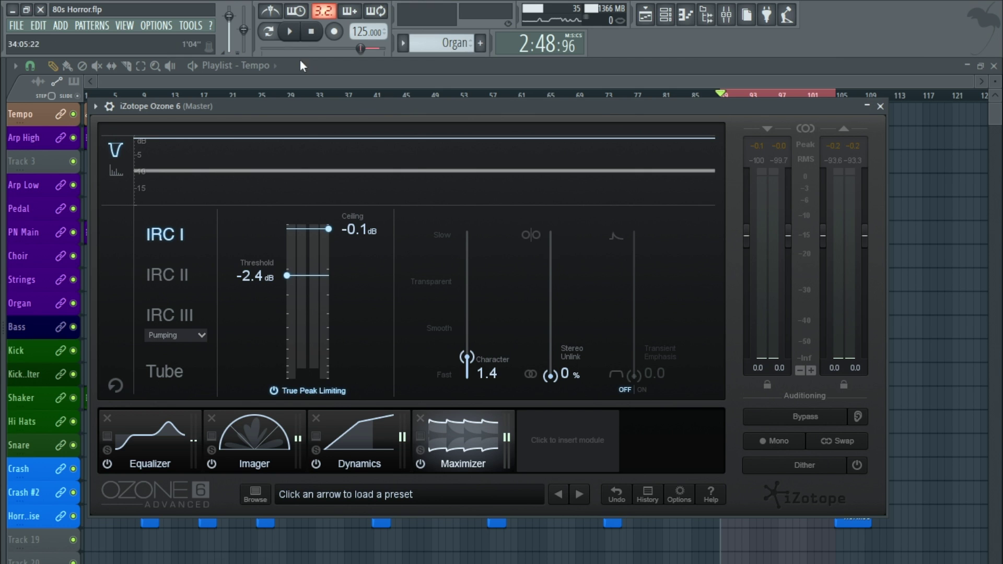
# Lower the Maximizer's threshold to -3.0 dB while the section plays, and stop playback
pyautogui.click(289, 31)
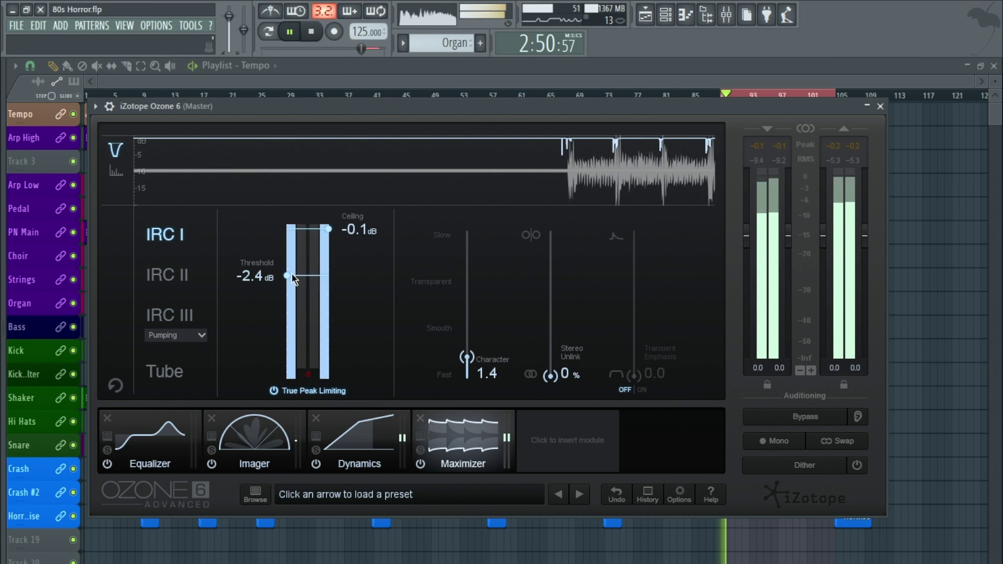
pyautogui.moveTo(287, 276); pyautogui.dragTo(287, 285)
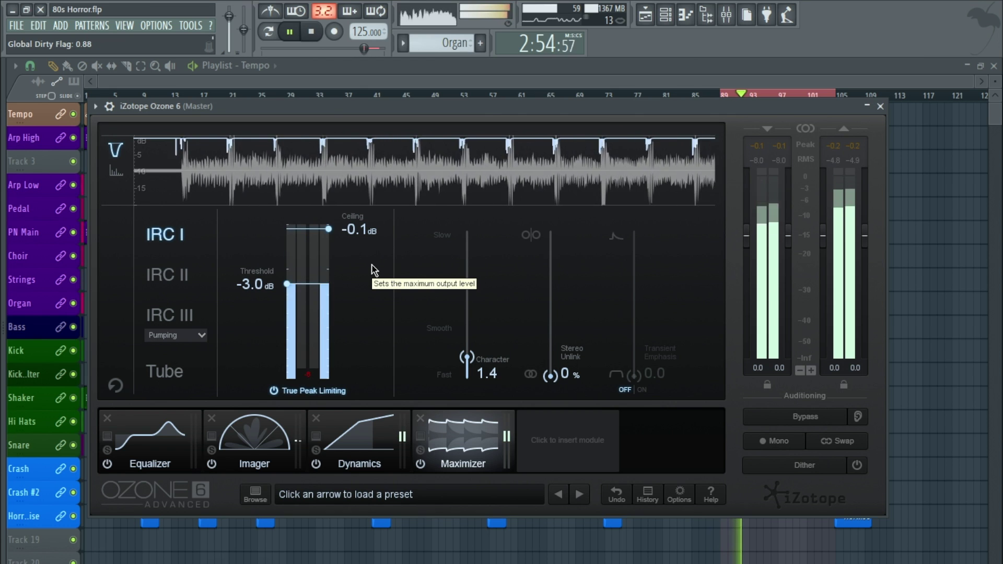
pyautogui.click(313, 35)
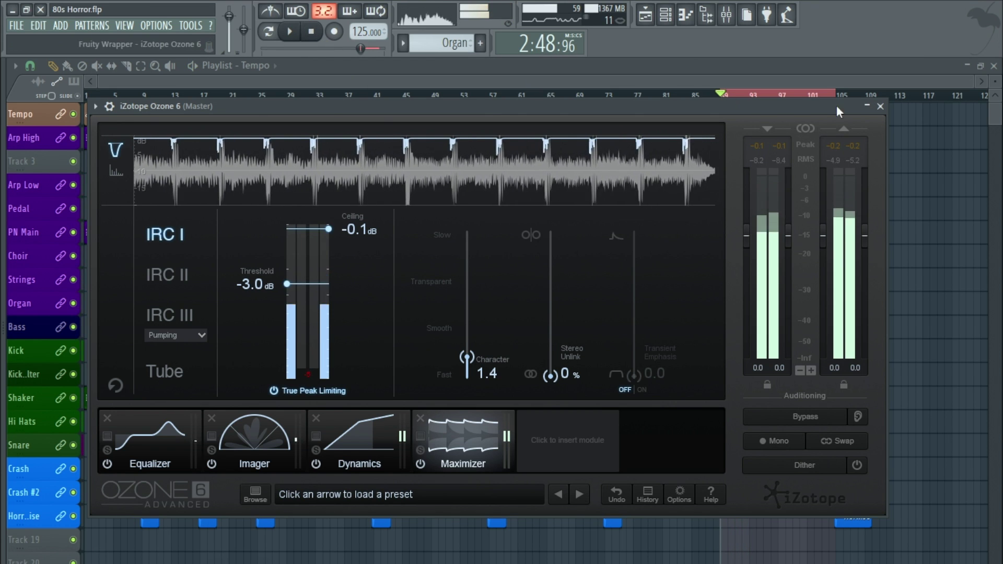
# Close the Ozone 6 and Fruity Compressor plugin windows and the mixer, leaving only the playlist open
pyautogui.click(880, 106)
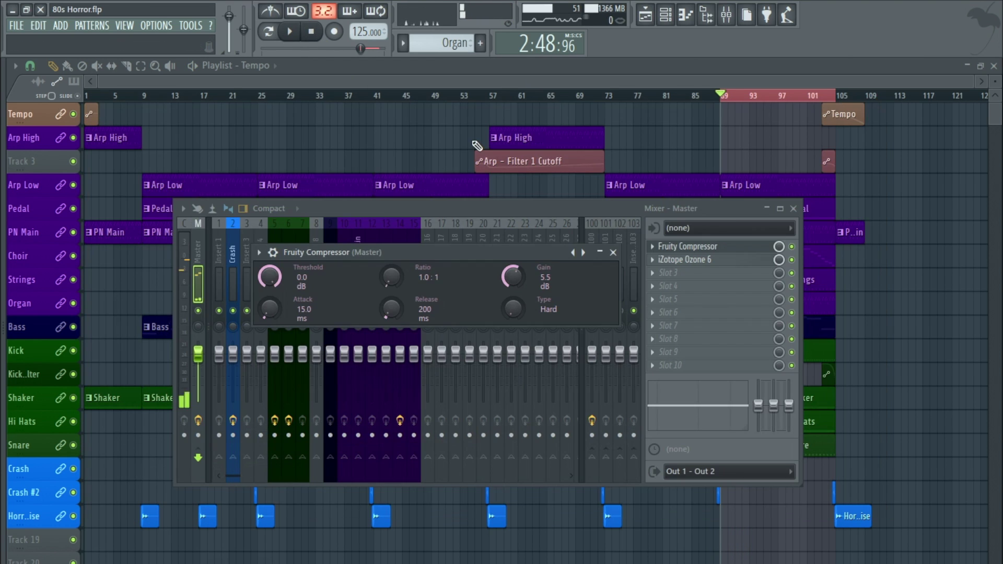
pyautogui.click(613, 252)
pyautogui.click(794, 209)
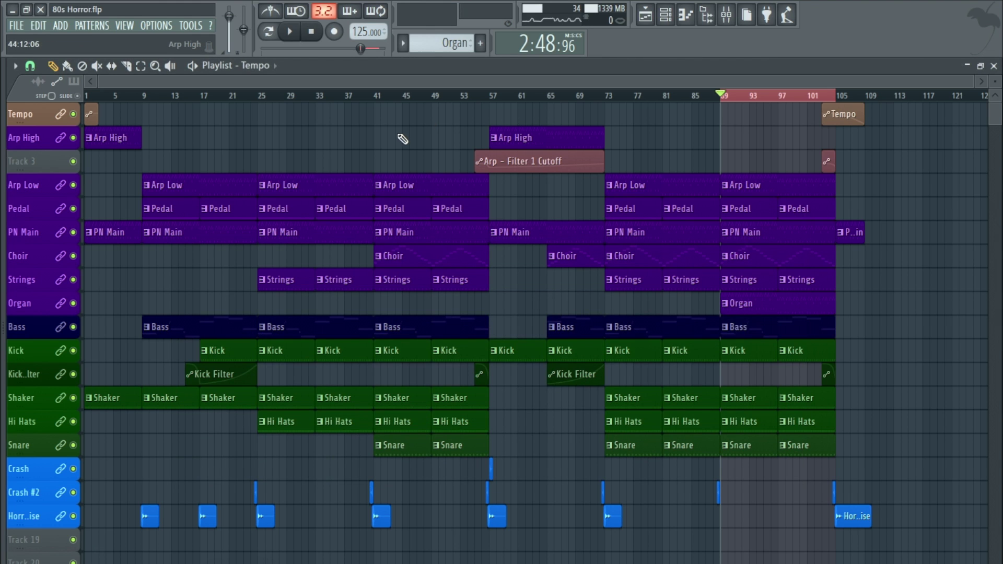